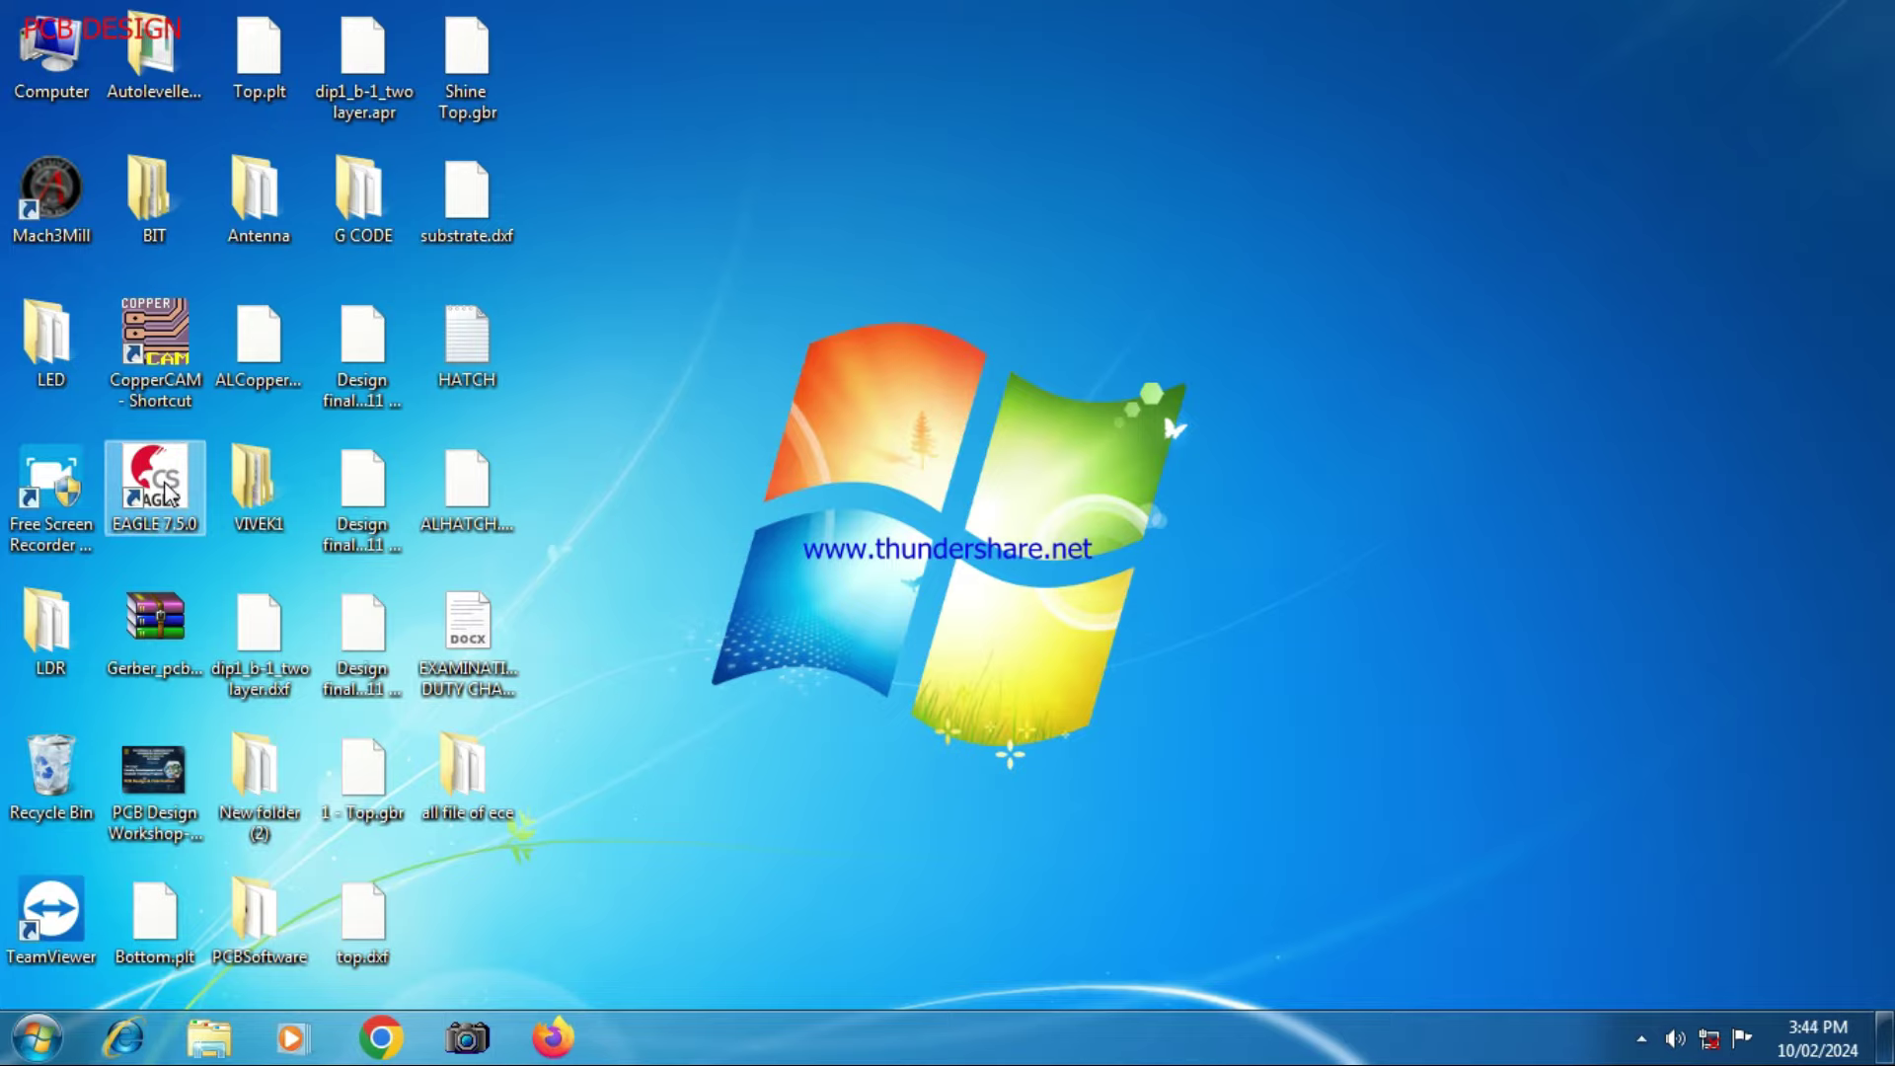
- Launch EAGLE 7.5.0 from the desktop and dismiss the freeware notice
right_click(166, 490)
left_click(534, 475)
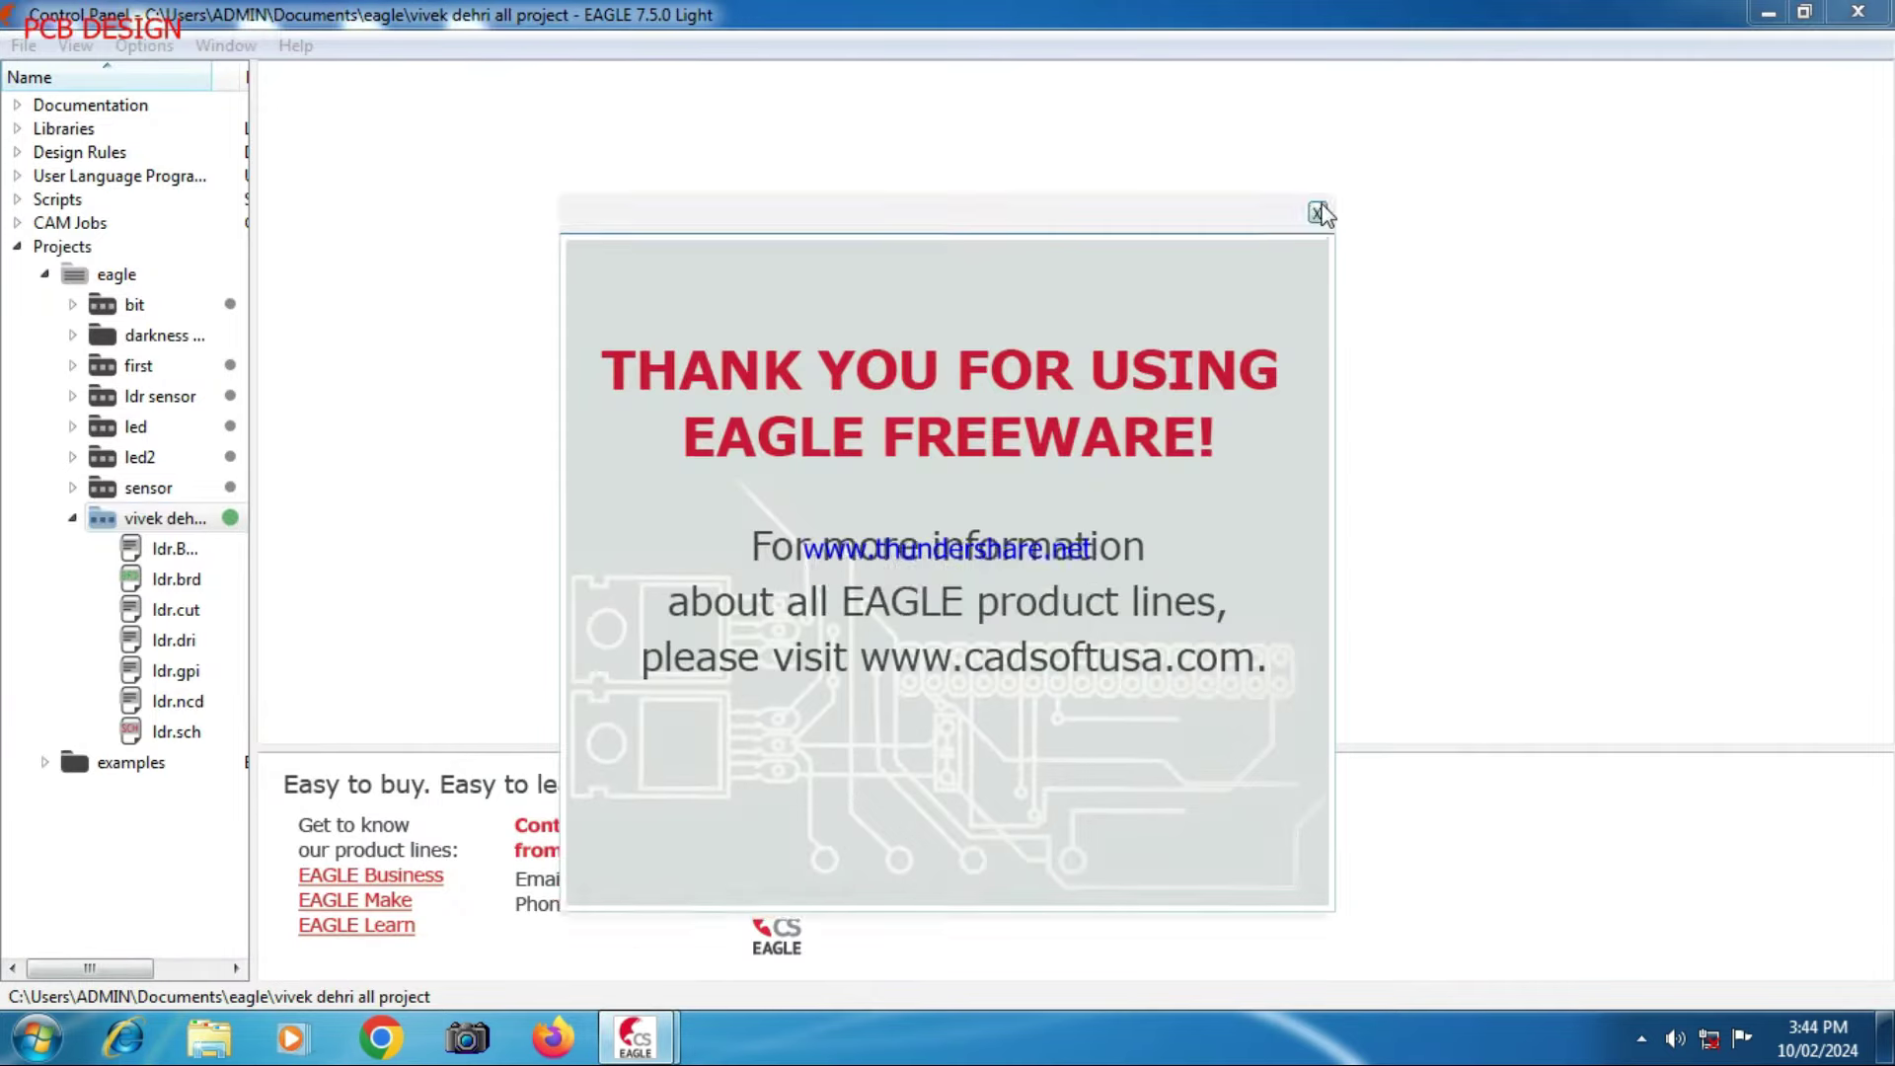
left_click(1322, 213)
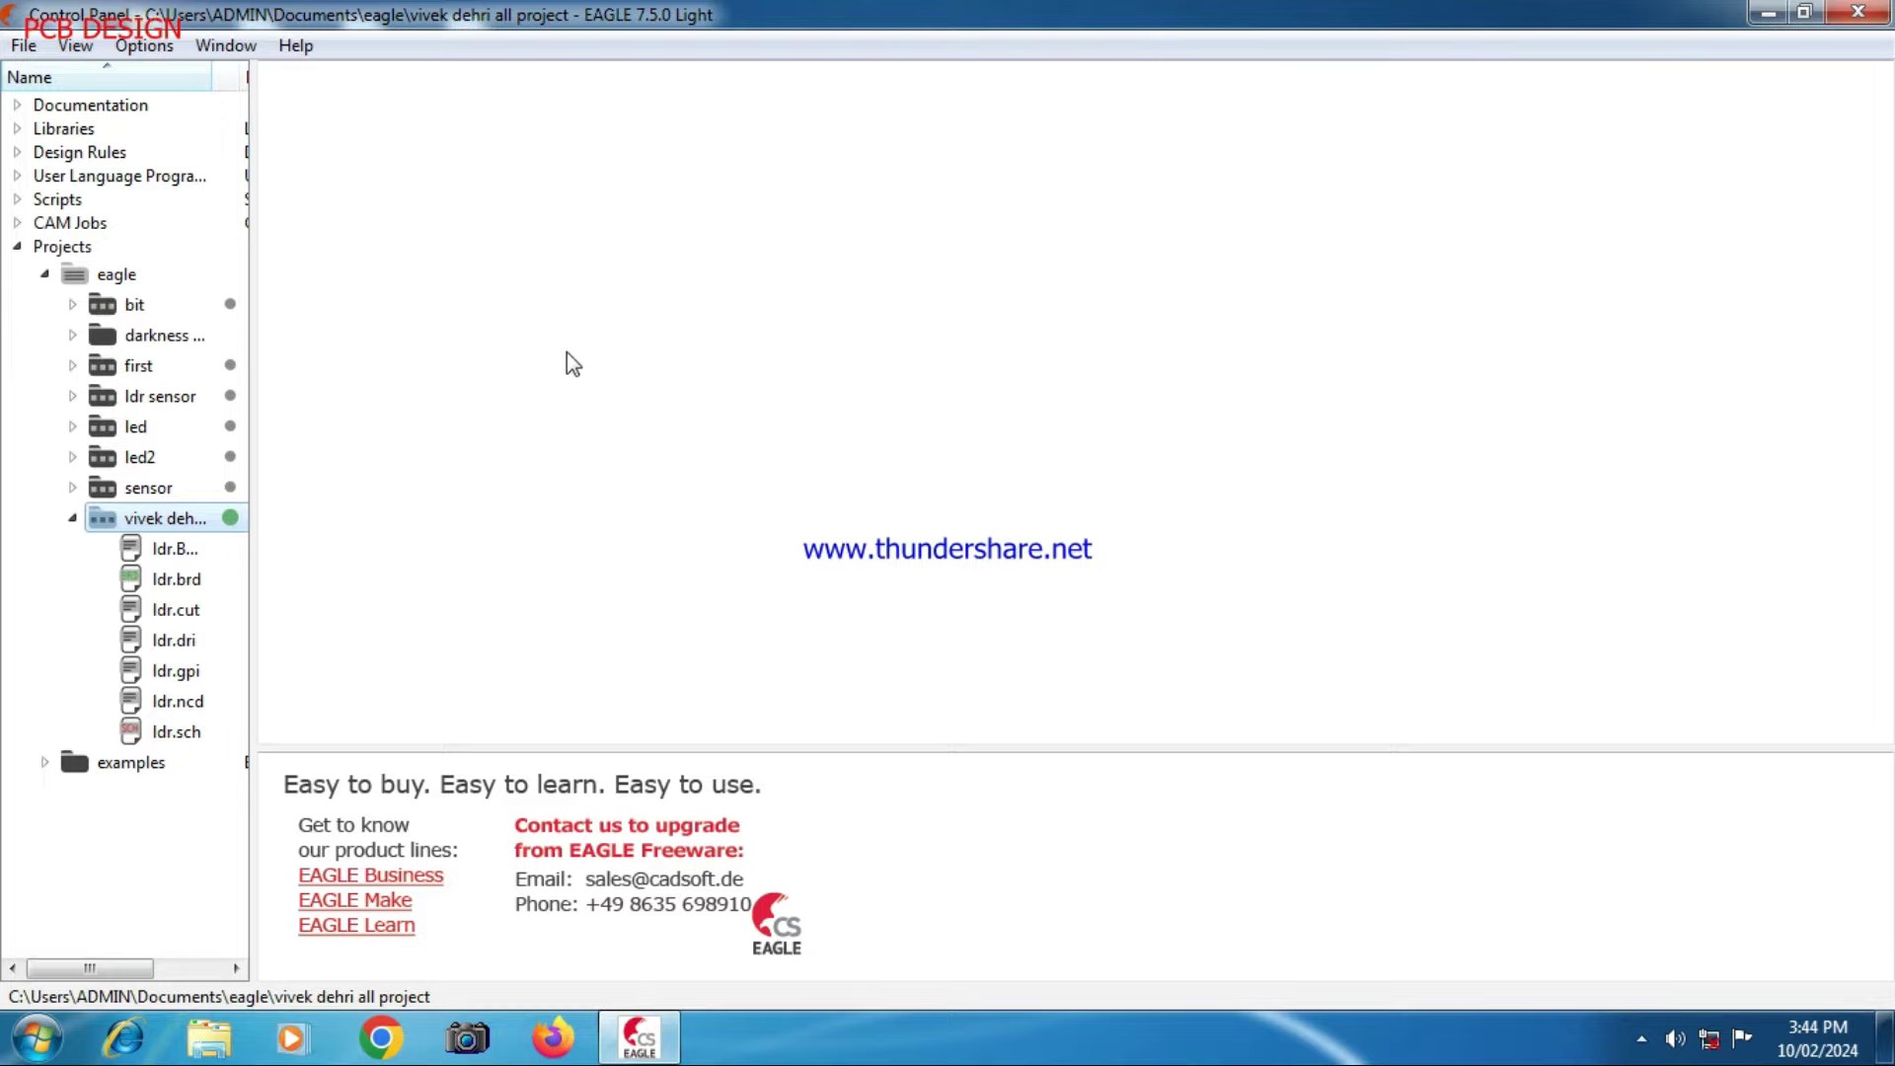
- Create a new library and maximize its window
left_click(23, 46)
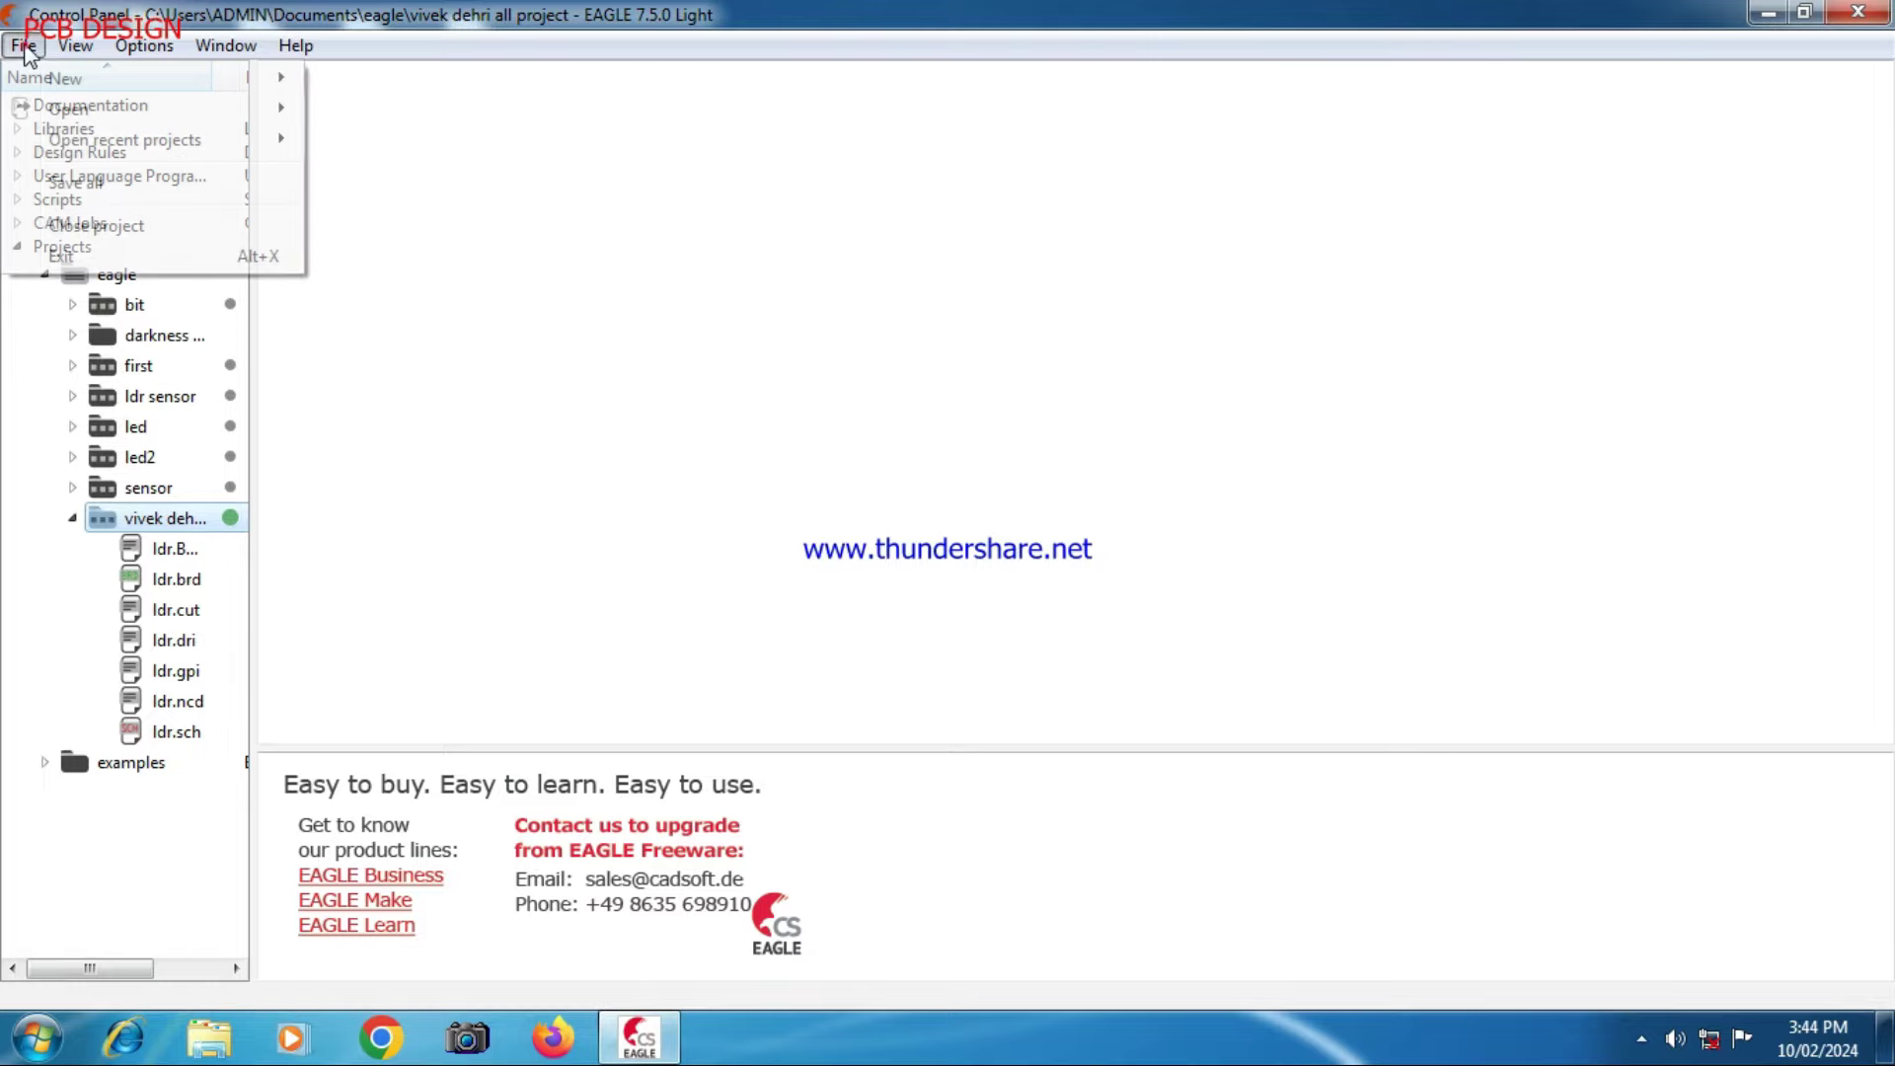
mouse_move(77, 85)
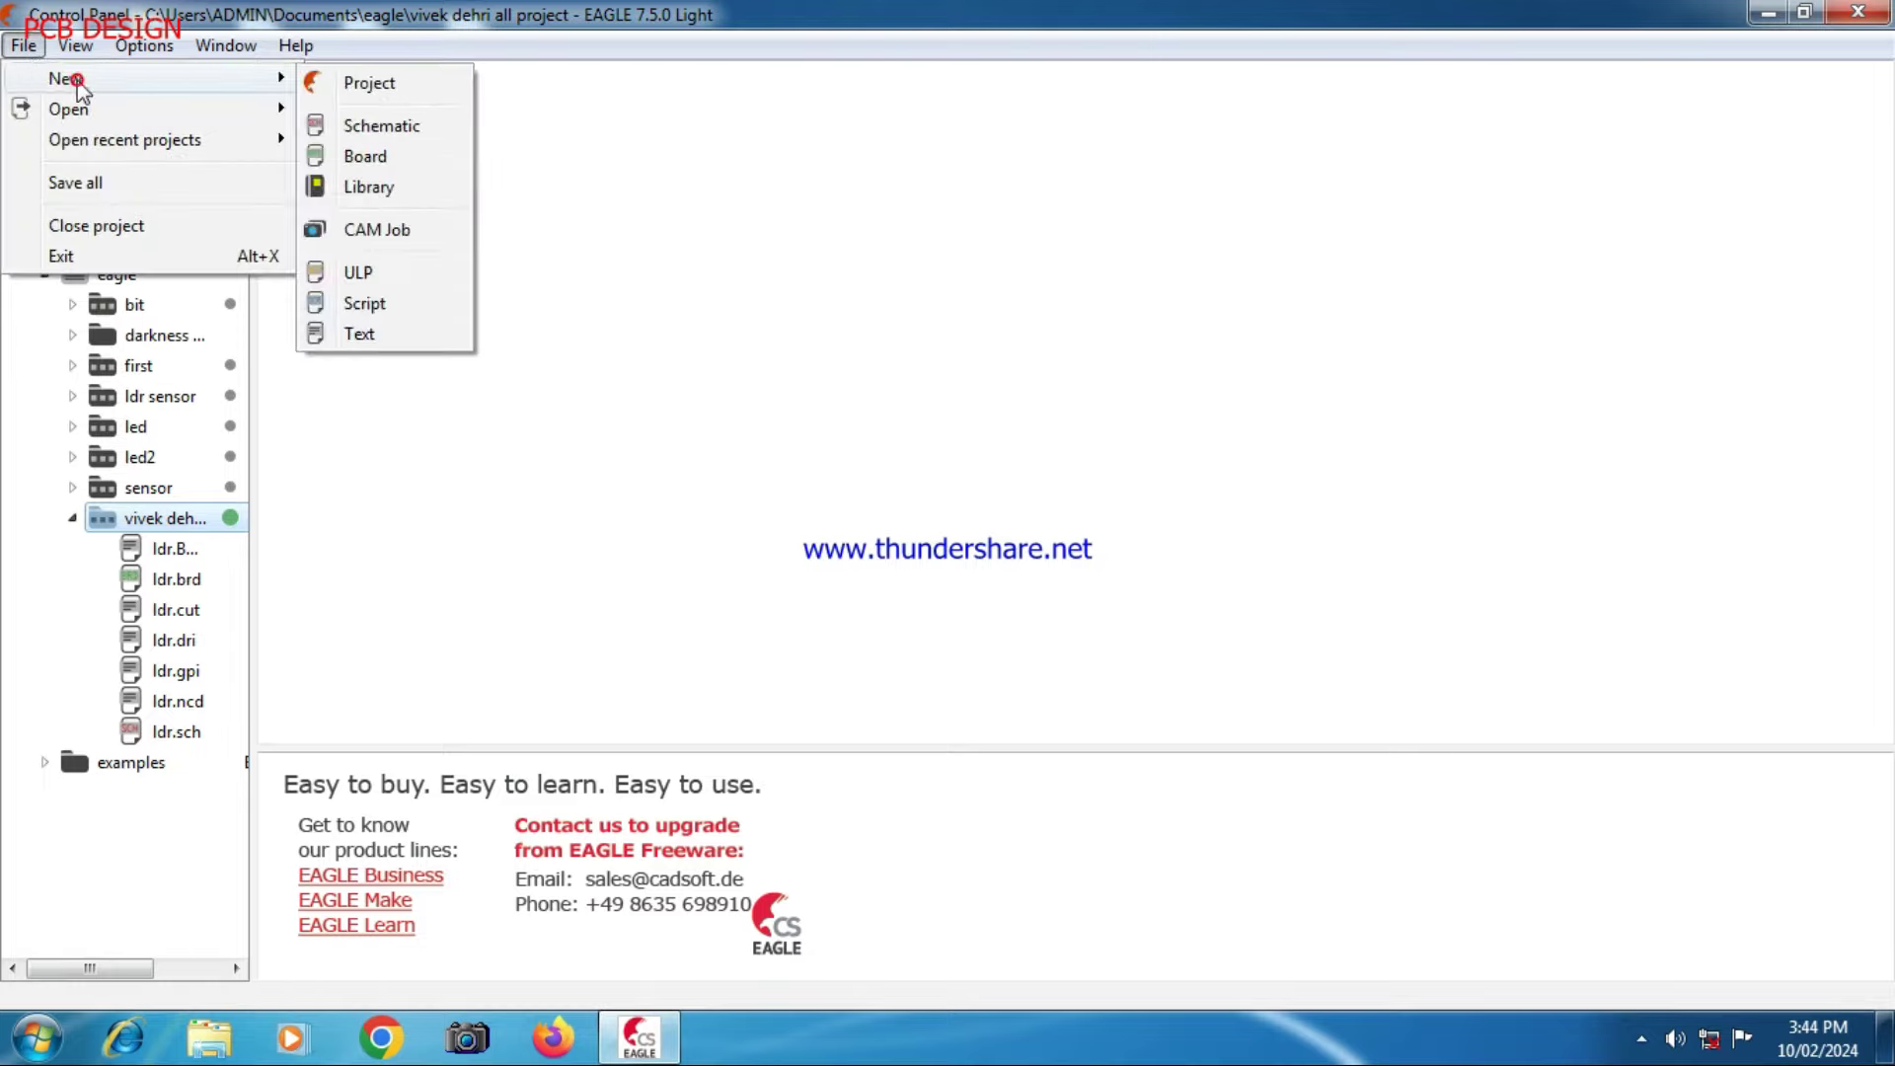
left_click(384, 196)
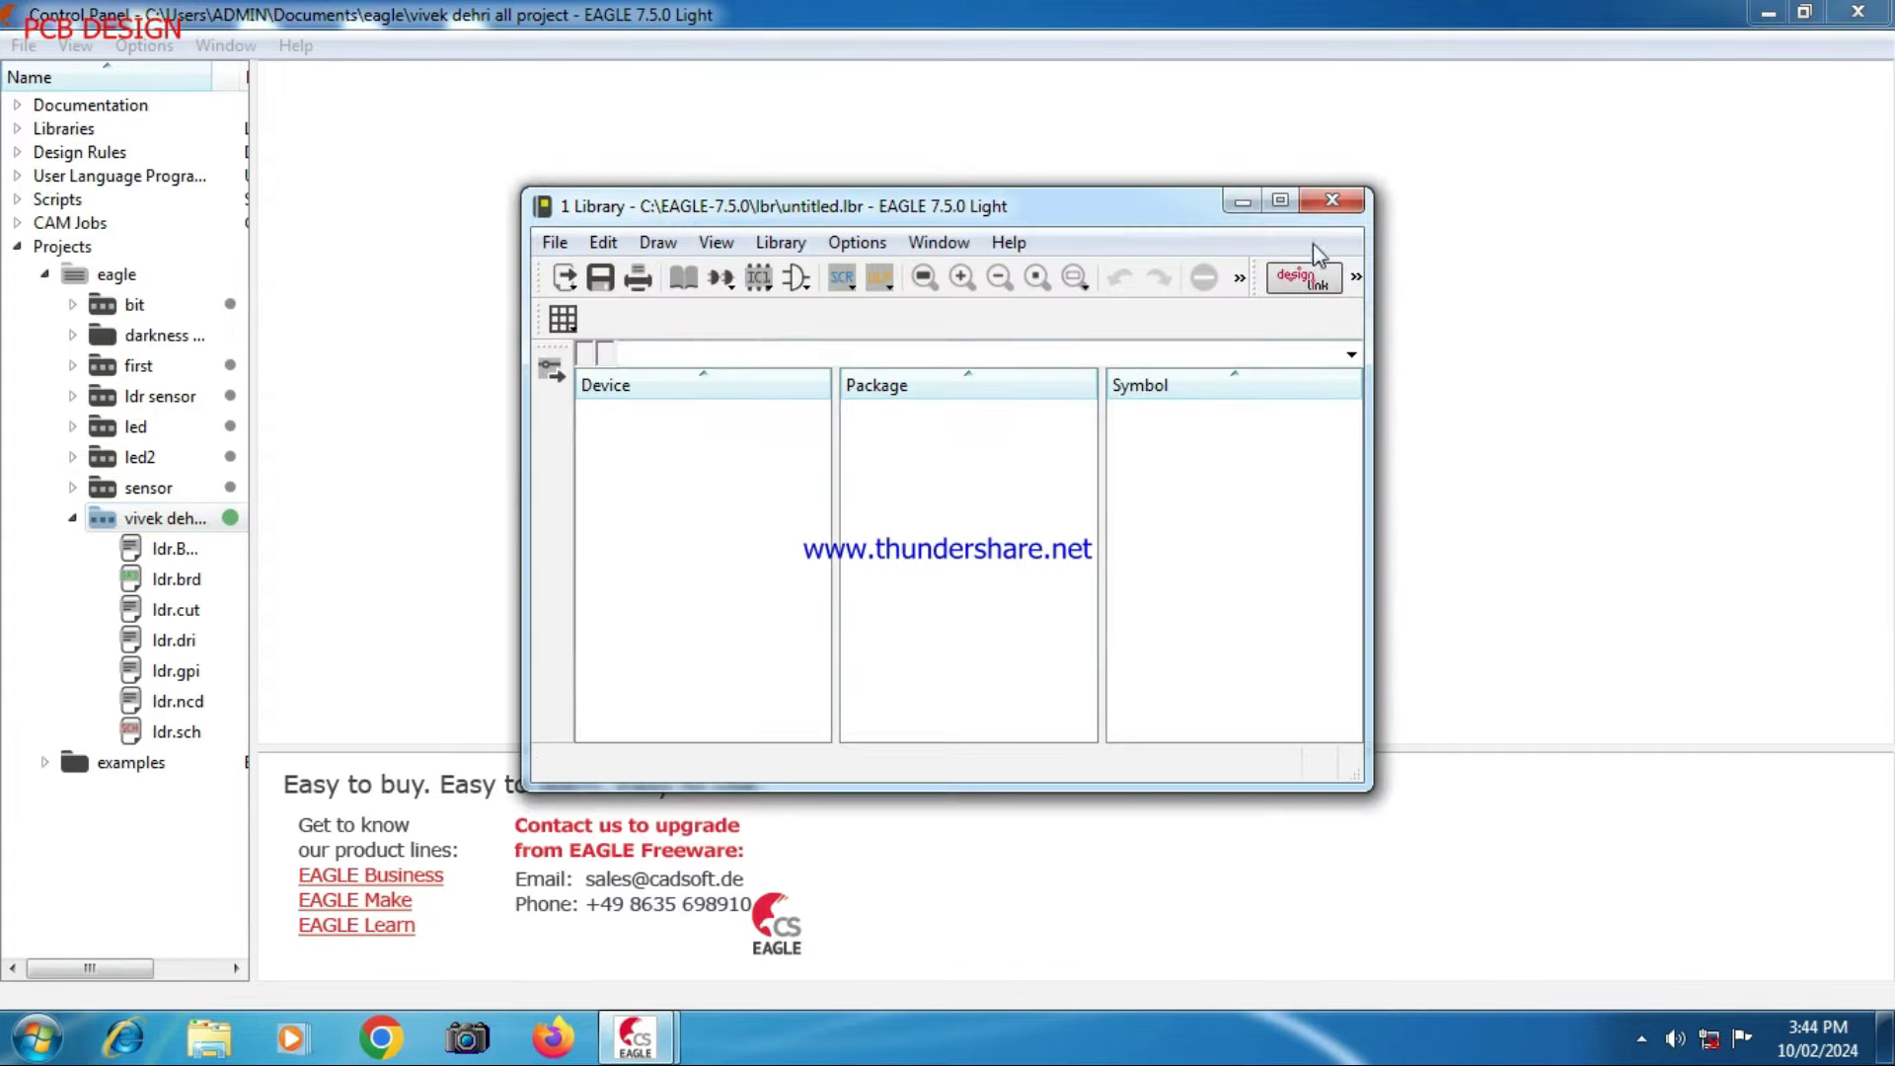
left_click(1280, 204)
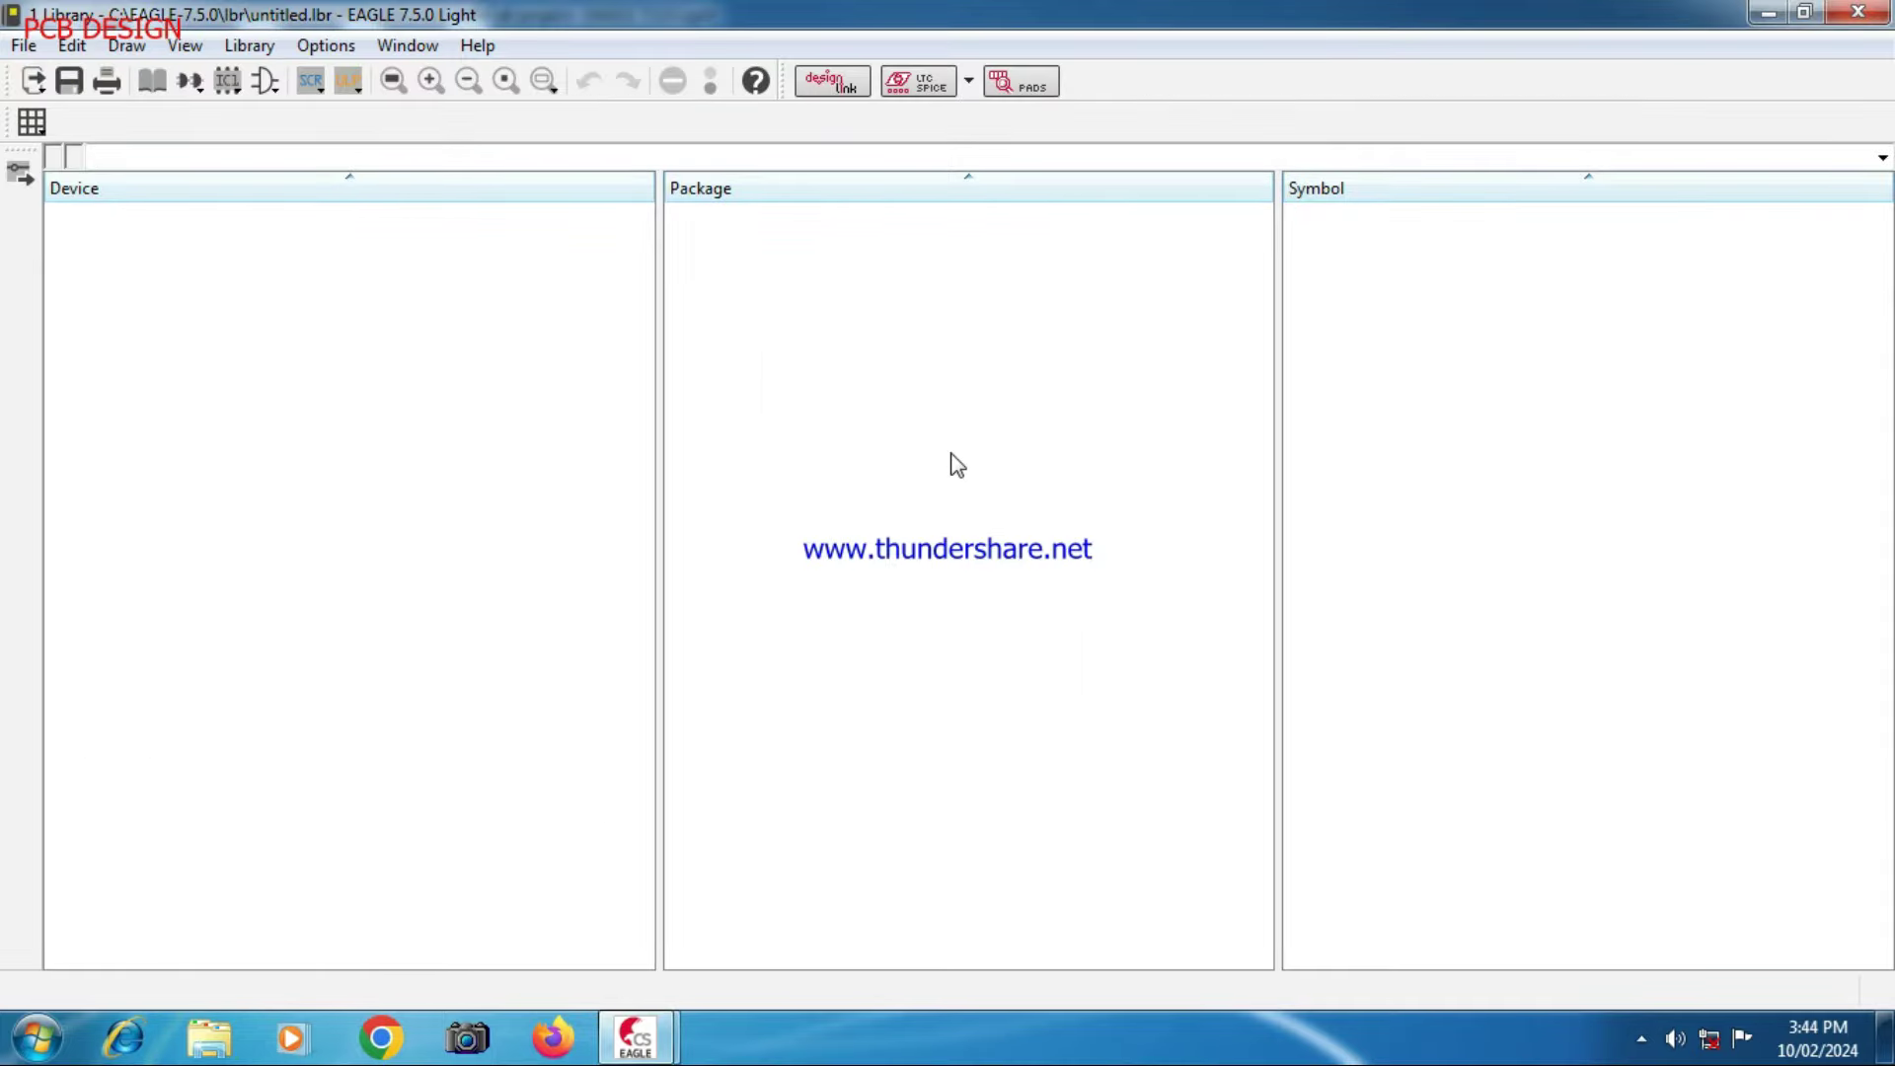
- Create a new symbol named IC7805 in the library
left_click(266, 83)
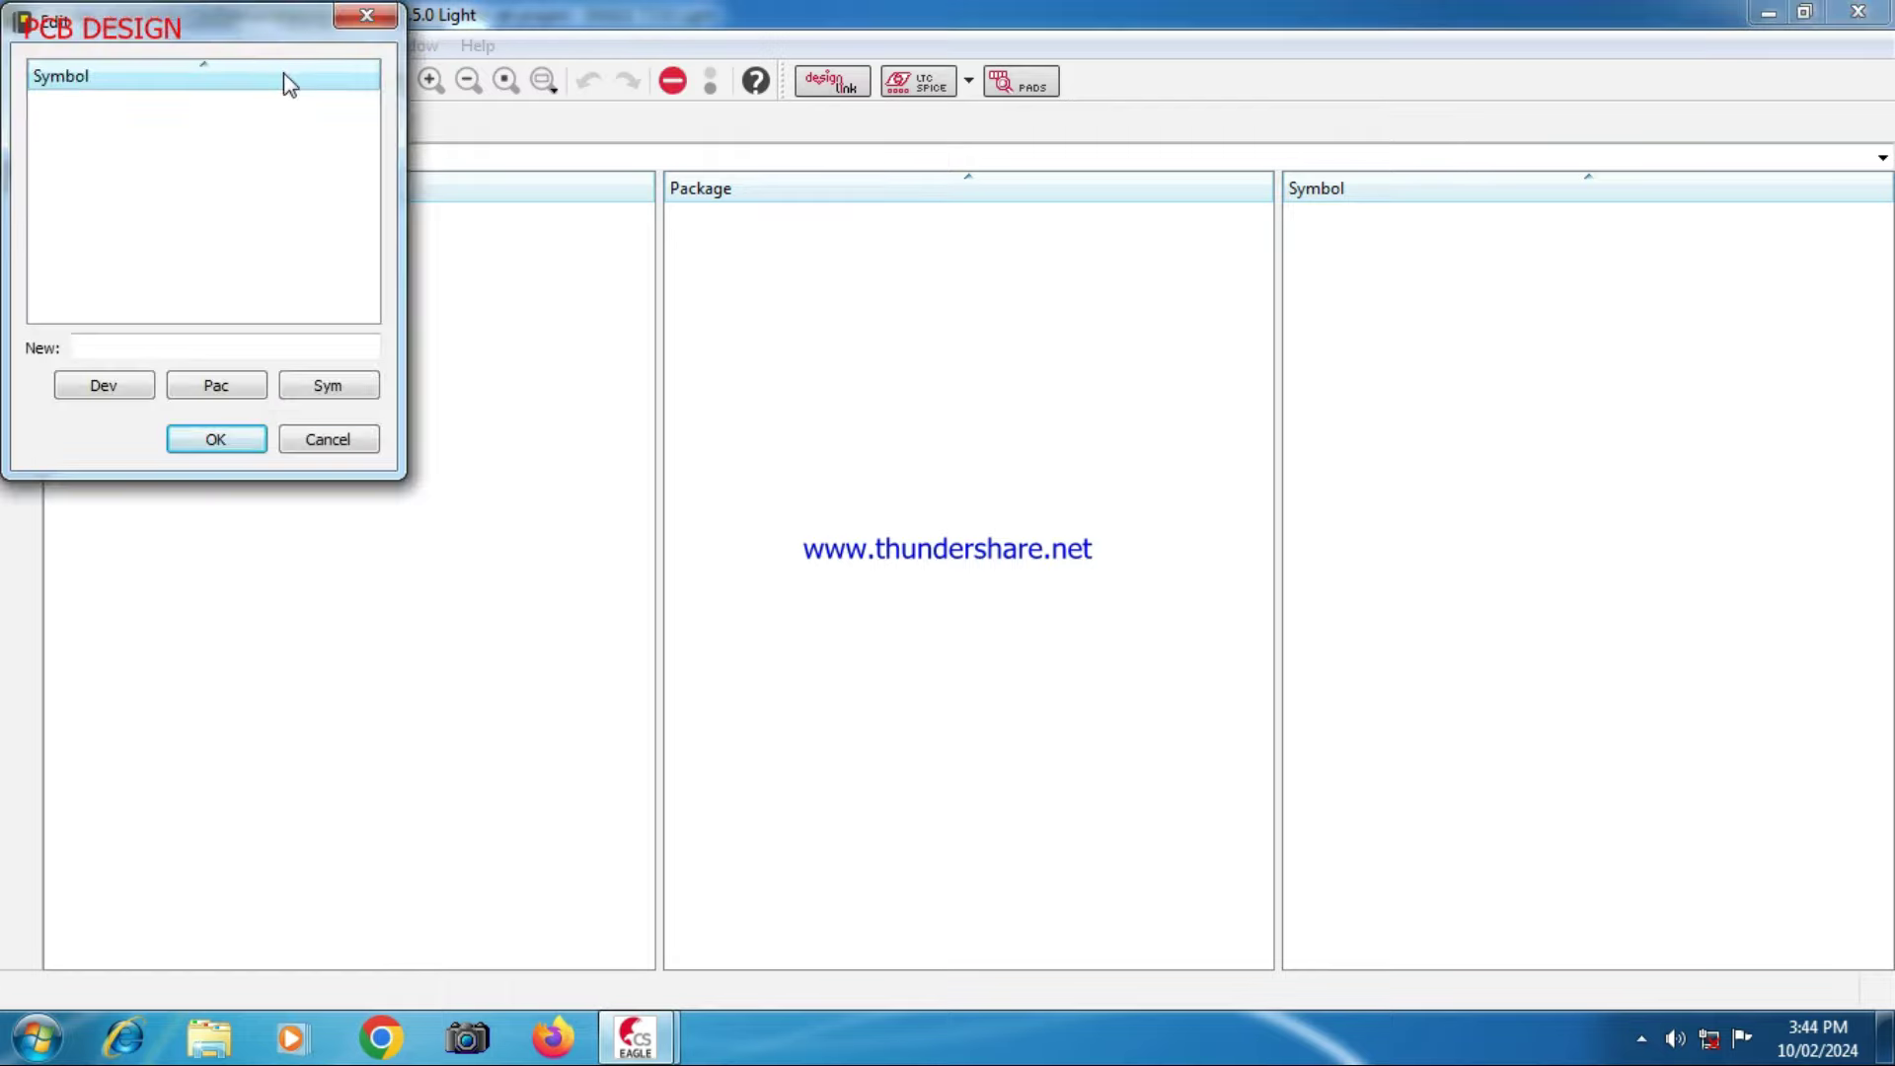
left_click(160, 346)
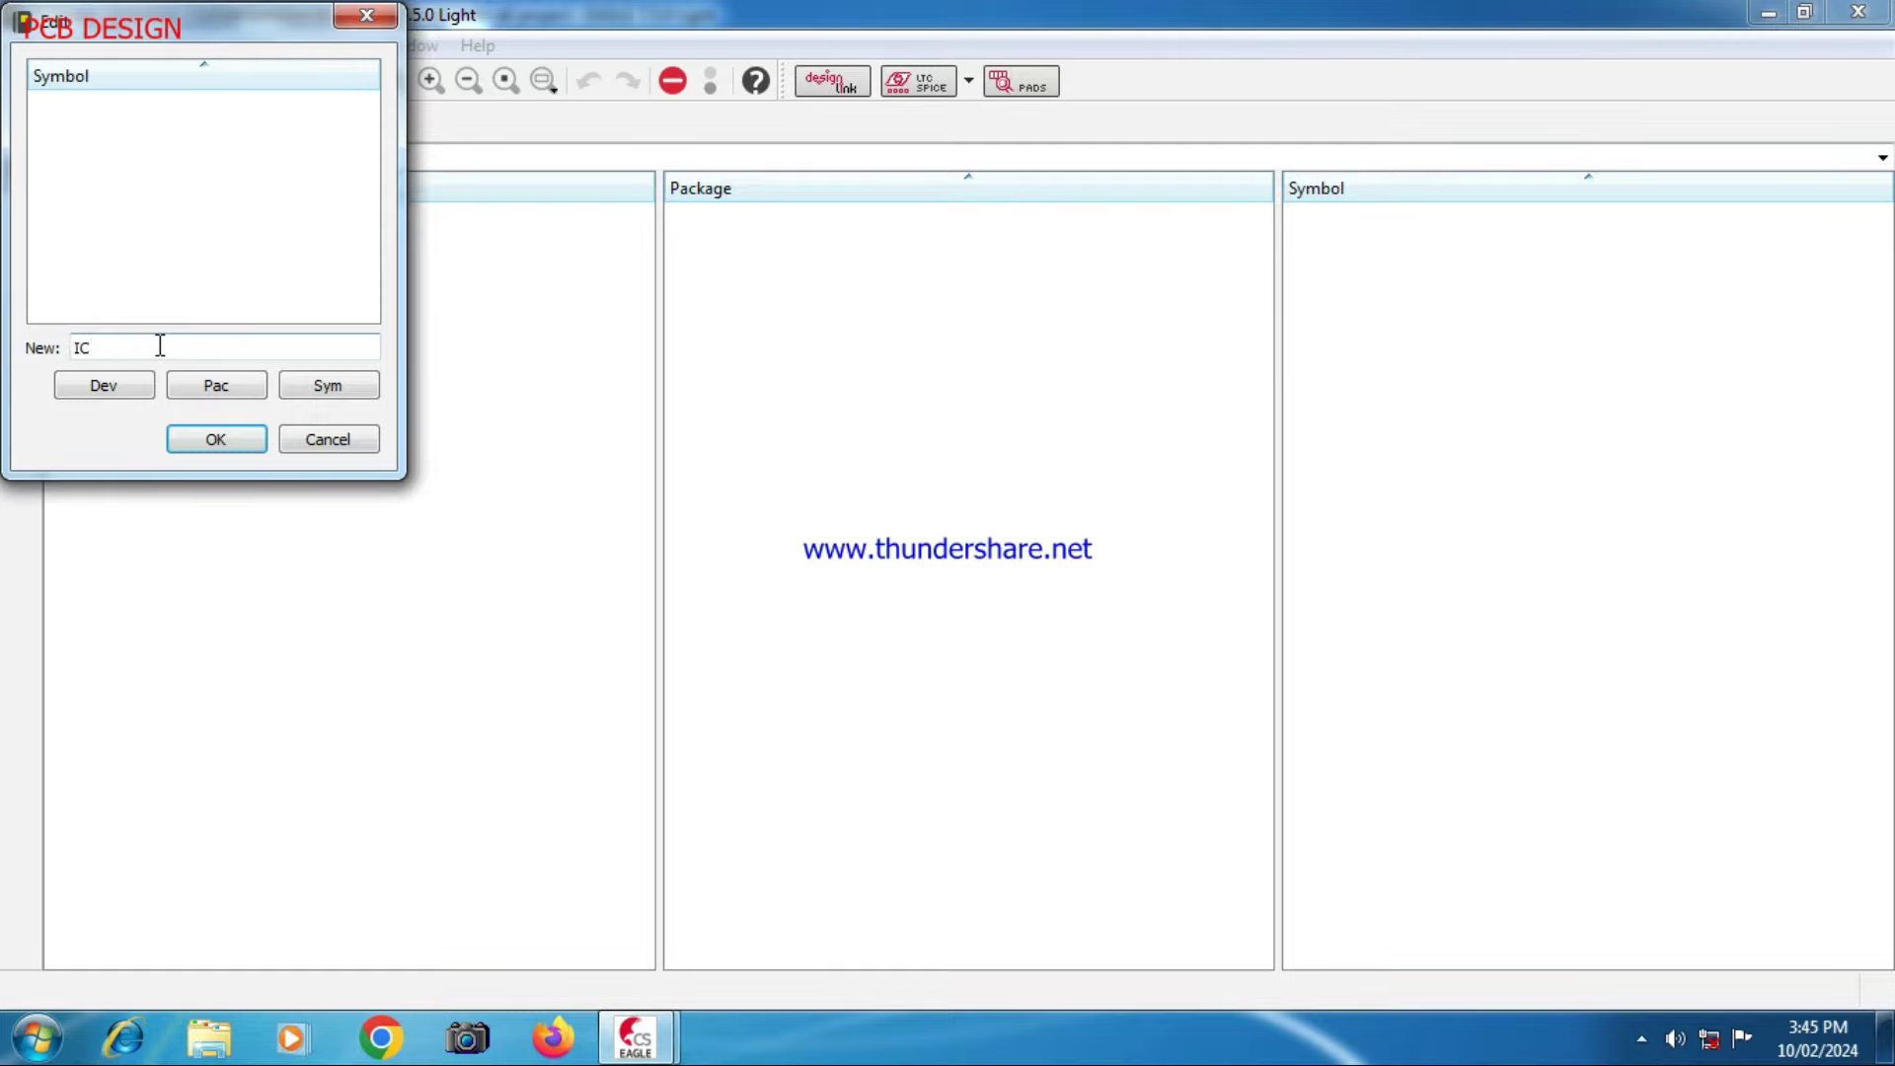
type("IC7805")
left_click(216, 440)
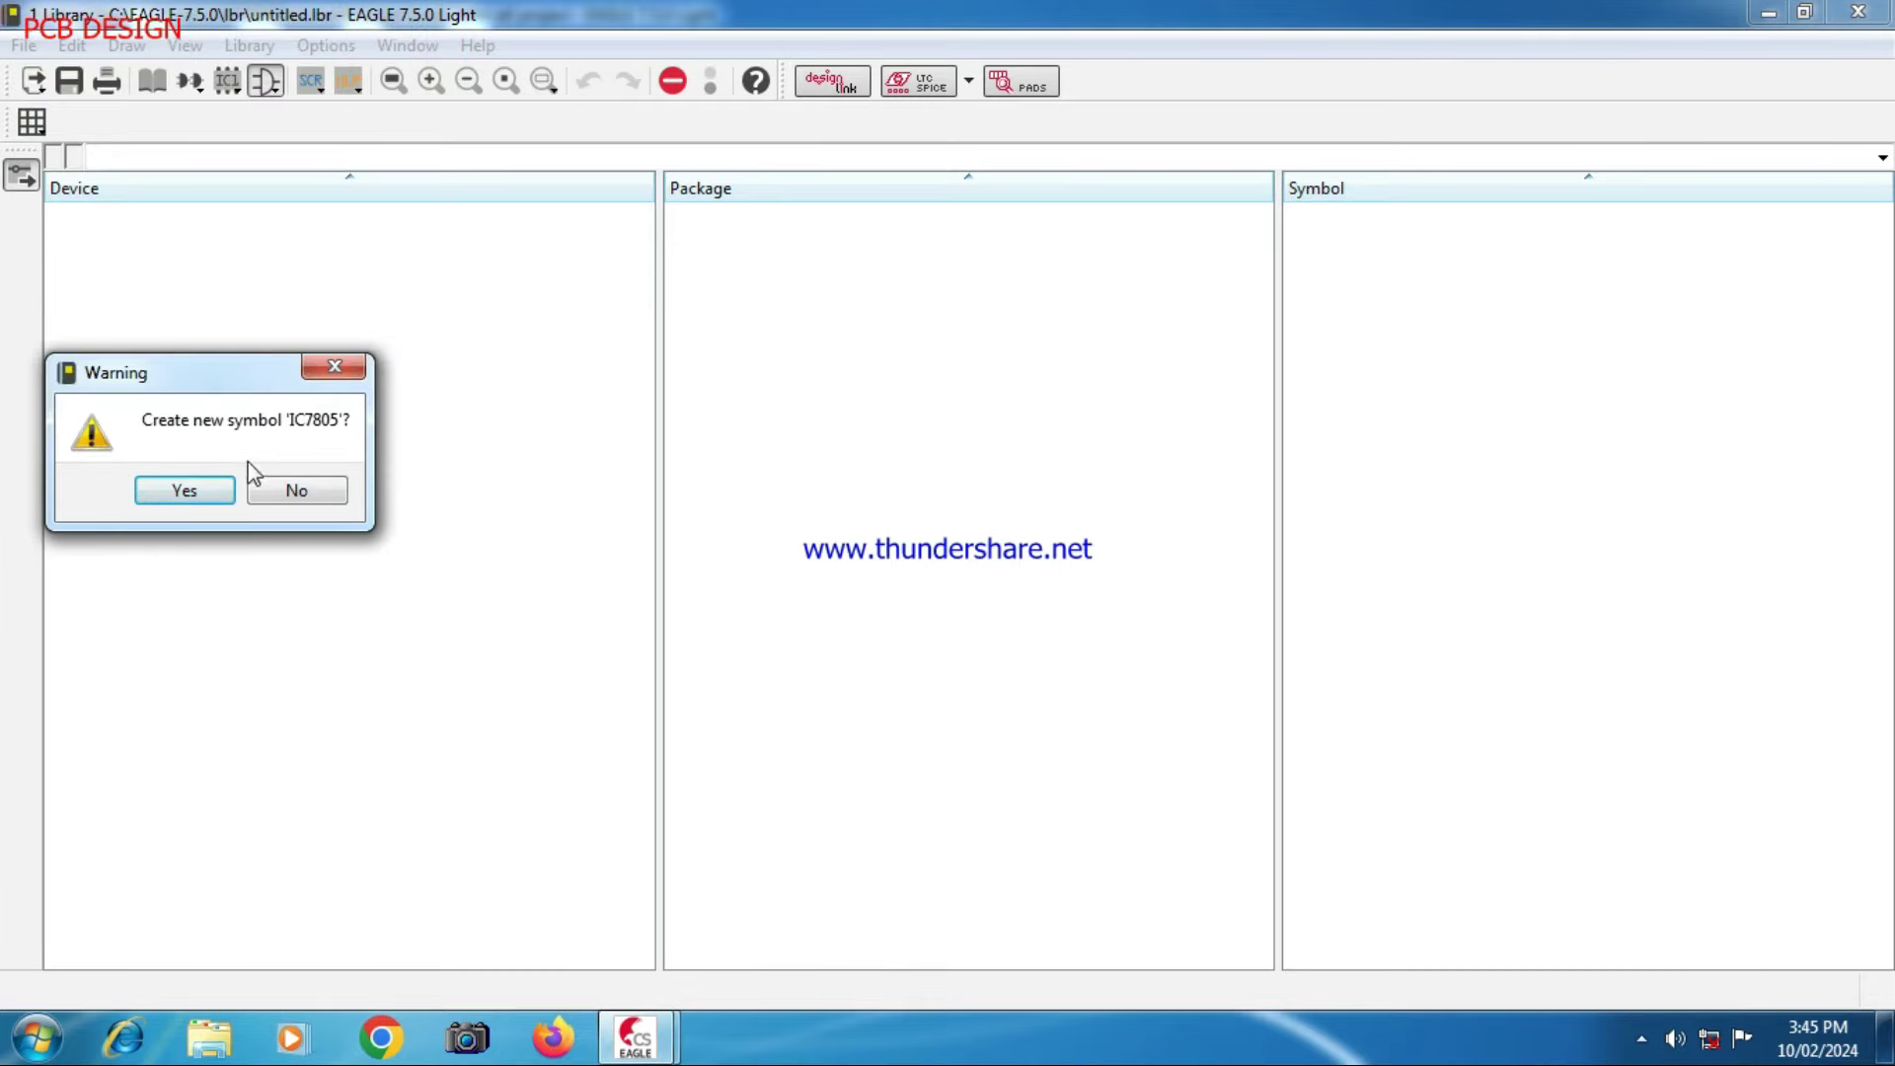
left_click(188, 490)
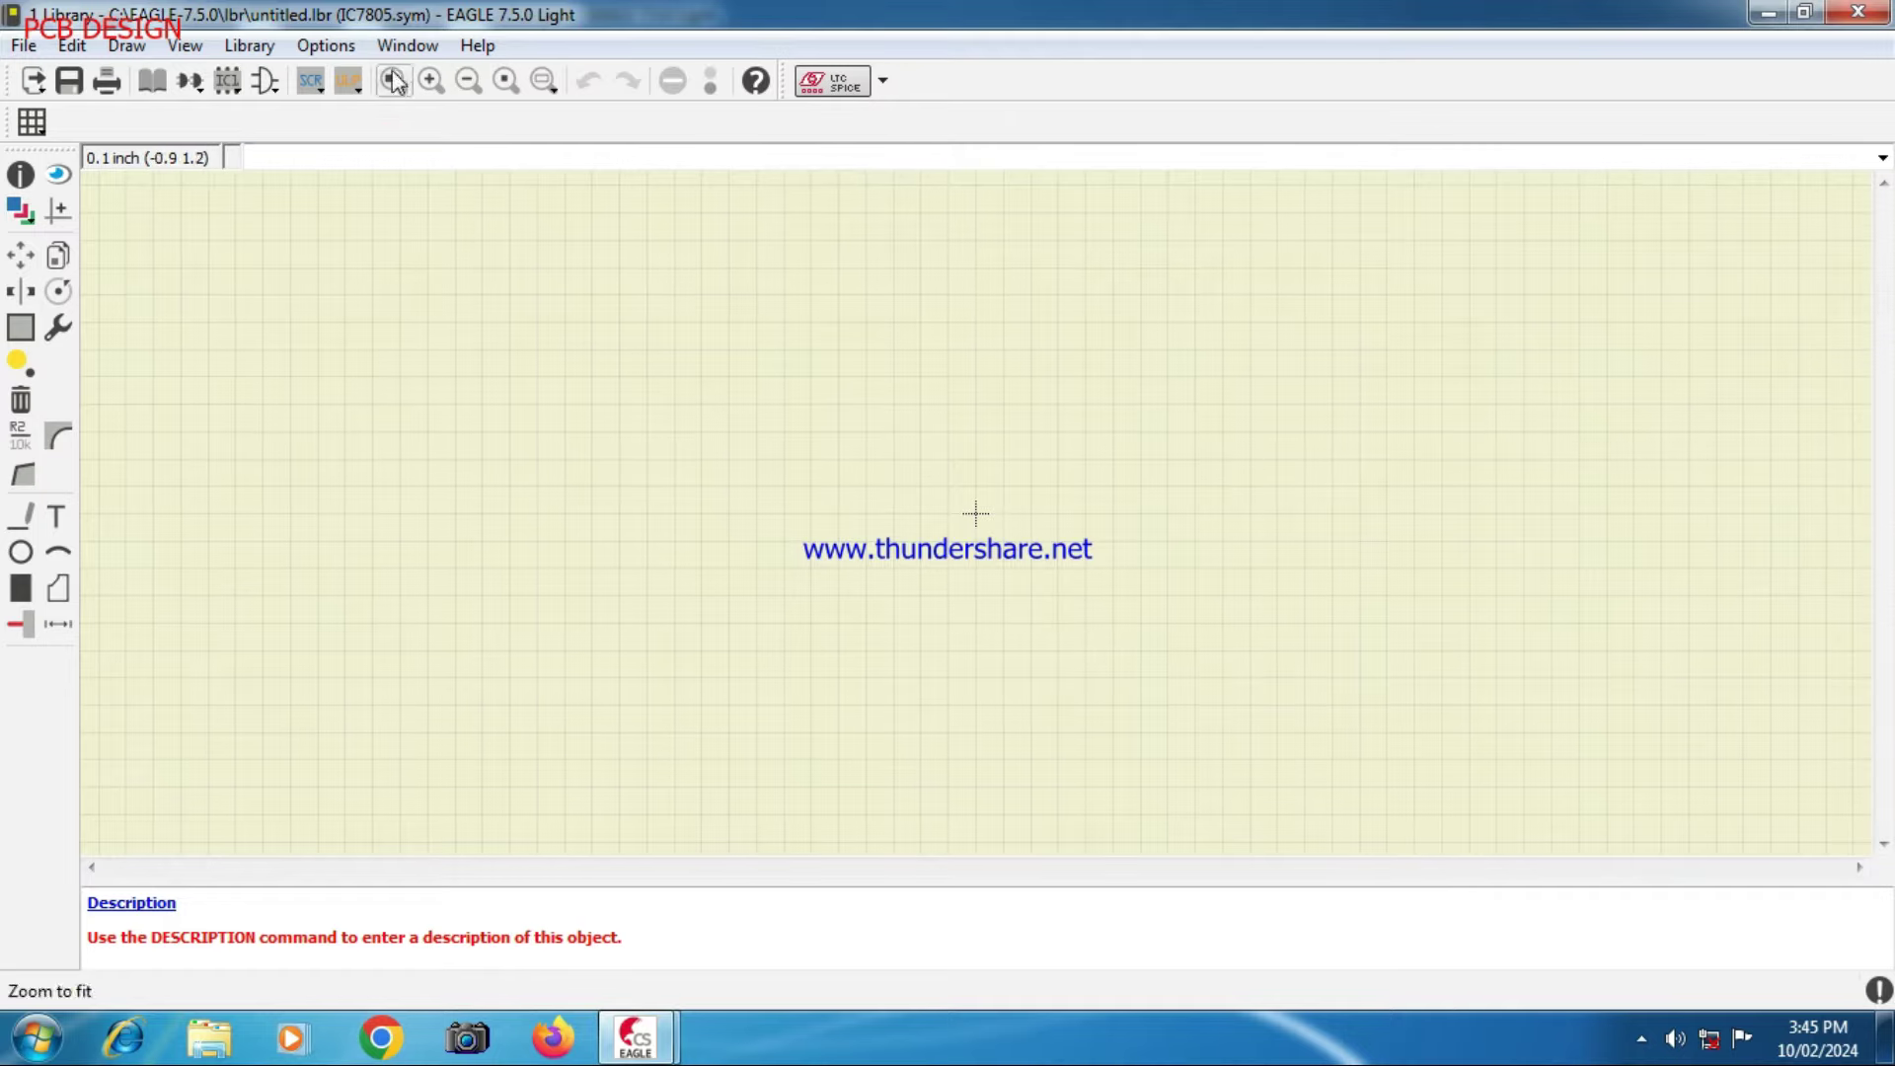
- Set the units of both the main grid size and the alternate grid to mm
left_click(30, 122)
left_click(329, 152)
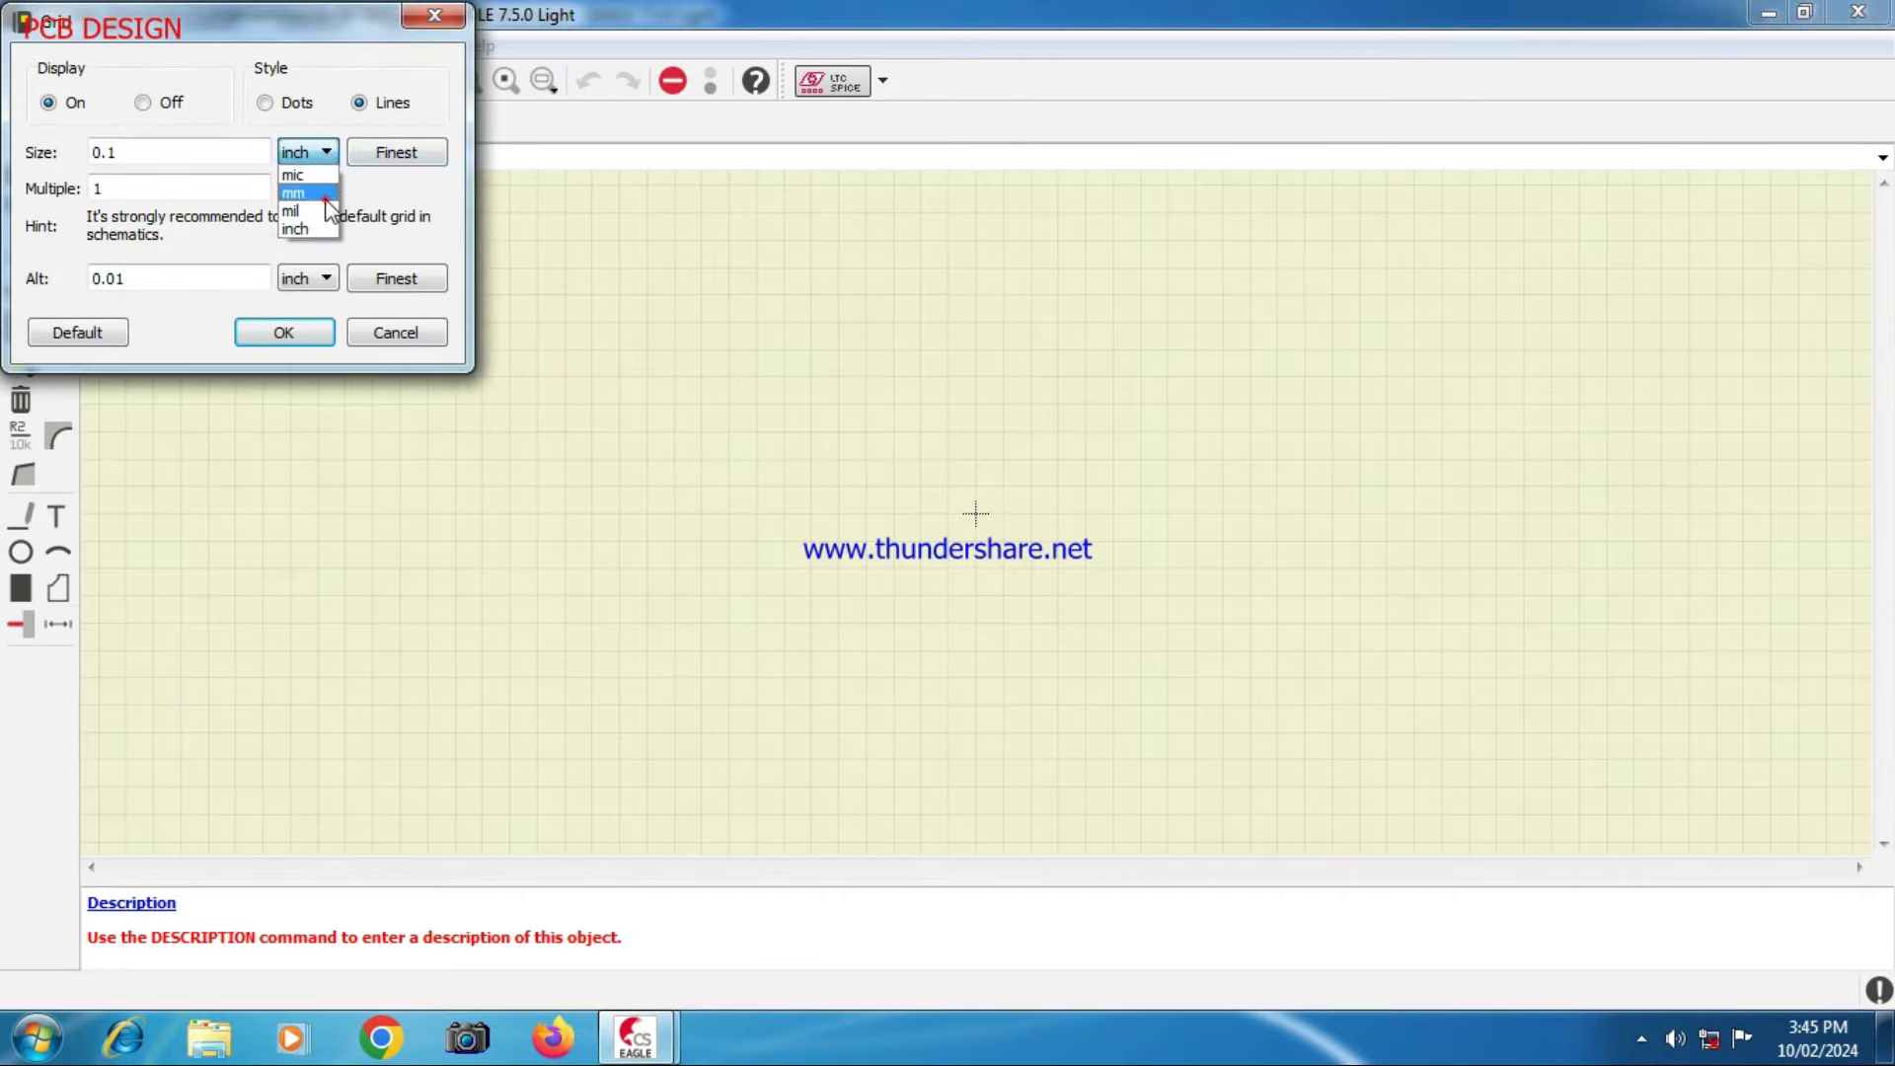
left_click(326, 194)
left_click(325, 278)
left_click(296, 318)
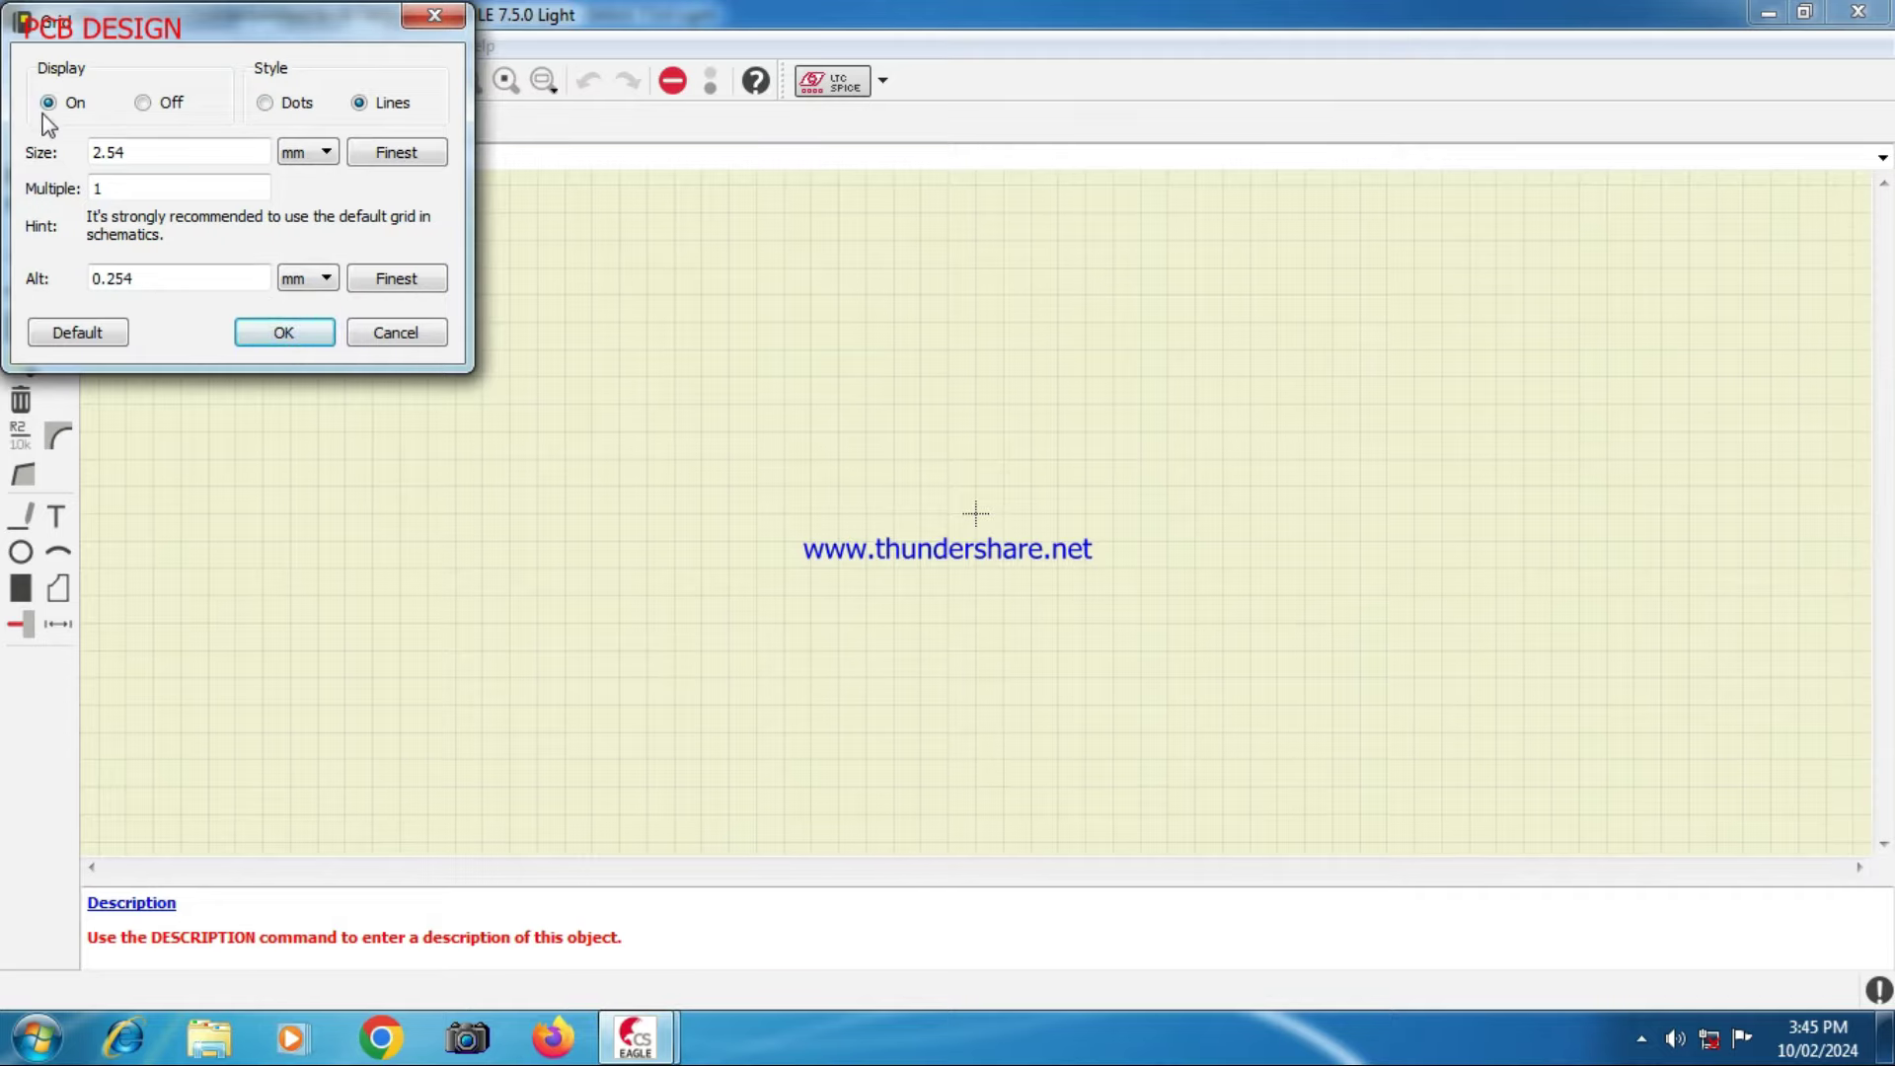
left_click(285, 333)
- Draw a rectangular symbol body about 10.16 mm wide and 5.08 mm high on the Symbols layer, with its lower-left corner at the origin
scroll(565, 594, "up", 2)
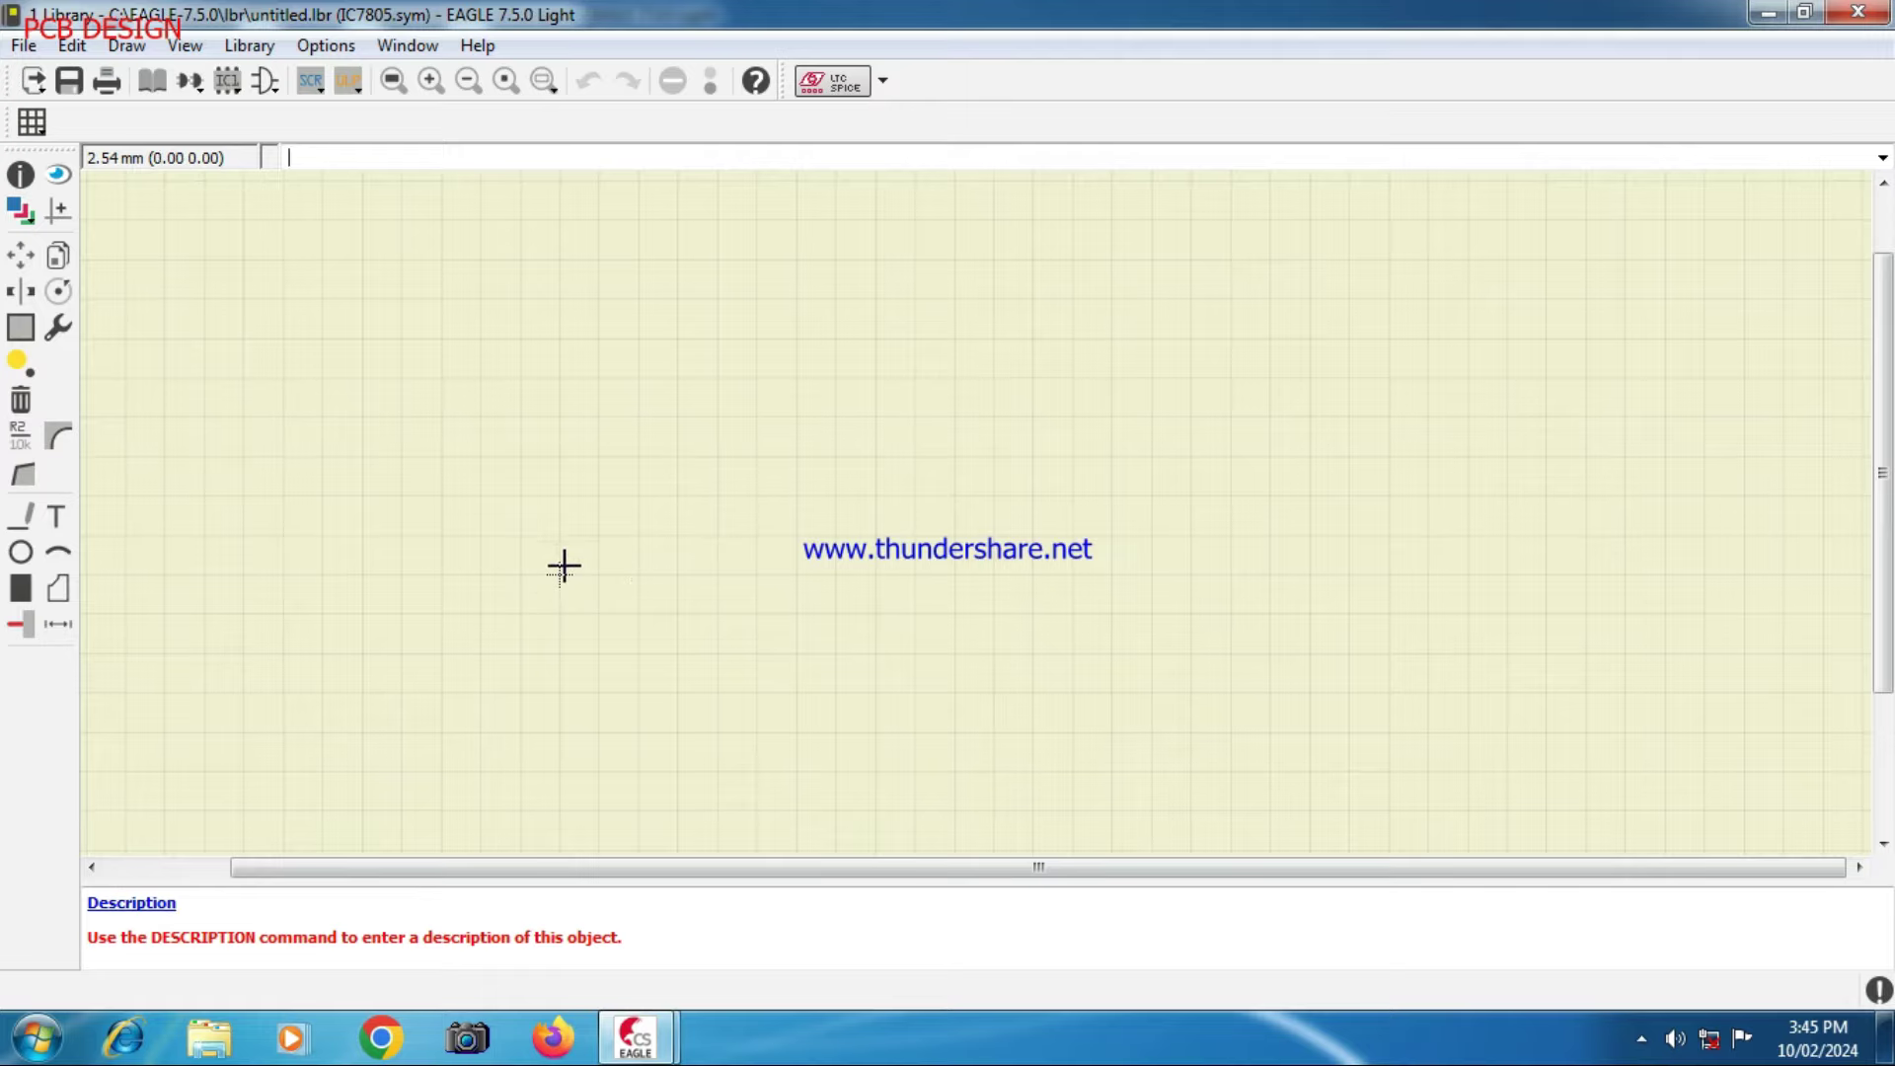
left_click(17, 531)
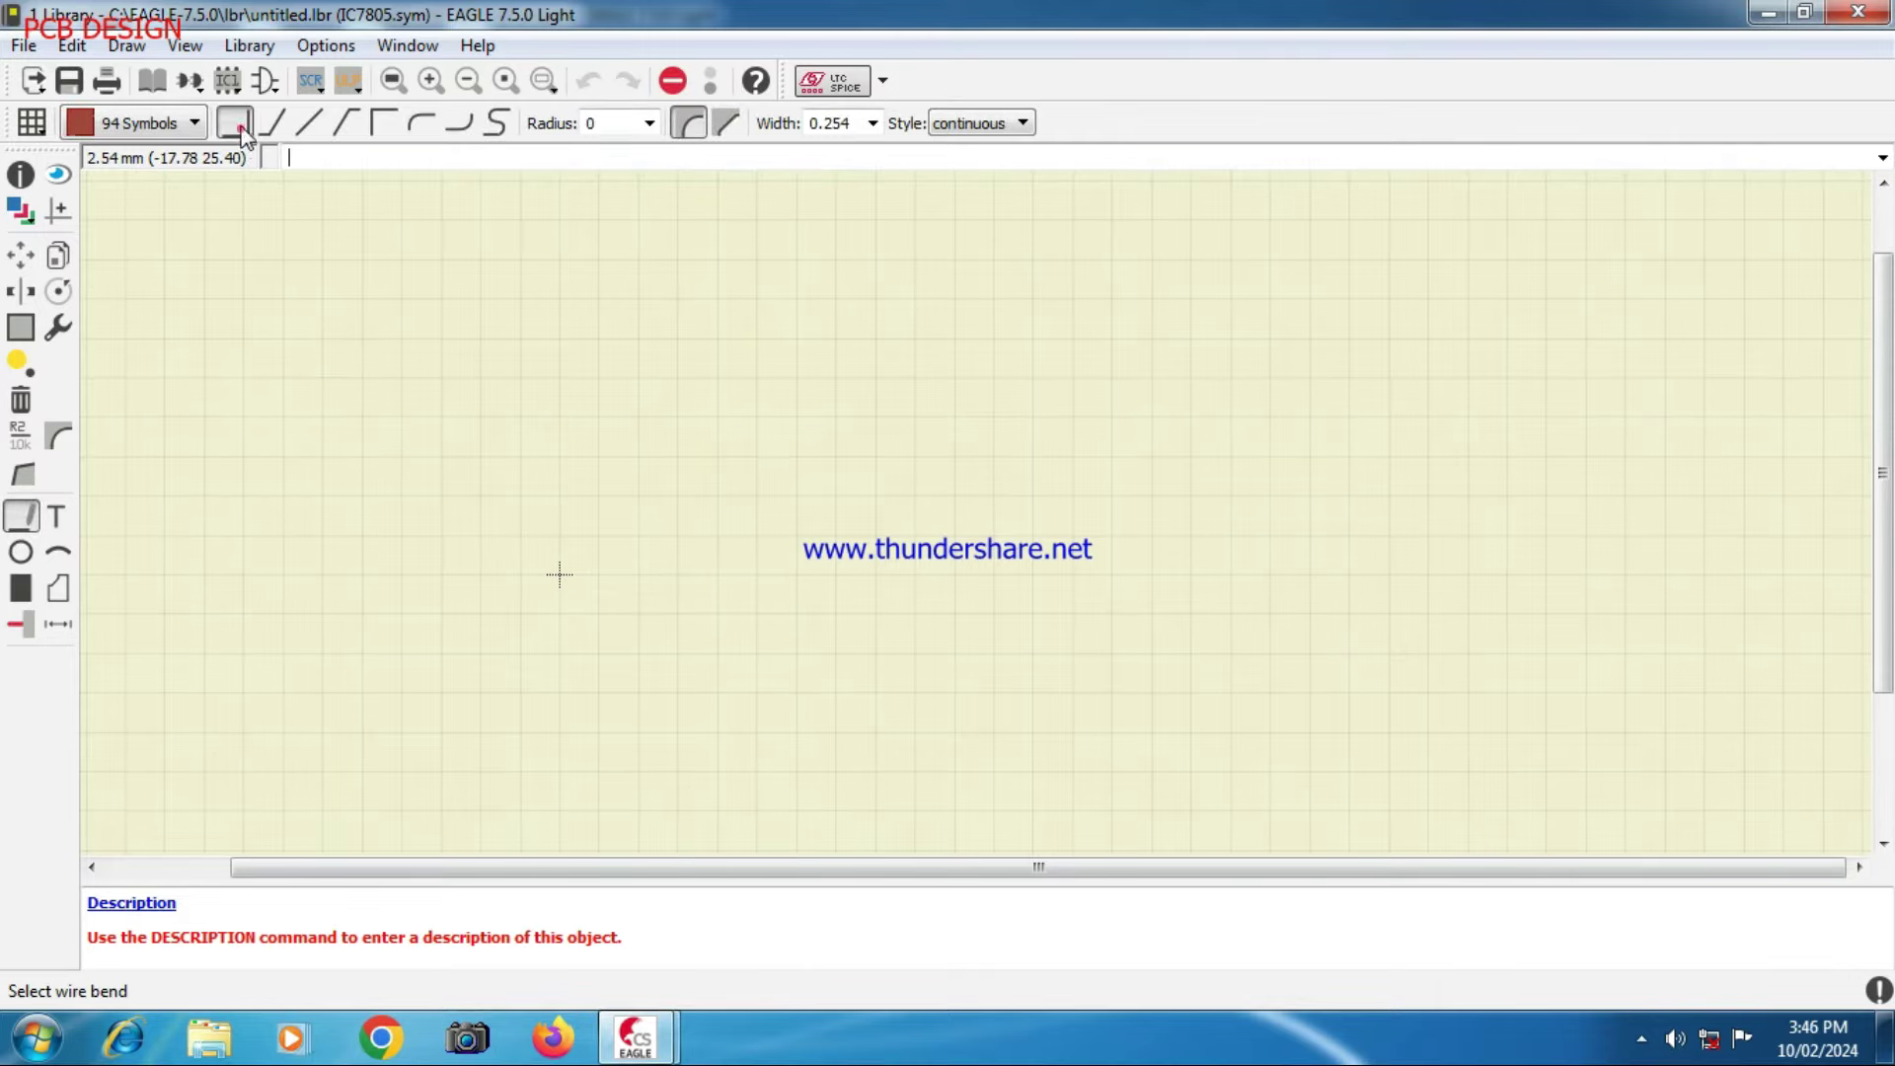
scroll(558, 573, "up", 2)
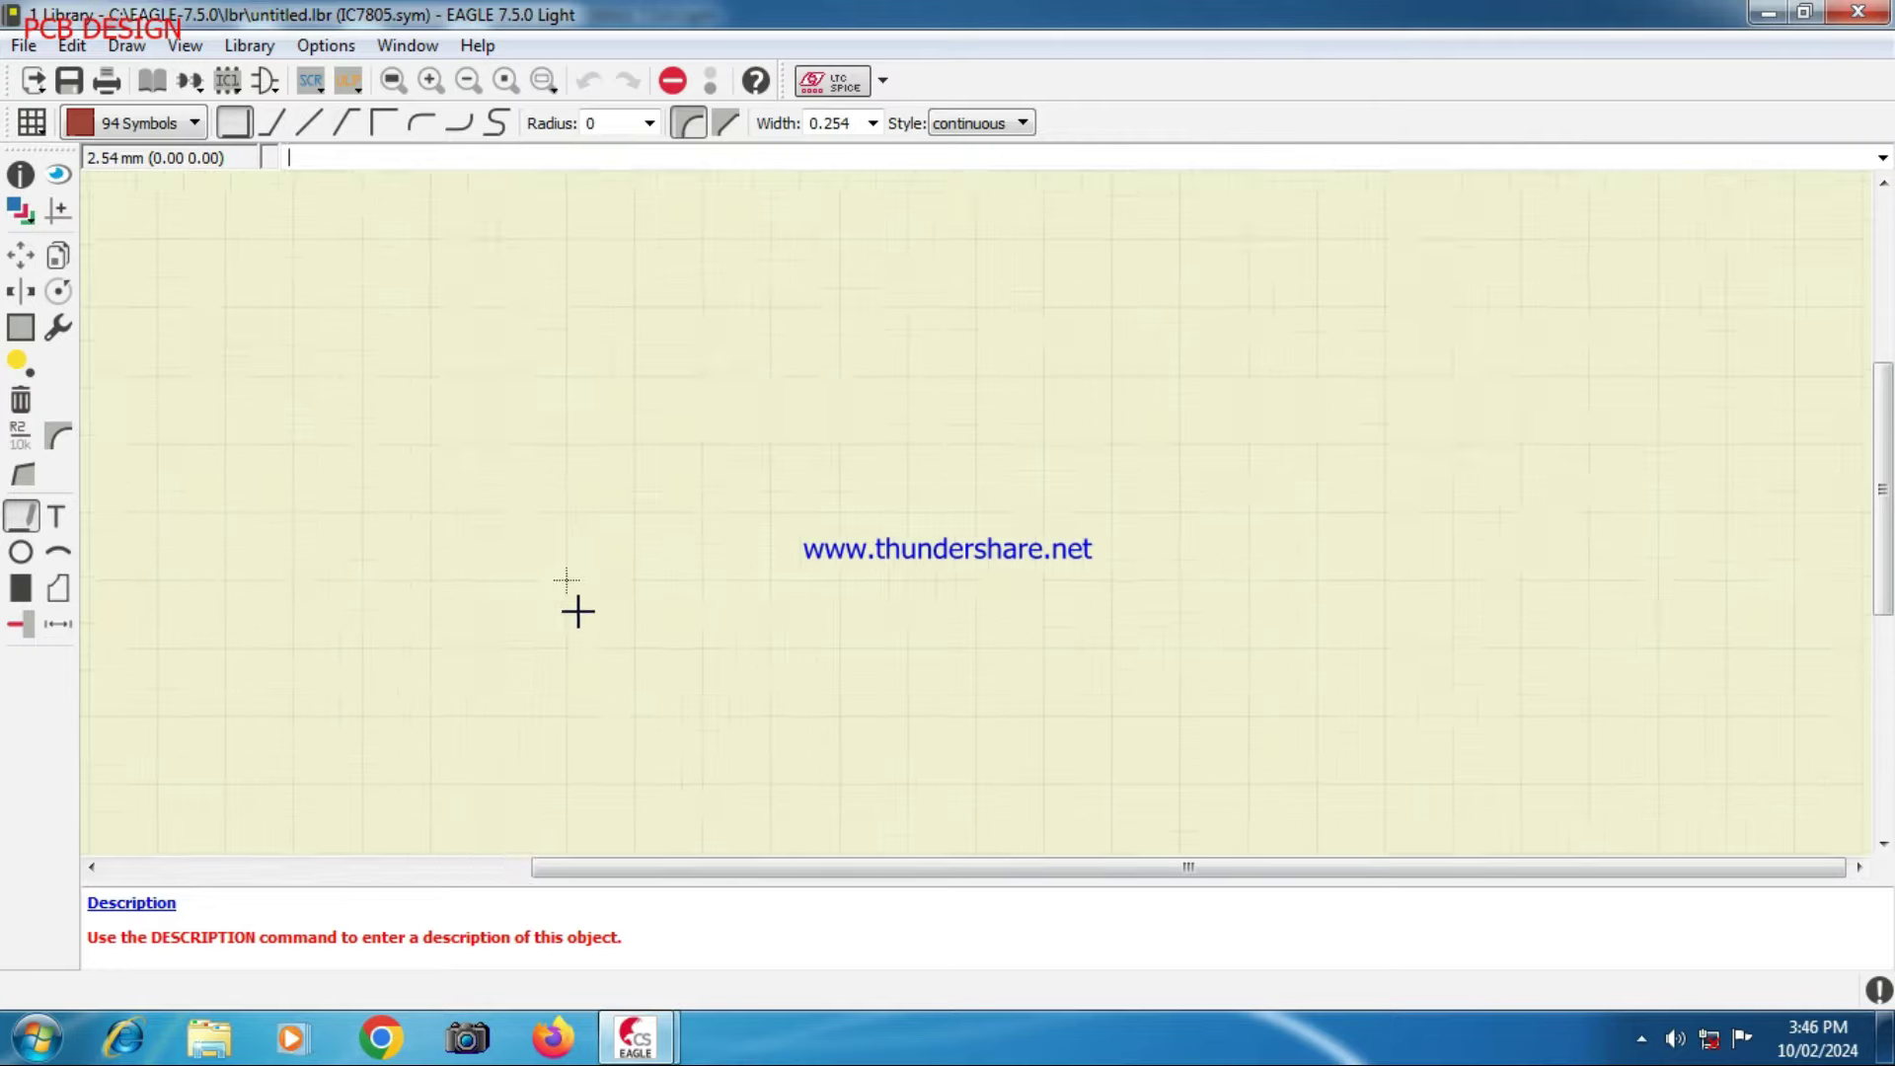
scroll(577, 612, "up", 2)
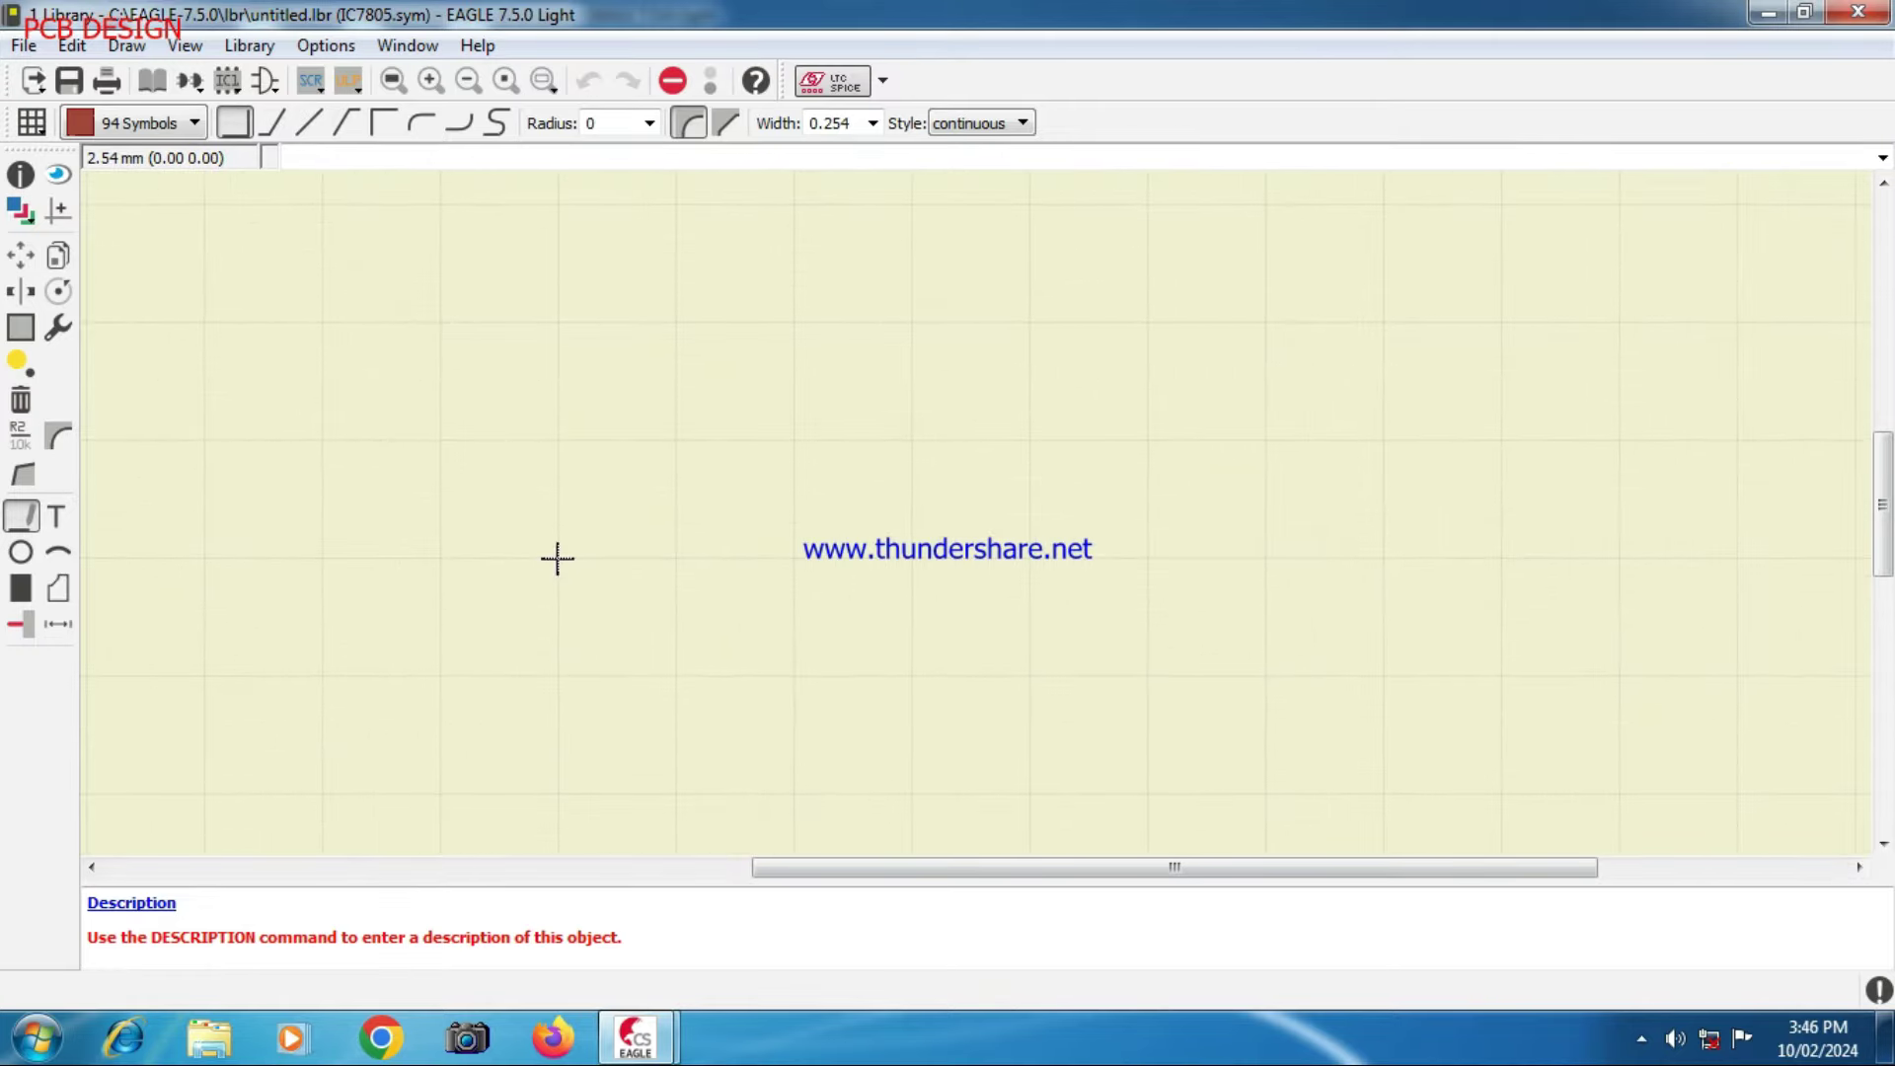
left_click(558, 558)
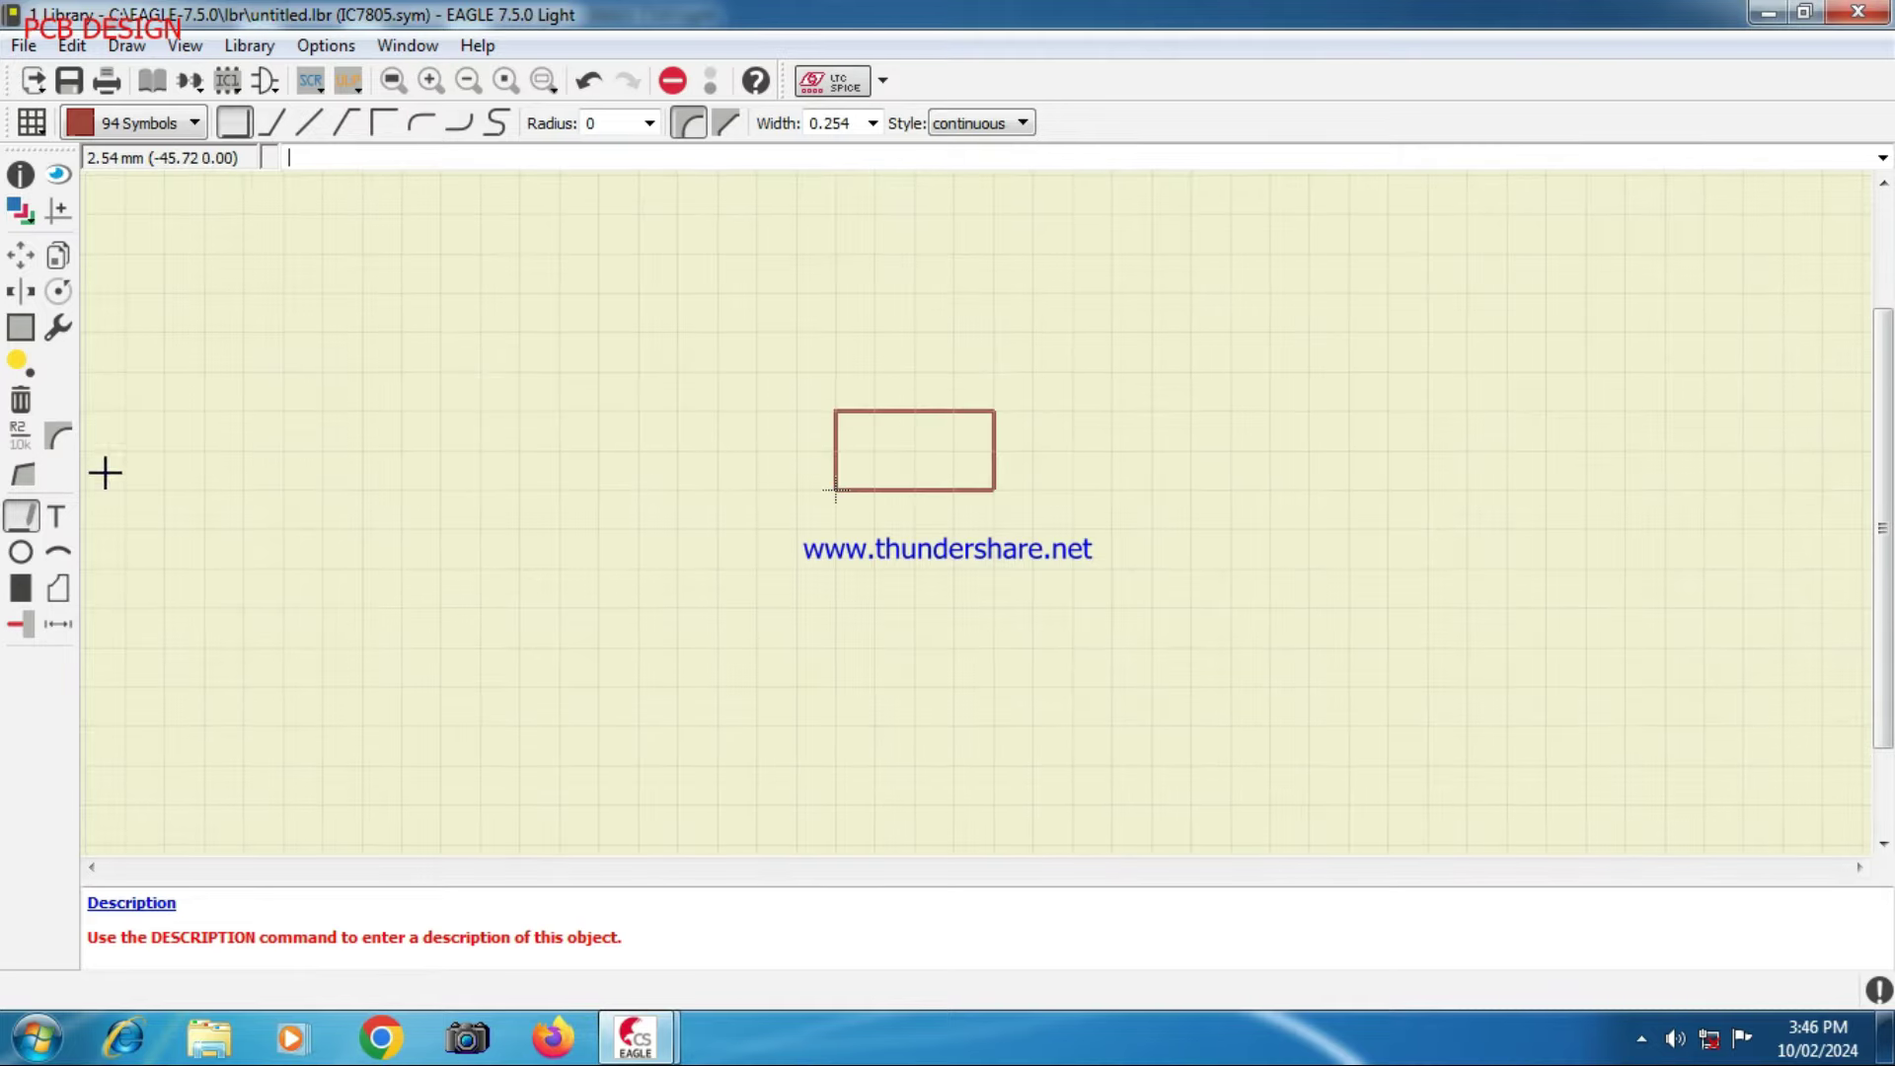
- Draw 2.54 mm lead lines outward from the midpoints of the rectangle's left, right and bottom sides
scroll(832, 453, "up", 2)
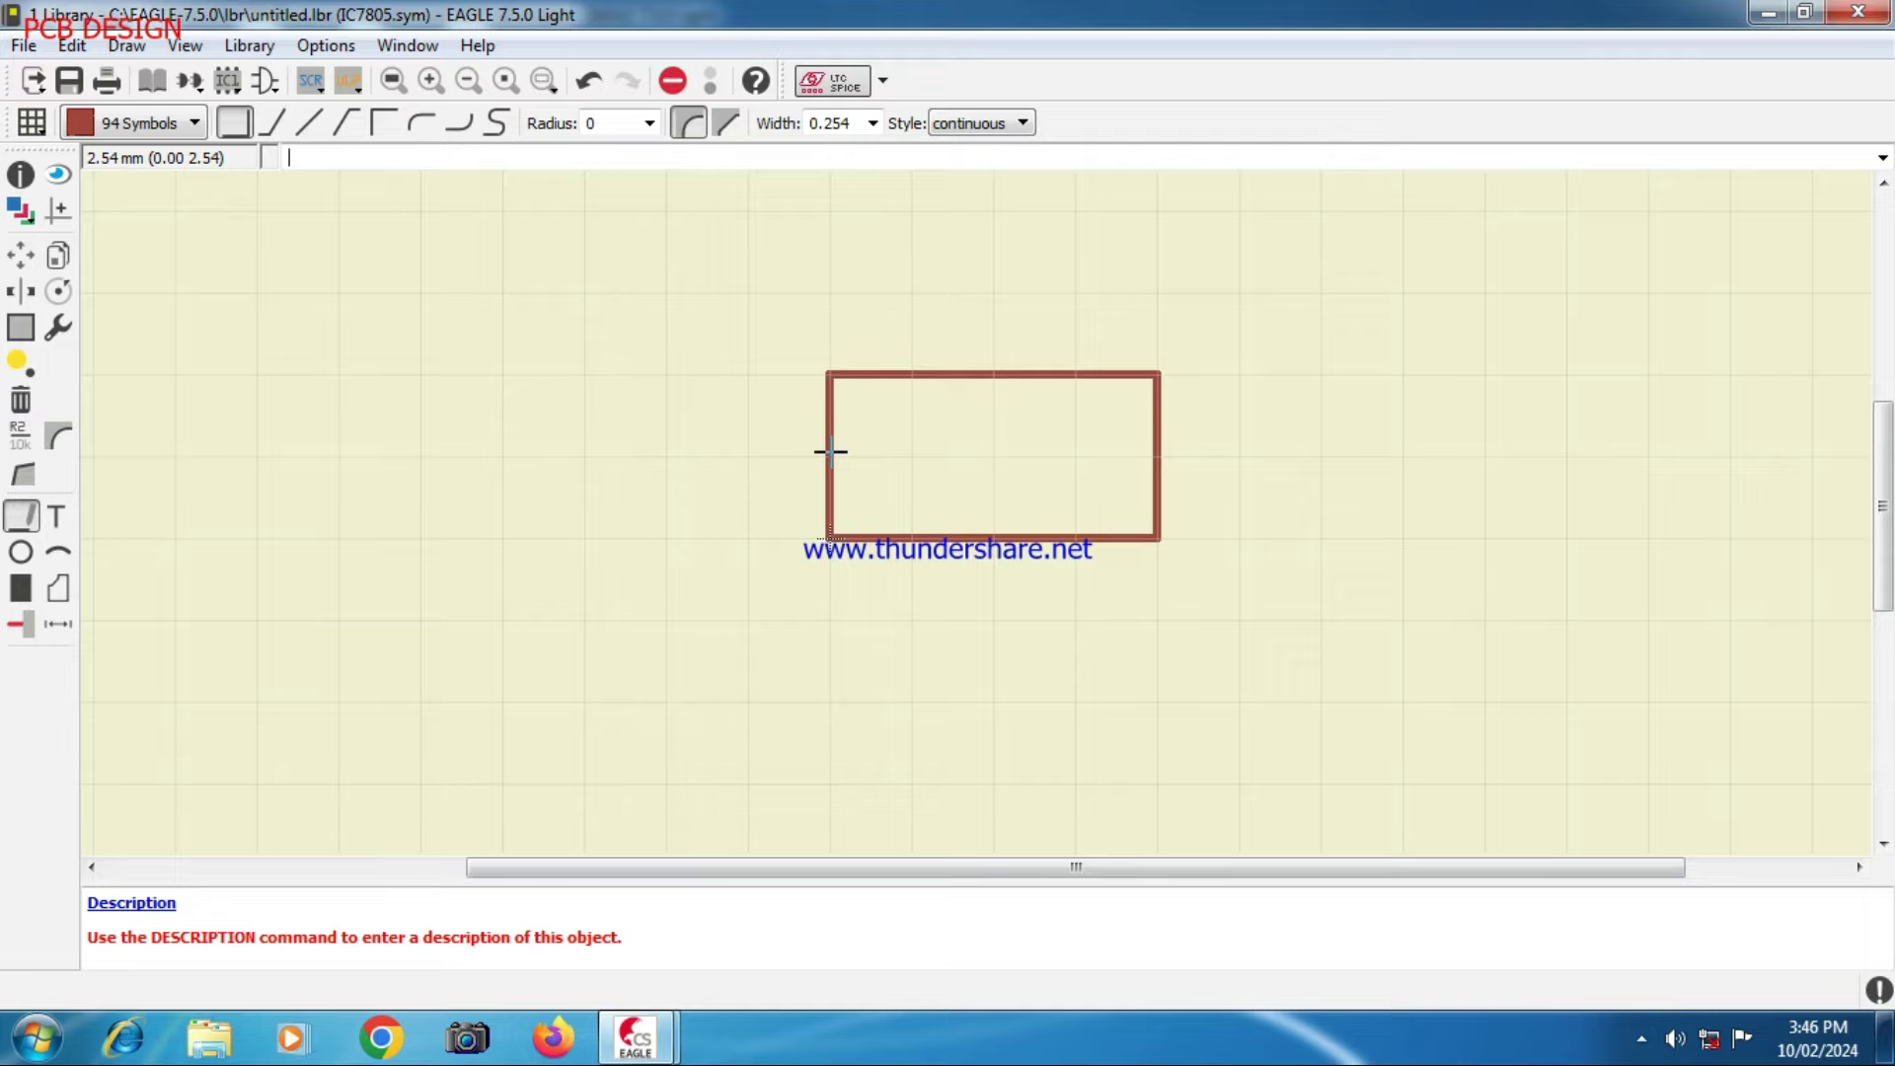
left_click(825, 456)
left_click(760, 456)
key("Escape")
left_click(1157, 456)
left_click(1244, 456)
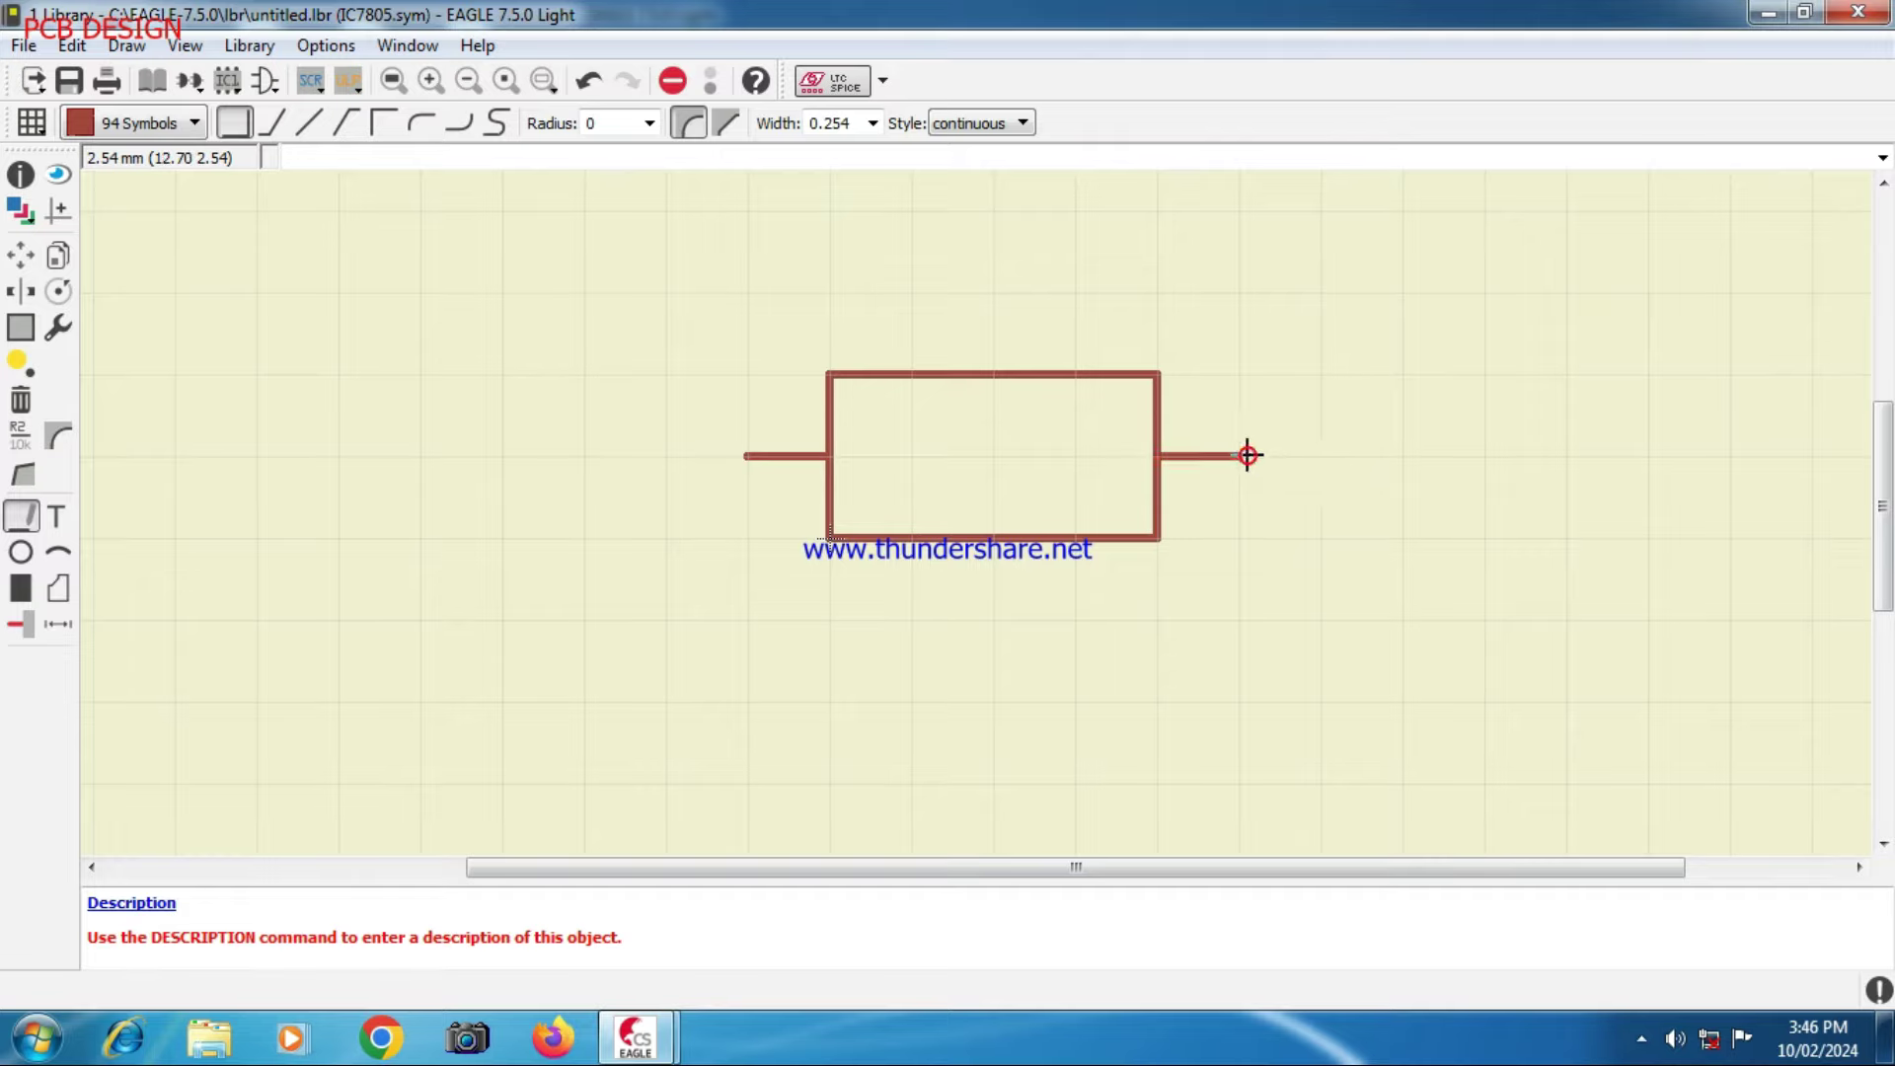
key("Escape")
left_click(994, 538)
left_click(994, 622)
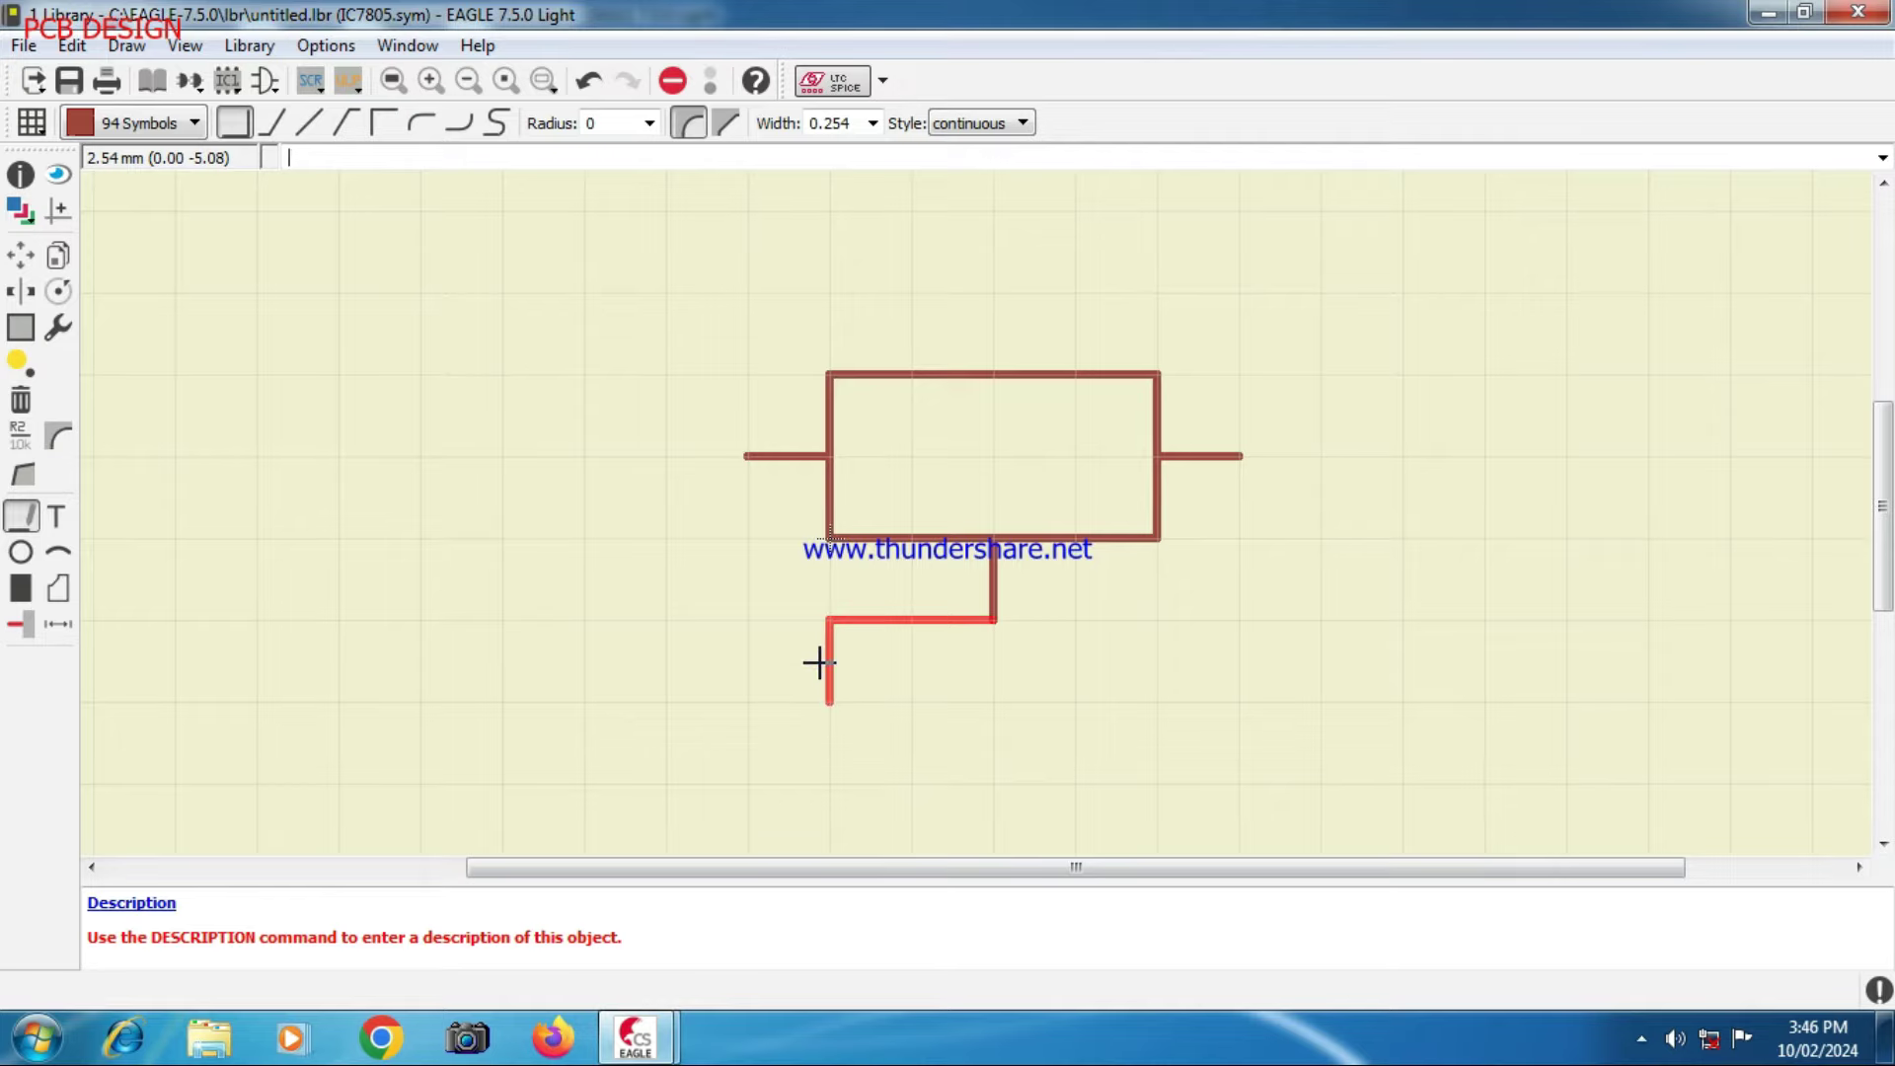
key("Escape")
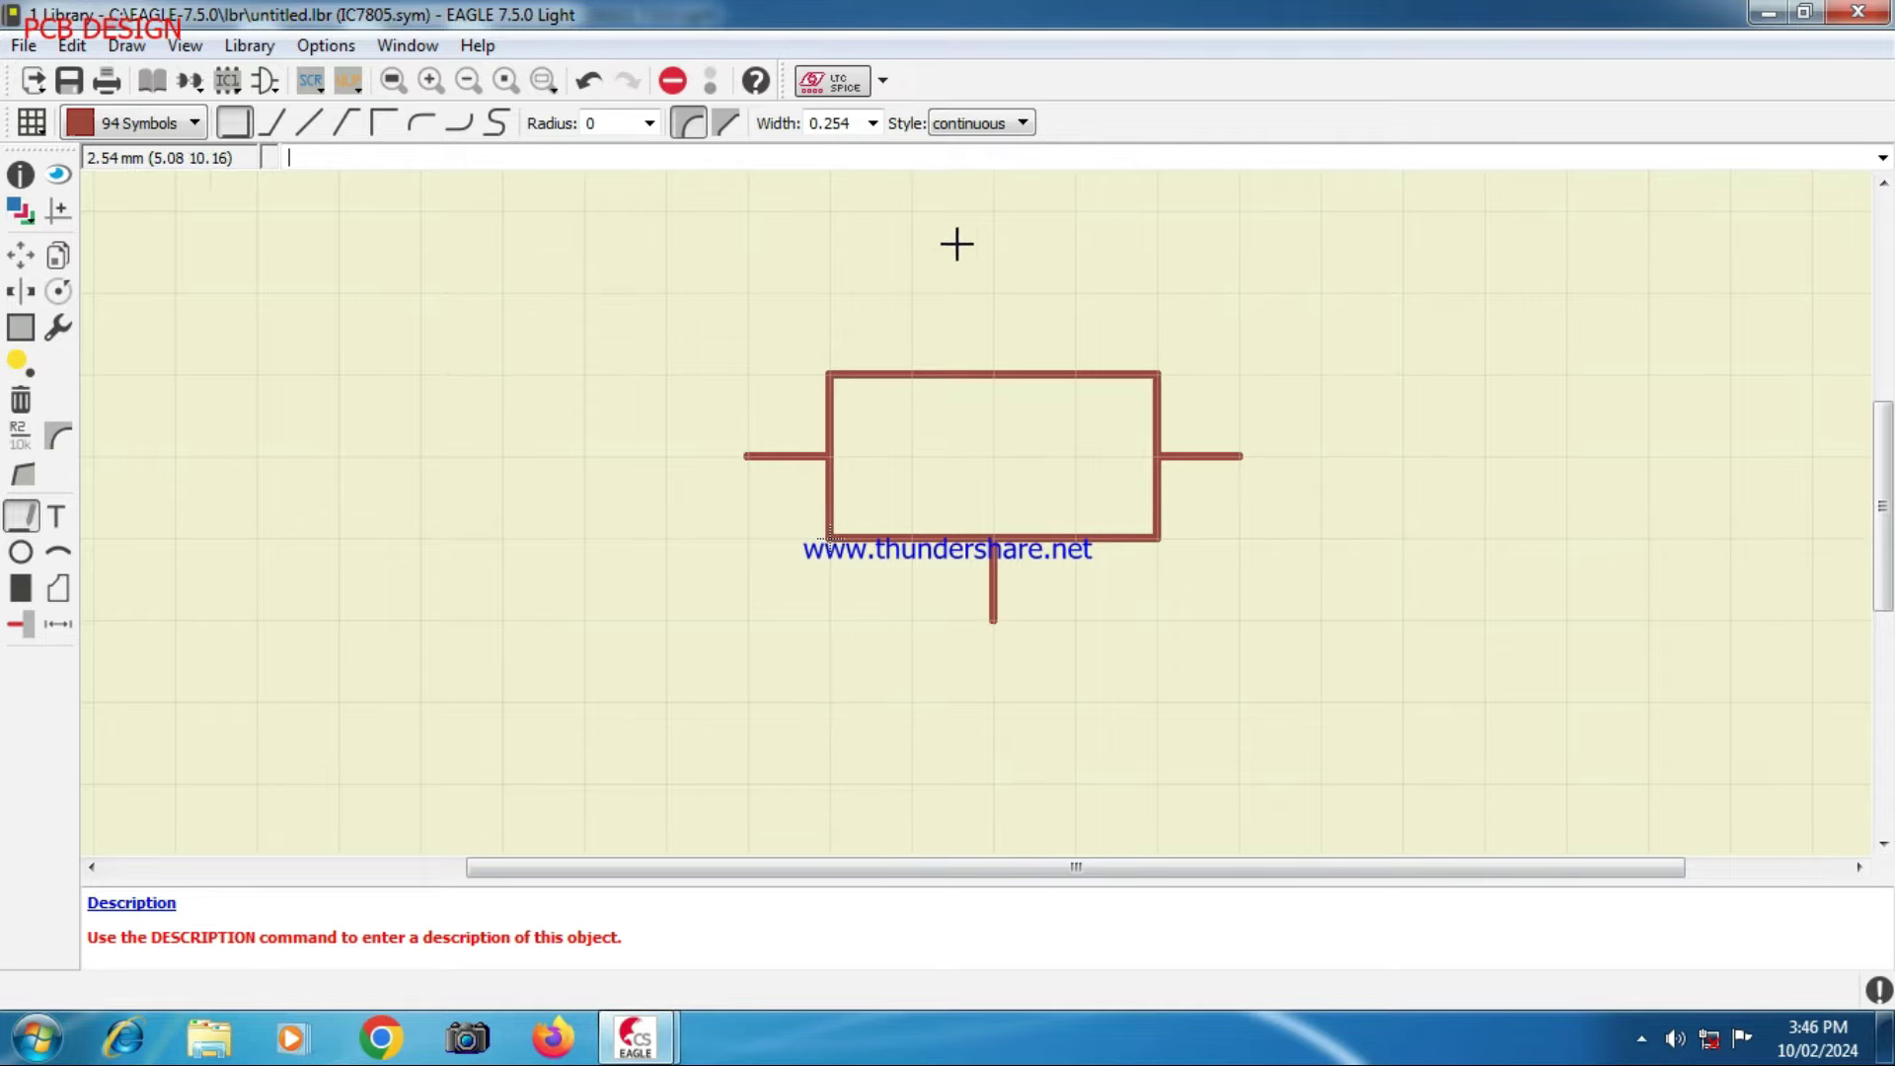
- Place a pin at (-7.62, 2.54) so it joins the end of the body's left lead line
scroll(928, 481, "down", 2)
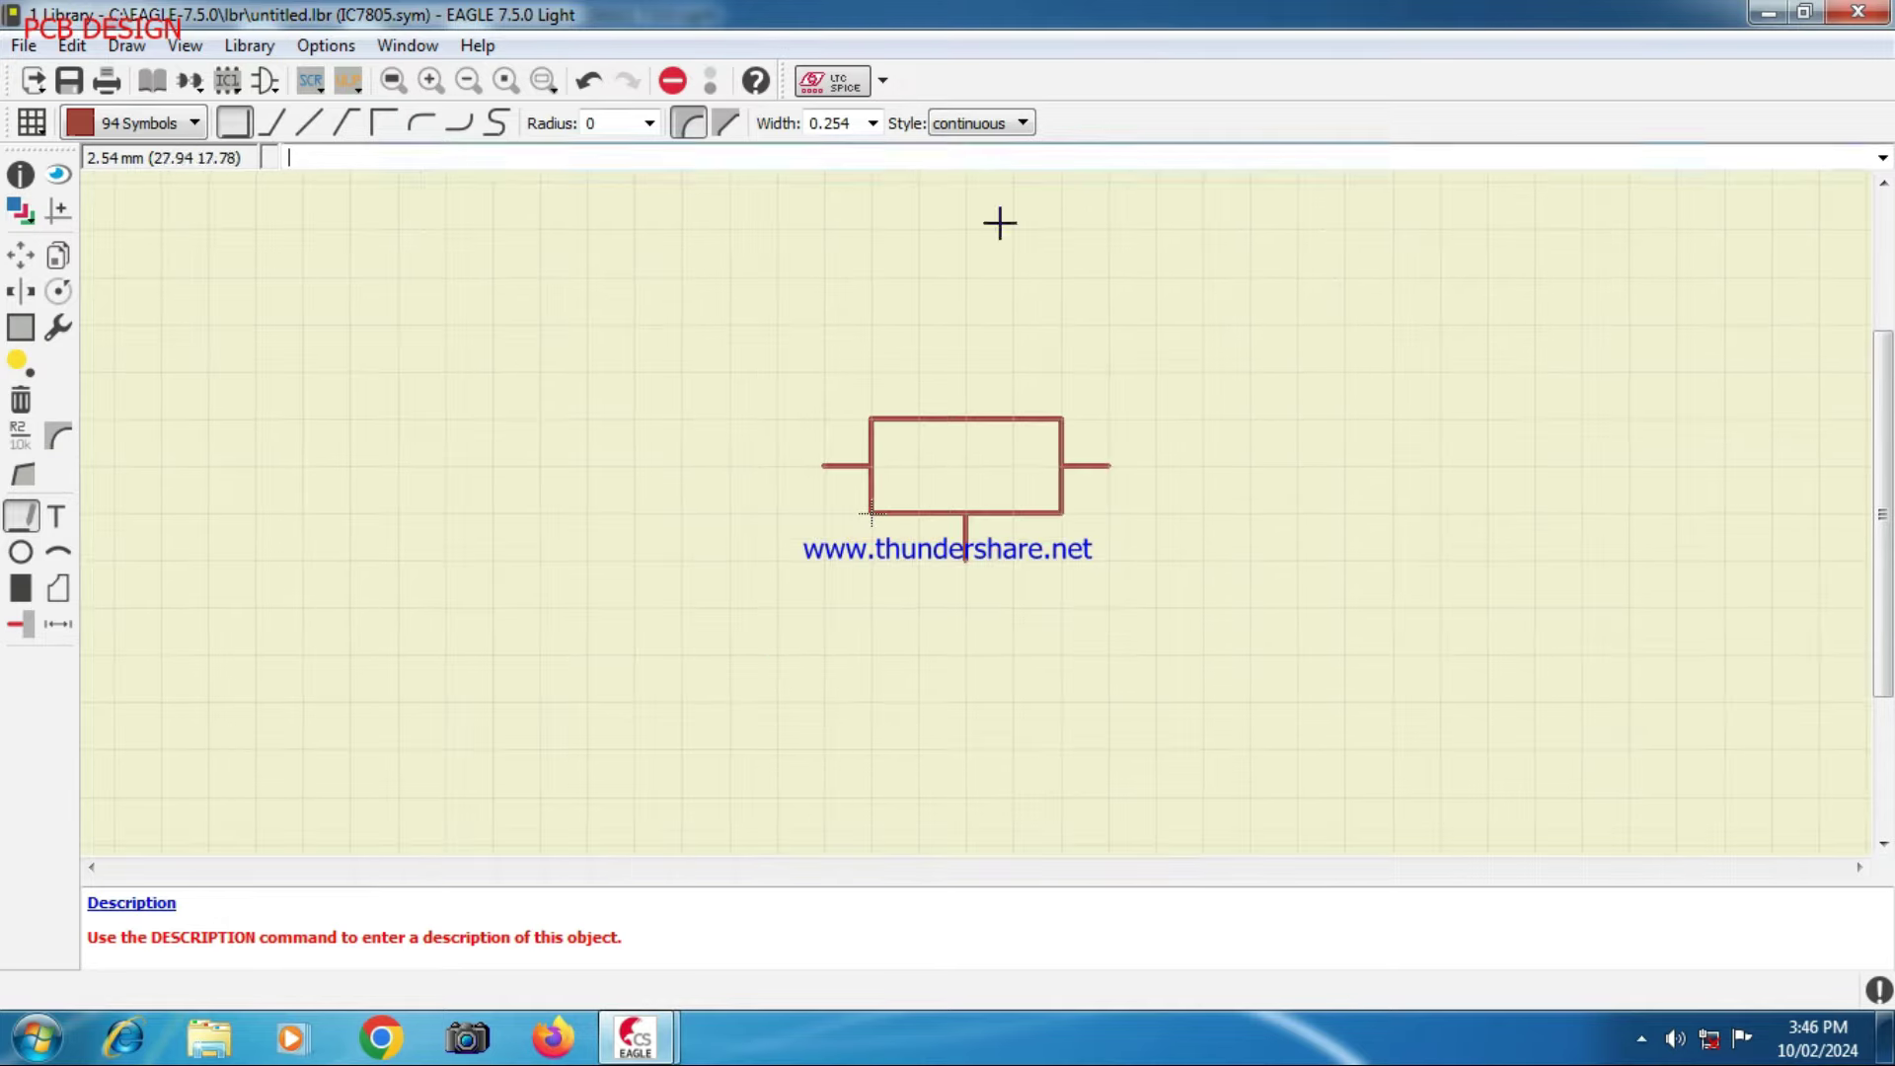
left_click(21, 624)
scroll(729, 478, "up", 5)
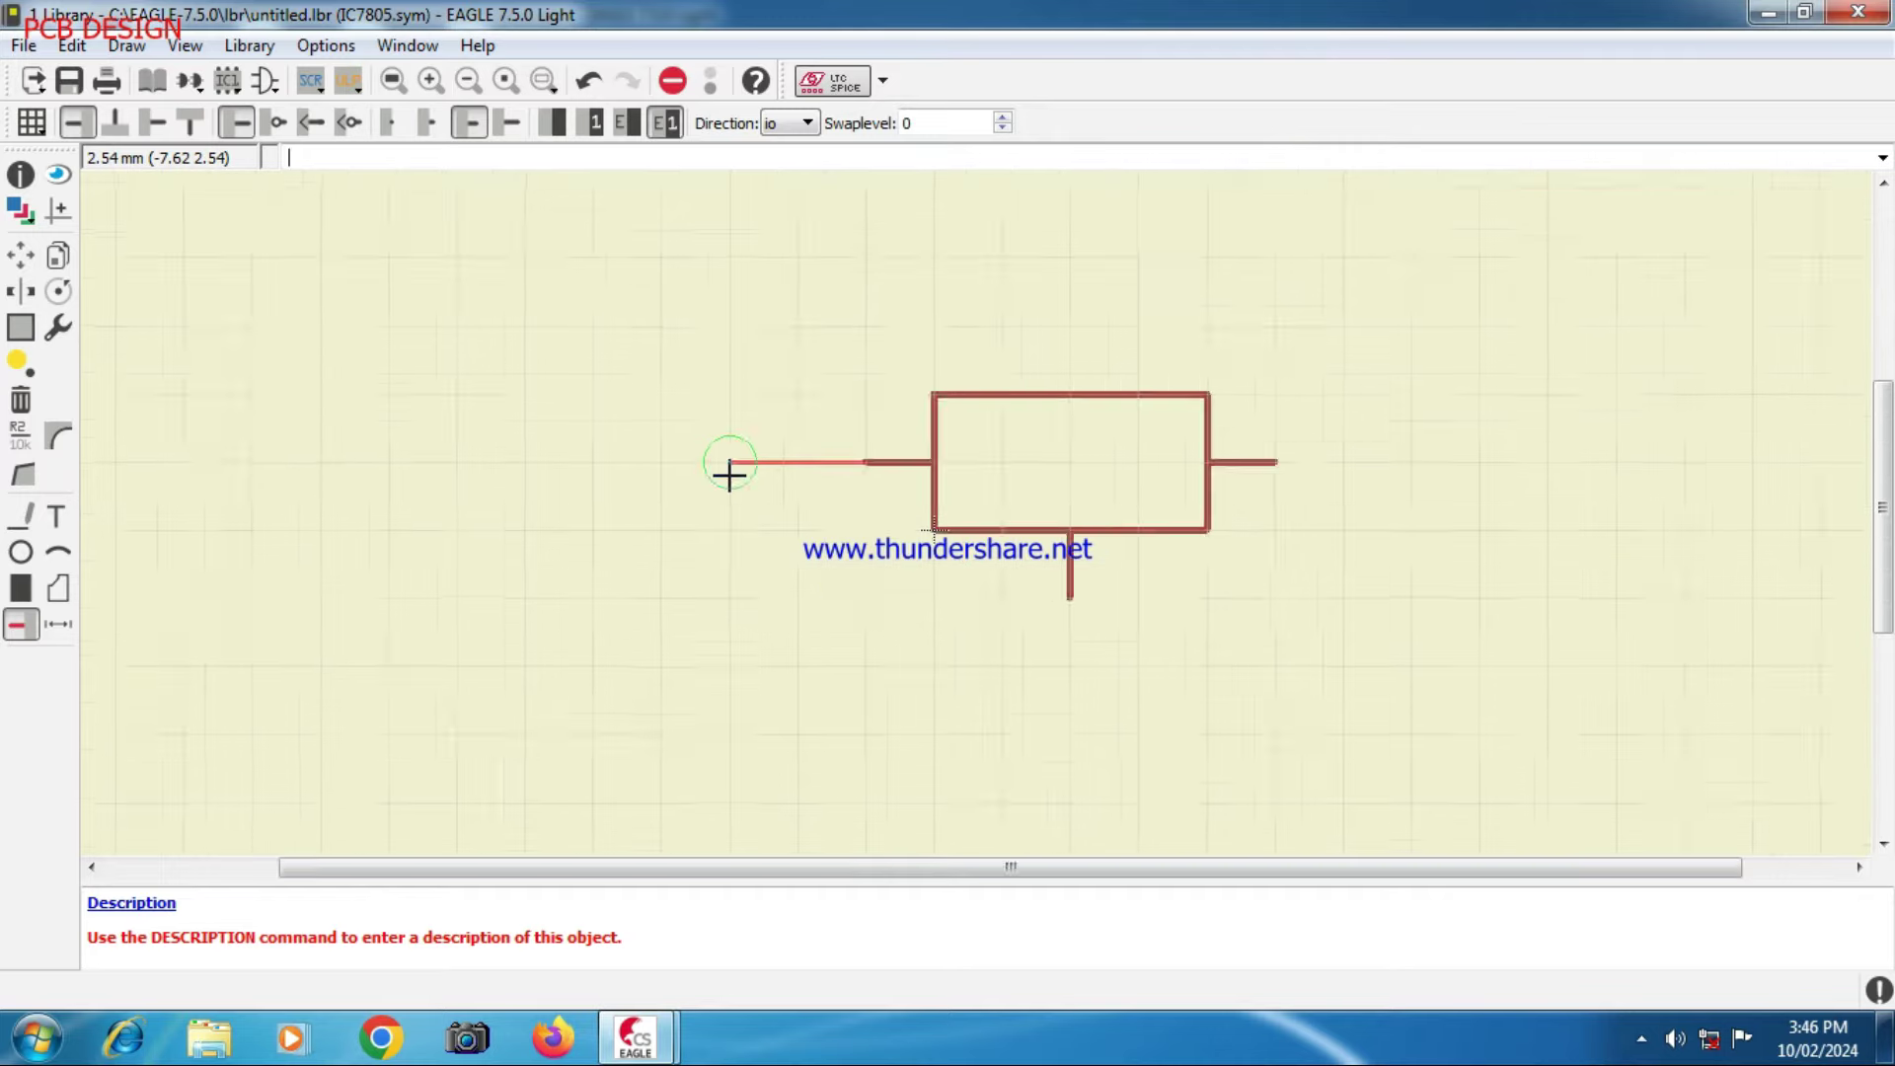
left_click(768, 485)
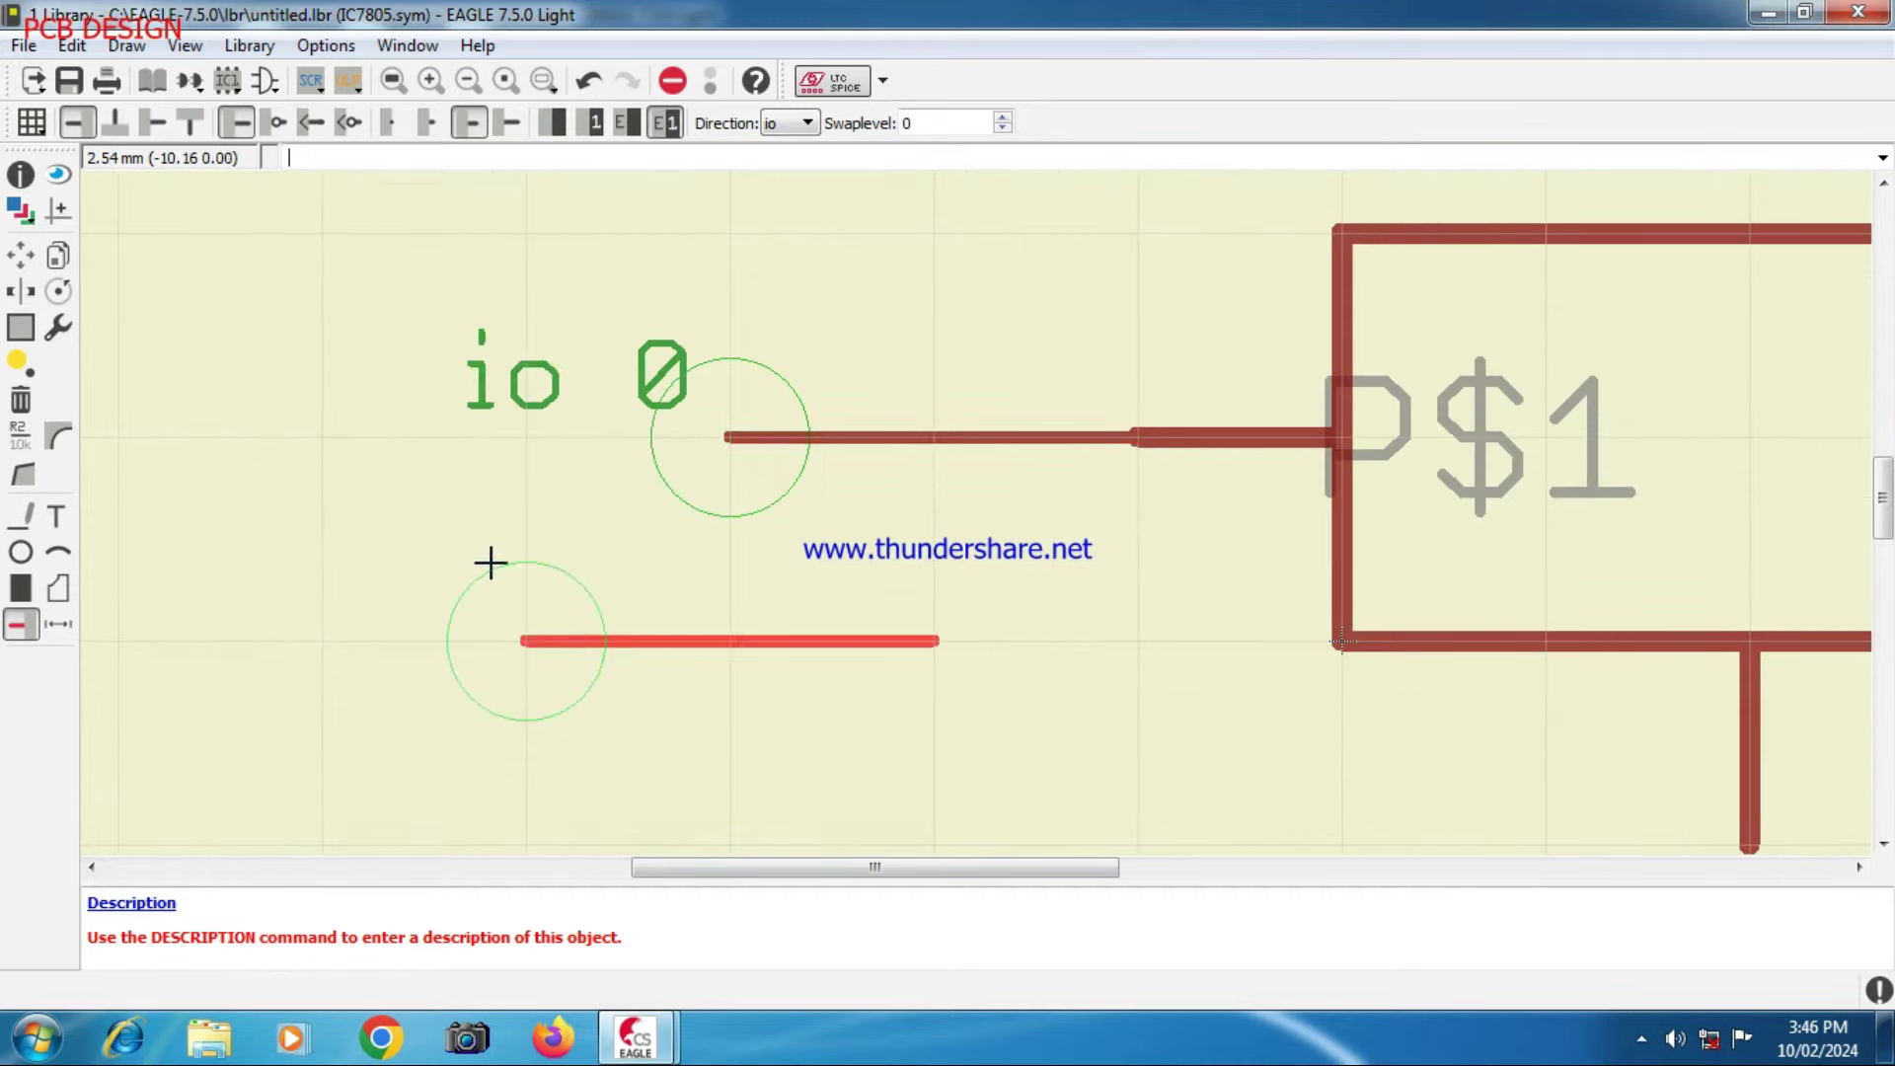
- Rotate the next pin to vertical and place it on the end of the bottom lead line, with its connection point facing down
scroll(491, 559, "down", 5)
right_click(469, 596)
scroll(524, 622, "up", 3)
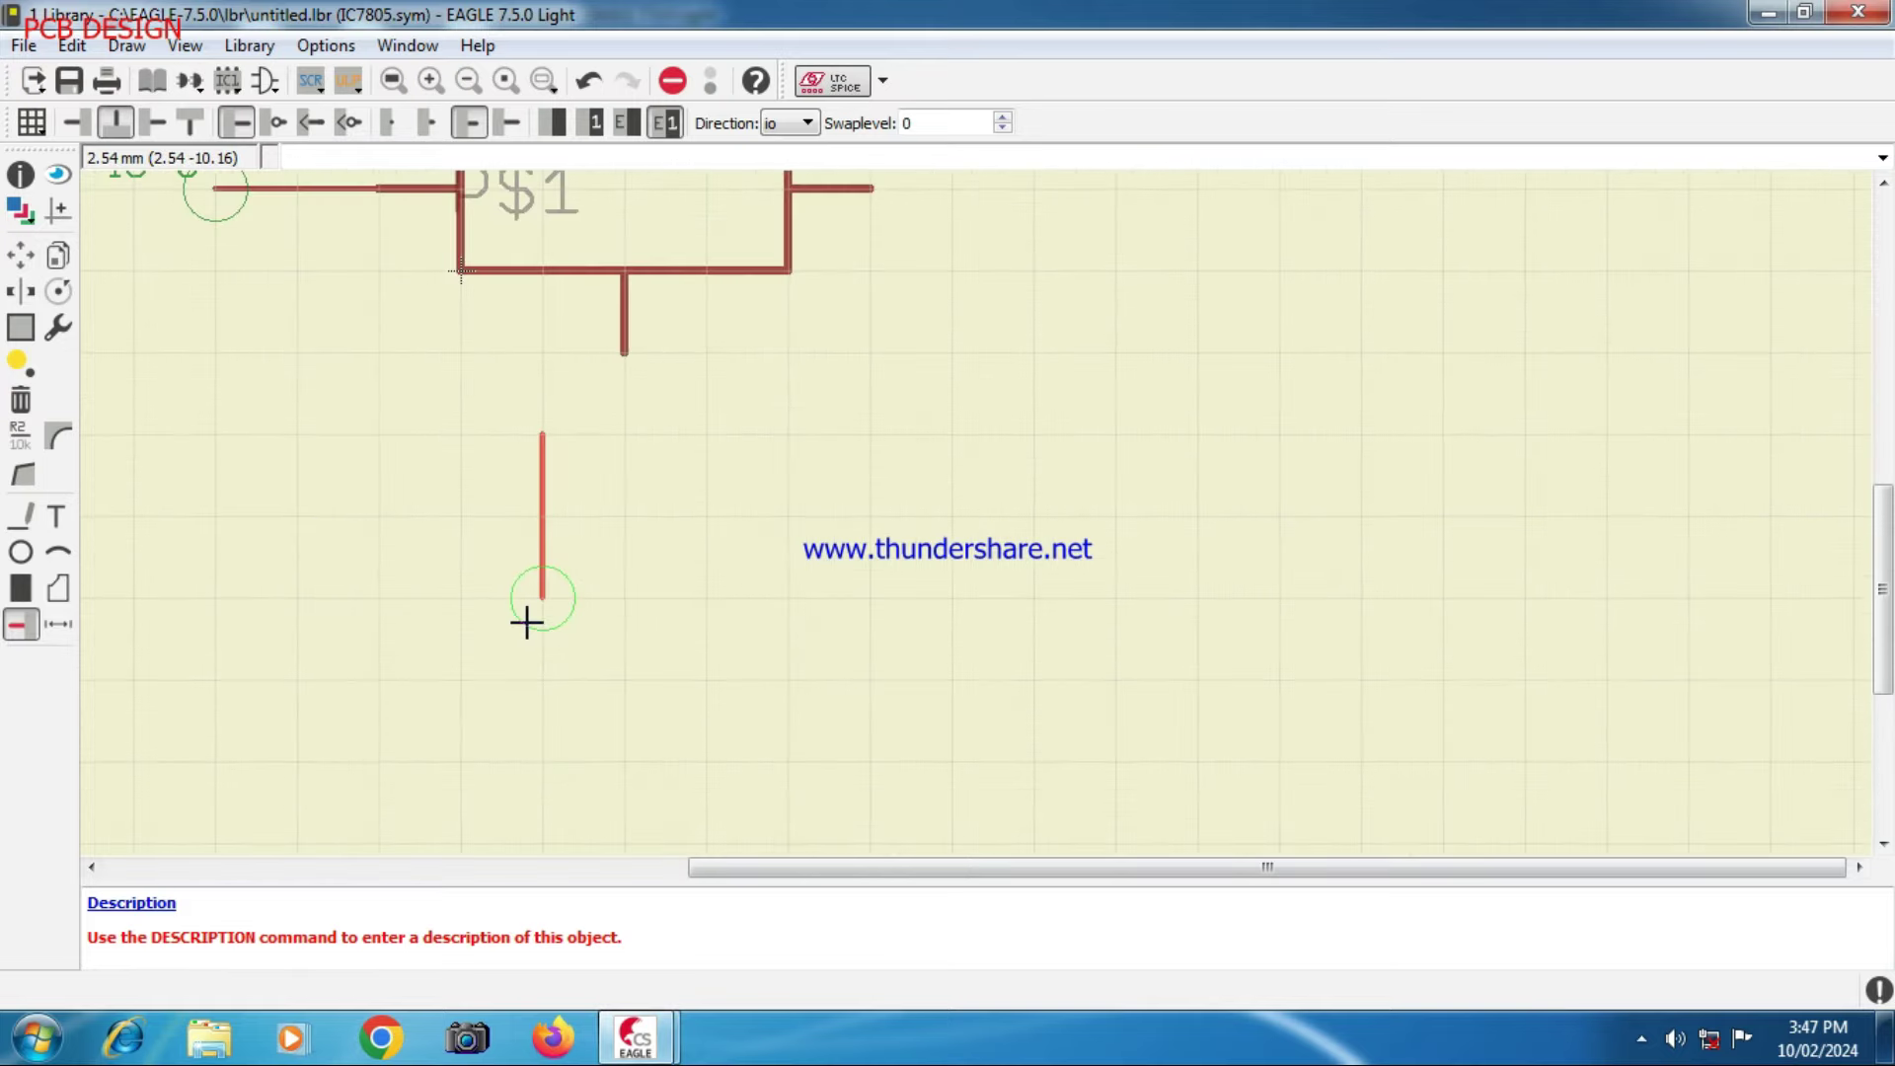
left_click(601, 528)
- Rotate the third pin to horizontal and place it on the end of the right lead line, with its connection point facing outward
right_click(774, 540)
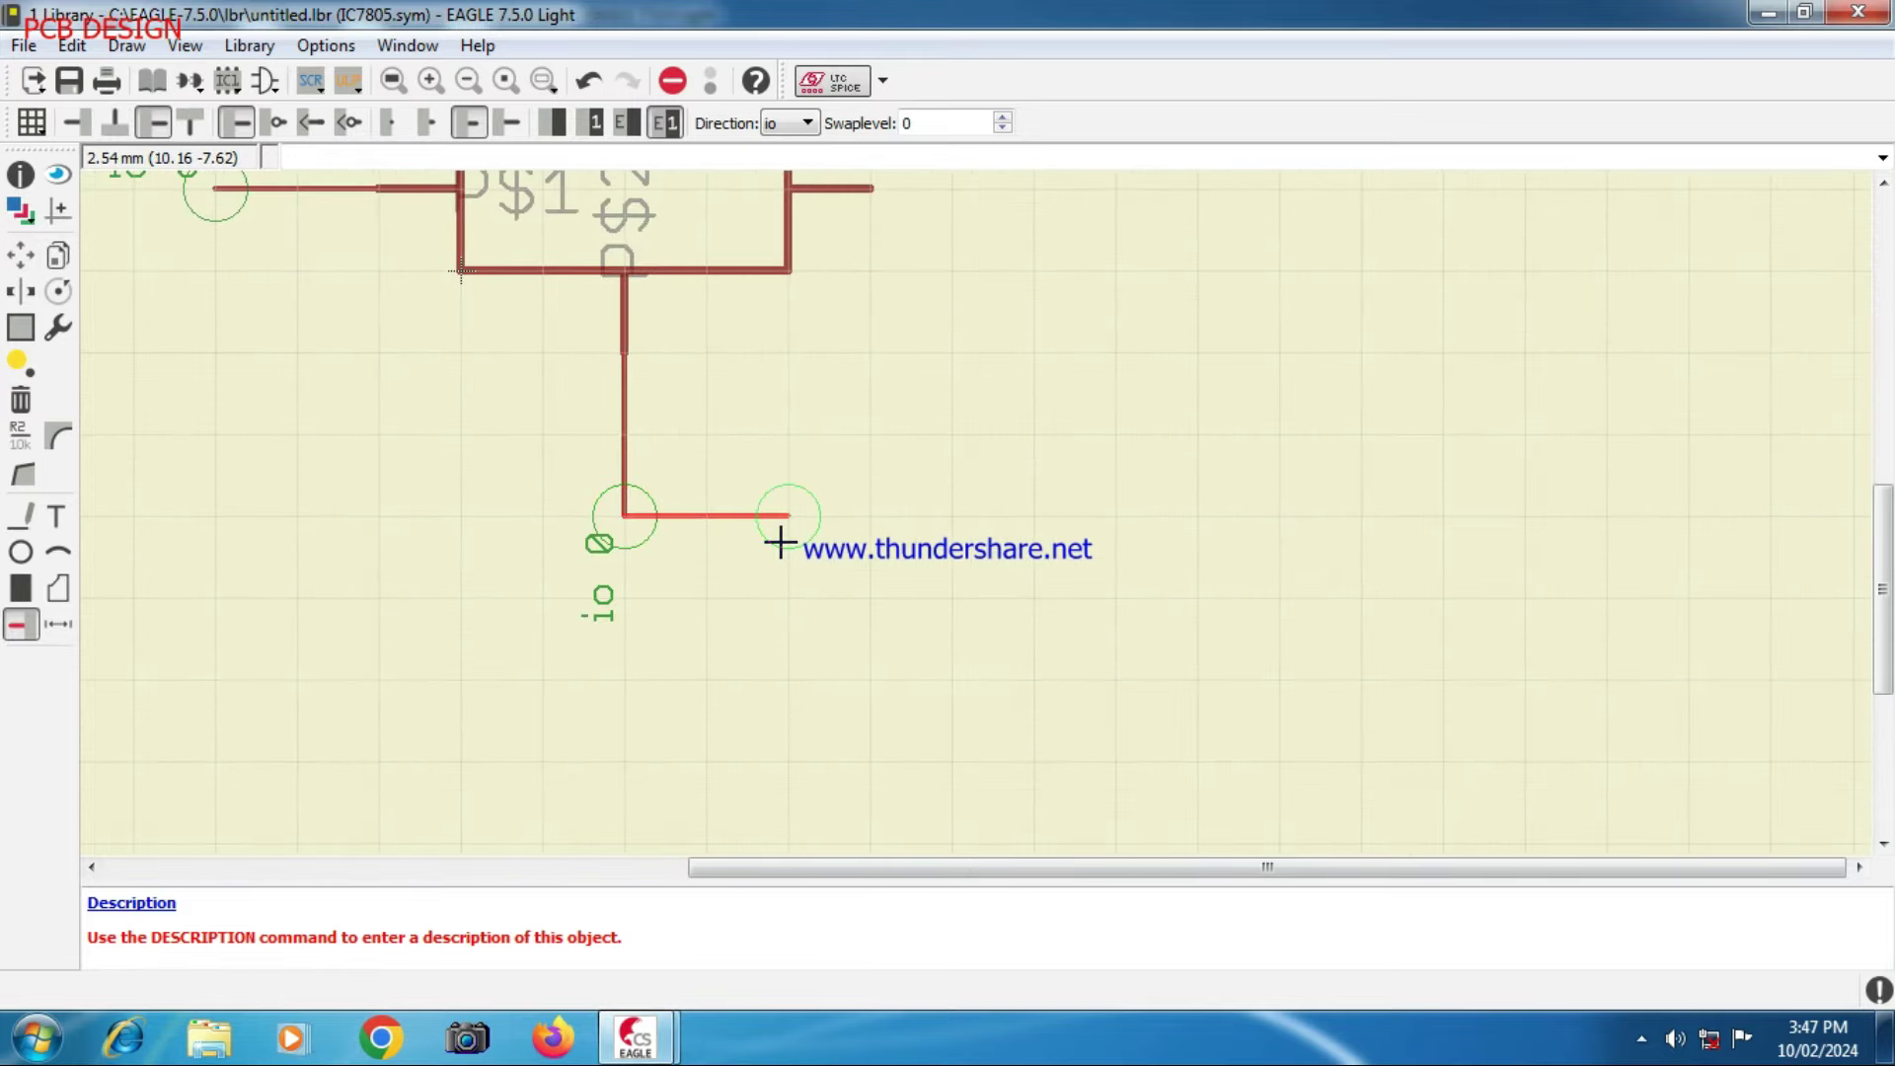
scroll(980, 534, "up", 2)
scroll(980, 534, "down", 3)
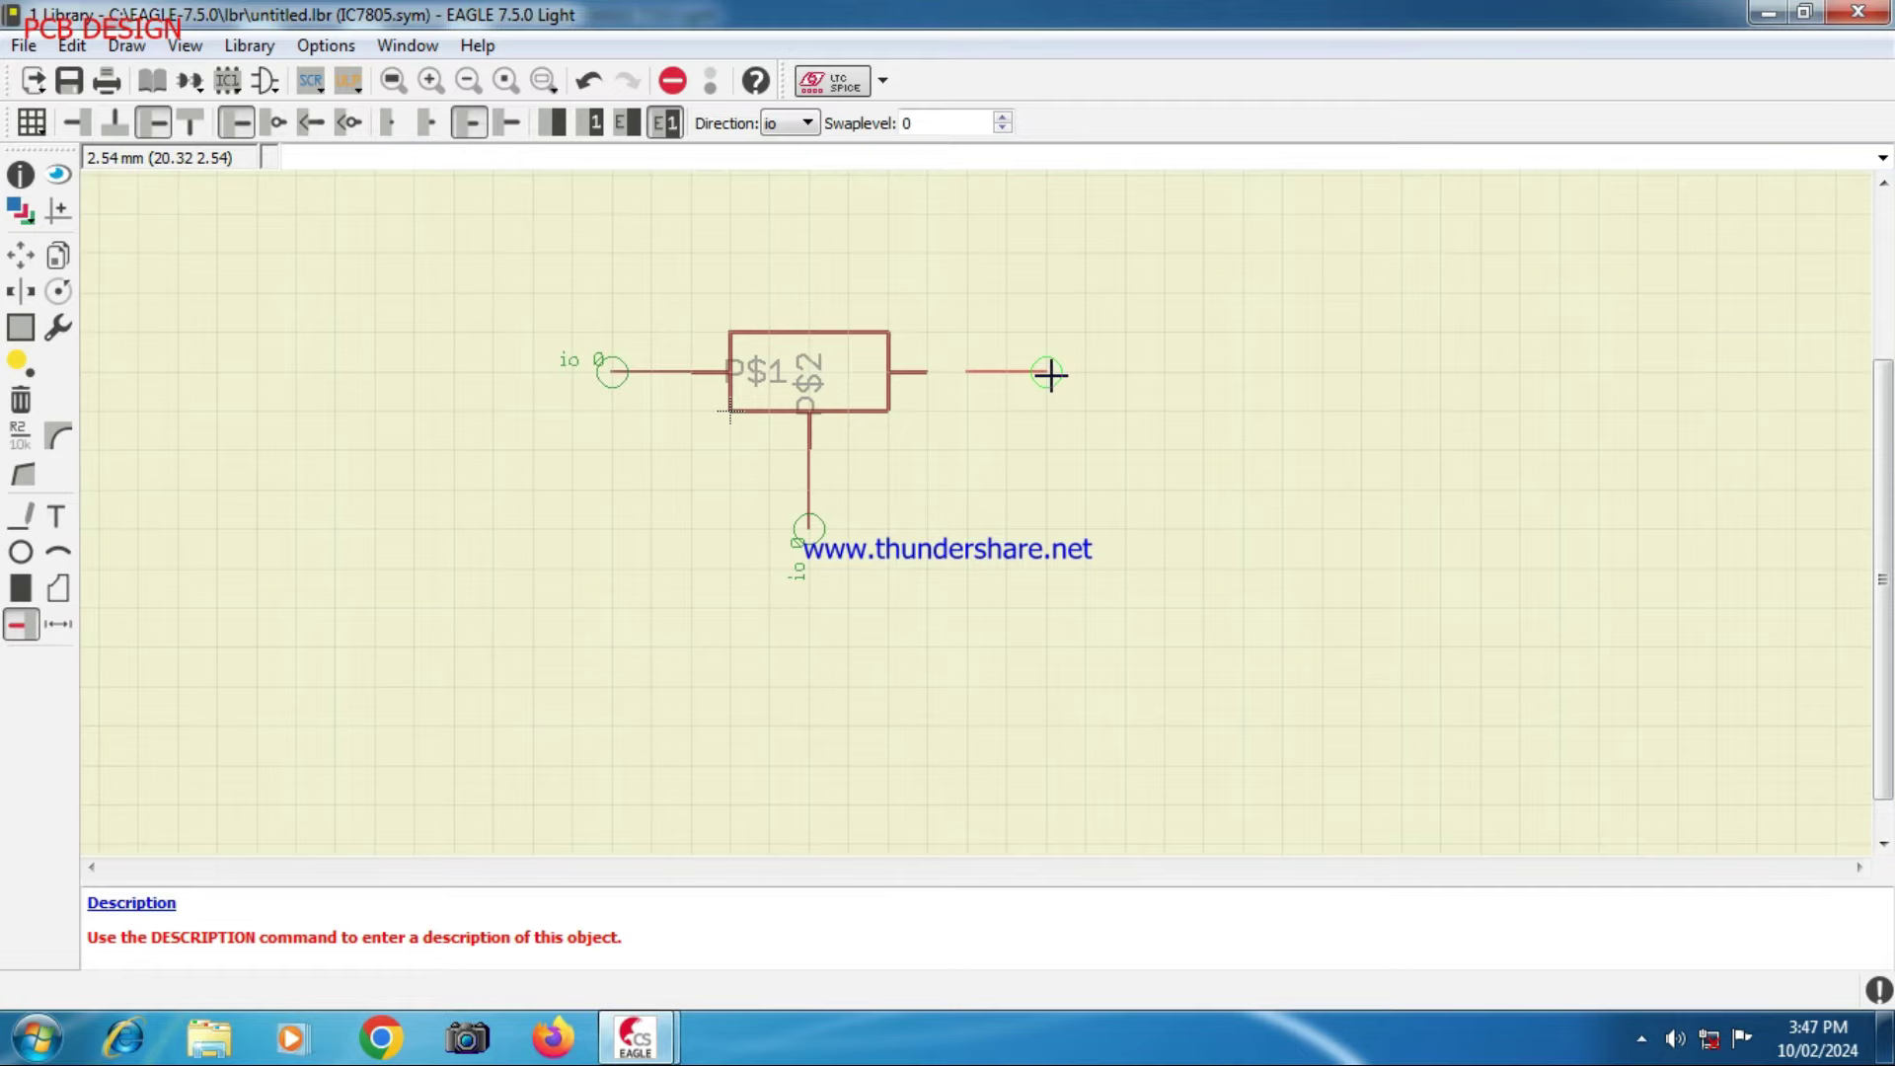
scroll(1045, 372, "up", 2)
left_click(945, 372)
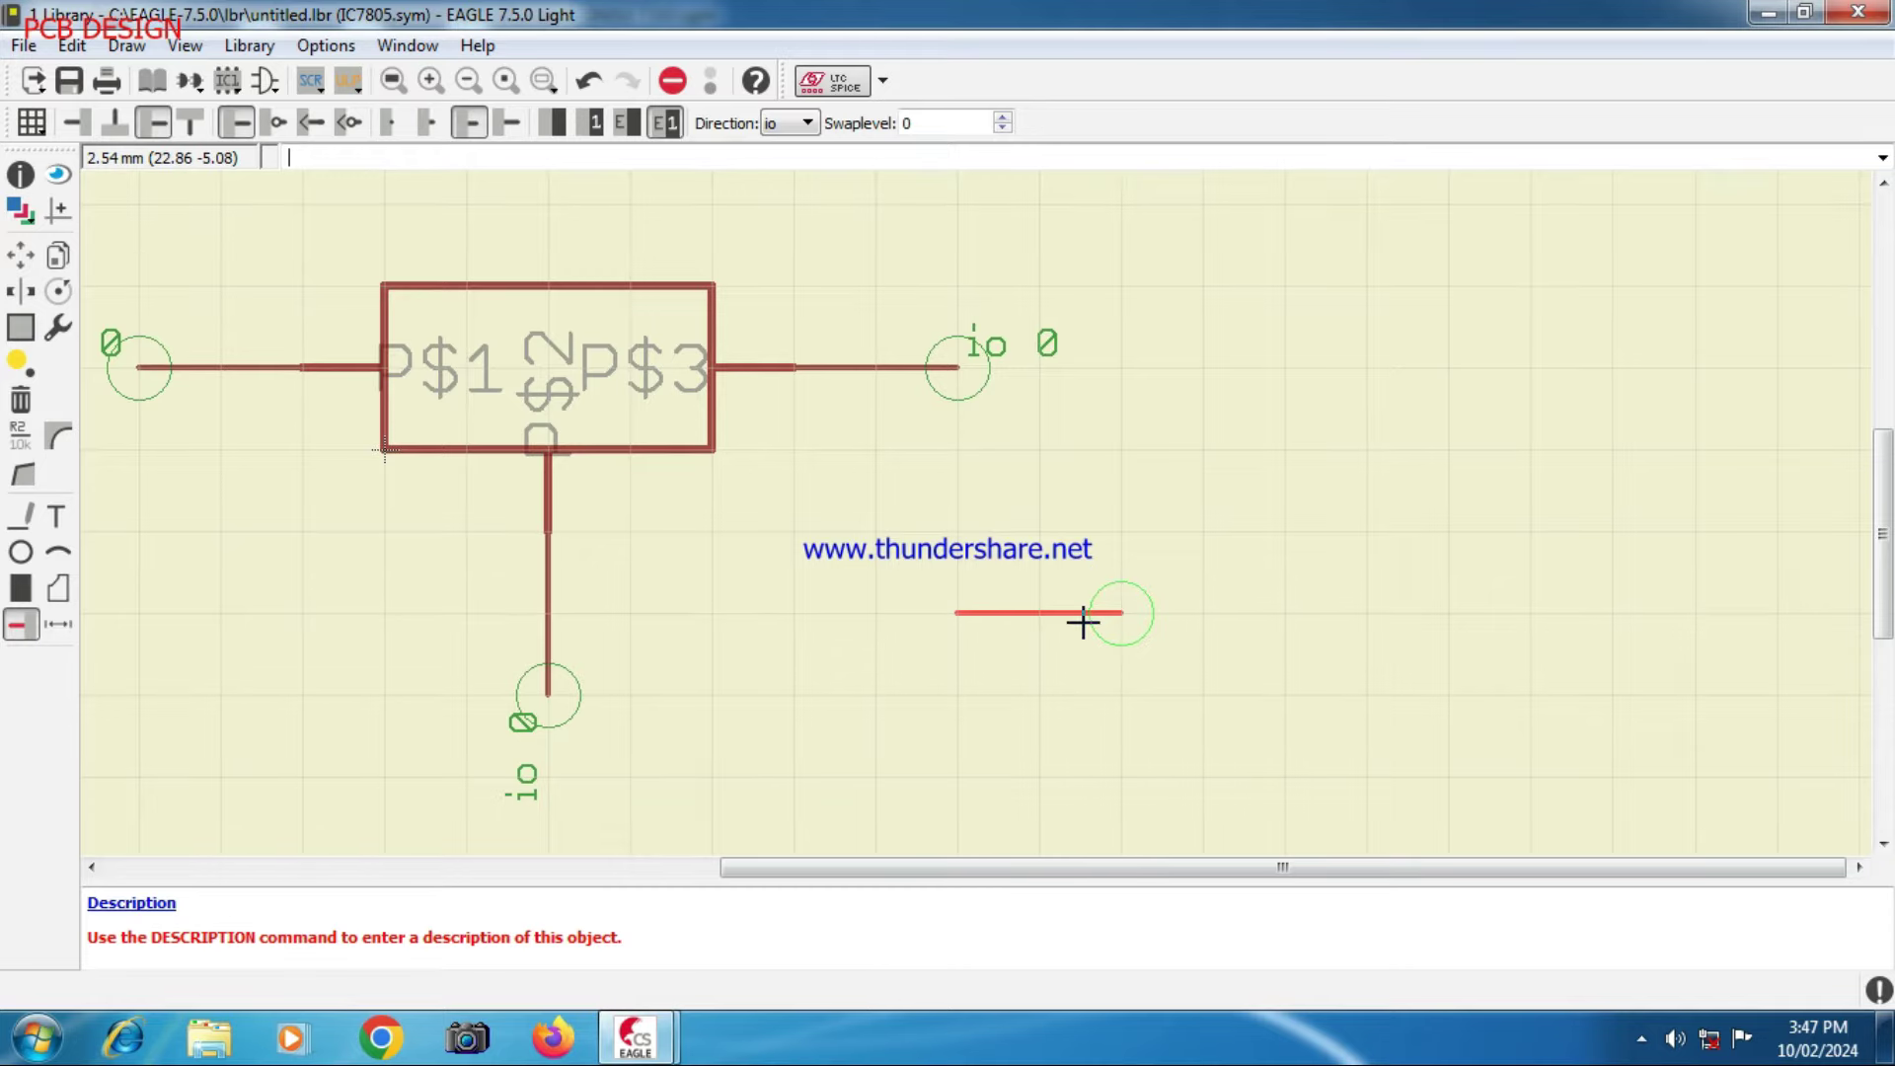
scroll(1083, 622, "down", 2)
scroll(774, 452, "up", 4)
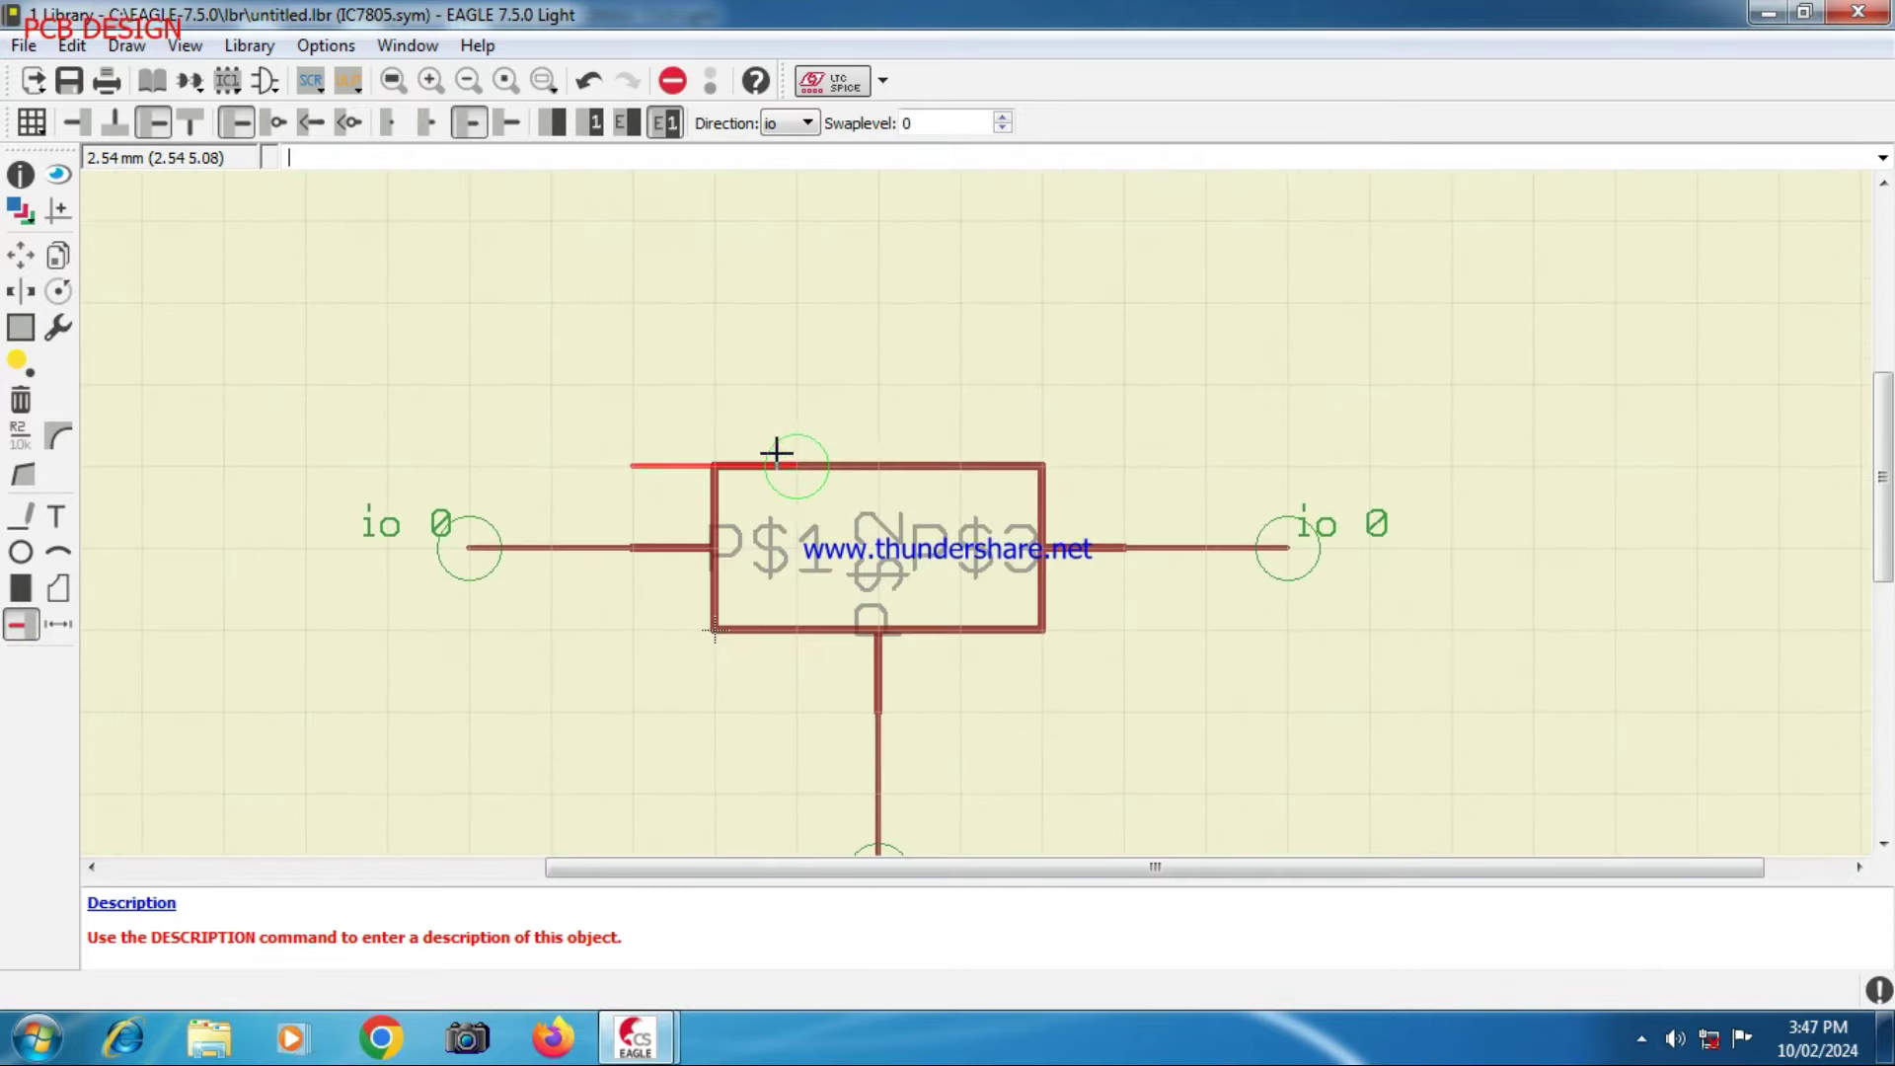
scroll(818, 328, "down", 3)
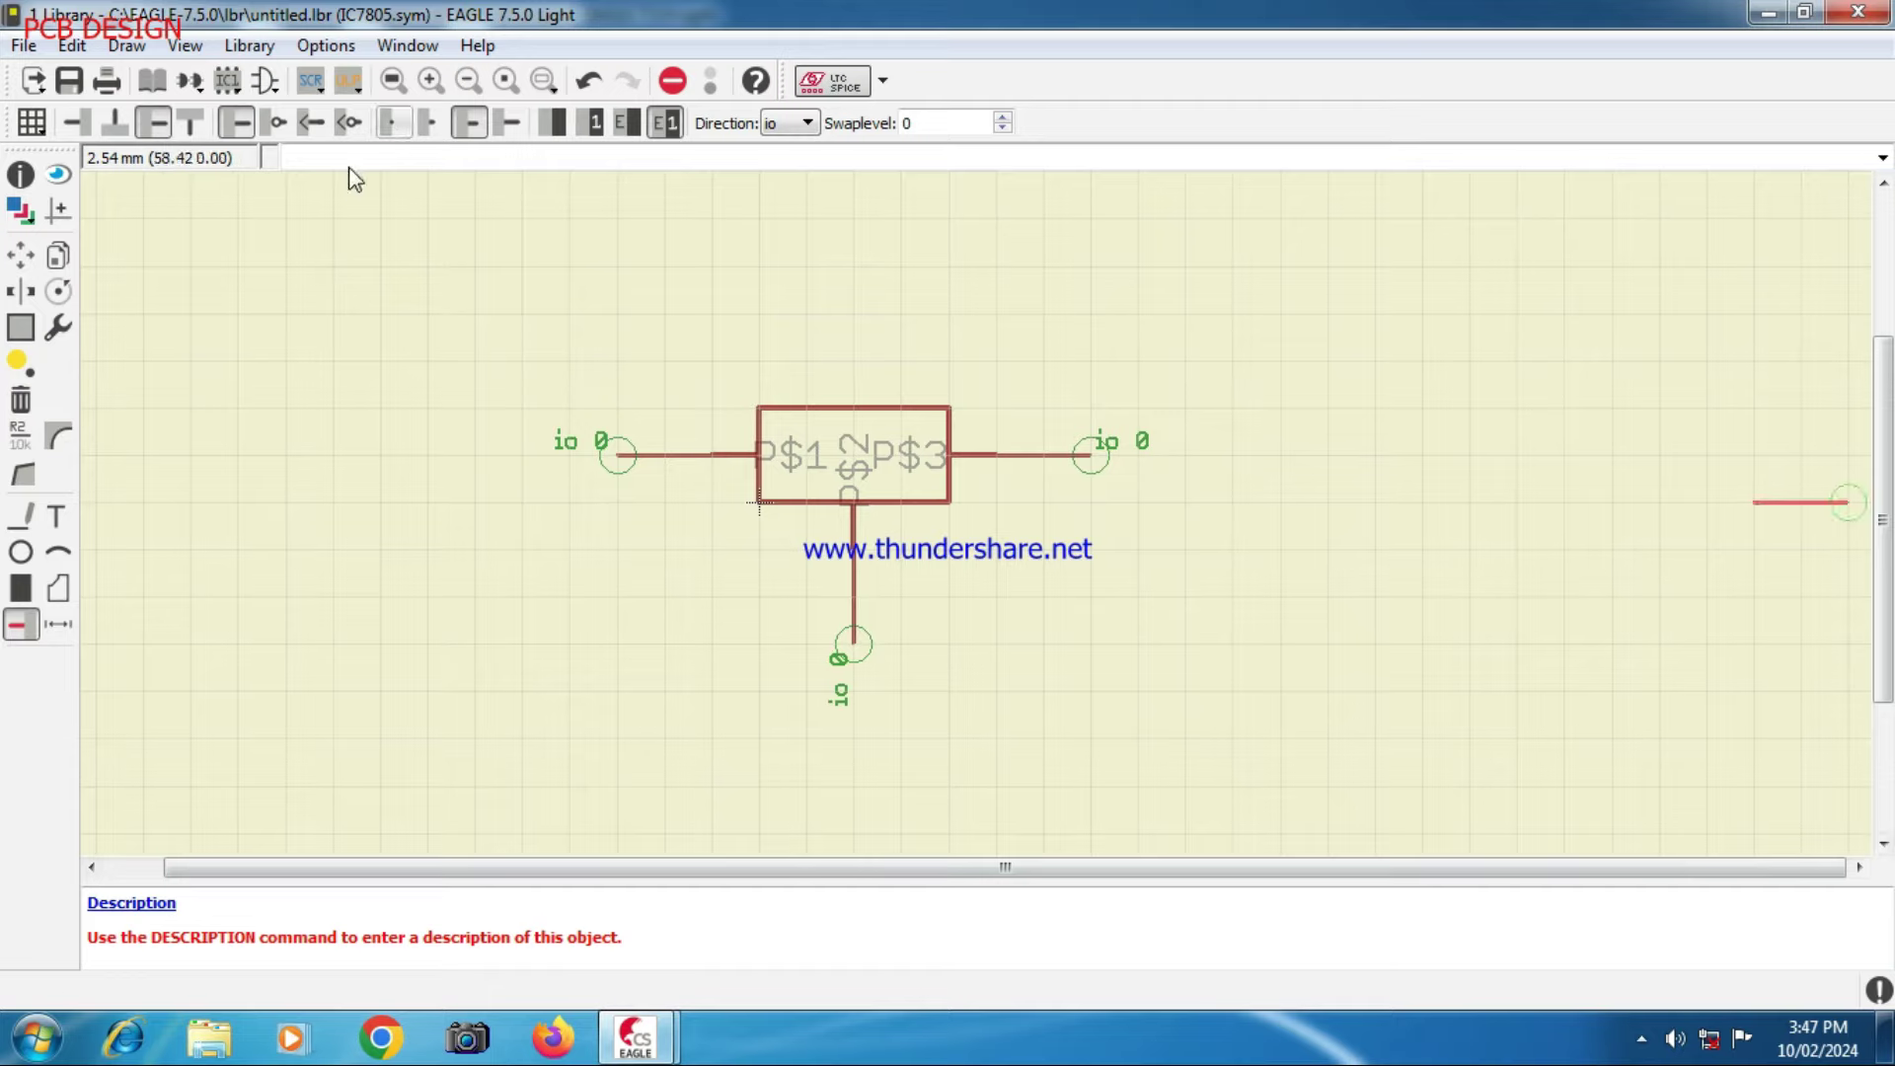
- Name the left pin 1, set its length to short and turn its visible labels off
left_click(58, 175)
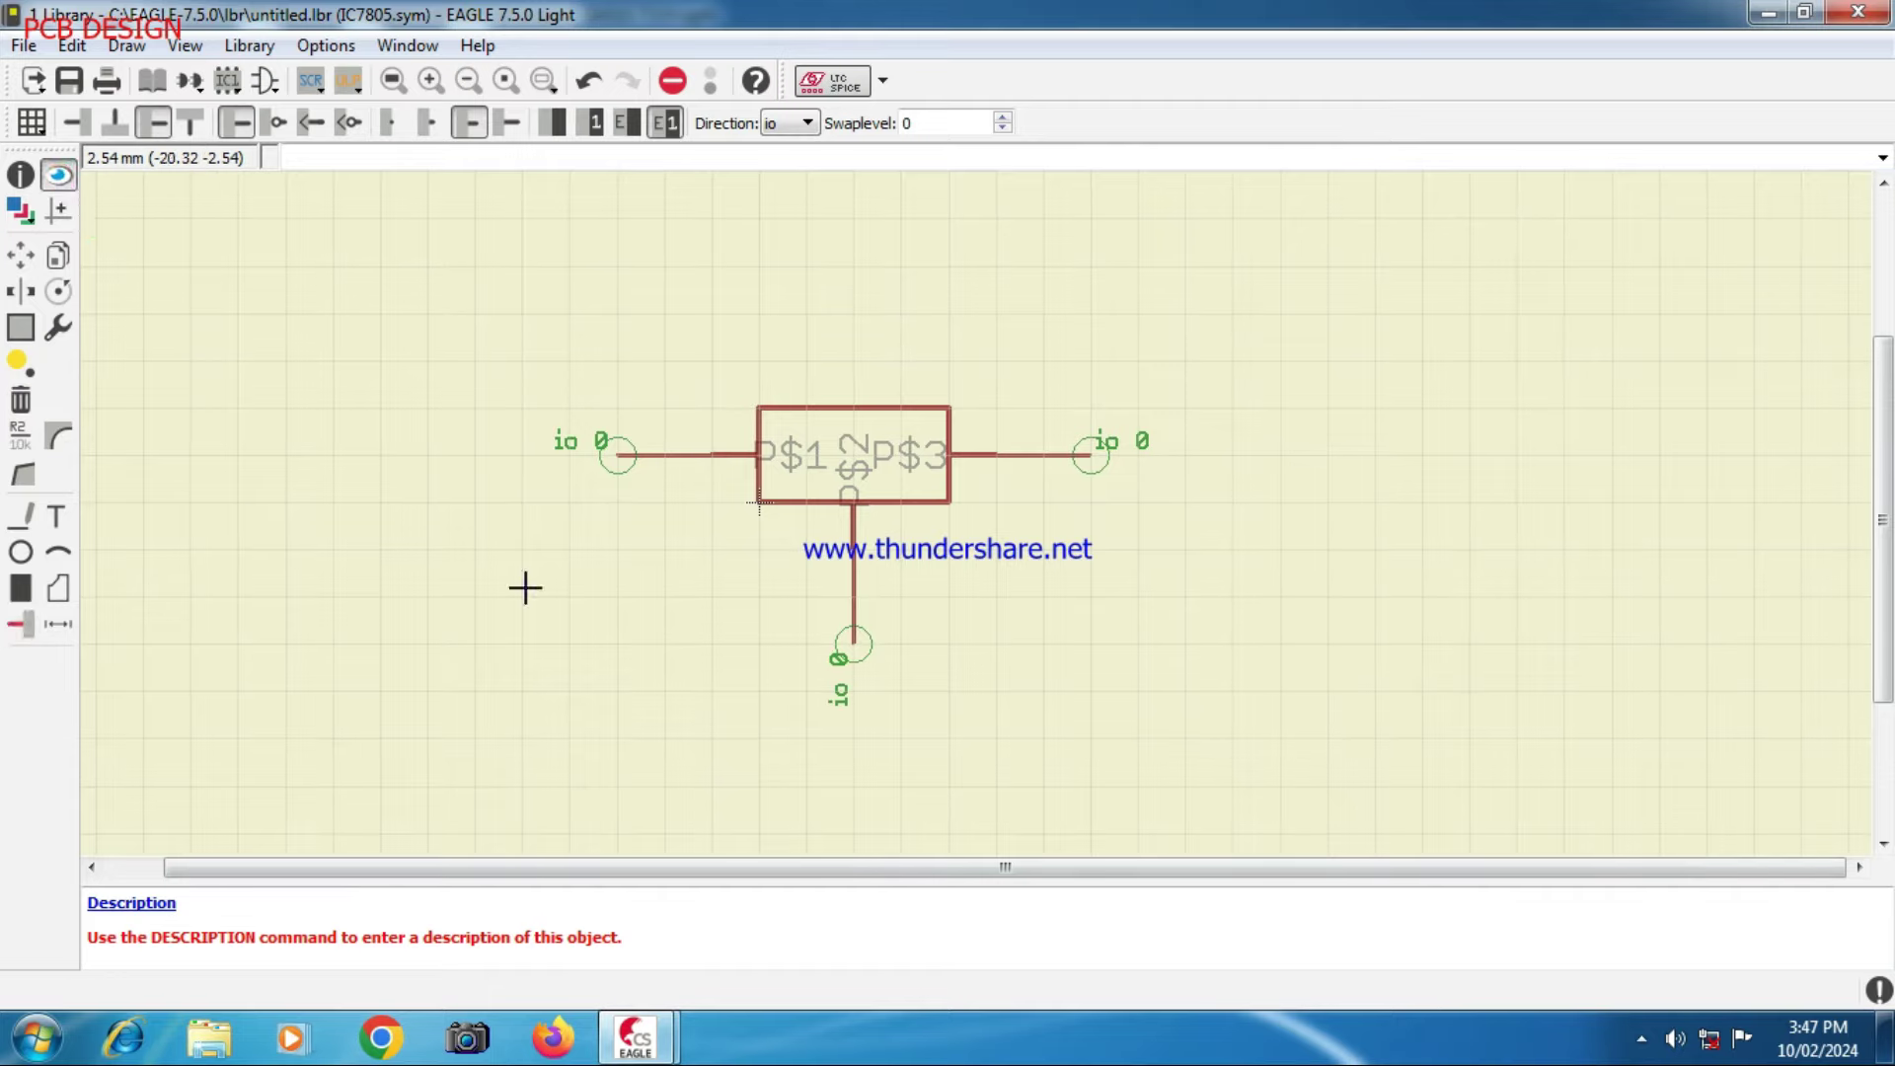
right_click(612, 454)
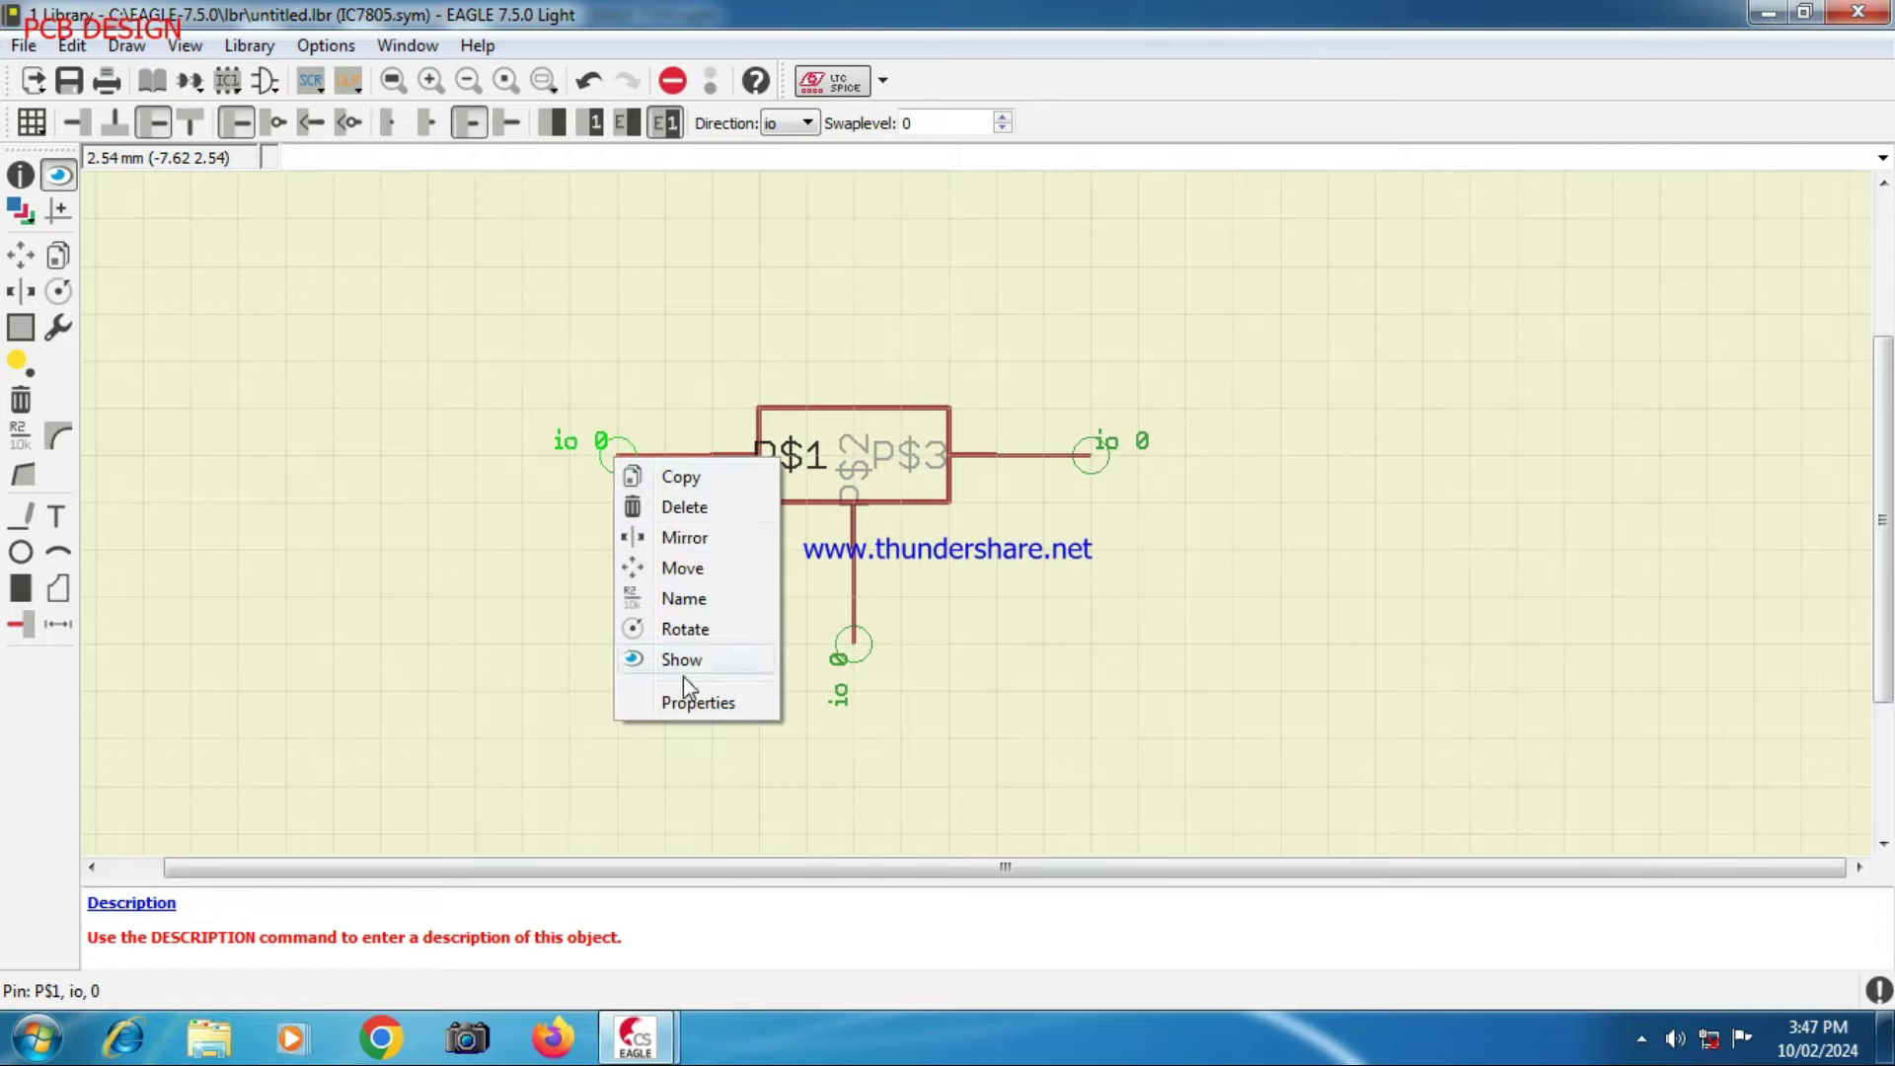
left_click(701, 706)
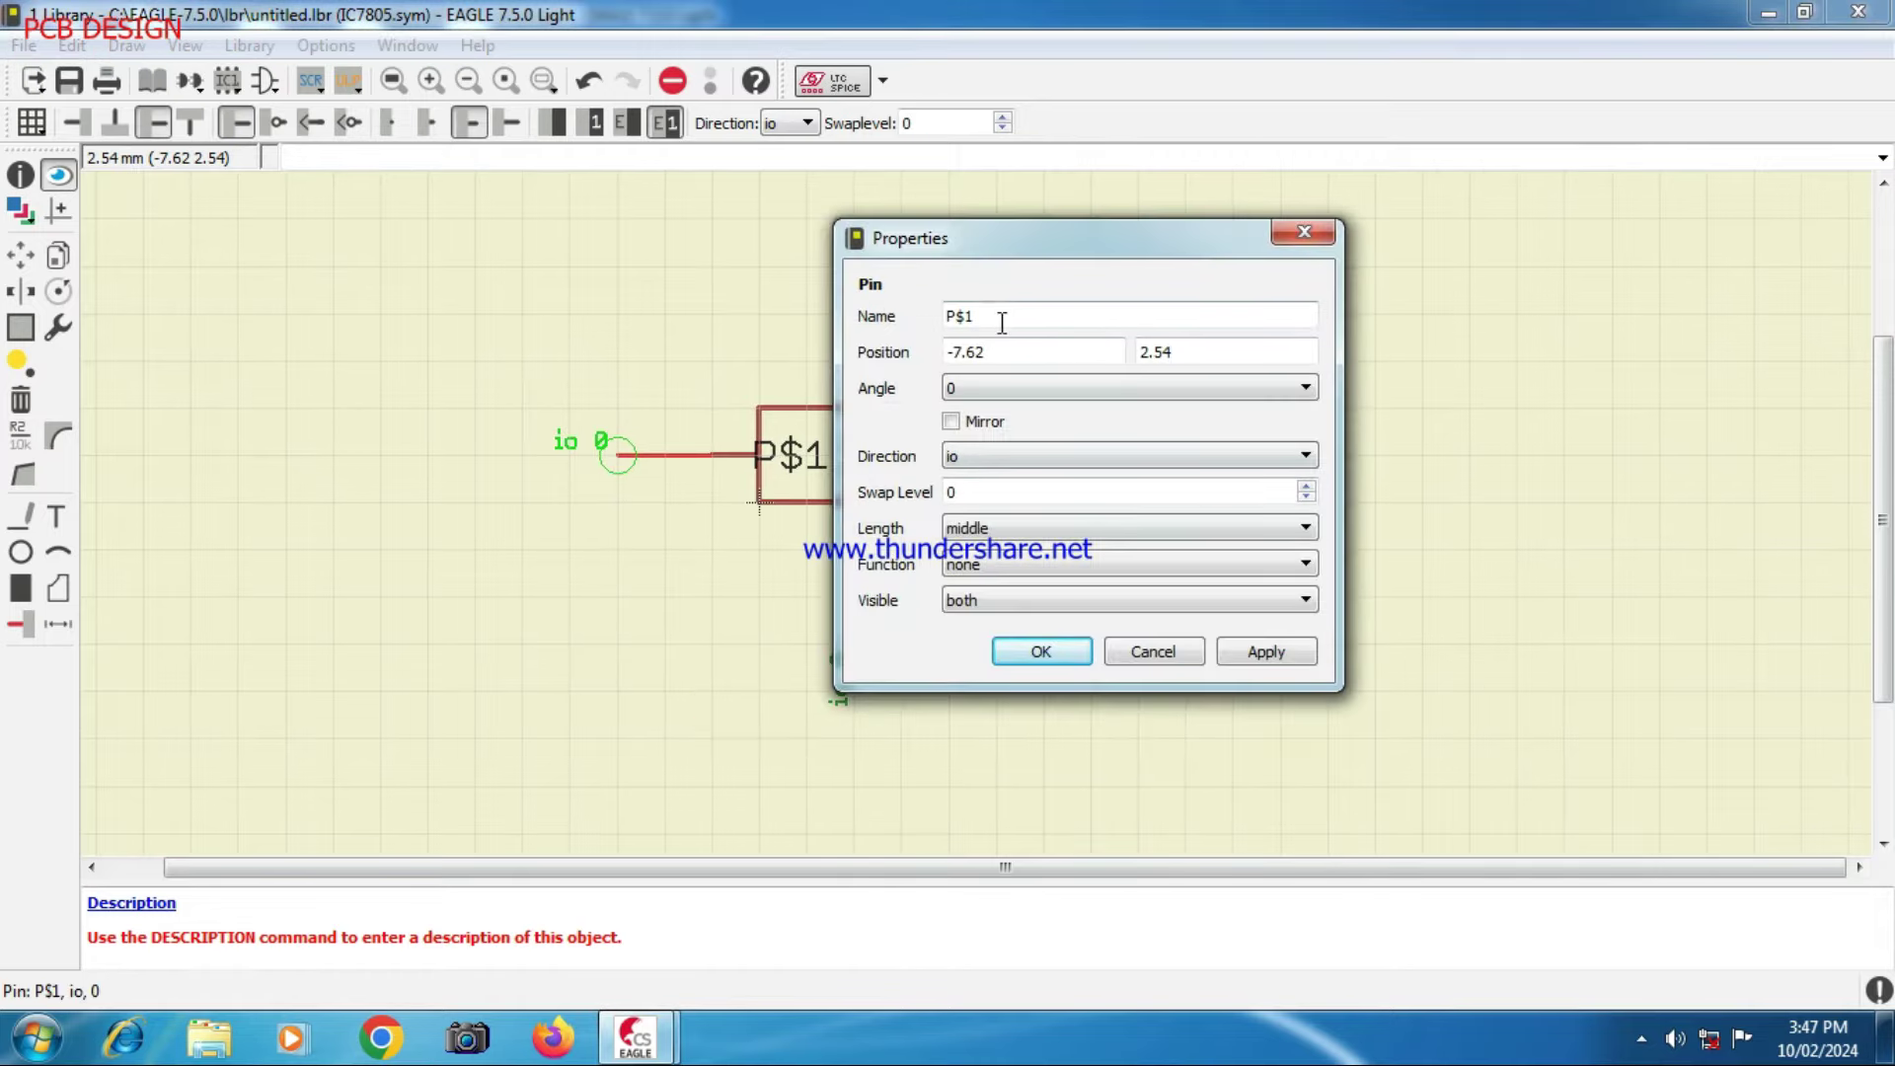
double_click(960, 316)
type("1")
left_click(1308, 528)
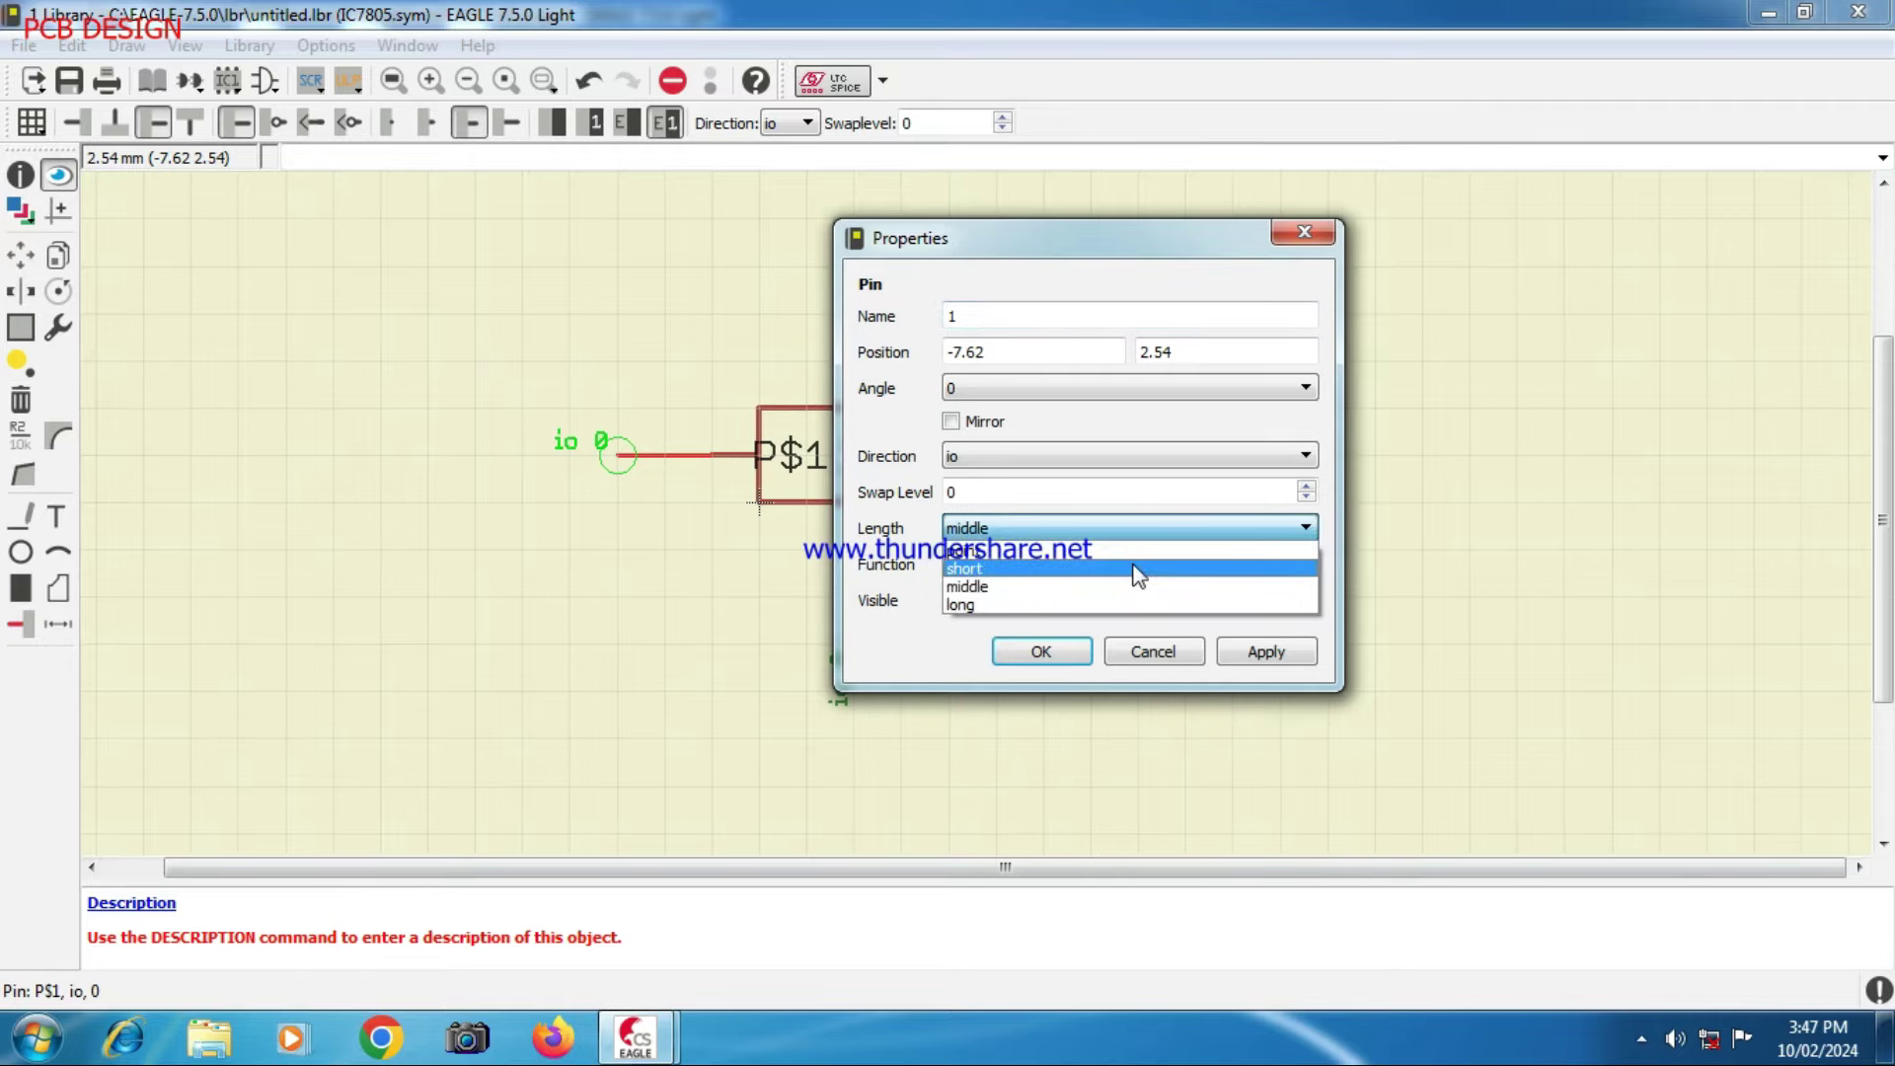
left_click(1138, 573)
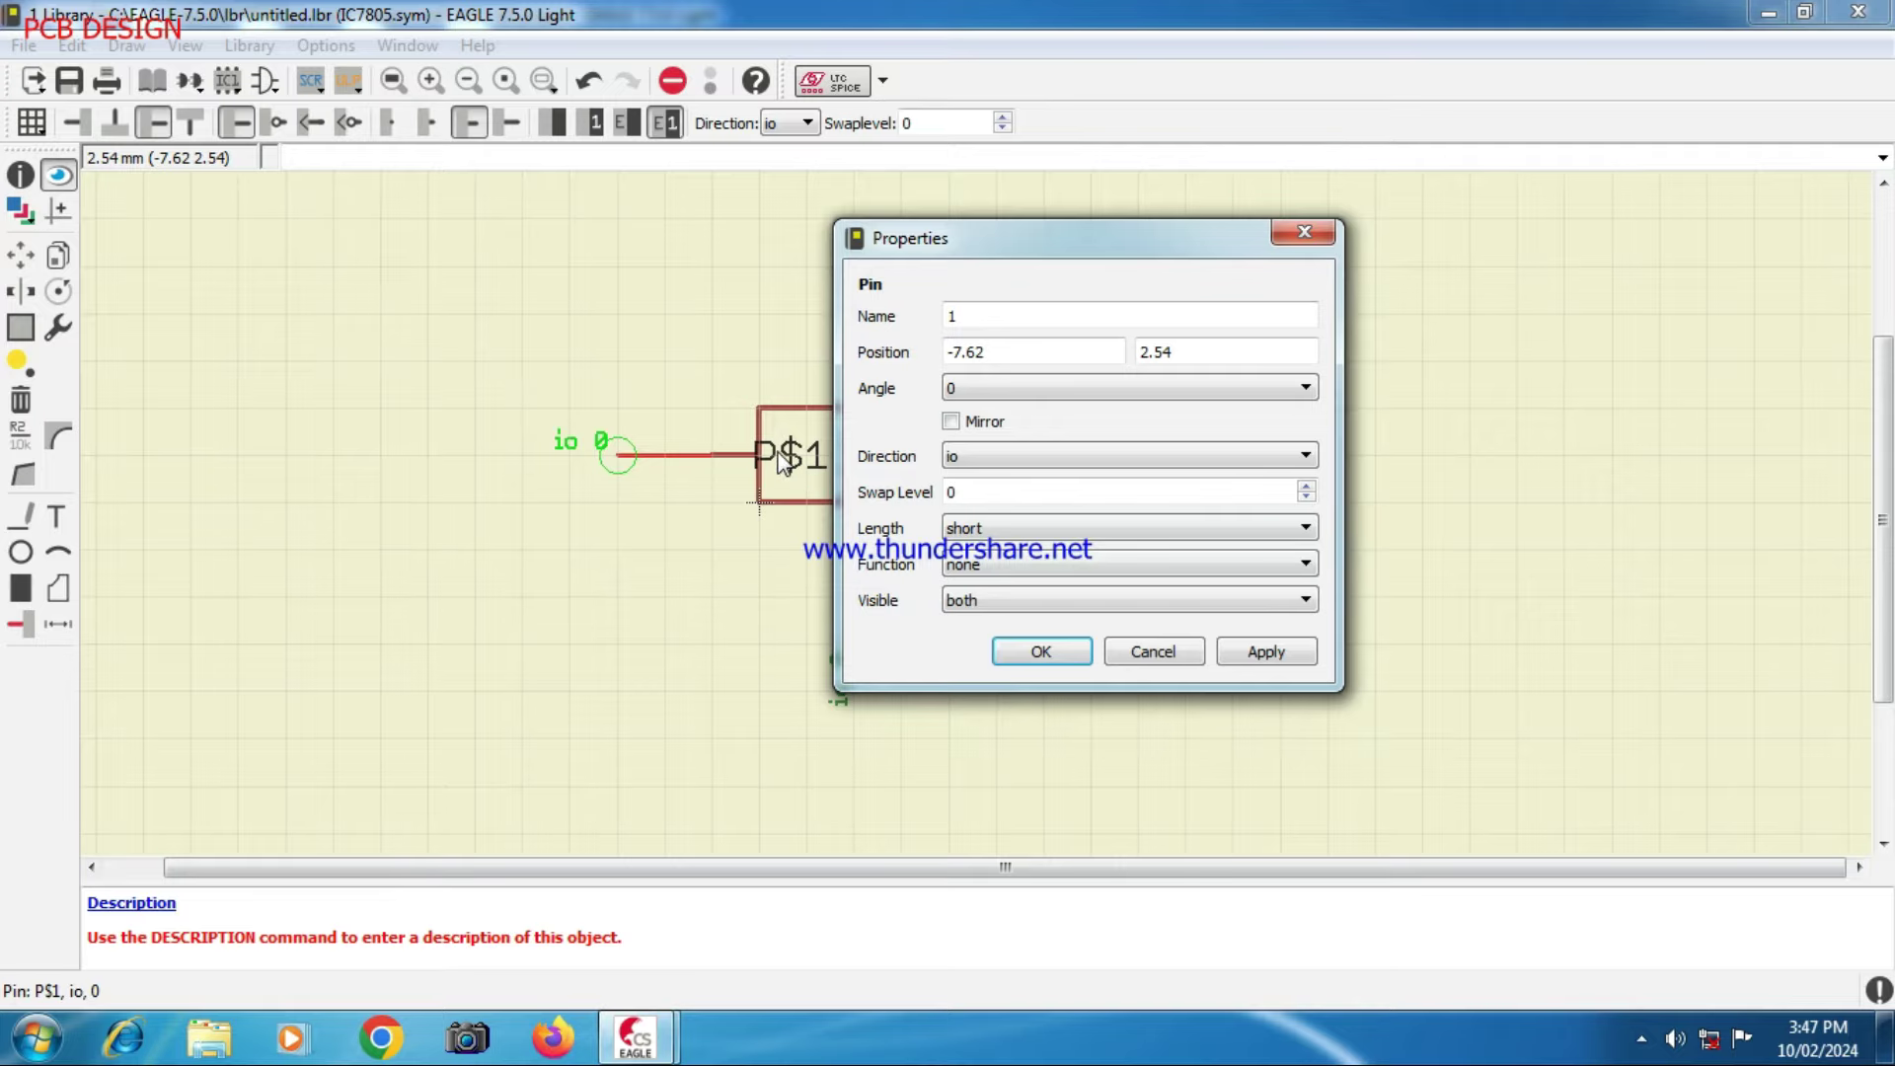
left_click(1309, 599)
left_click(1003, 622)
left_click_drag(1220, 233, 1672, 299)
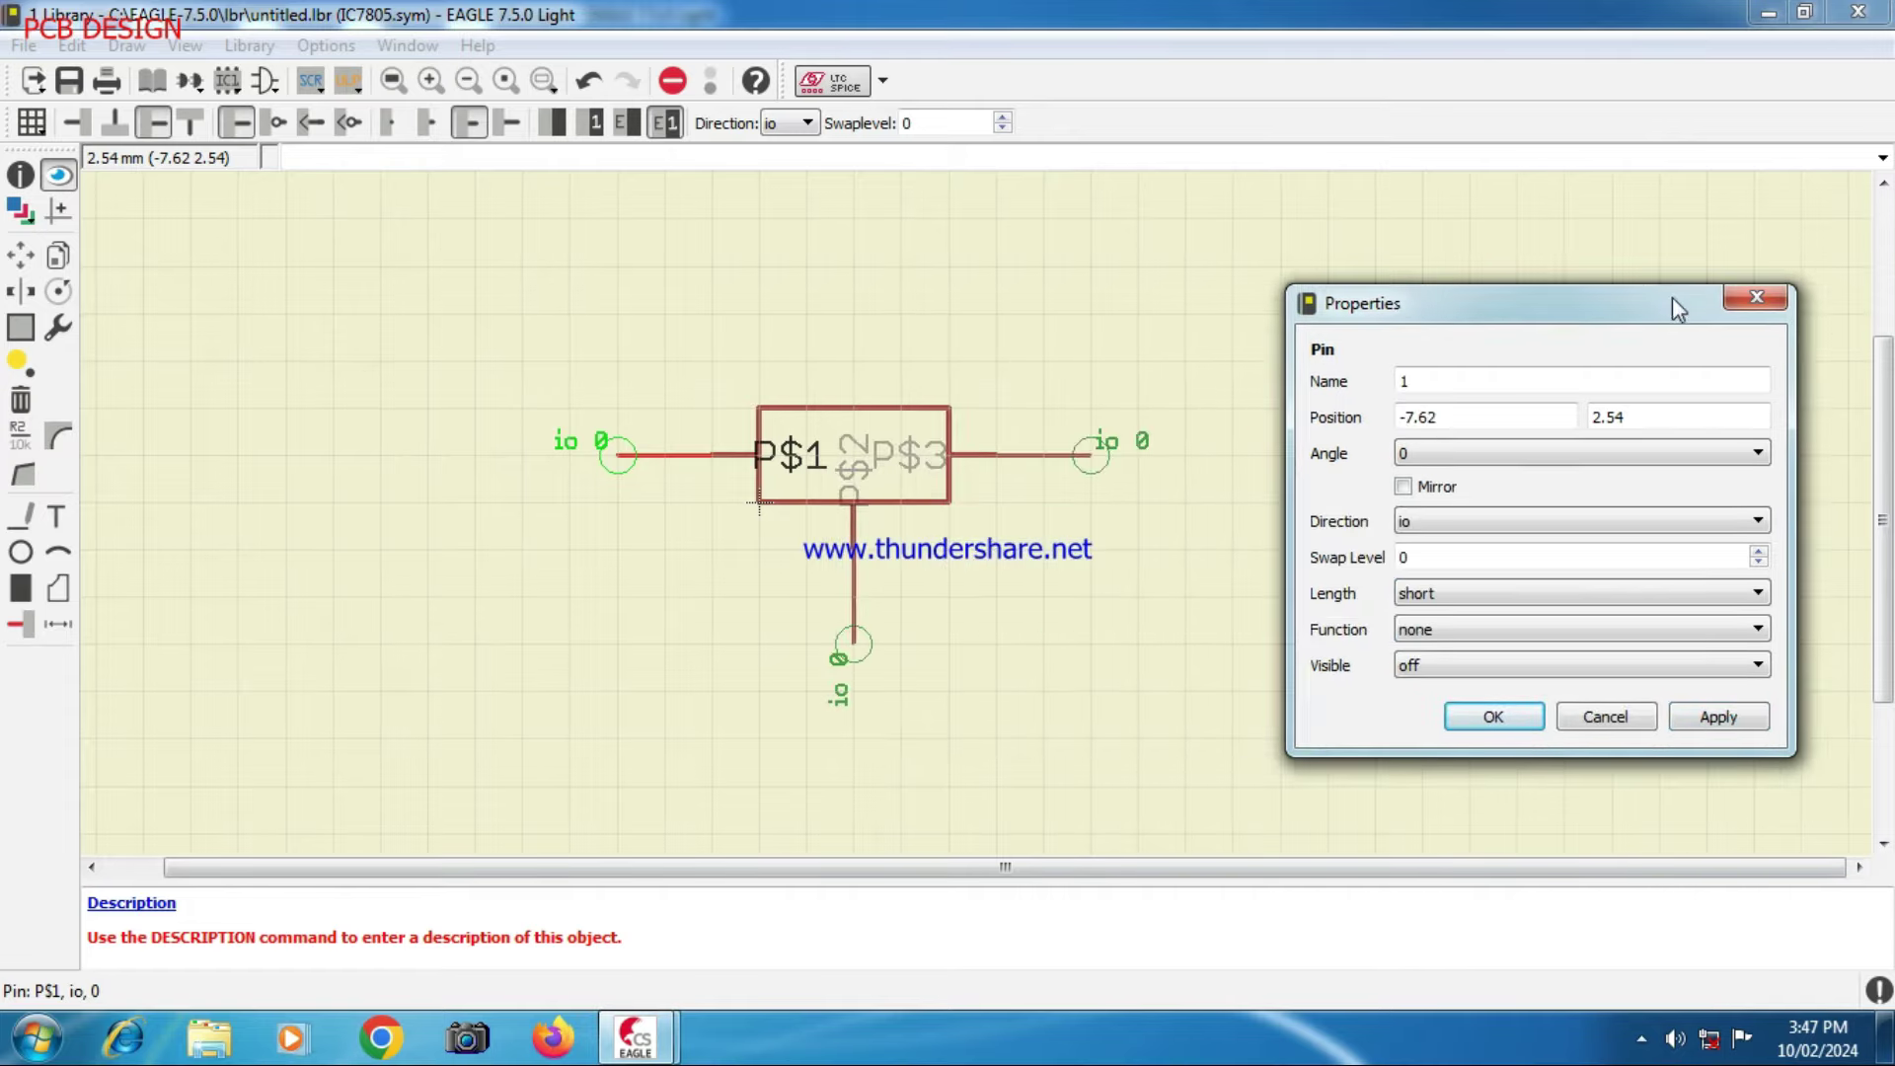
left_click(1719, 717)
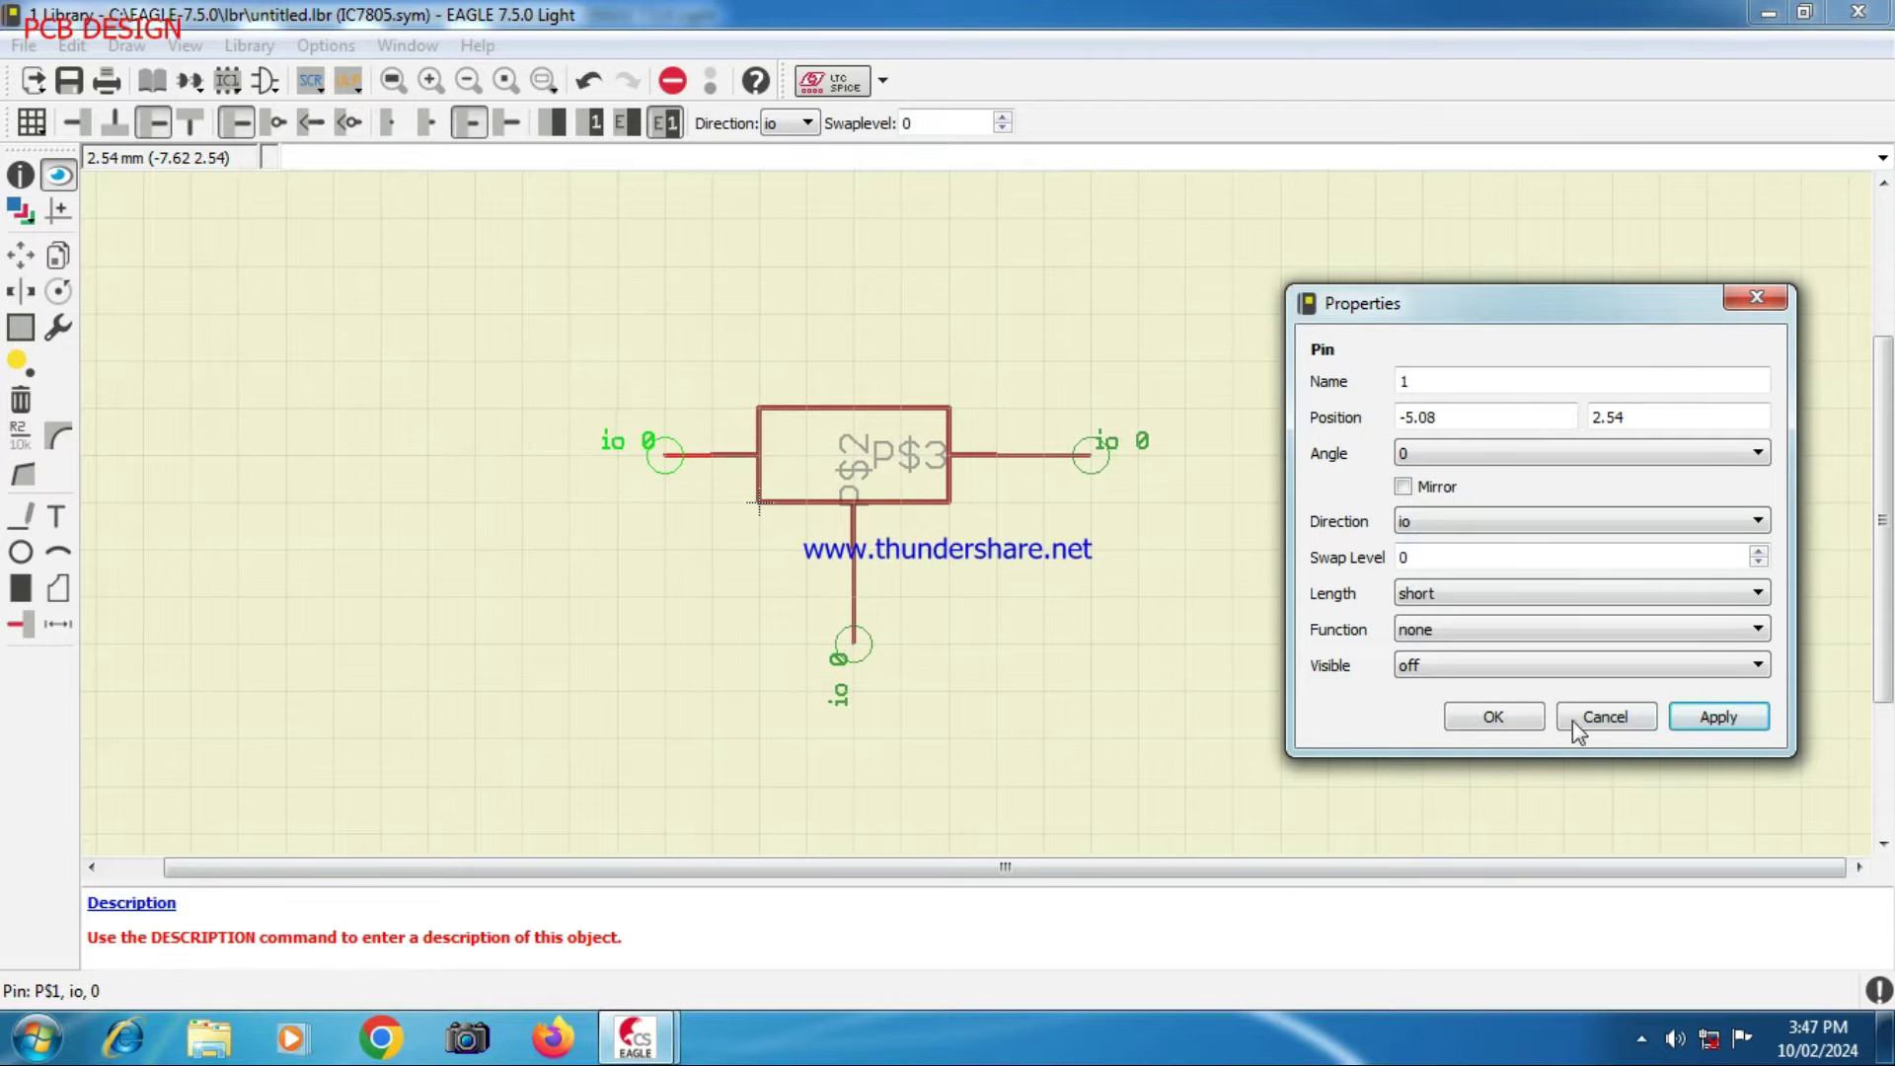
left_click(1499, 716)
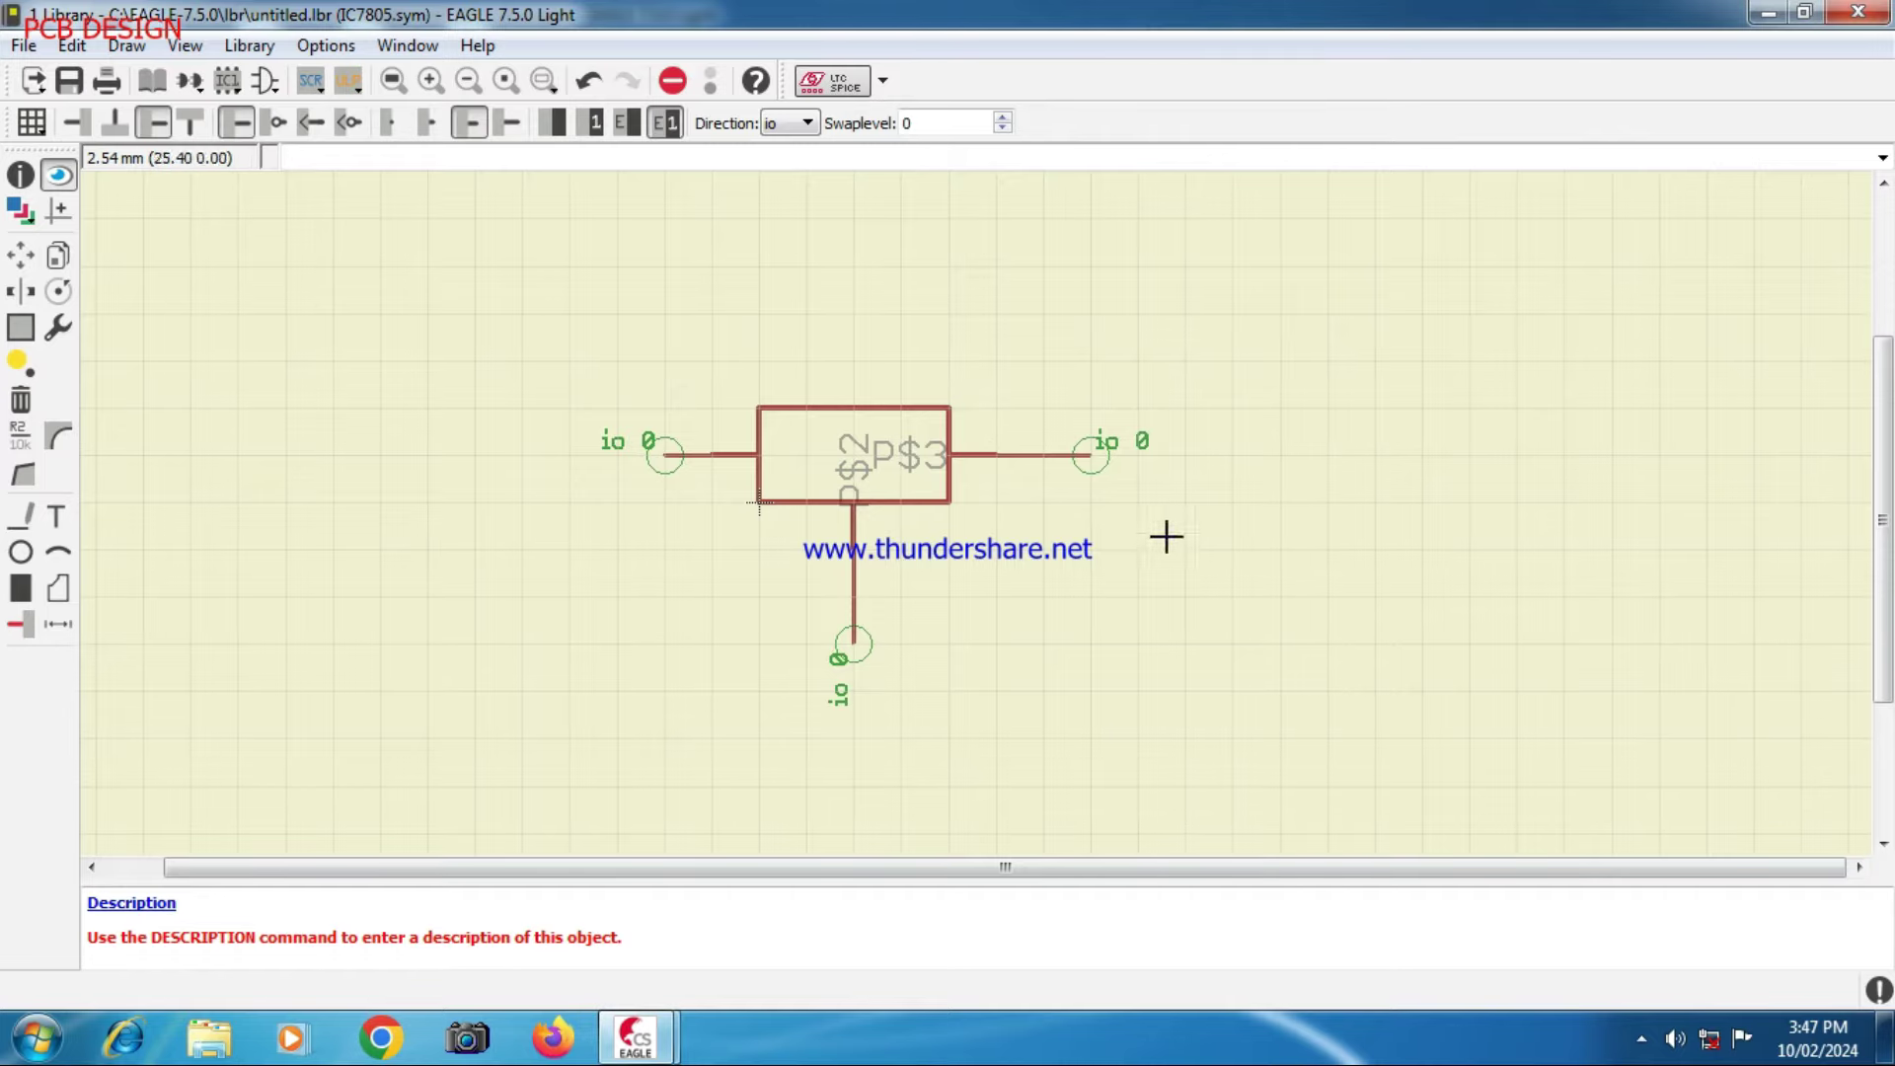
- Name the bottom pin 2, set its length to short and turn its visible labels off
right_click(854, 645)
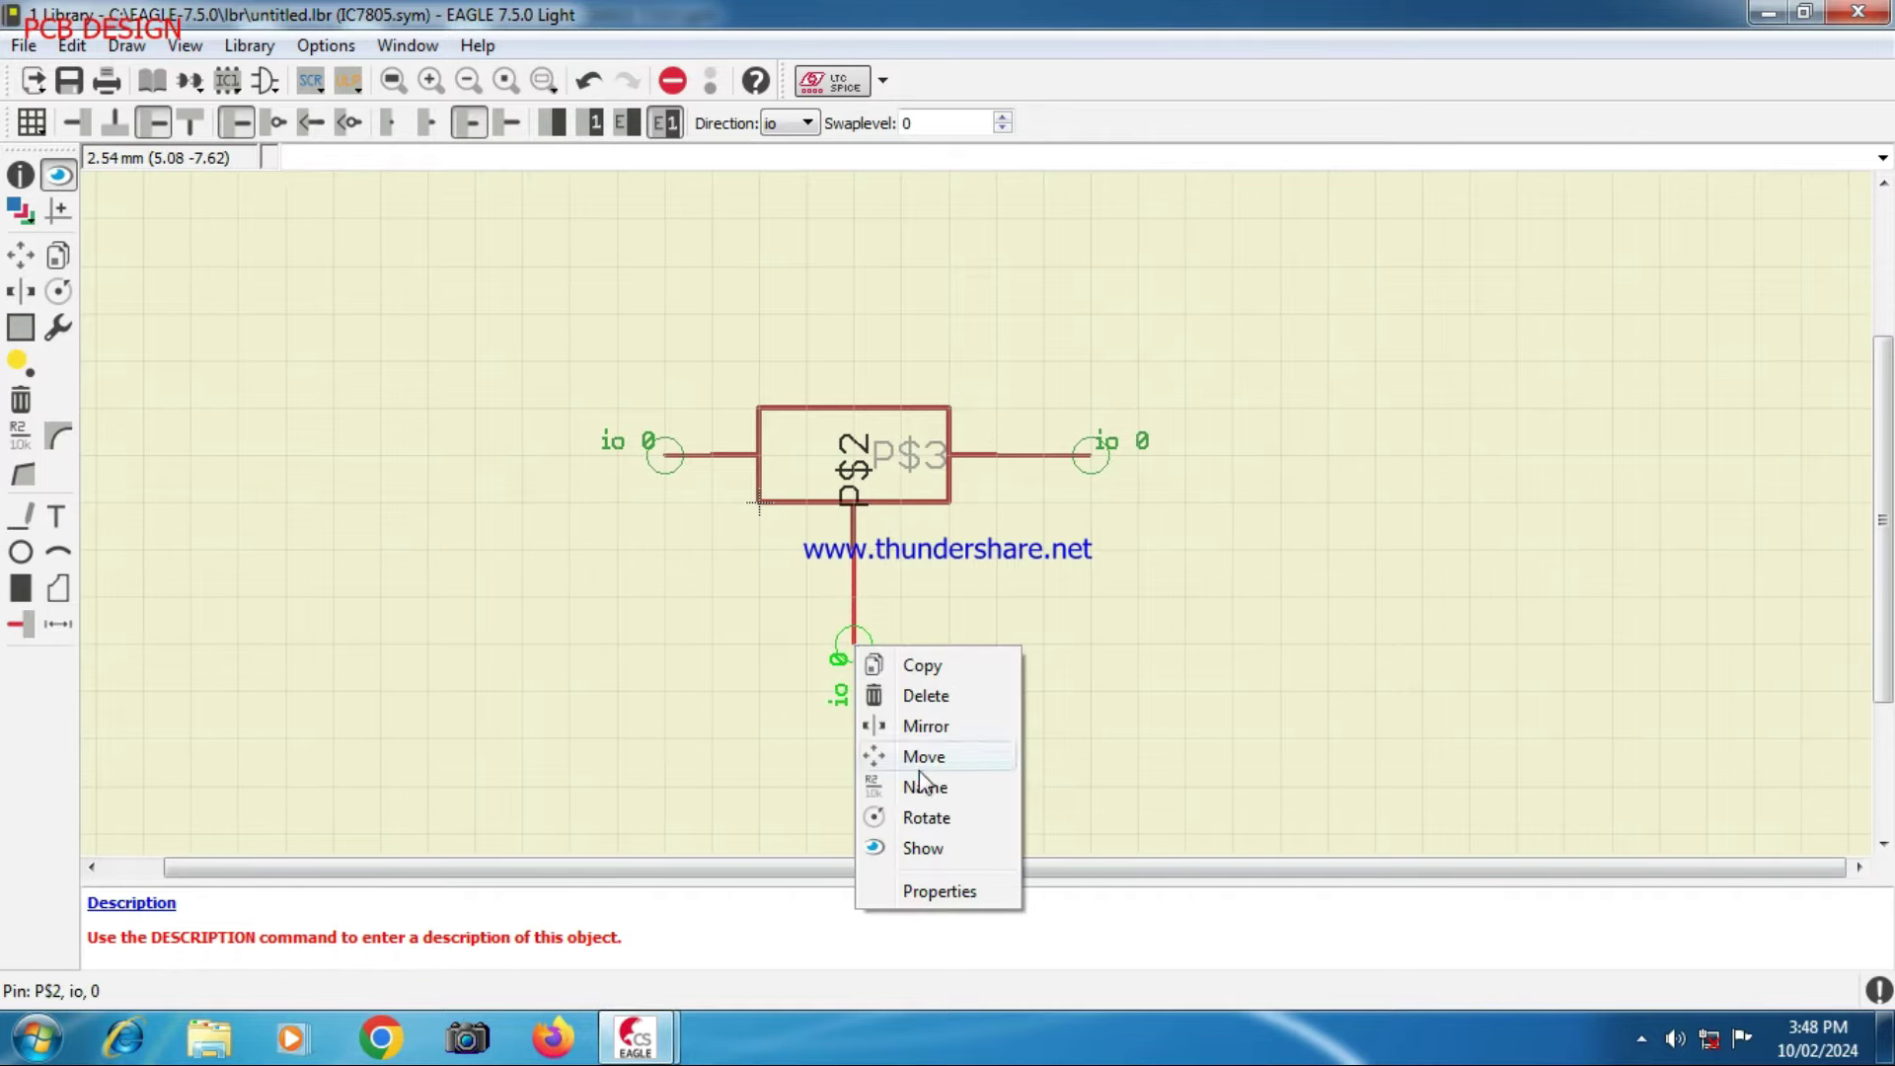
left_click(945, 891)
double_click(1027, 437)
type("2")
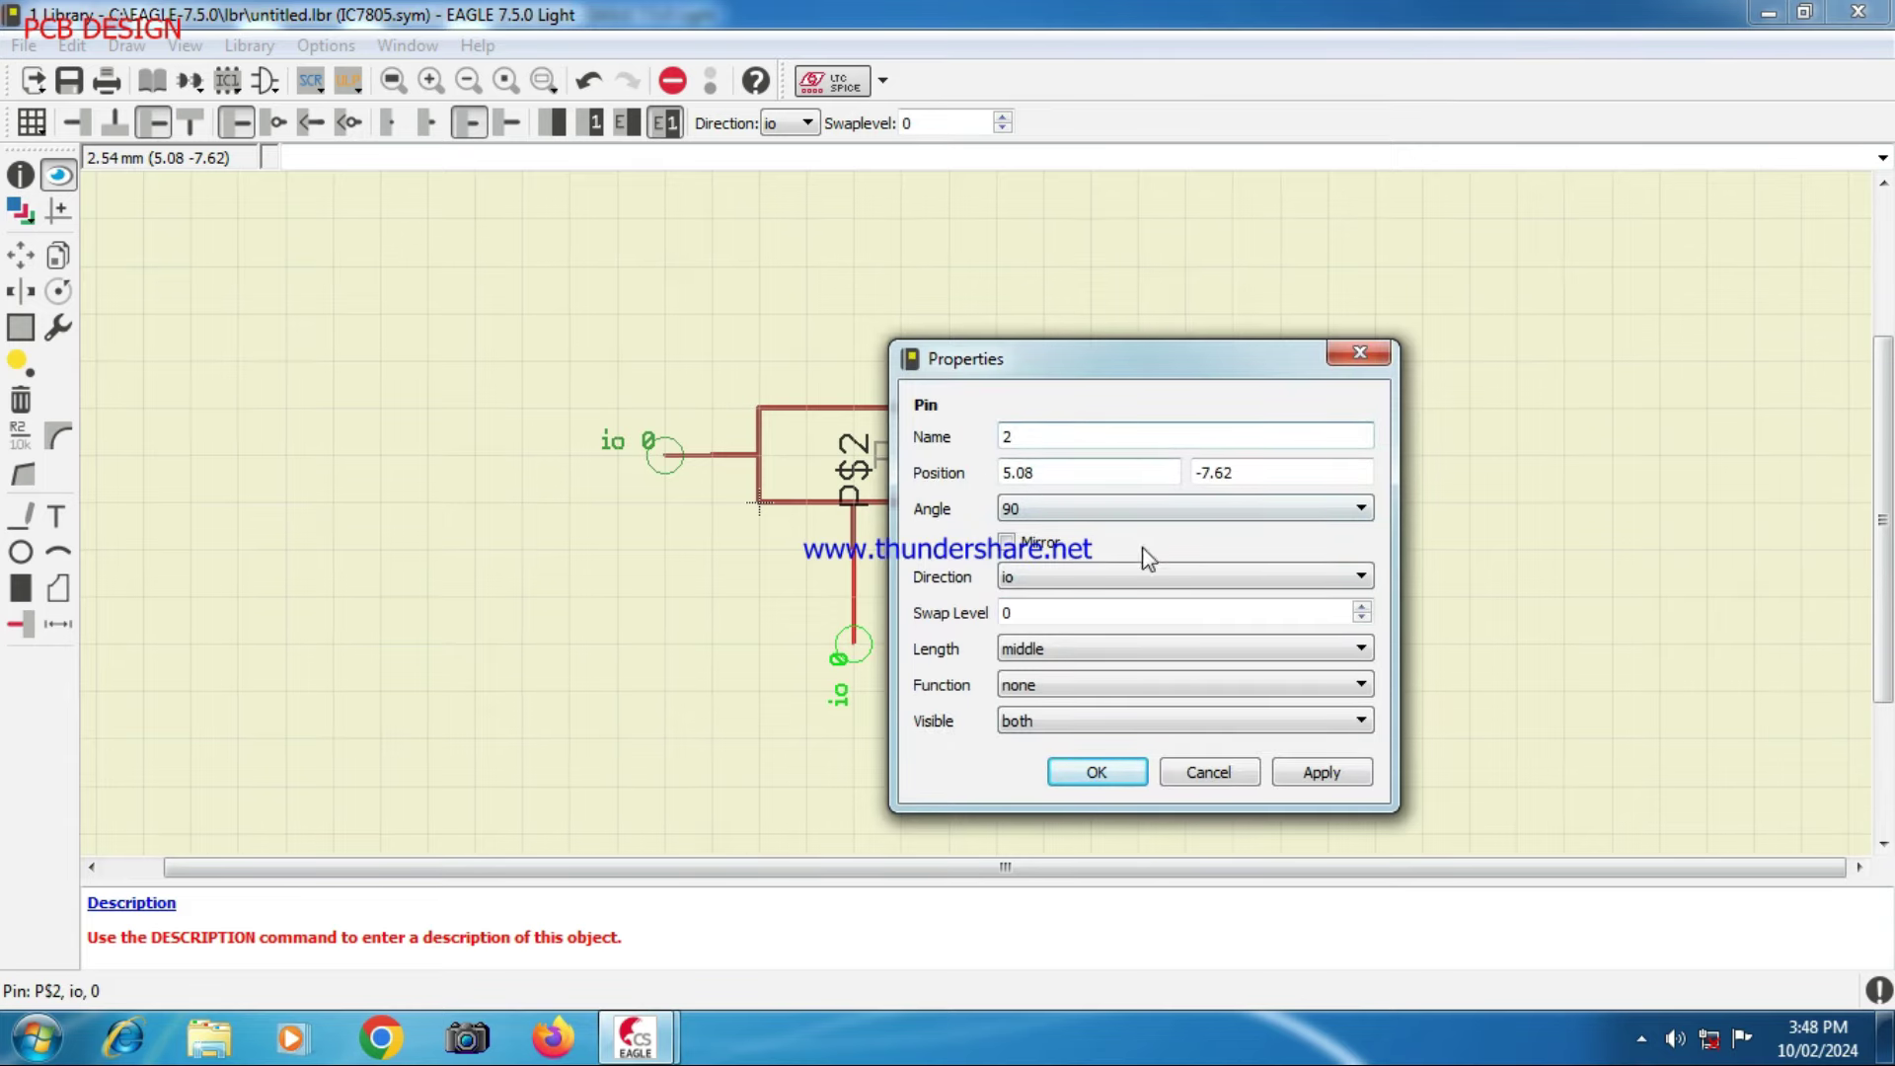
left_click(1361, 648)
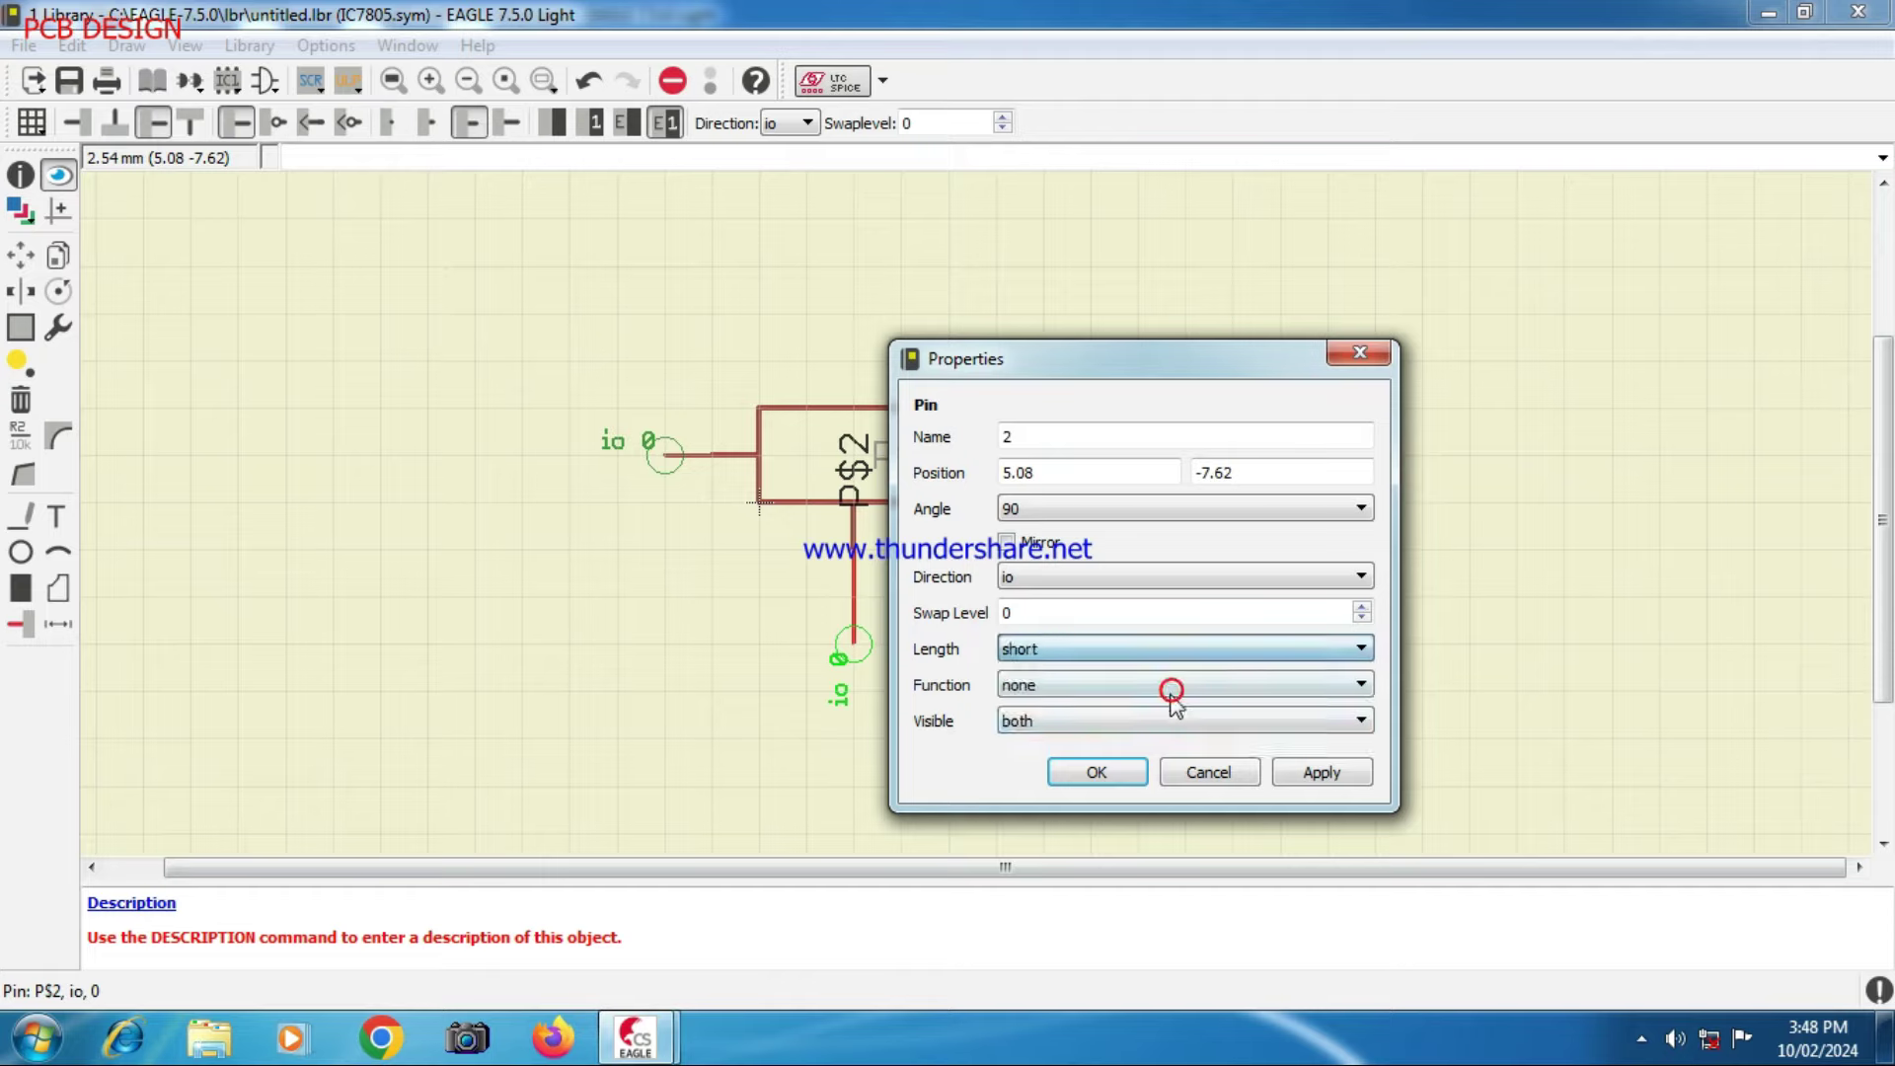
left_click(1350, 721)
left_click(1134, 742)
left_click(1322, 773)
left_click(1099, 771)
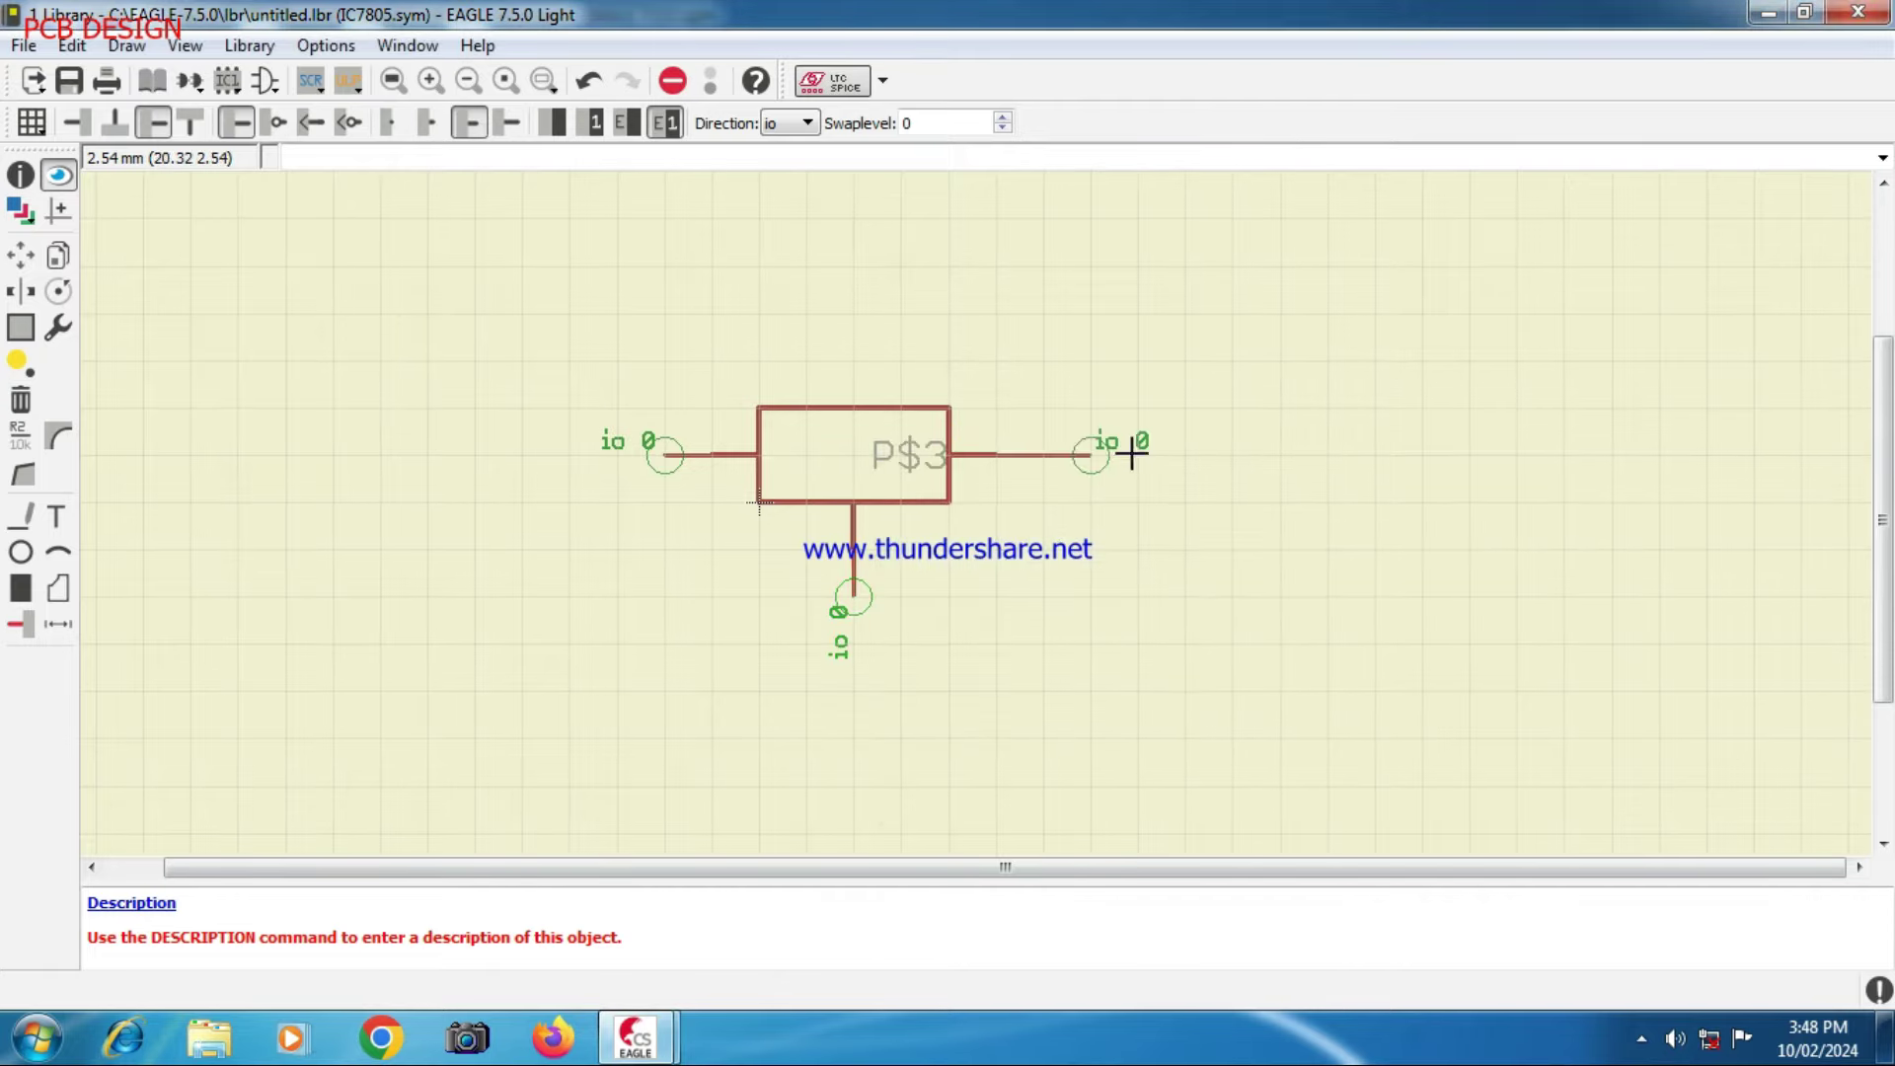
- Name the right pin 3, set its length to short and turn its visible labels off
right_click(1099, 454)
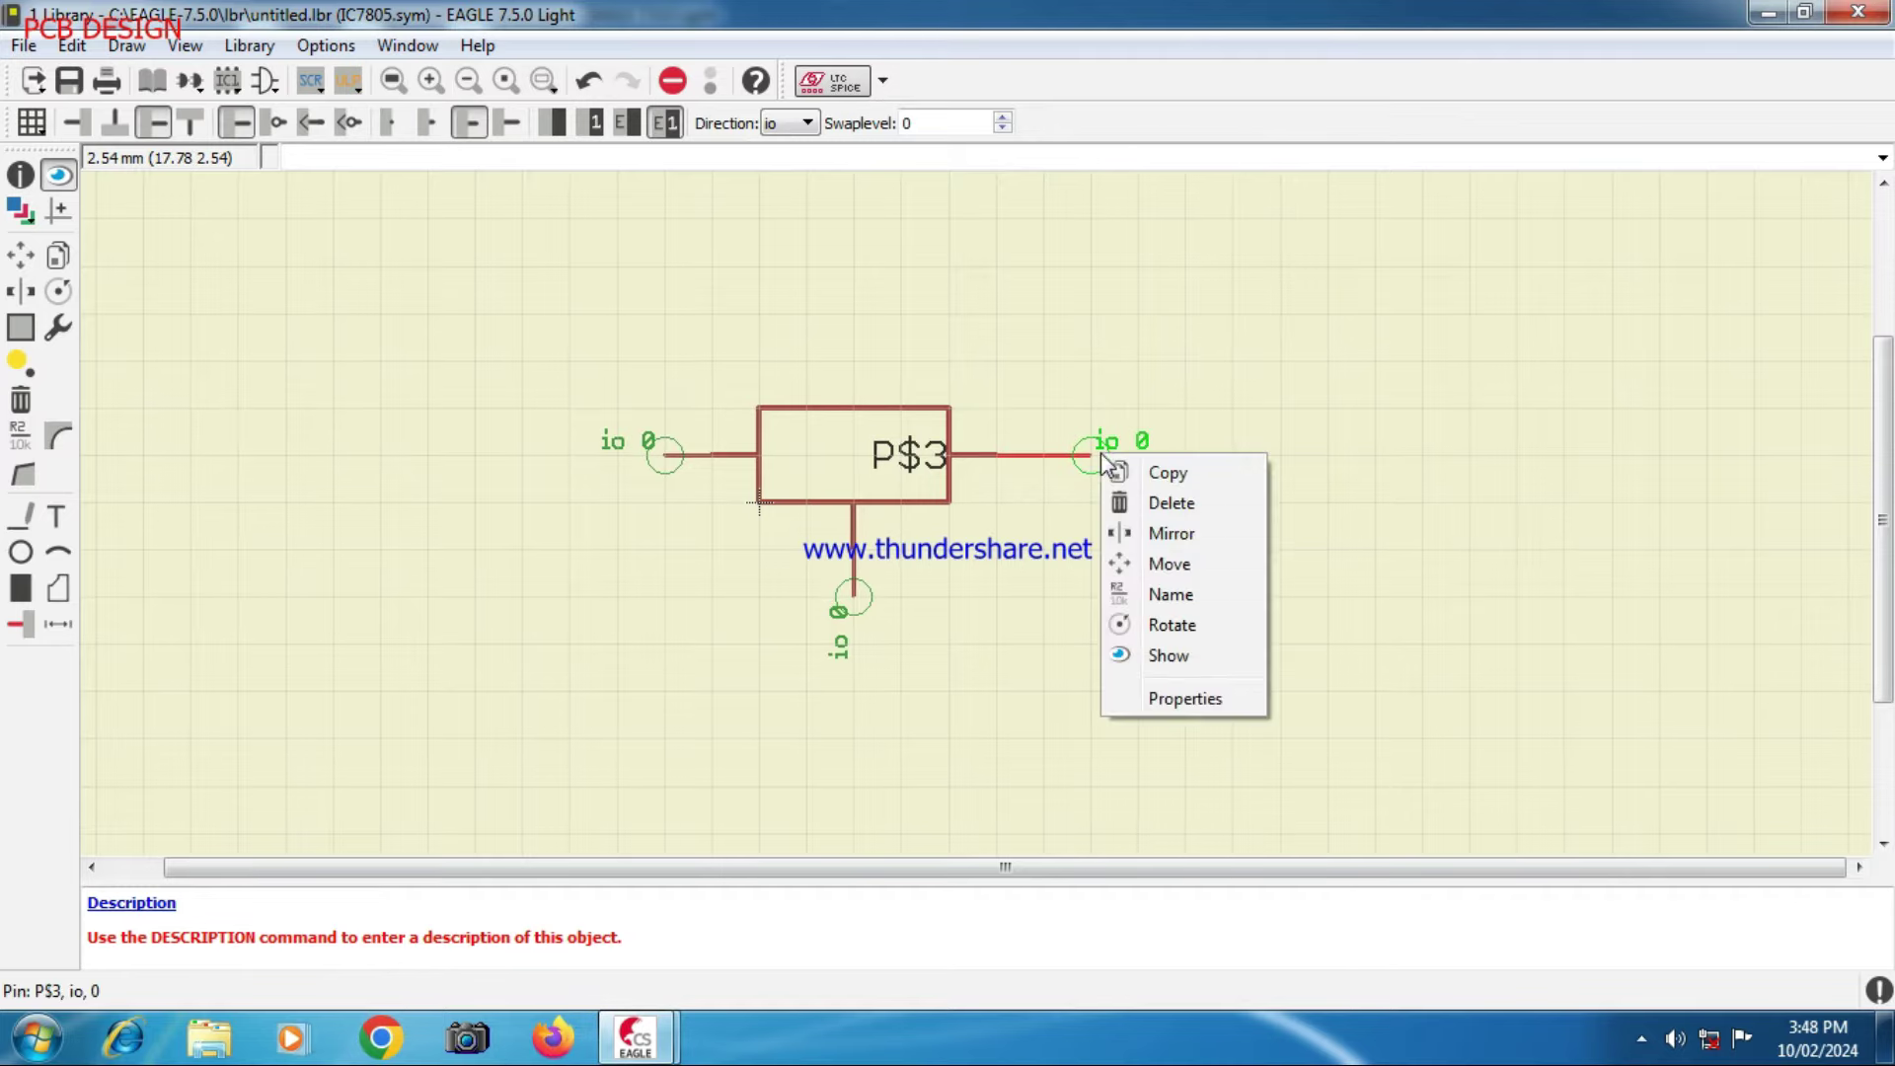
left_click(1180, 697)
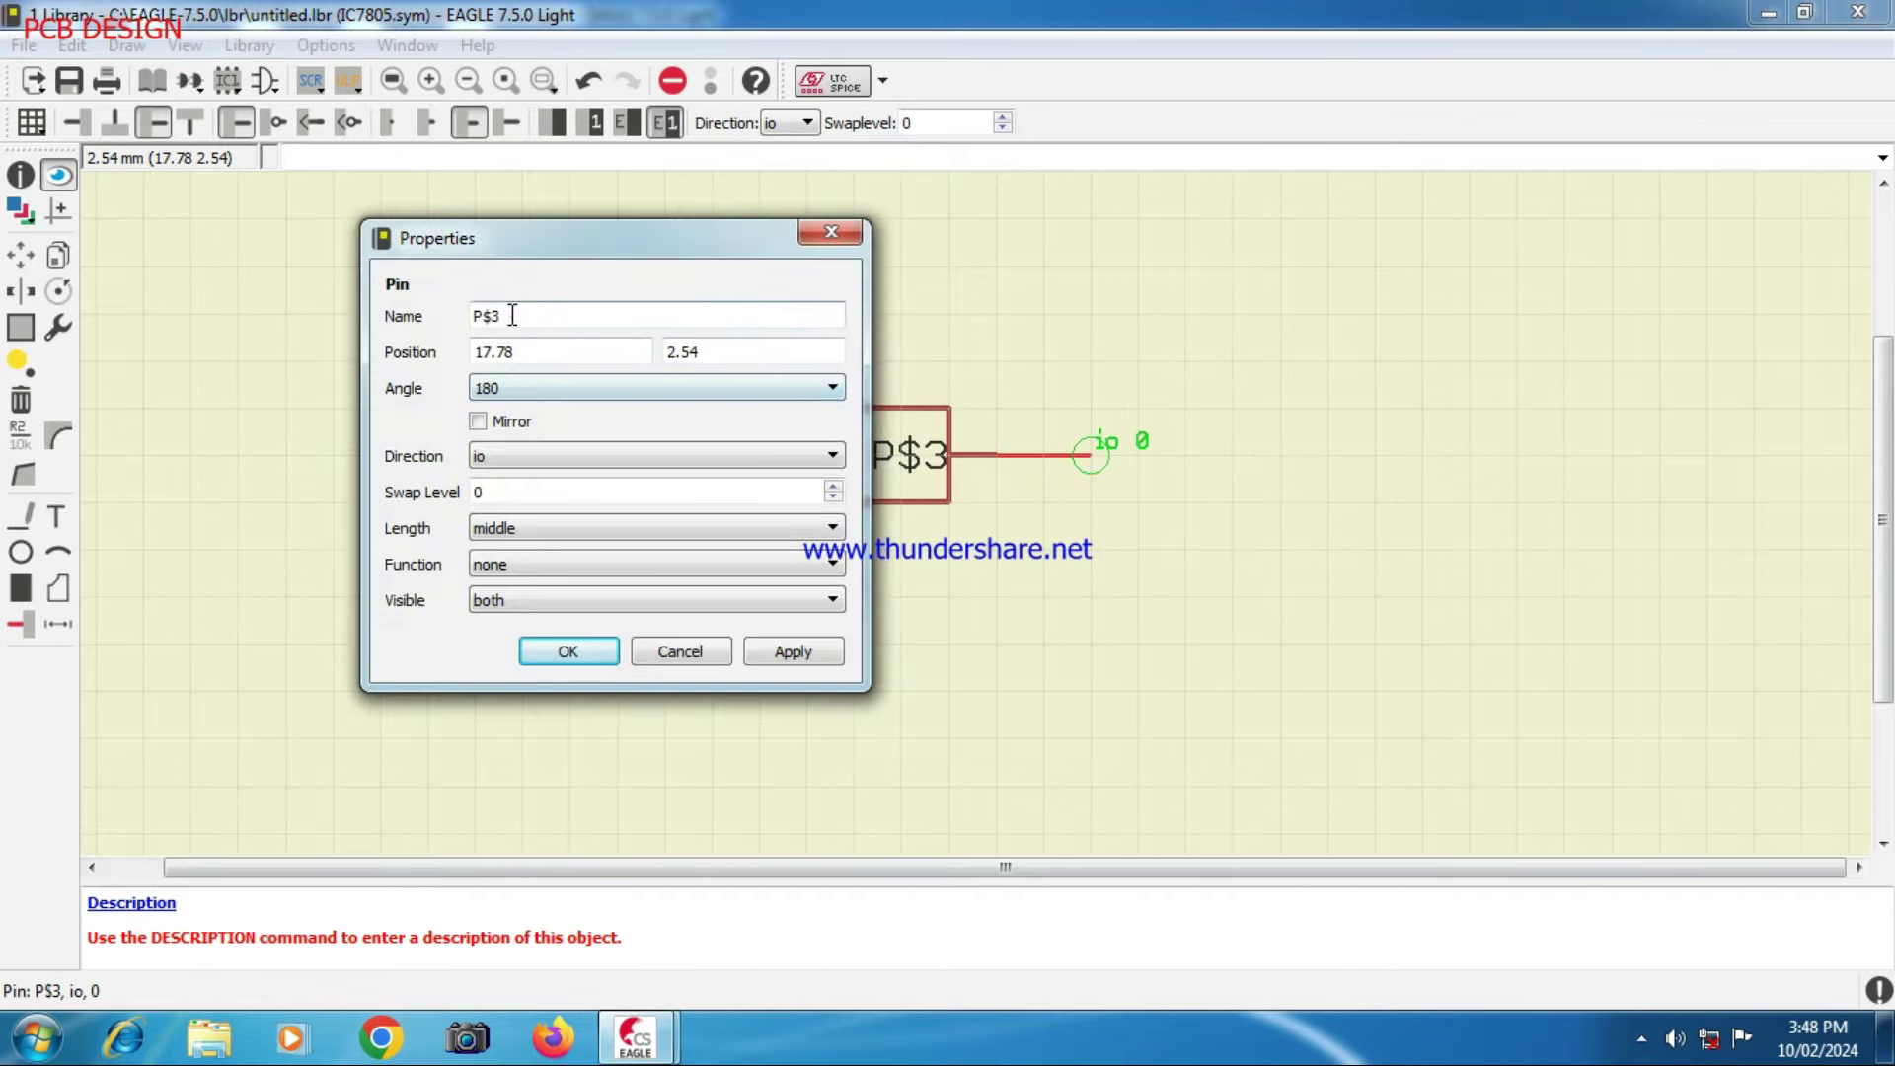
type("3")
left_click(827, 528)
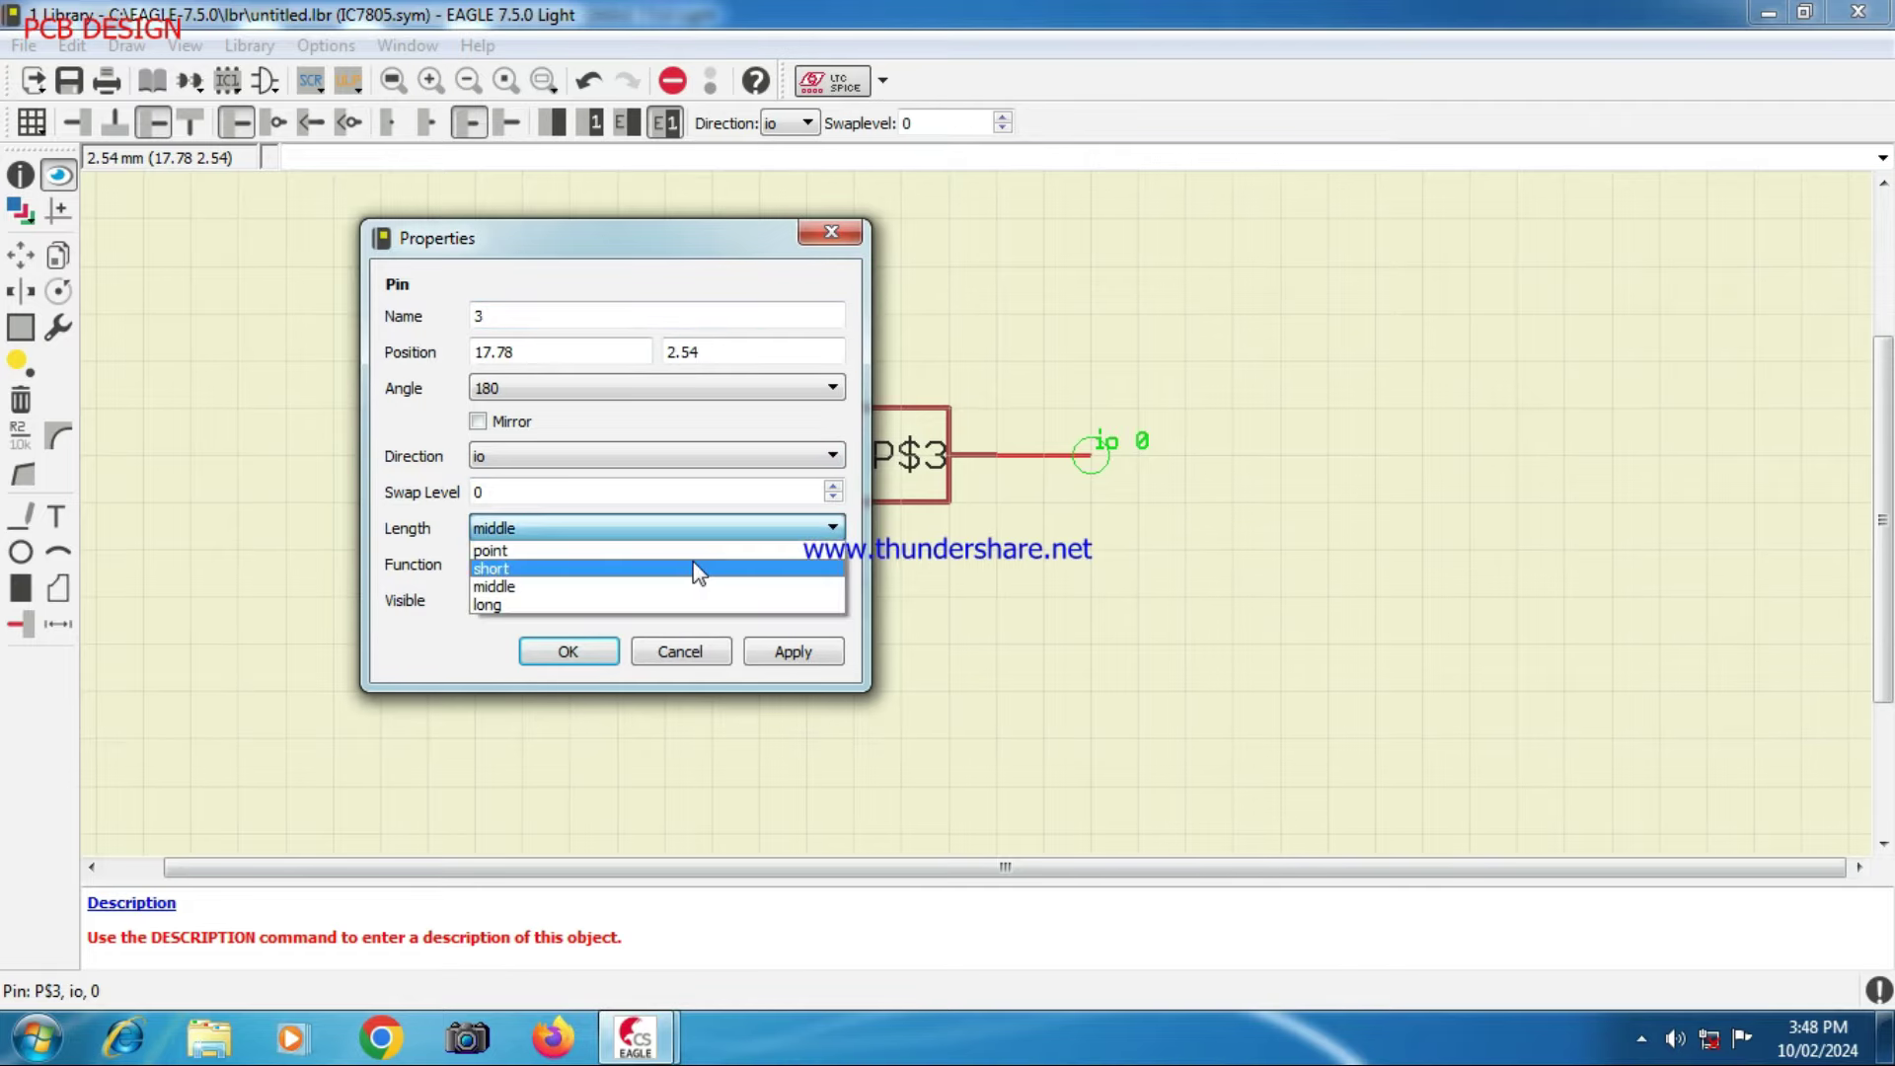
left_click(696, 569)
left_click(828, 601)
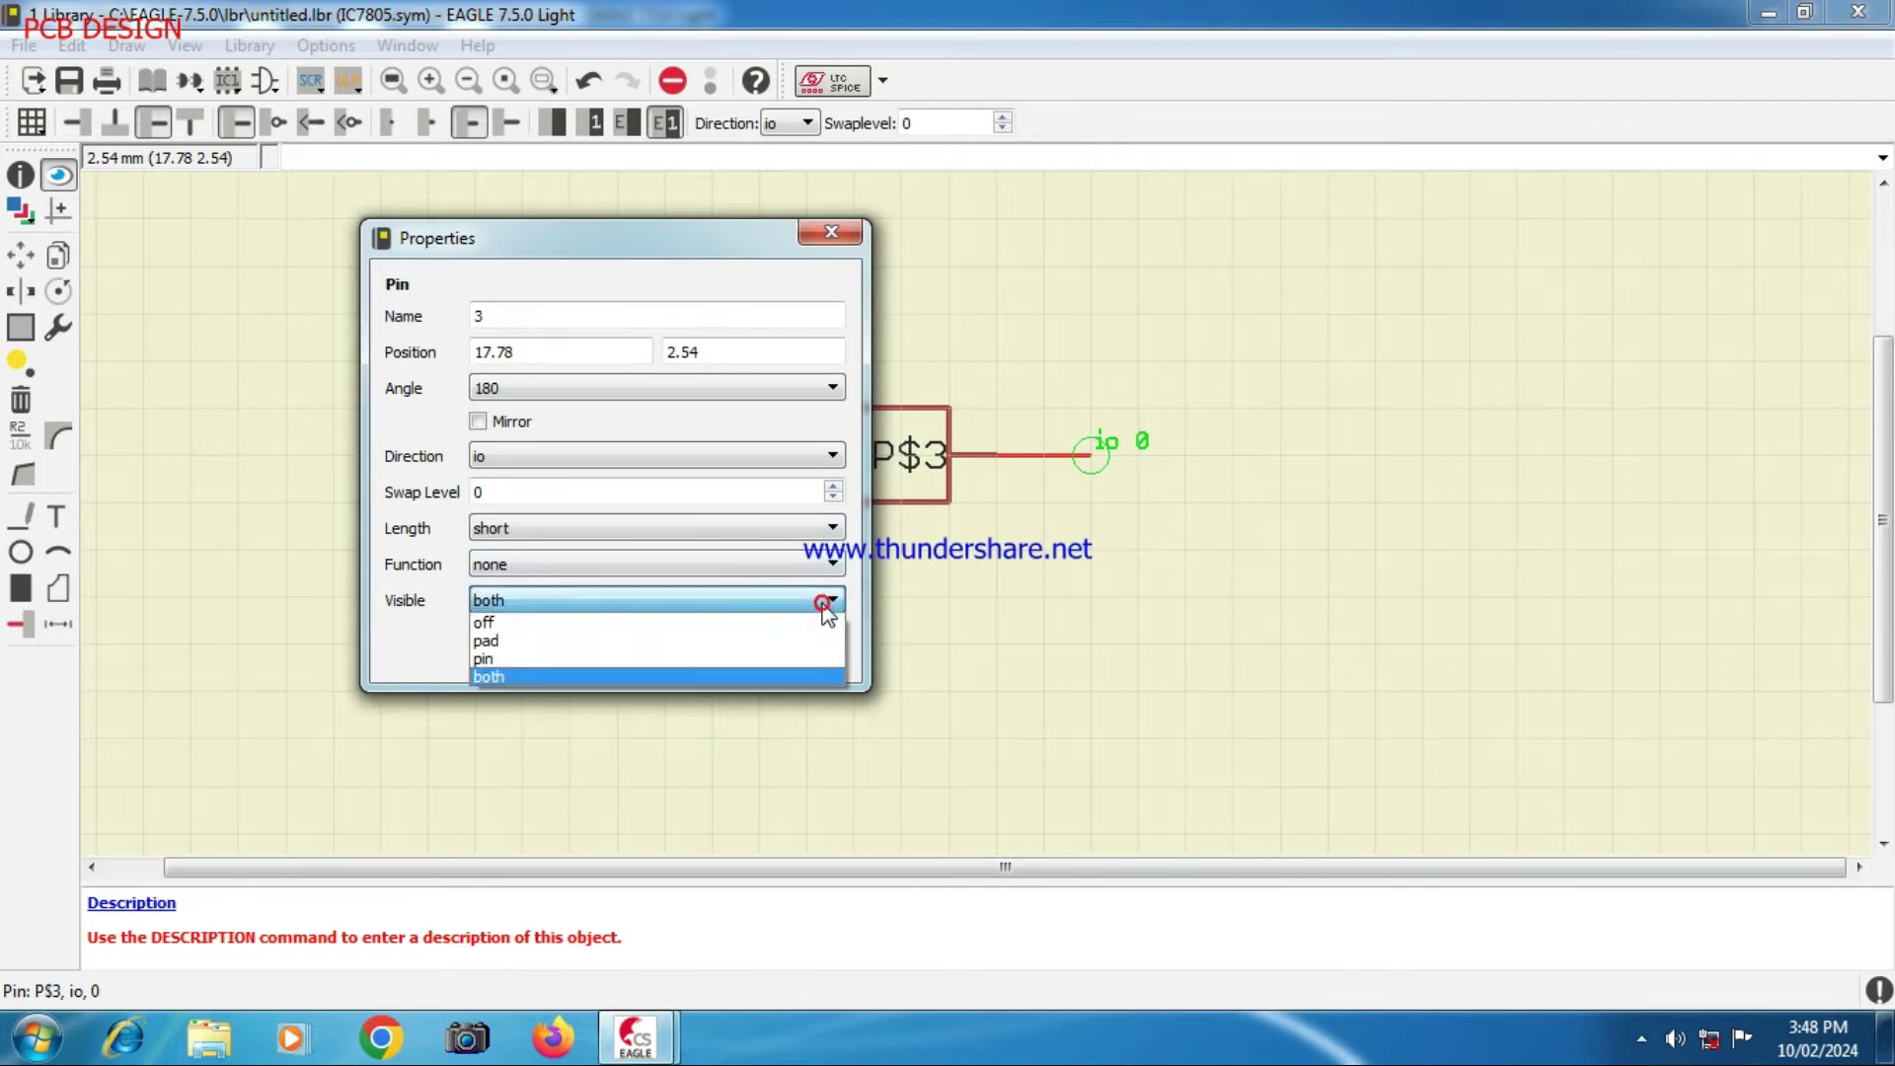
left_click(622, 621)
left_click(794, 652)
left_click(568, 651)
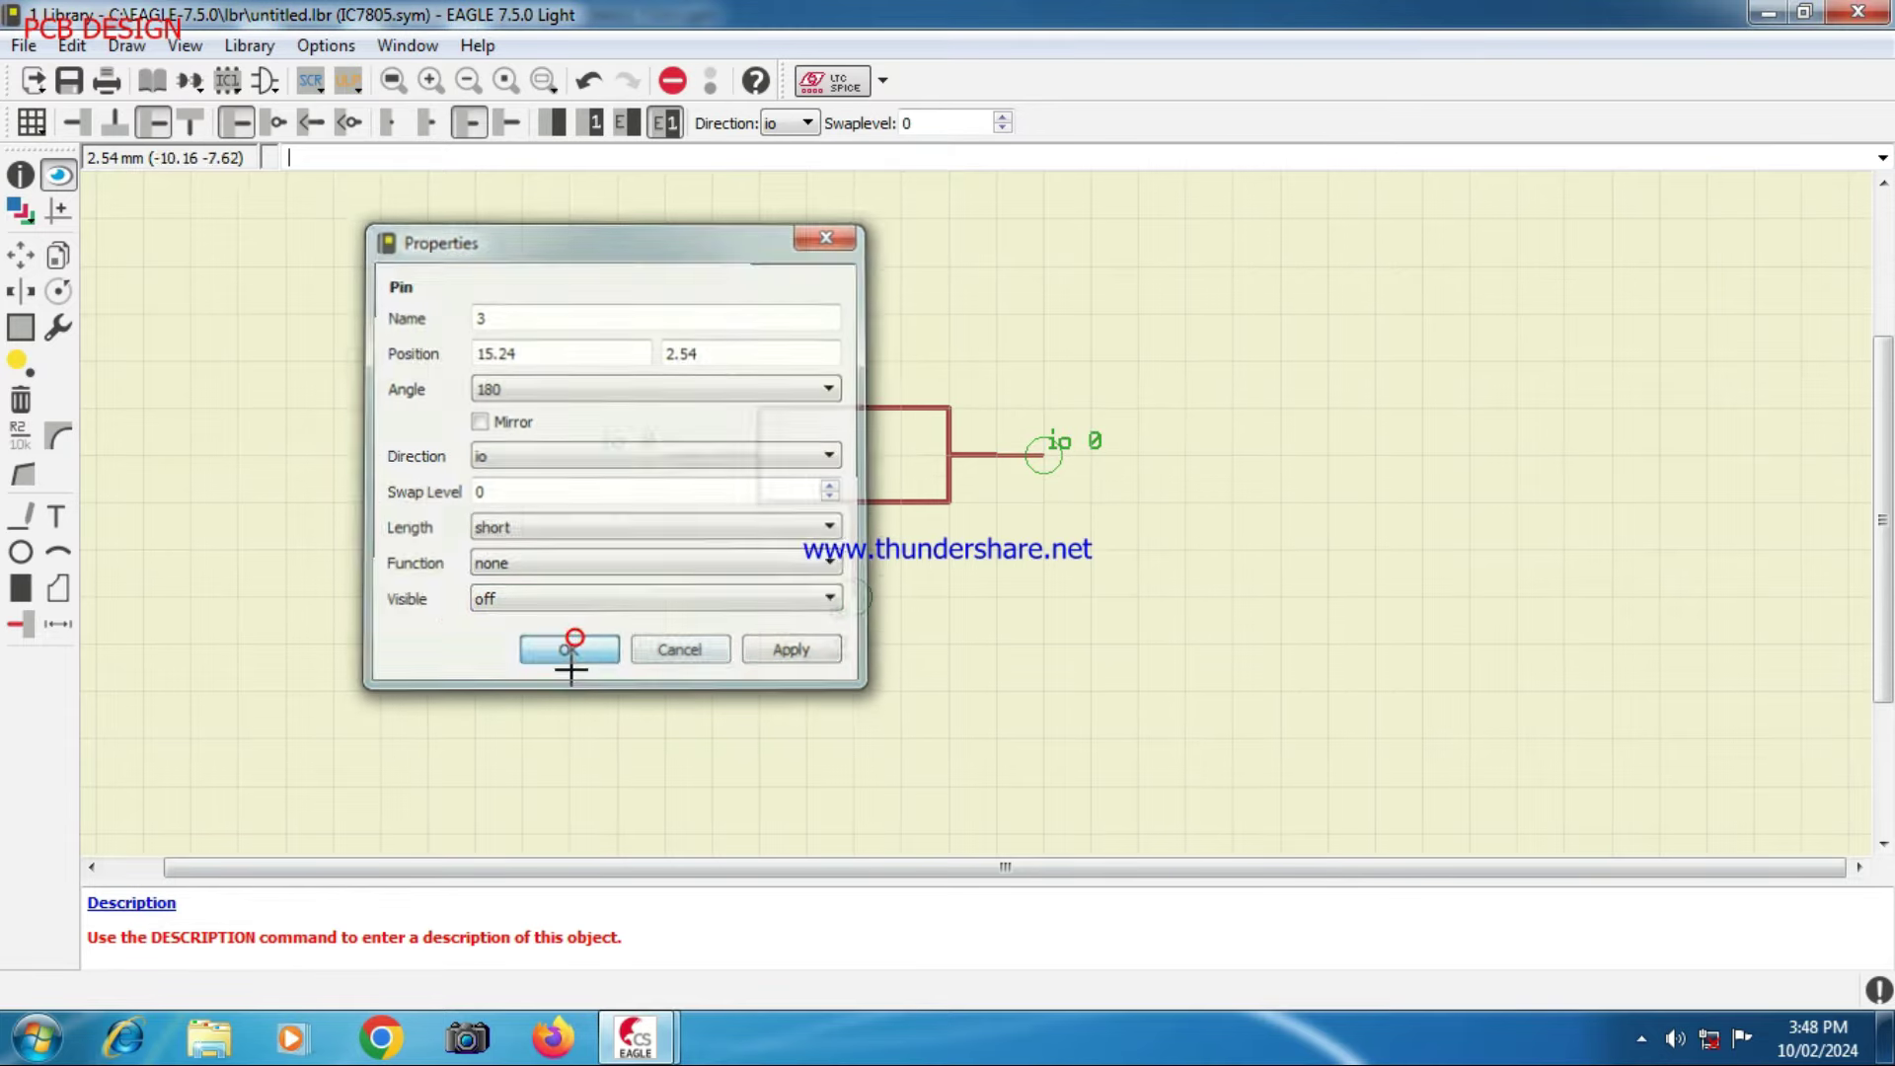
- Place three text labels reading 1: below the left lead, beside the bottom lead and below the right lead
scroll(785, 416, "up", 4)
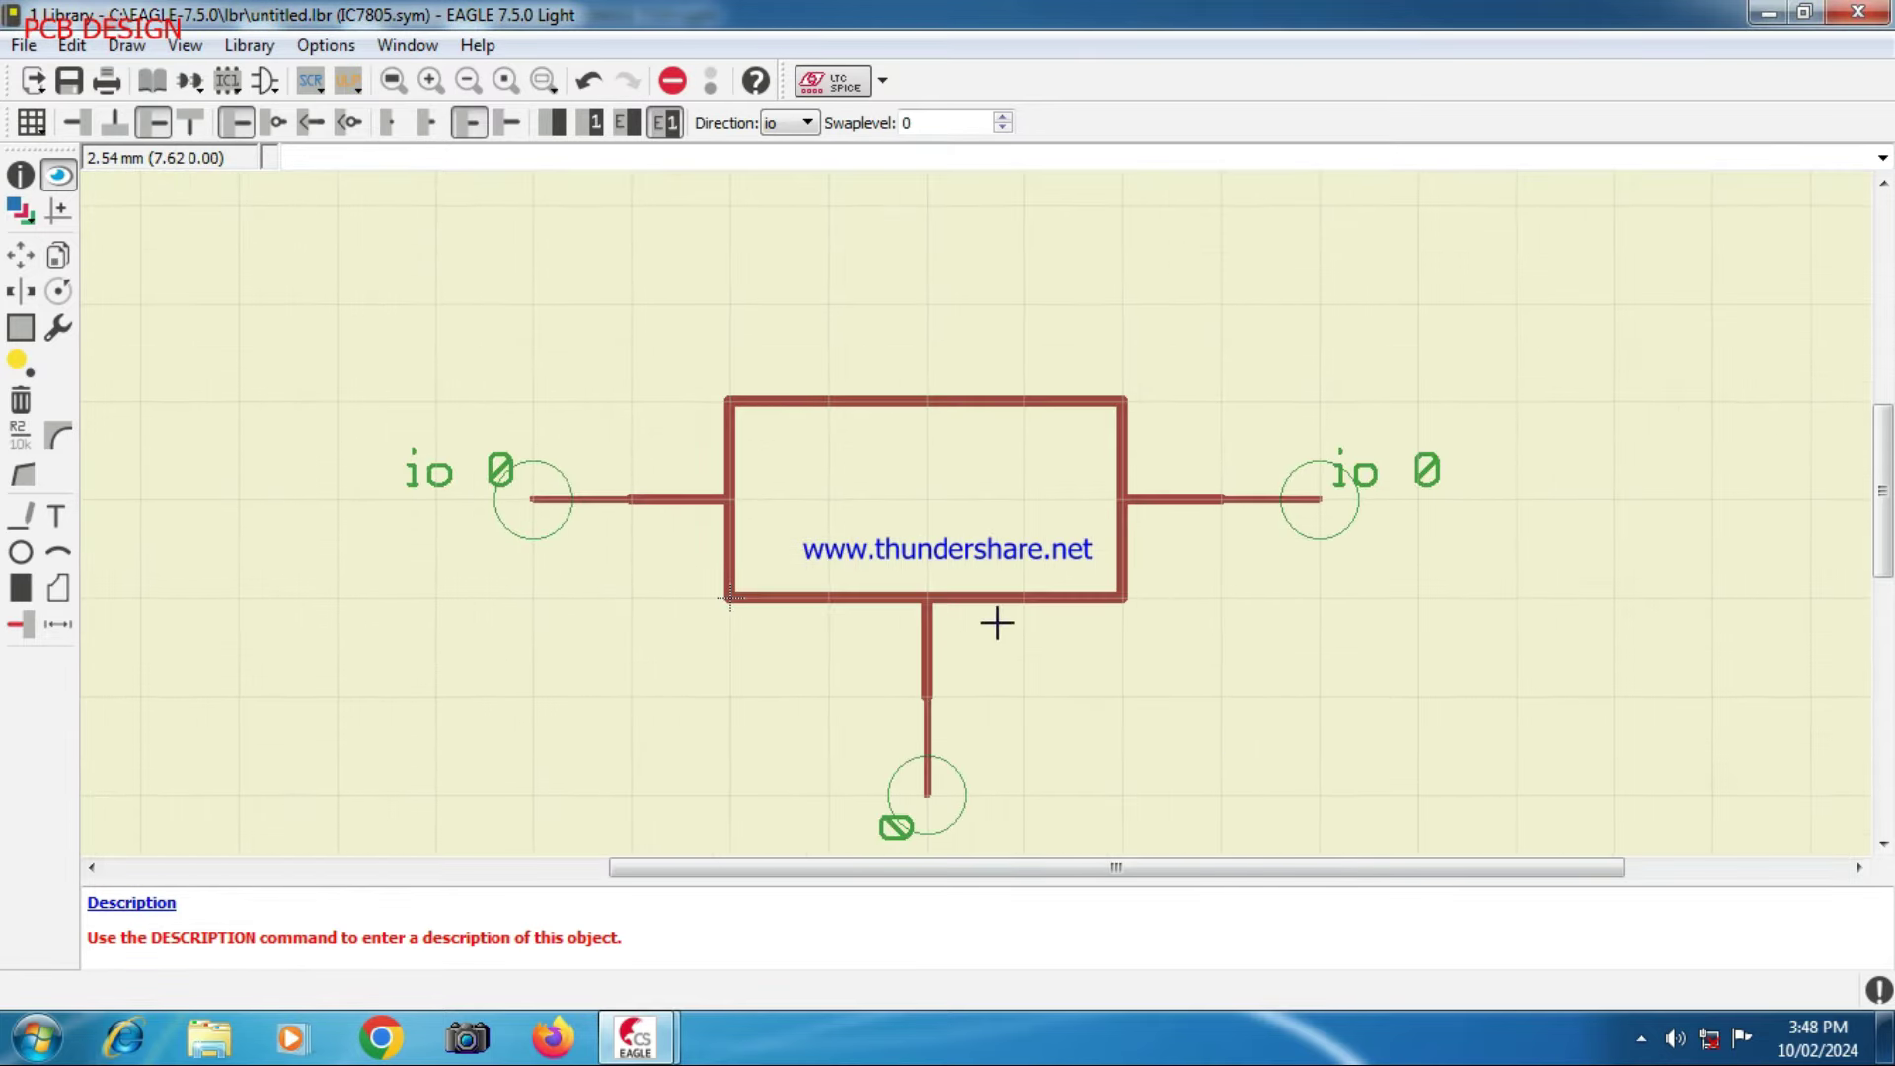
scroll(1002, 619, "down", 3)
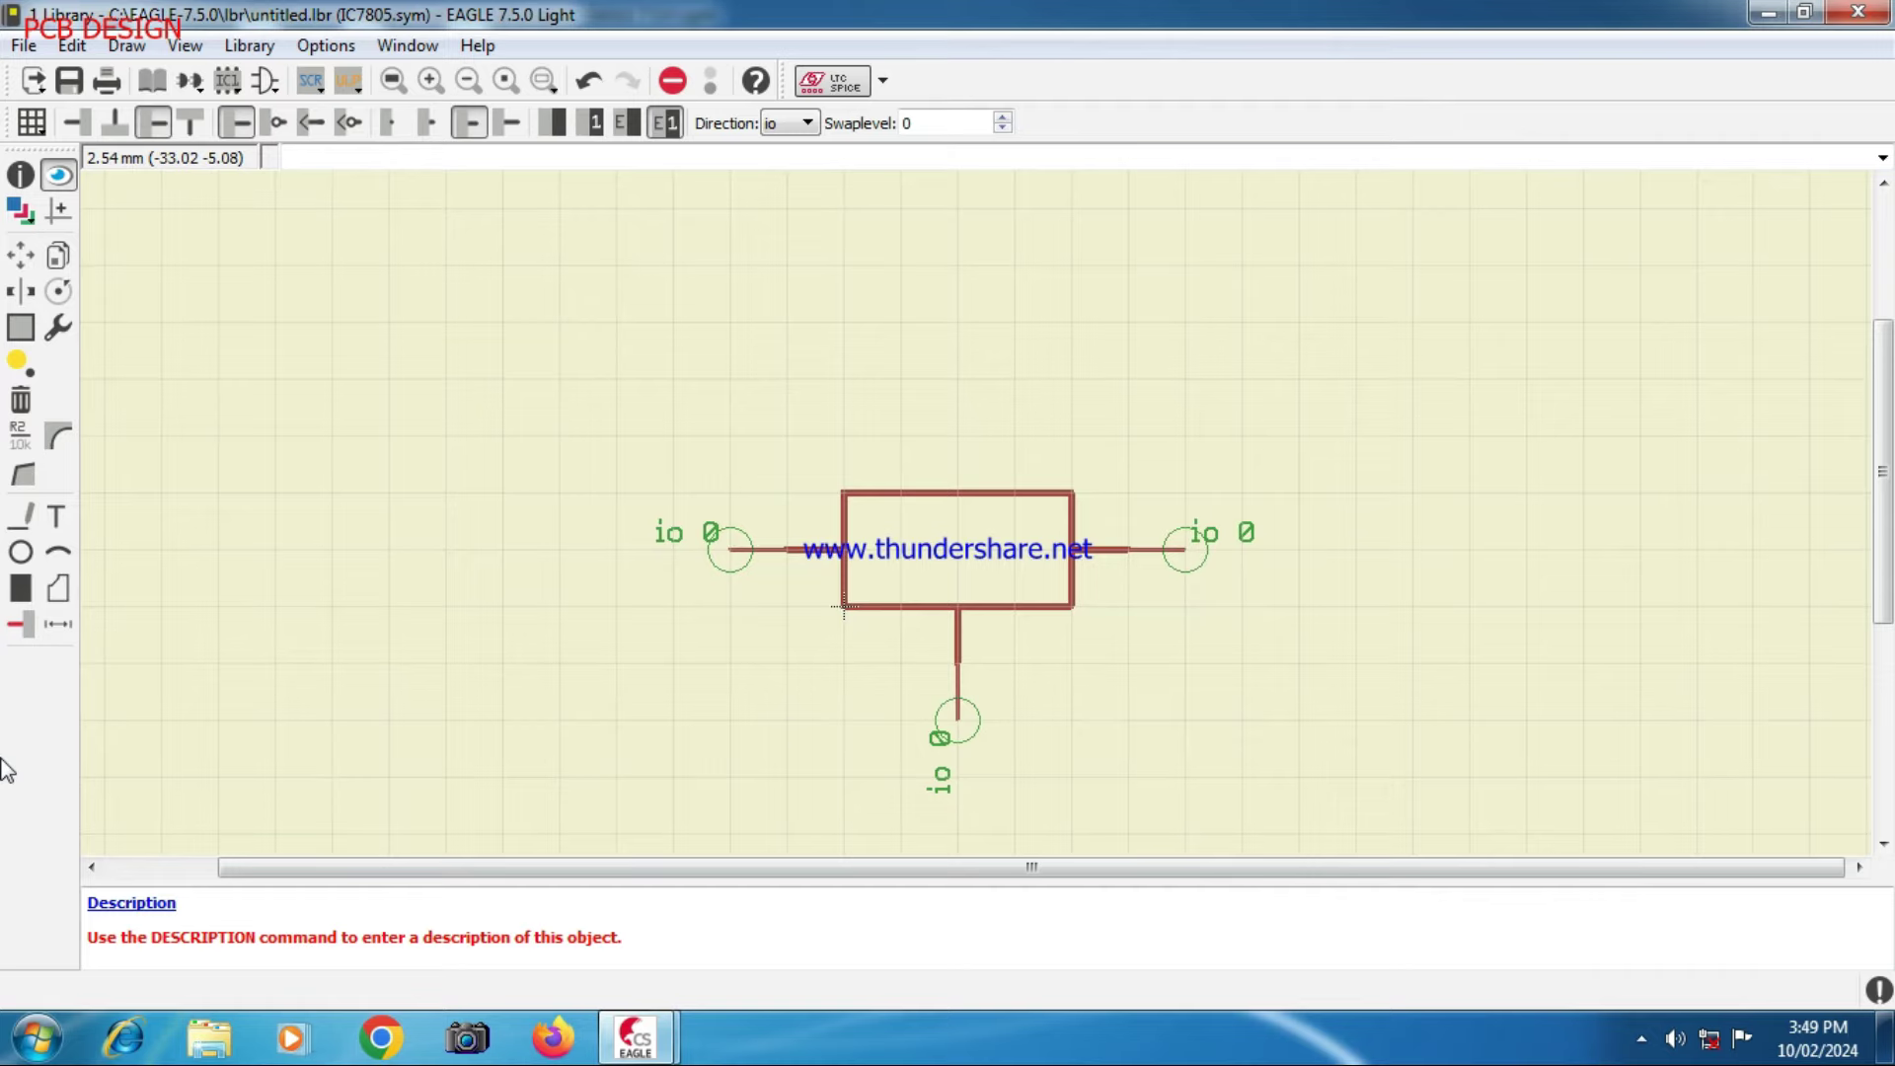
left_click(56, 514)
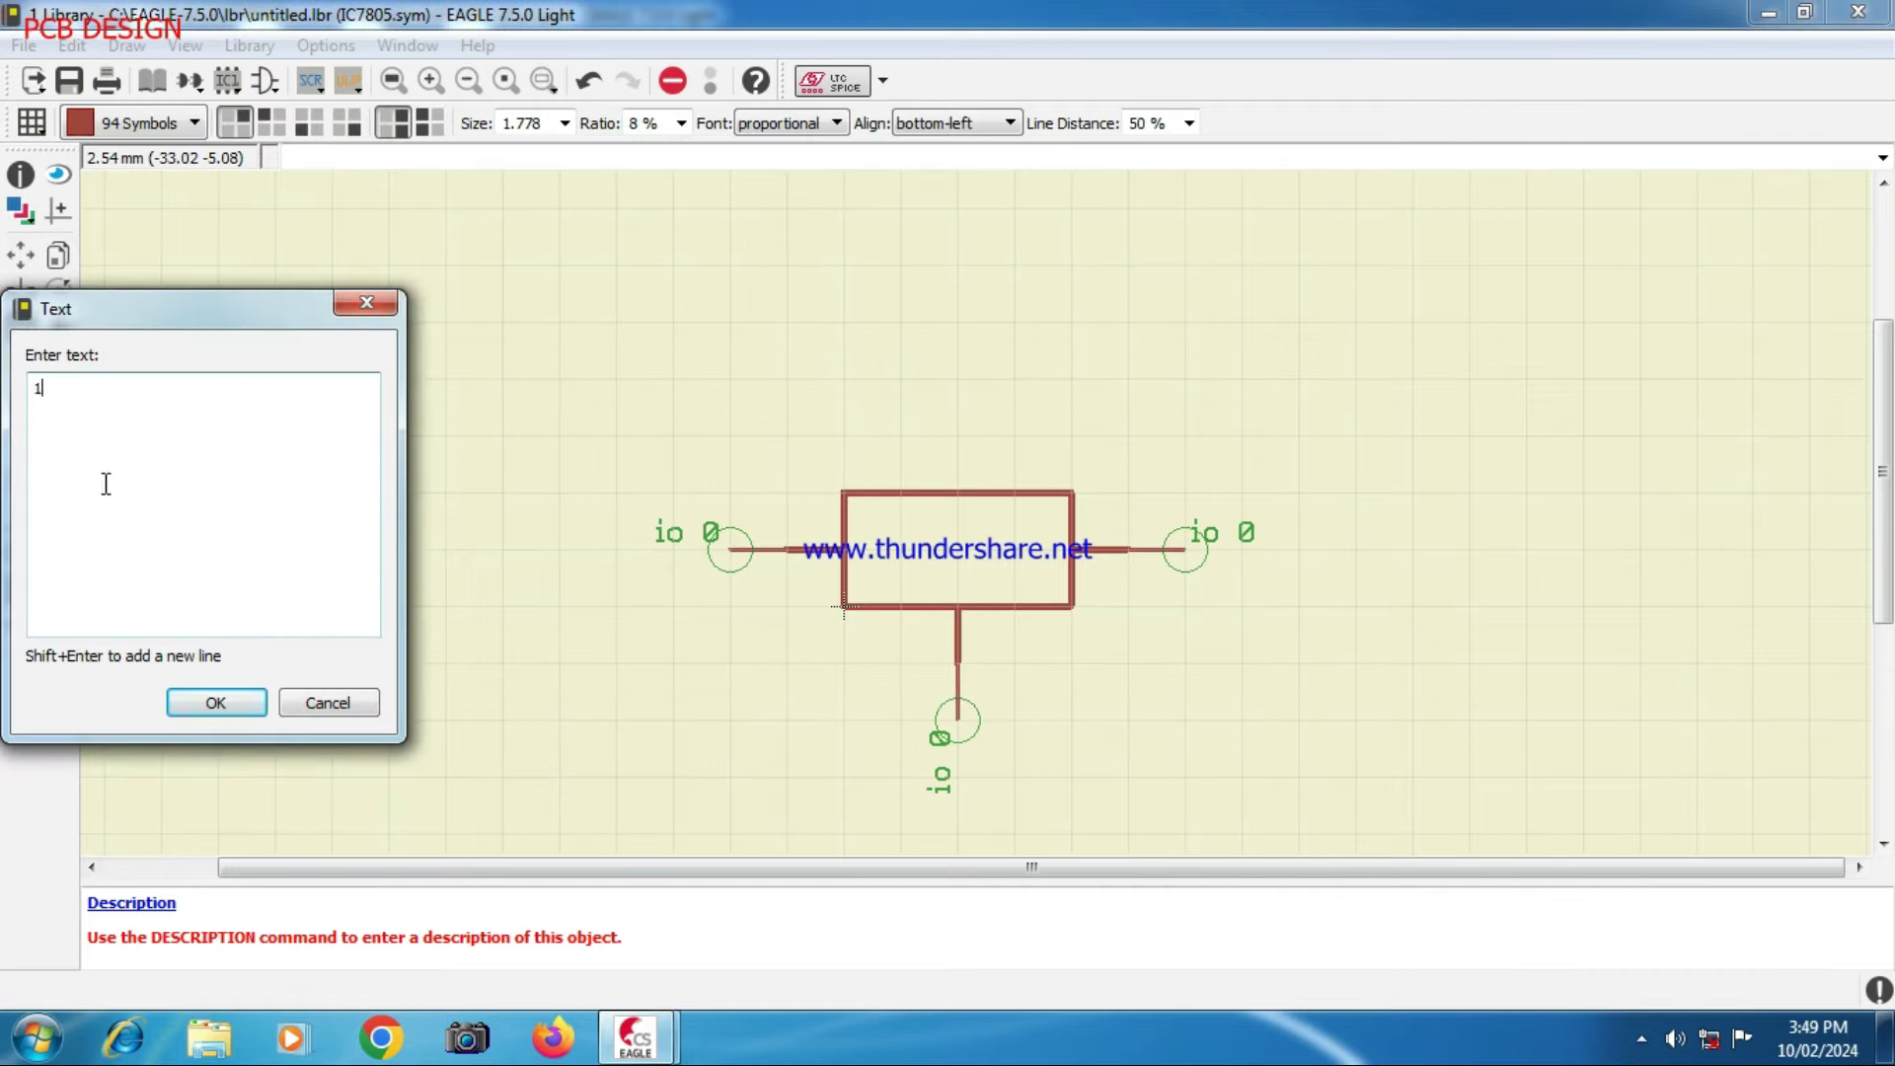
left_click(218, 703)
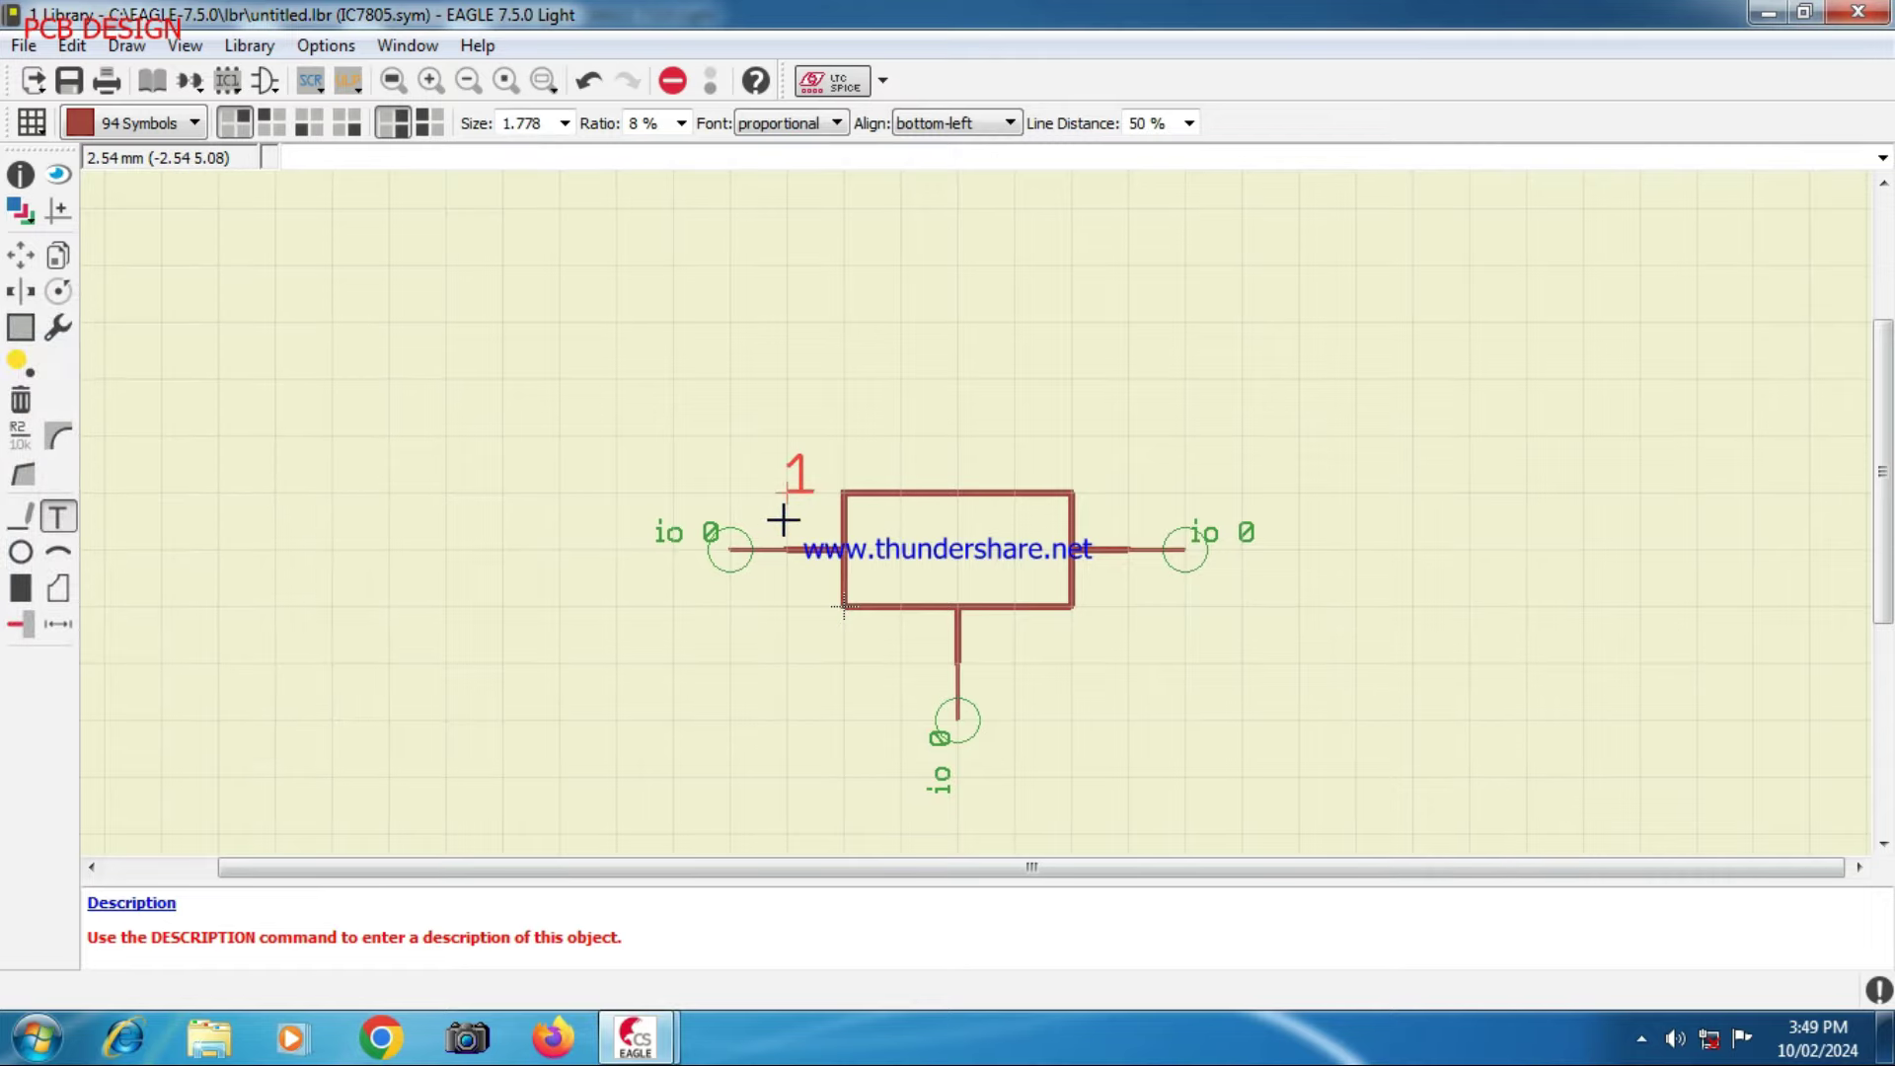
left_click(777, 599)
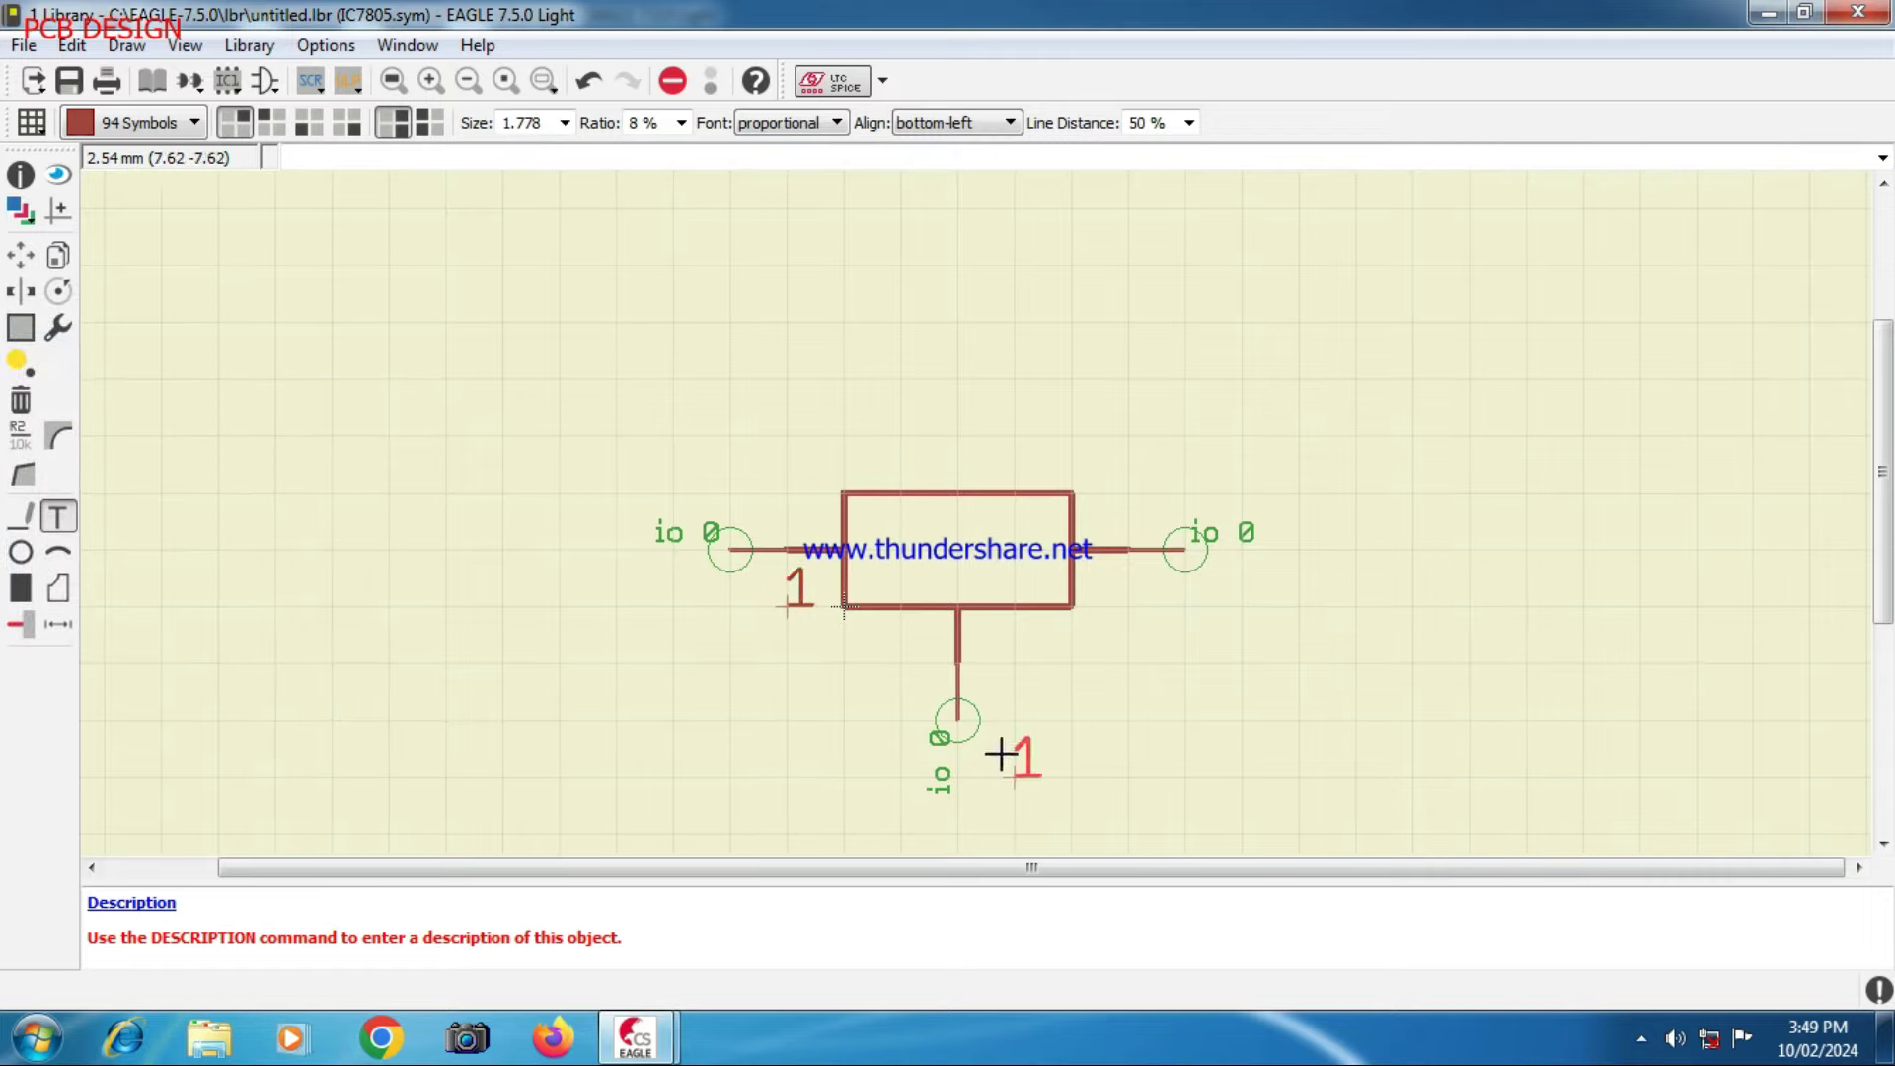
left_click(1029, 679)
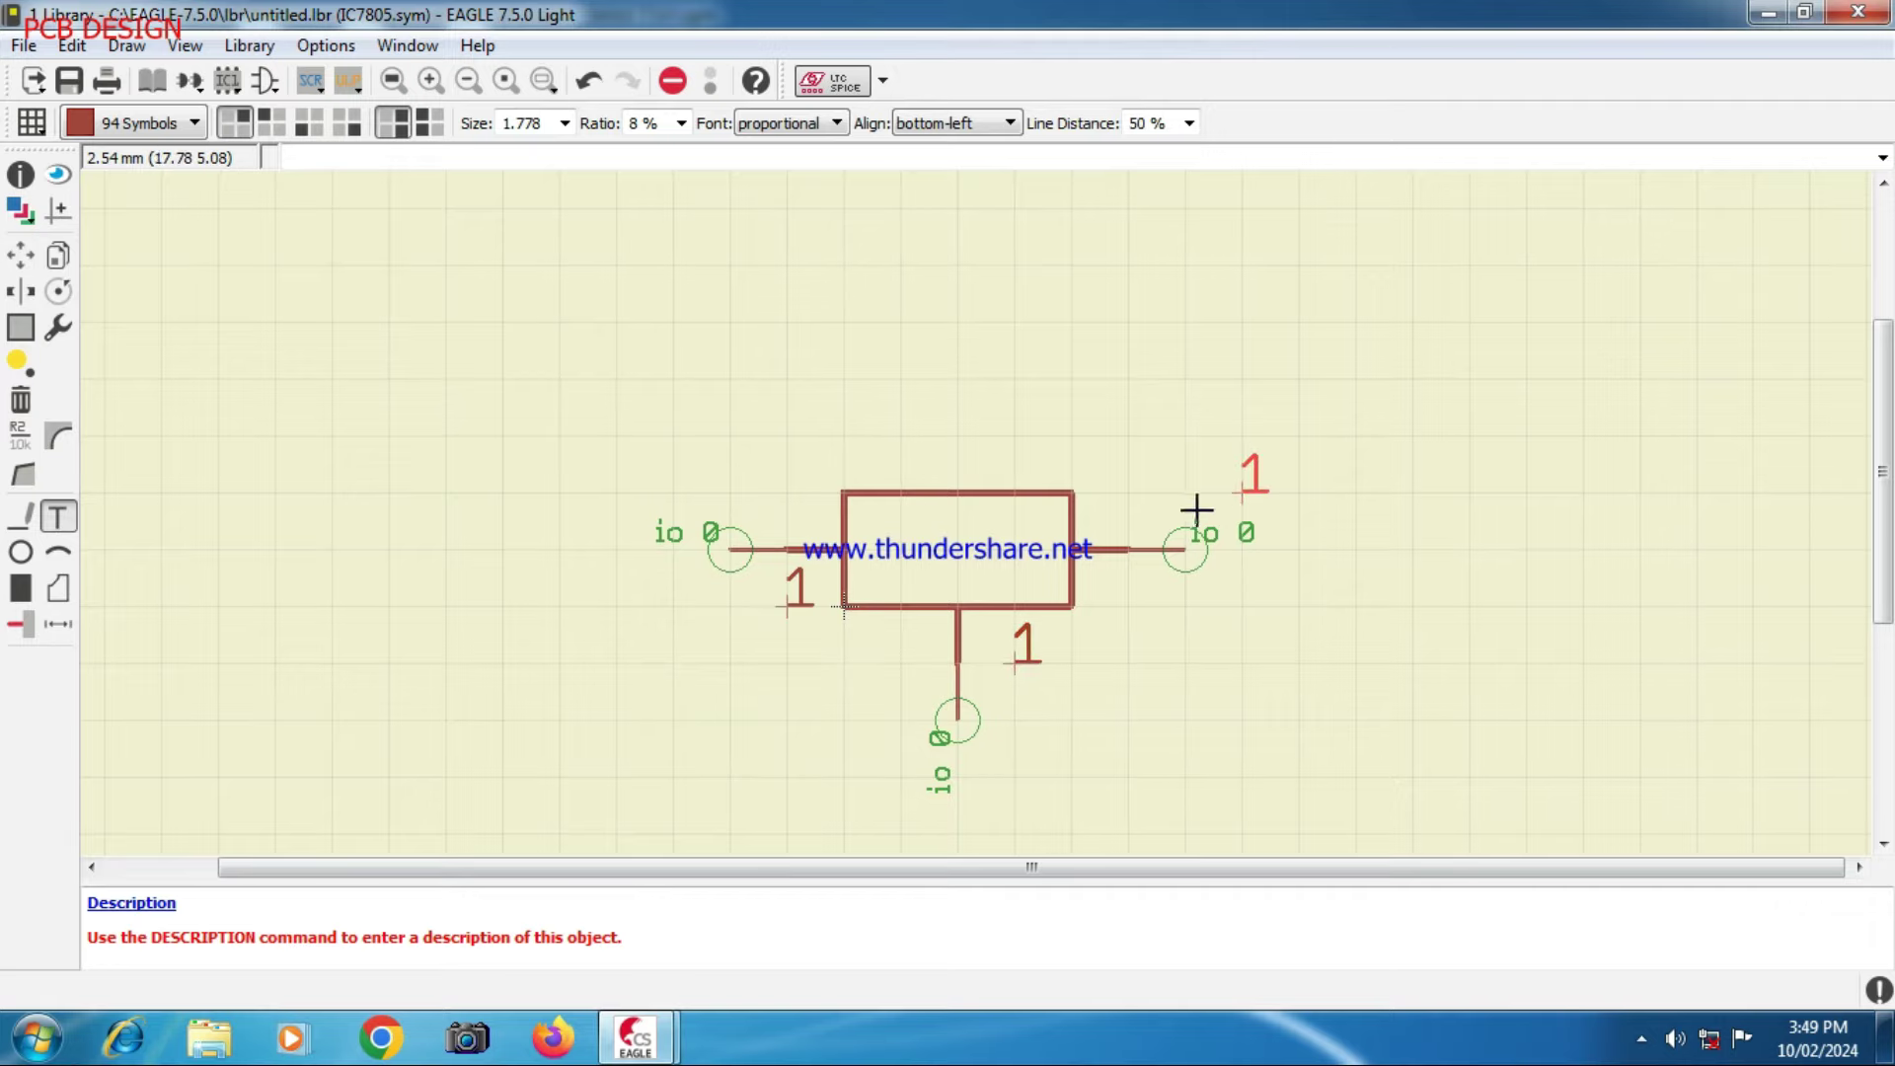
left_click(1132, 617)
key("Escape")
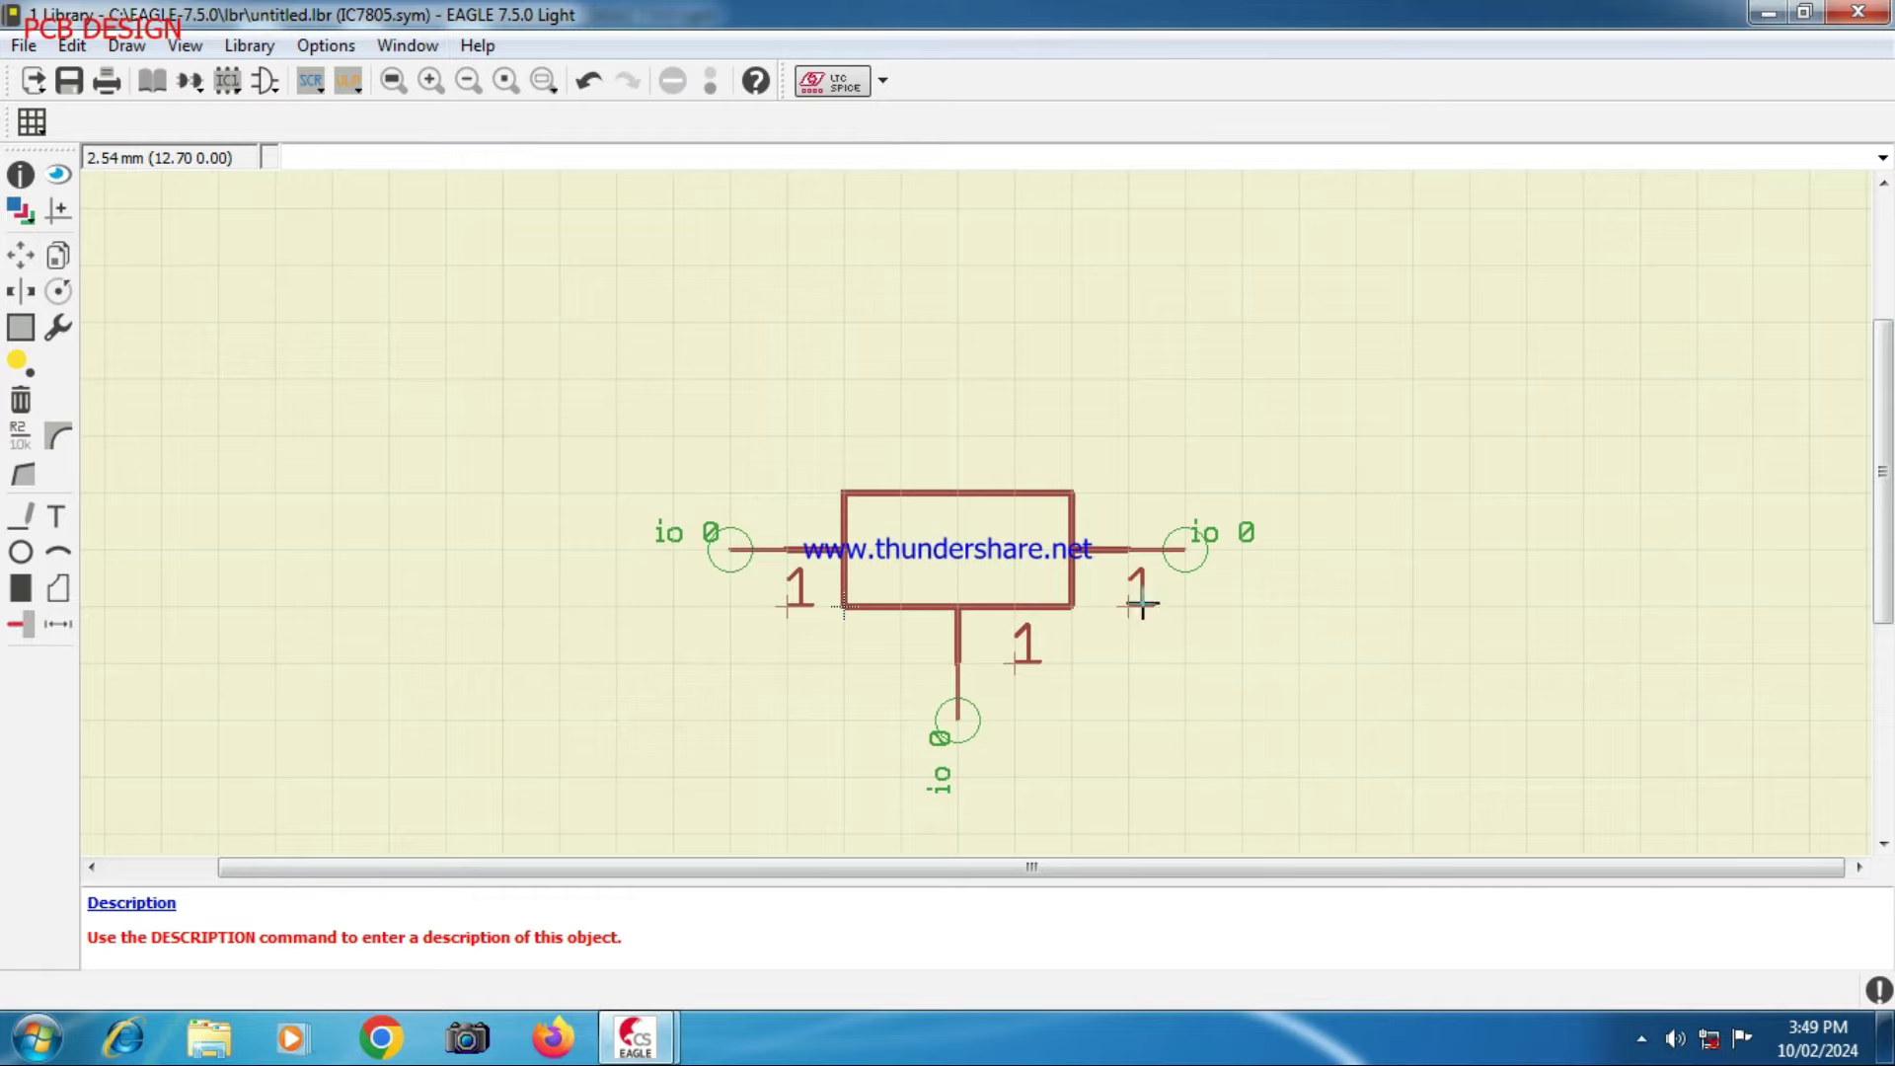
- Change the text label below the symbol's right lead to 3
left_click(59, 174)
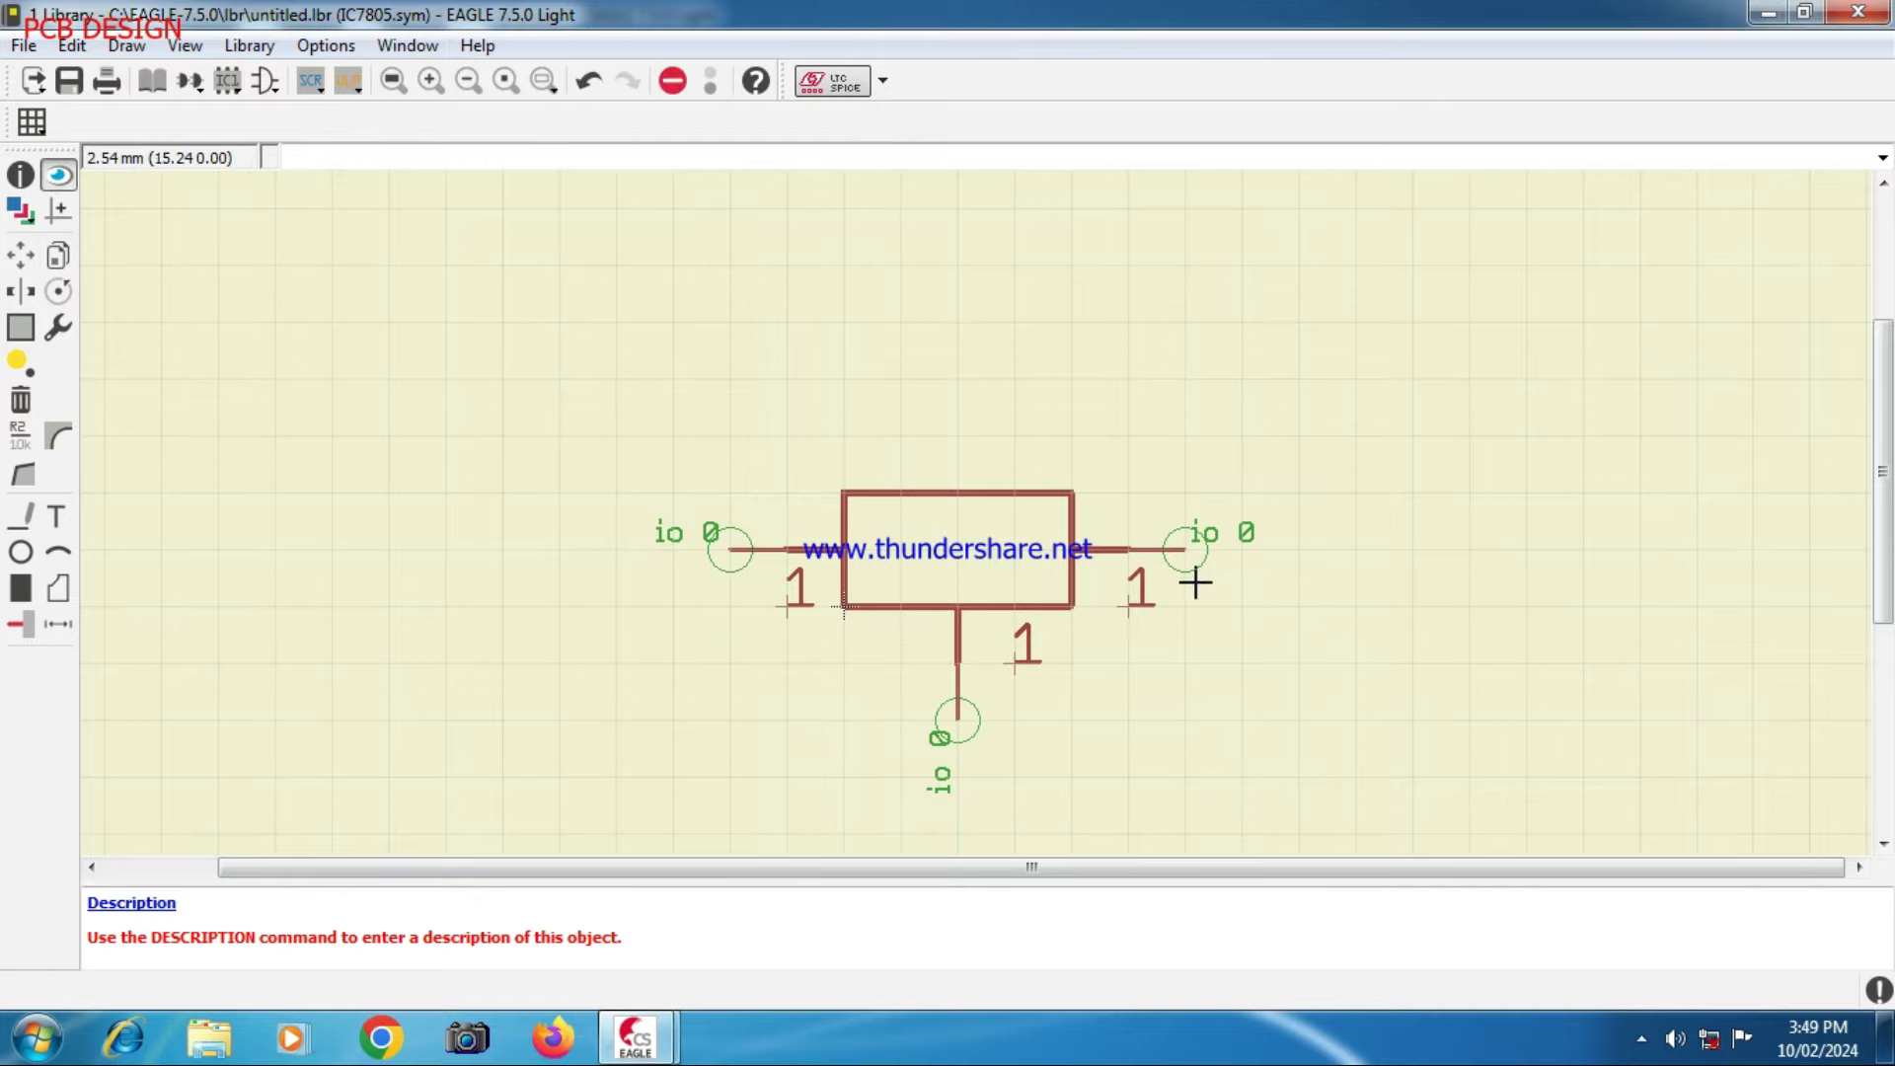
right_click(1136, 600)
left_click(1219, 815)
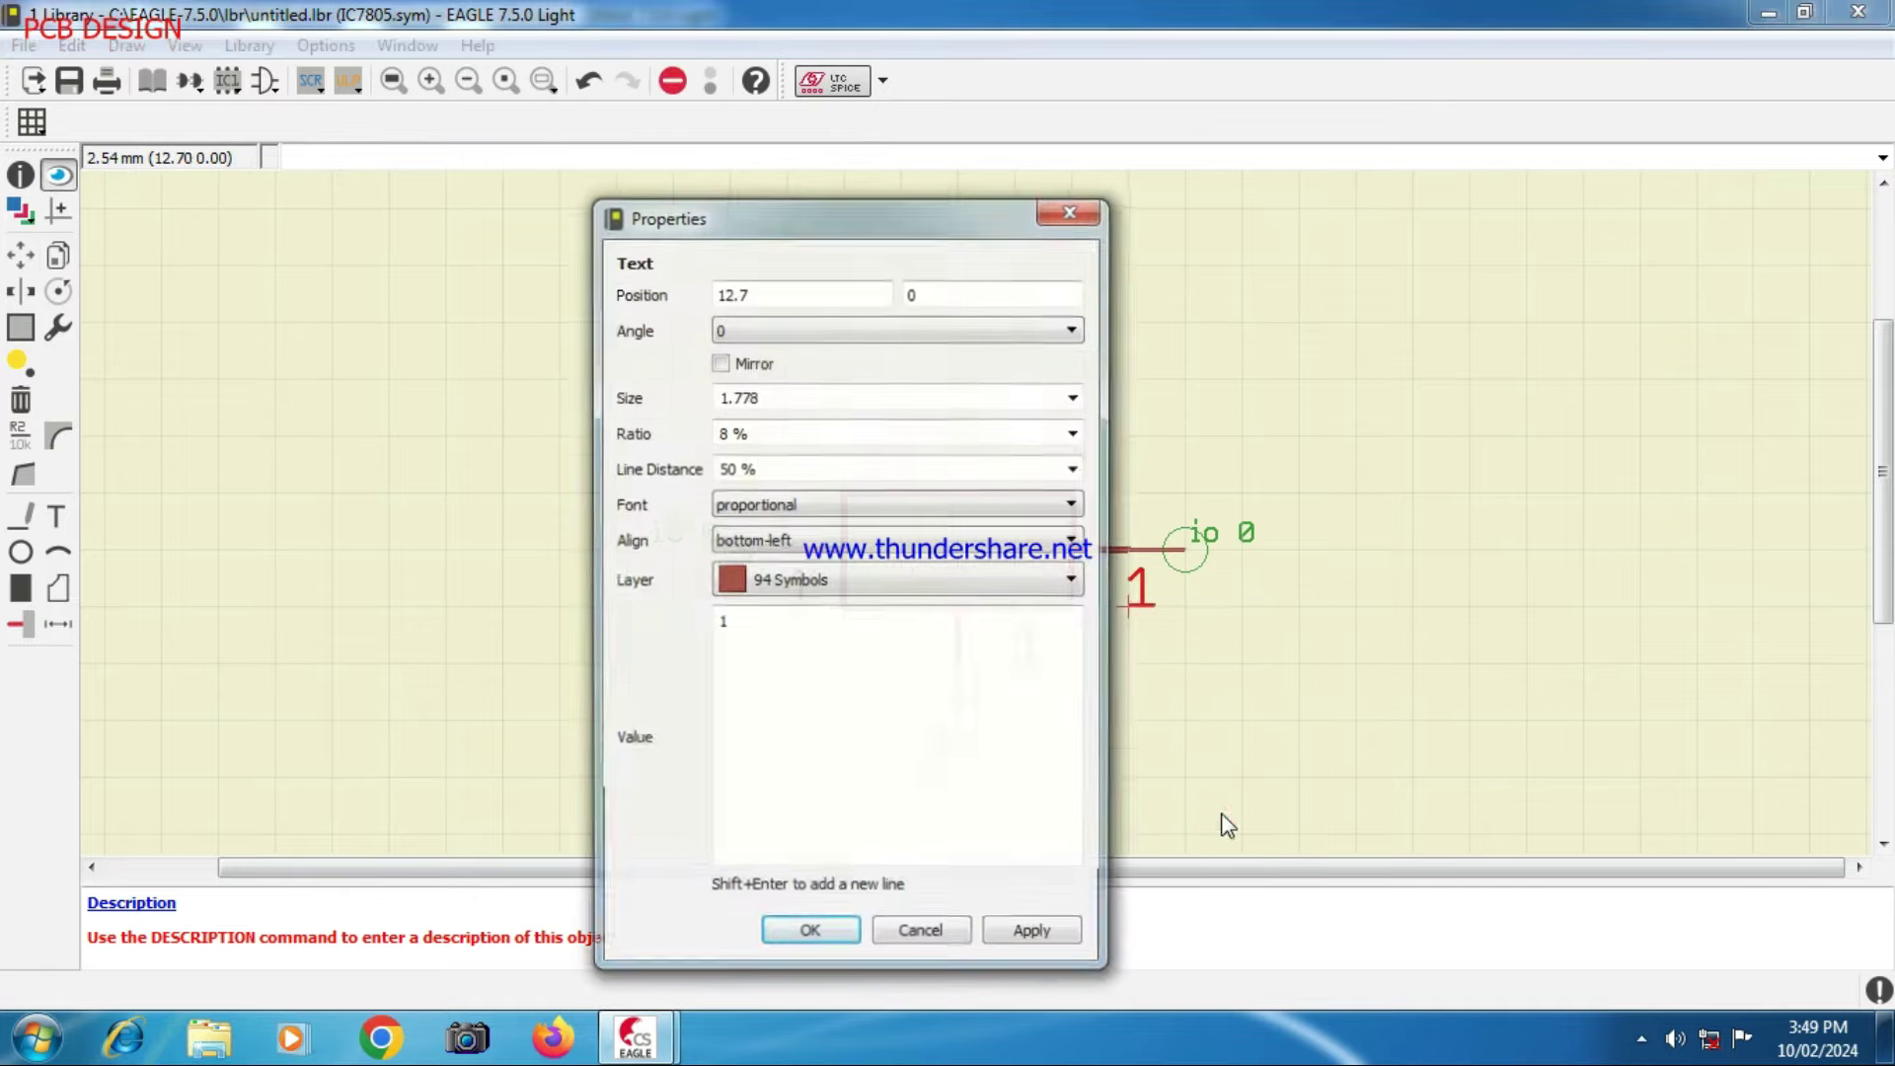
left_click_drag(732, 626, 719, 628)
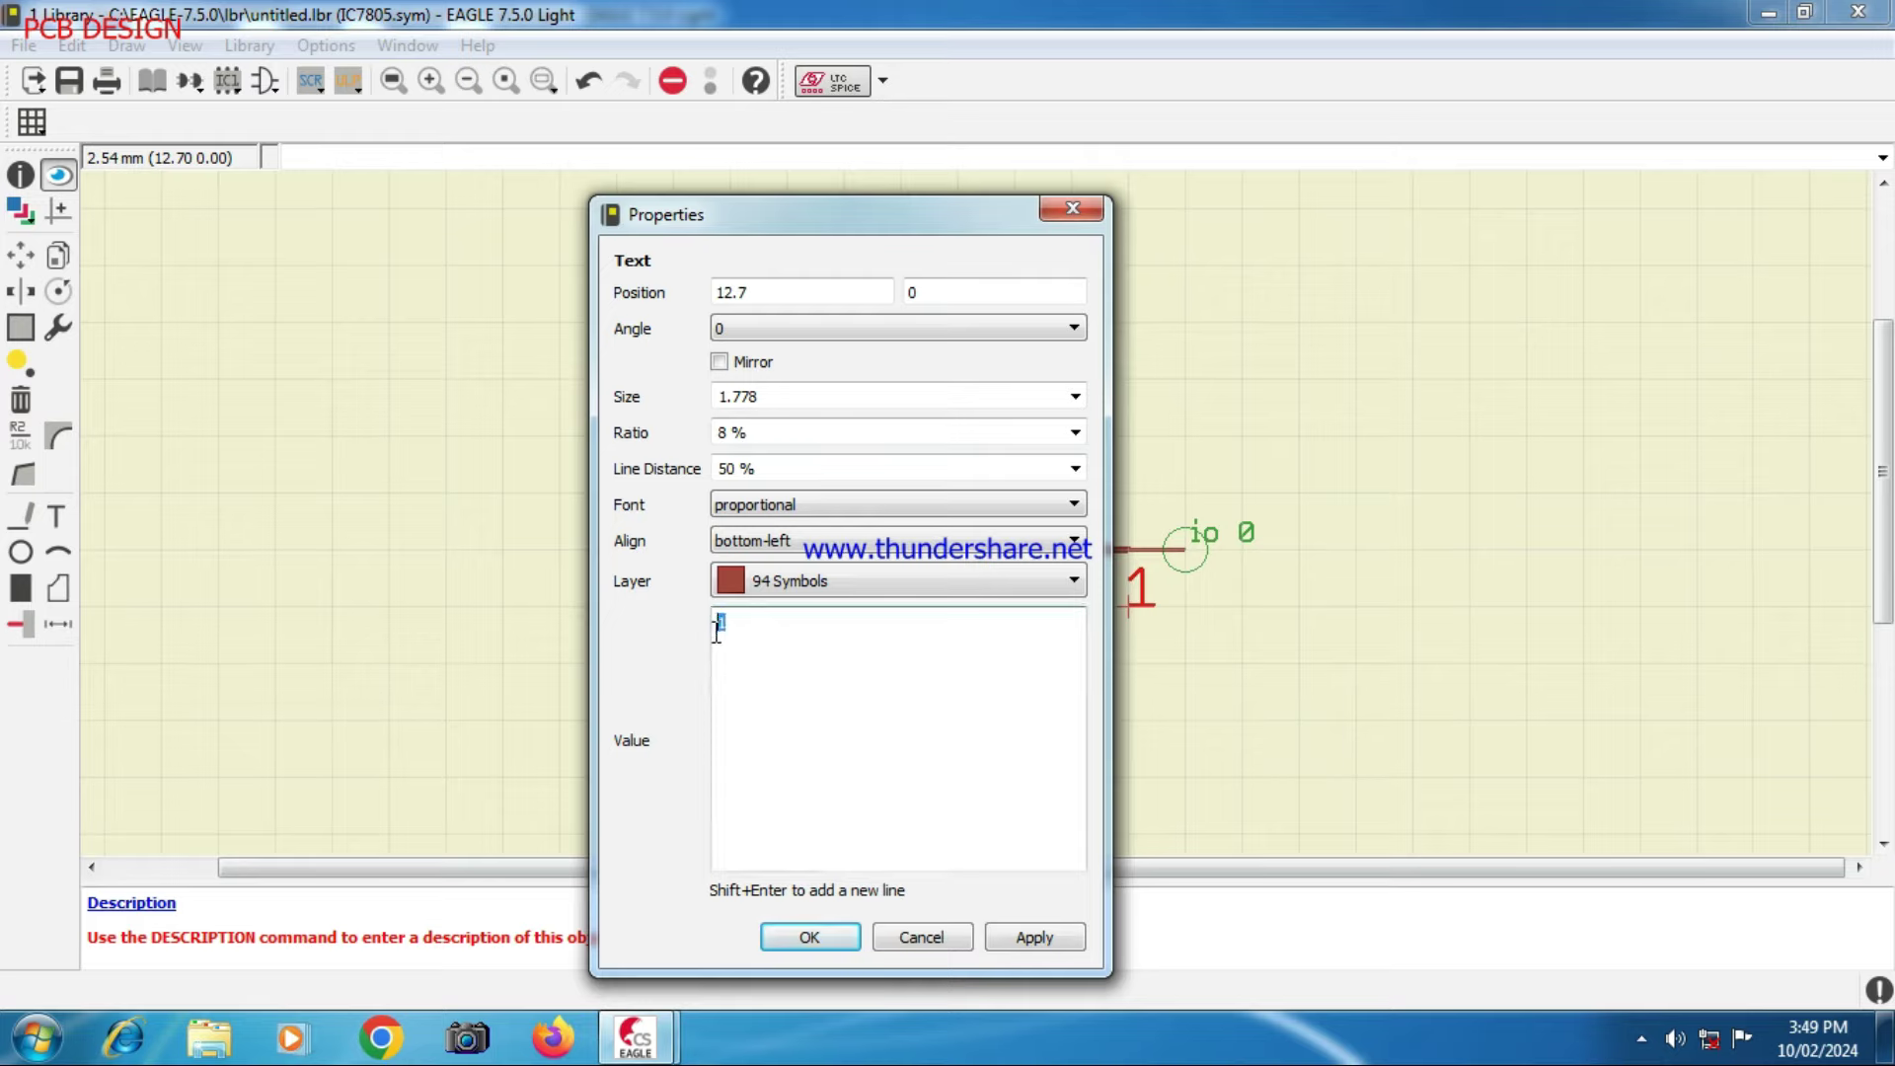
left_click(1022, 943)
left_click(814, 933)
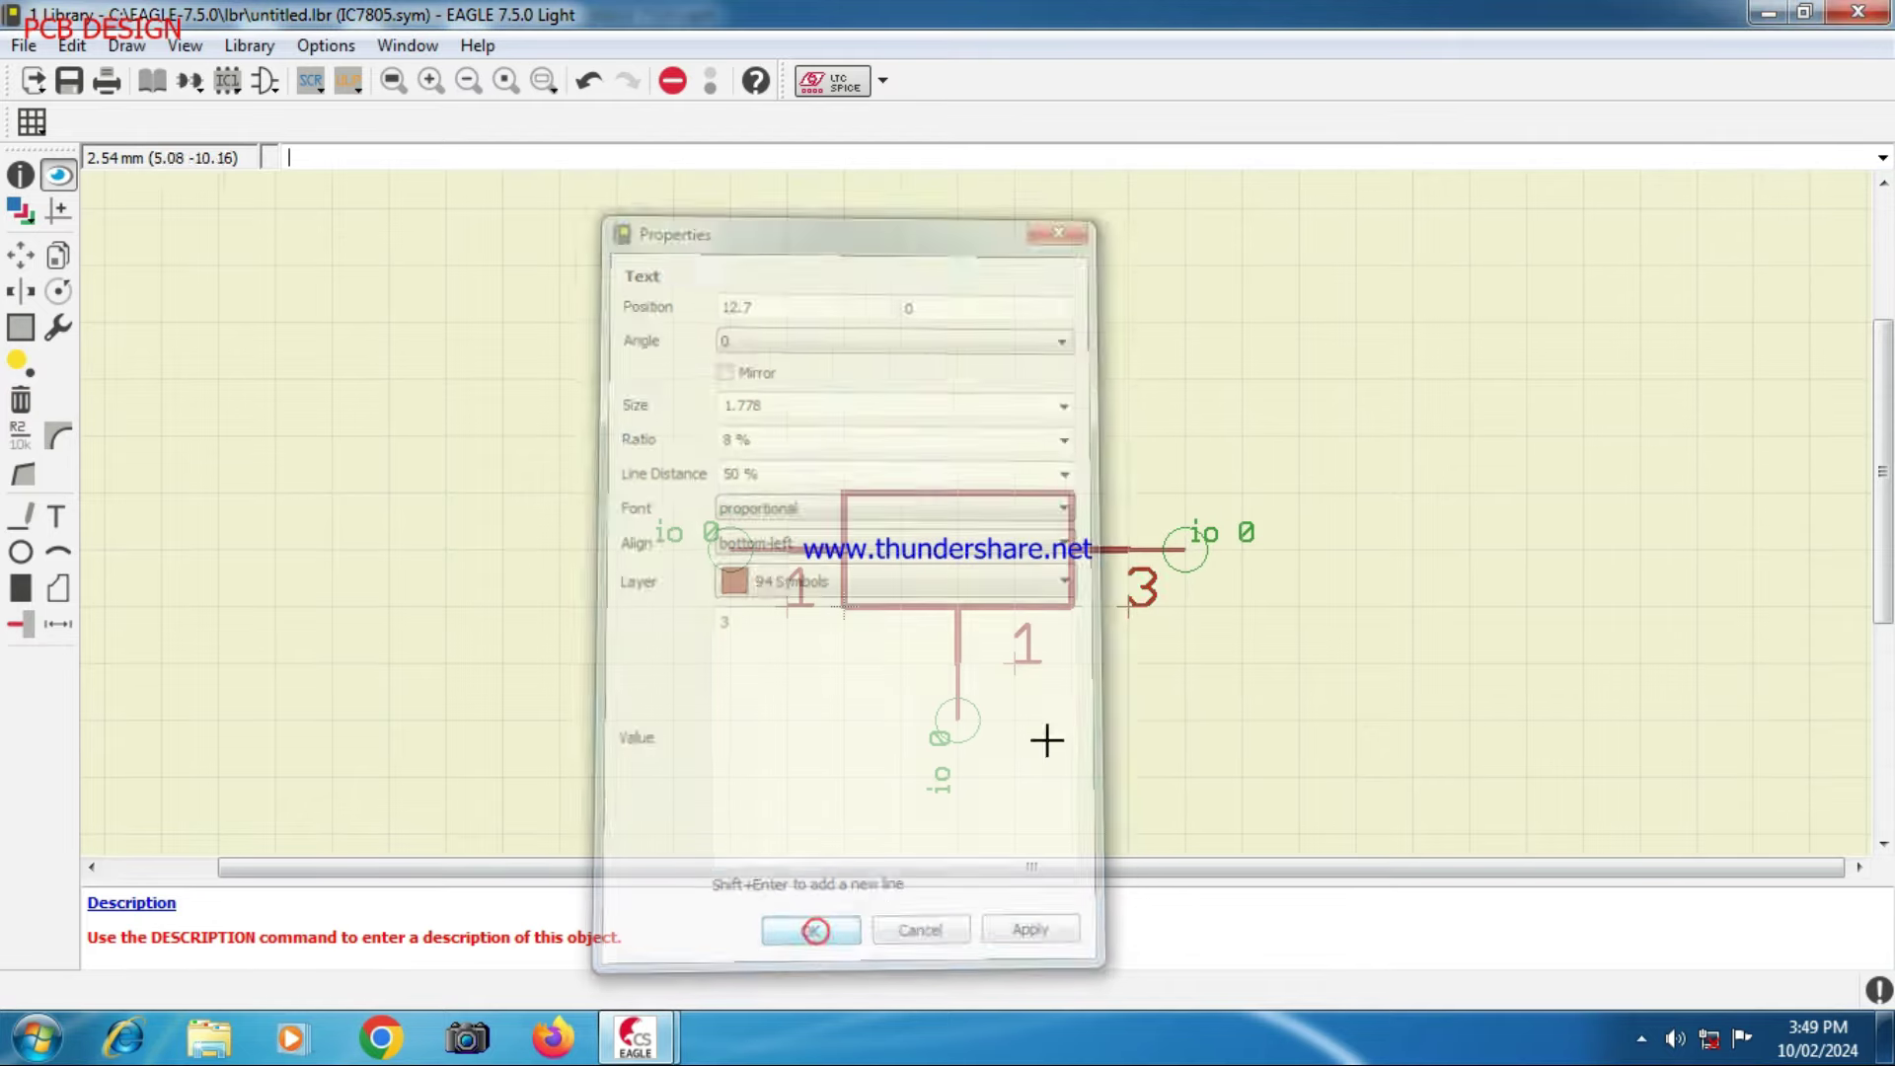
- Change the text label beside the symbol's bottom lead to 2
right_click(1017, 668)
left_click(1118, 883)
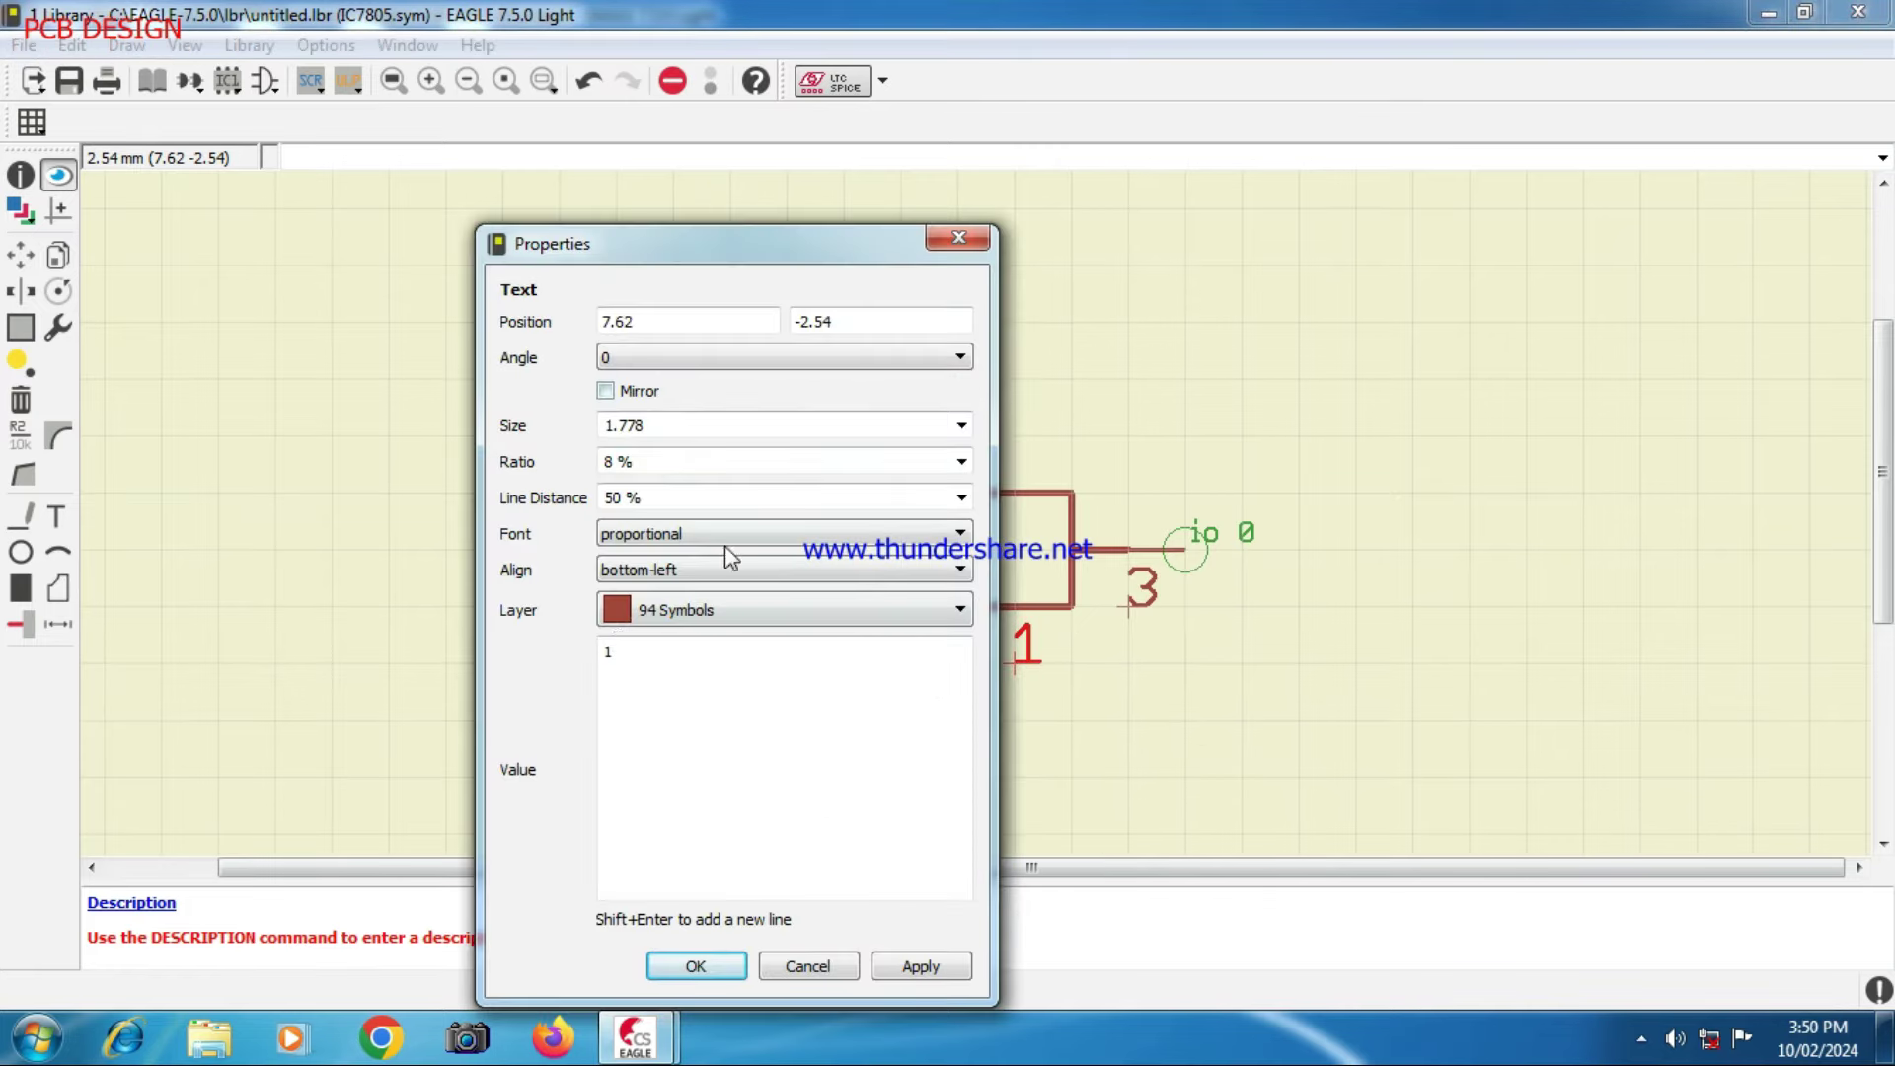
left_click(618, 691)
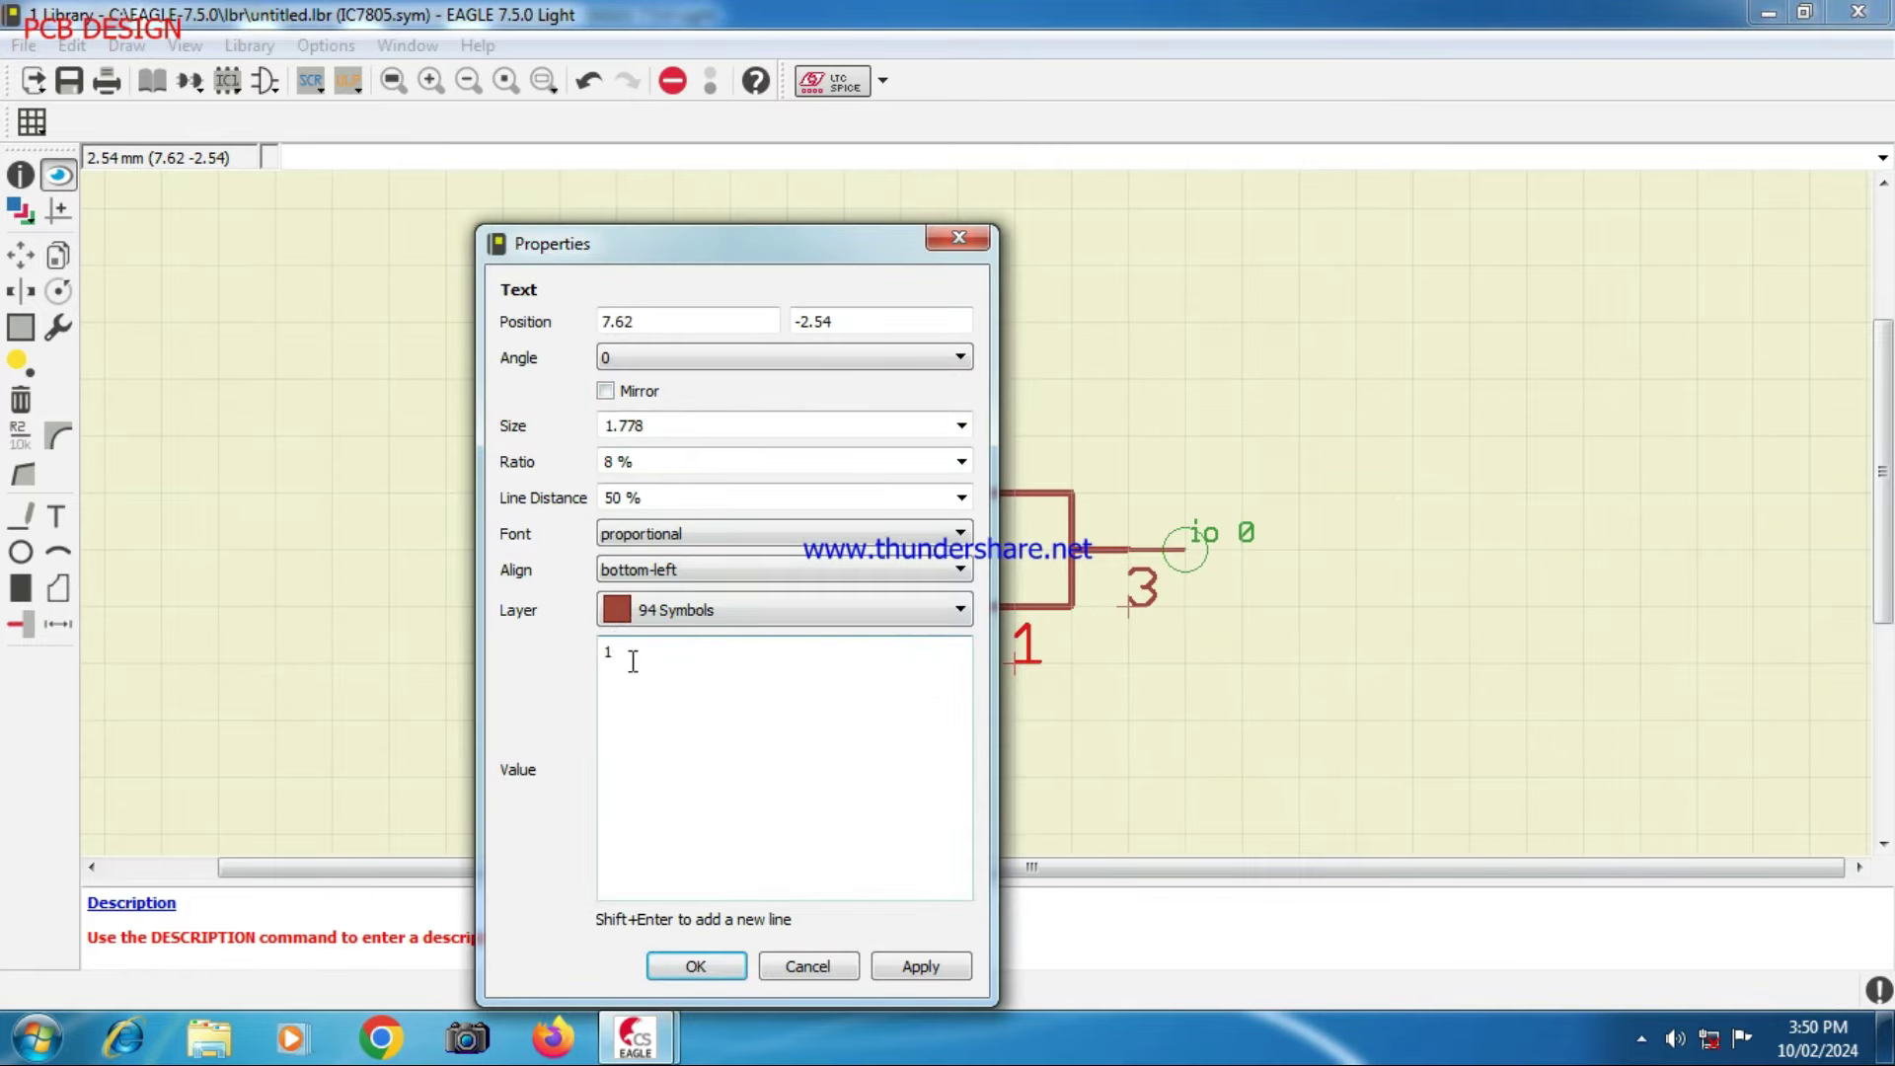
double_click(608, 651)
left_click(920, 966)
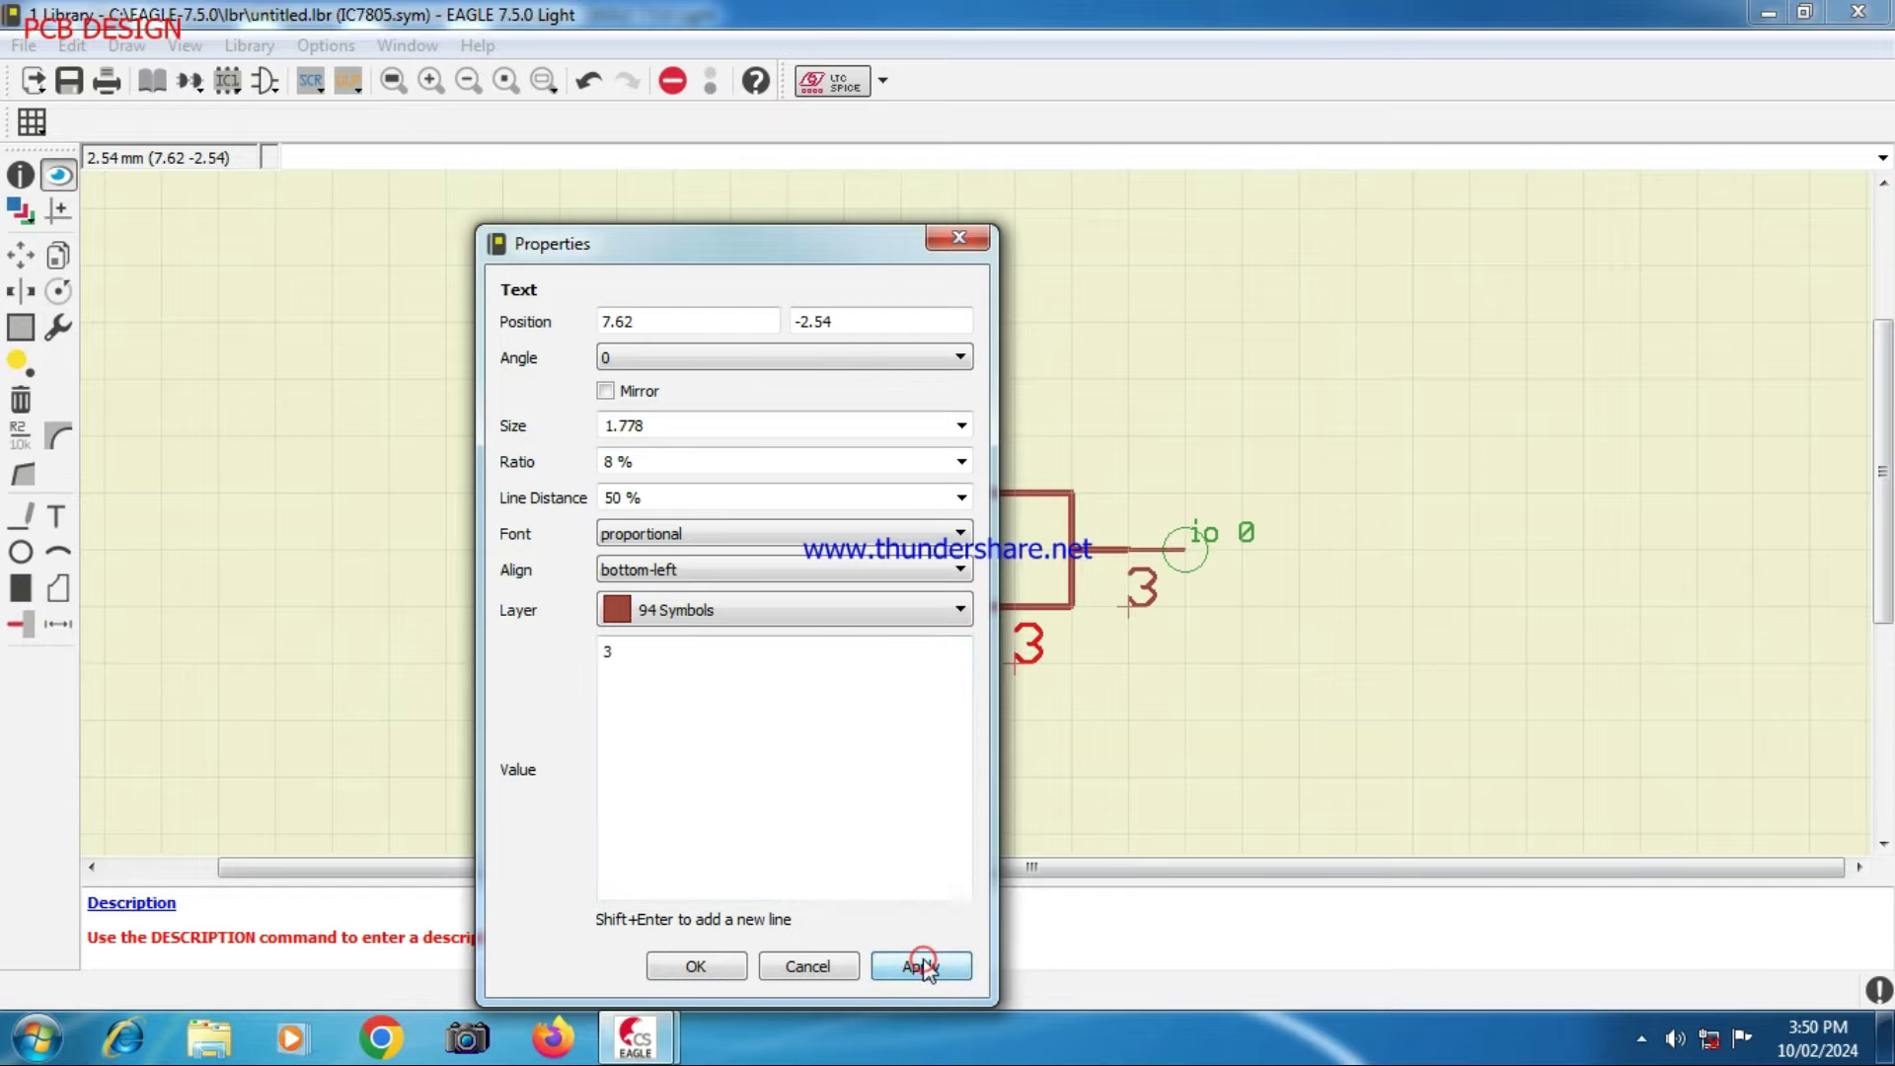
left_click(609, 662)
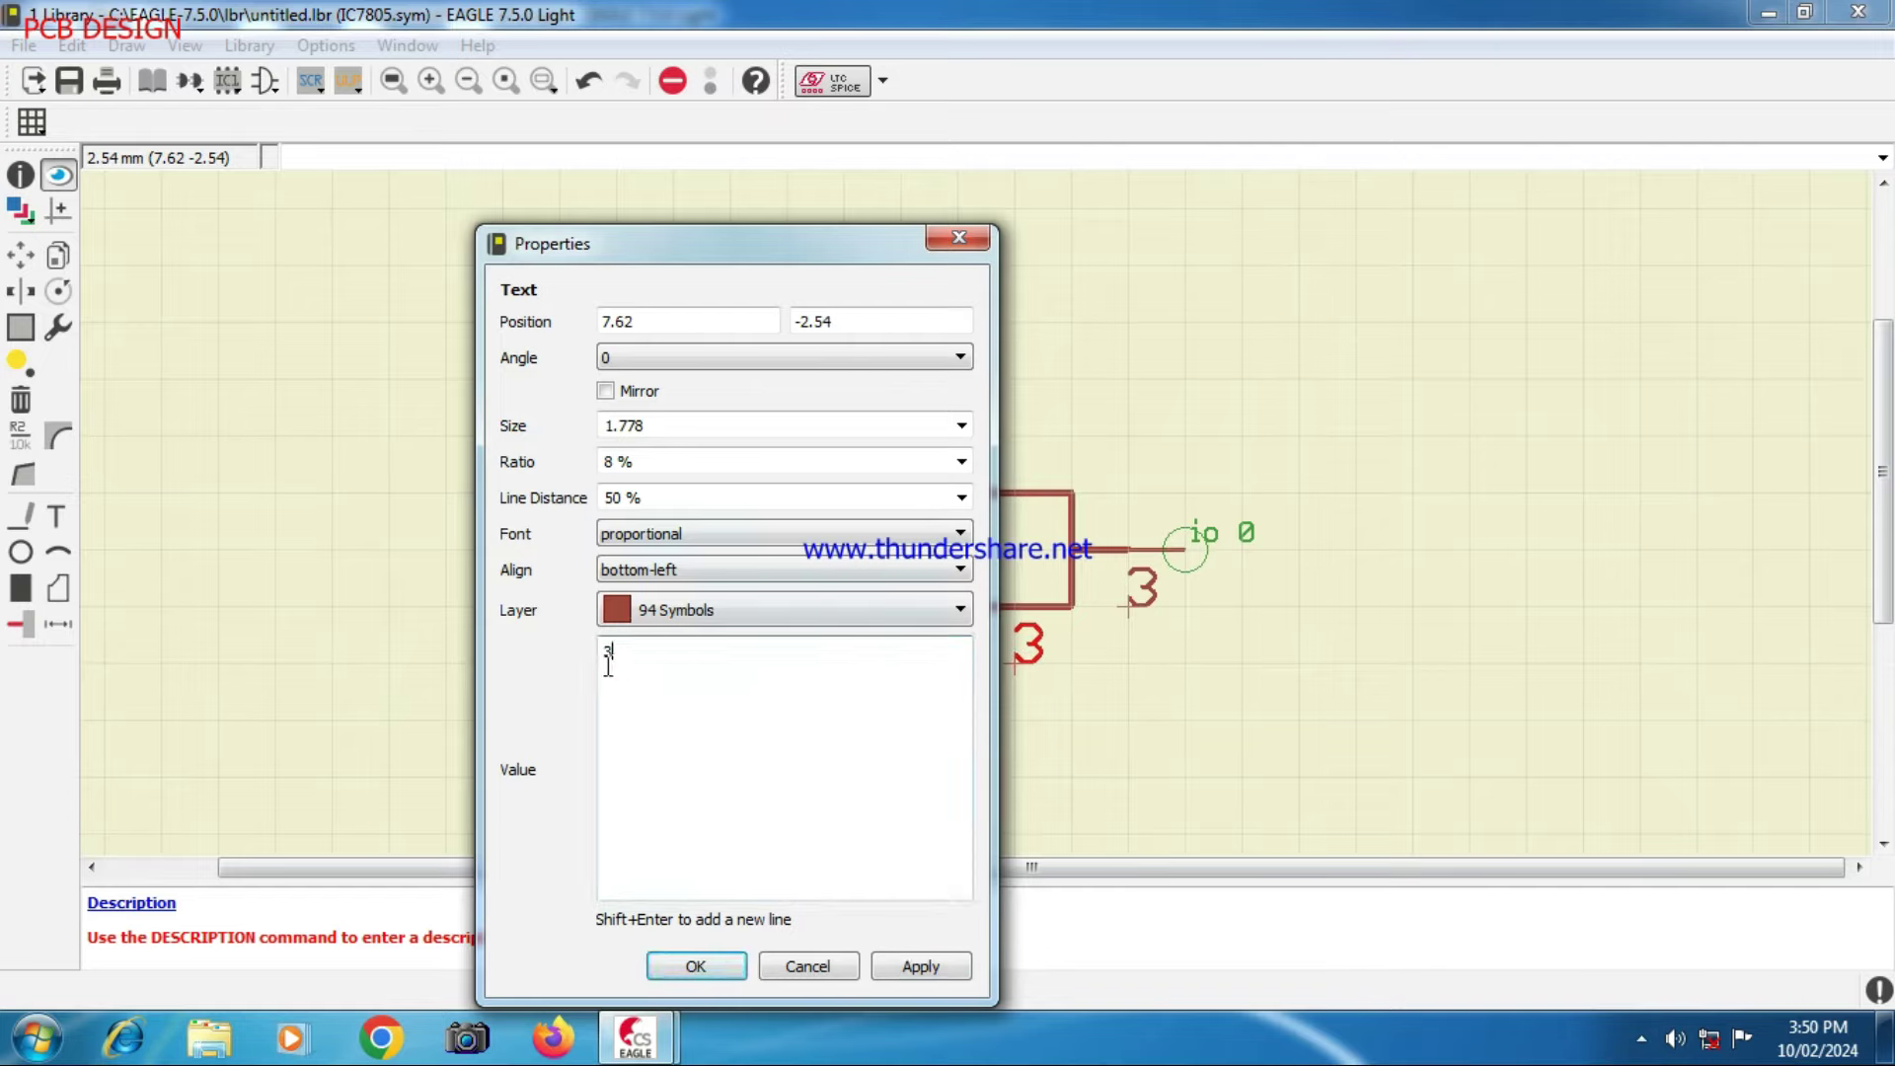
left_click_drag(630, 652, 604, 651)
type("2")
left_click(921, 967)
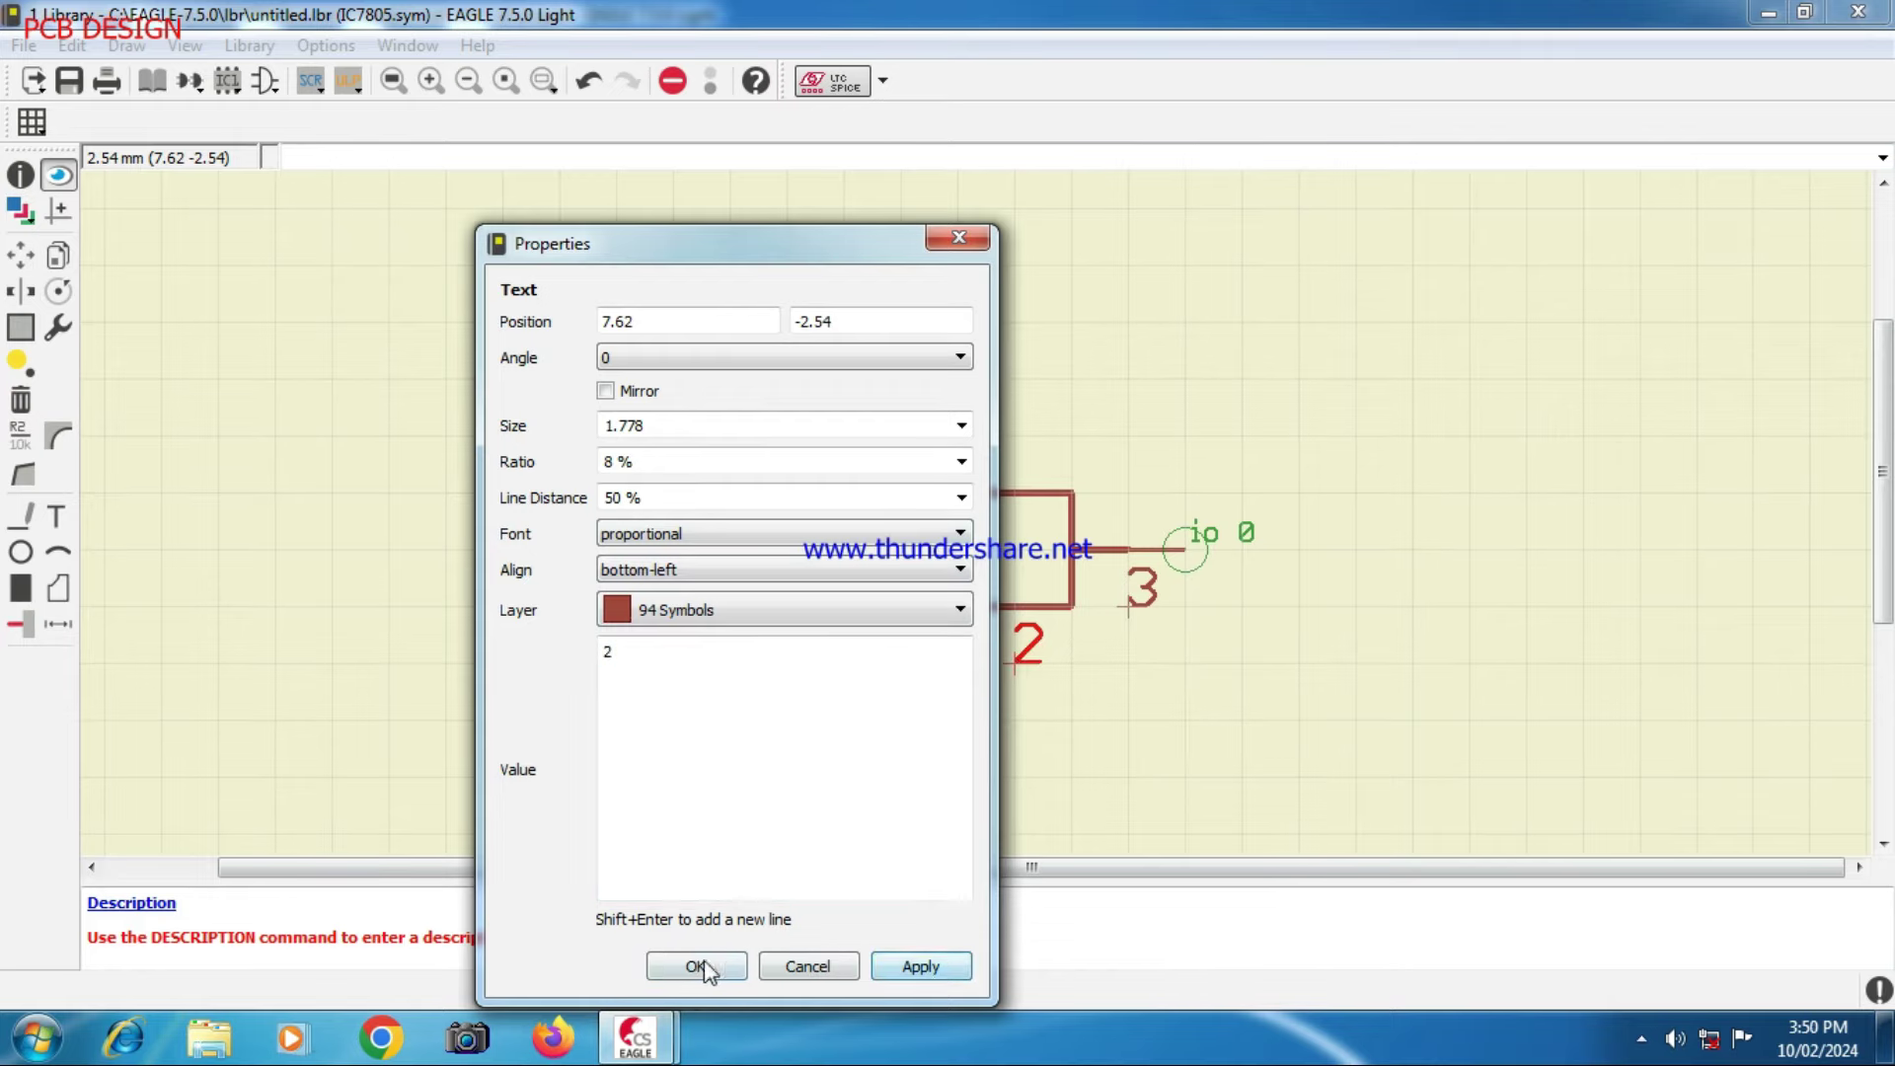
left_click(696, 967)
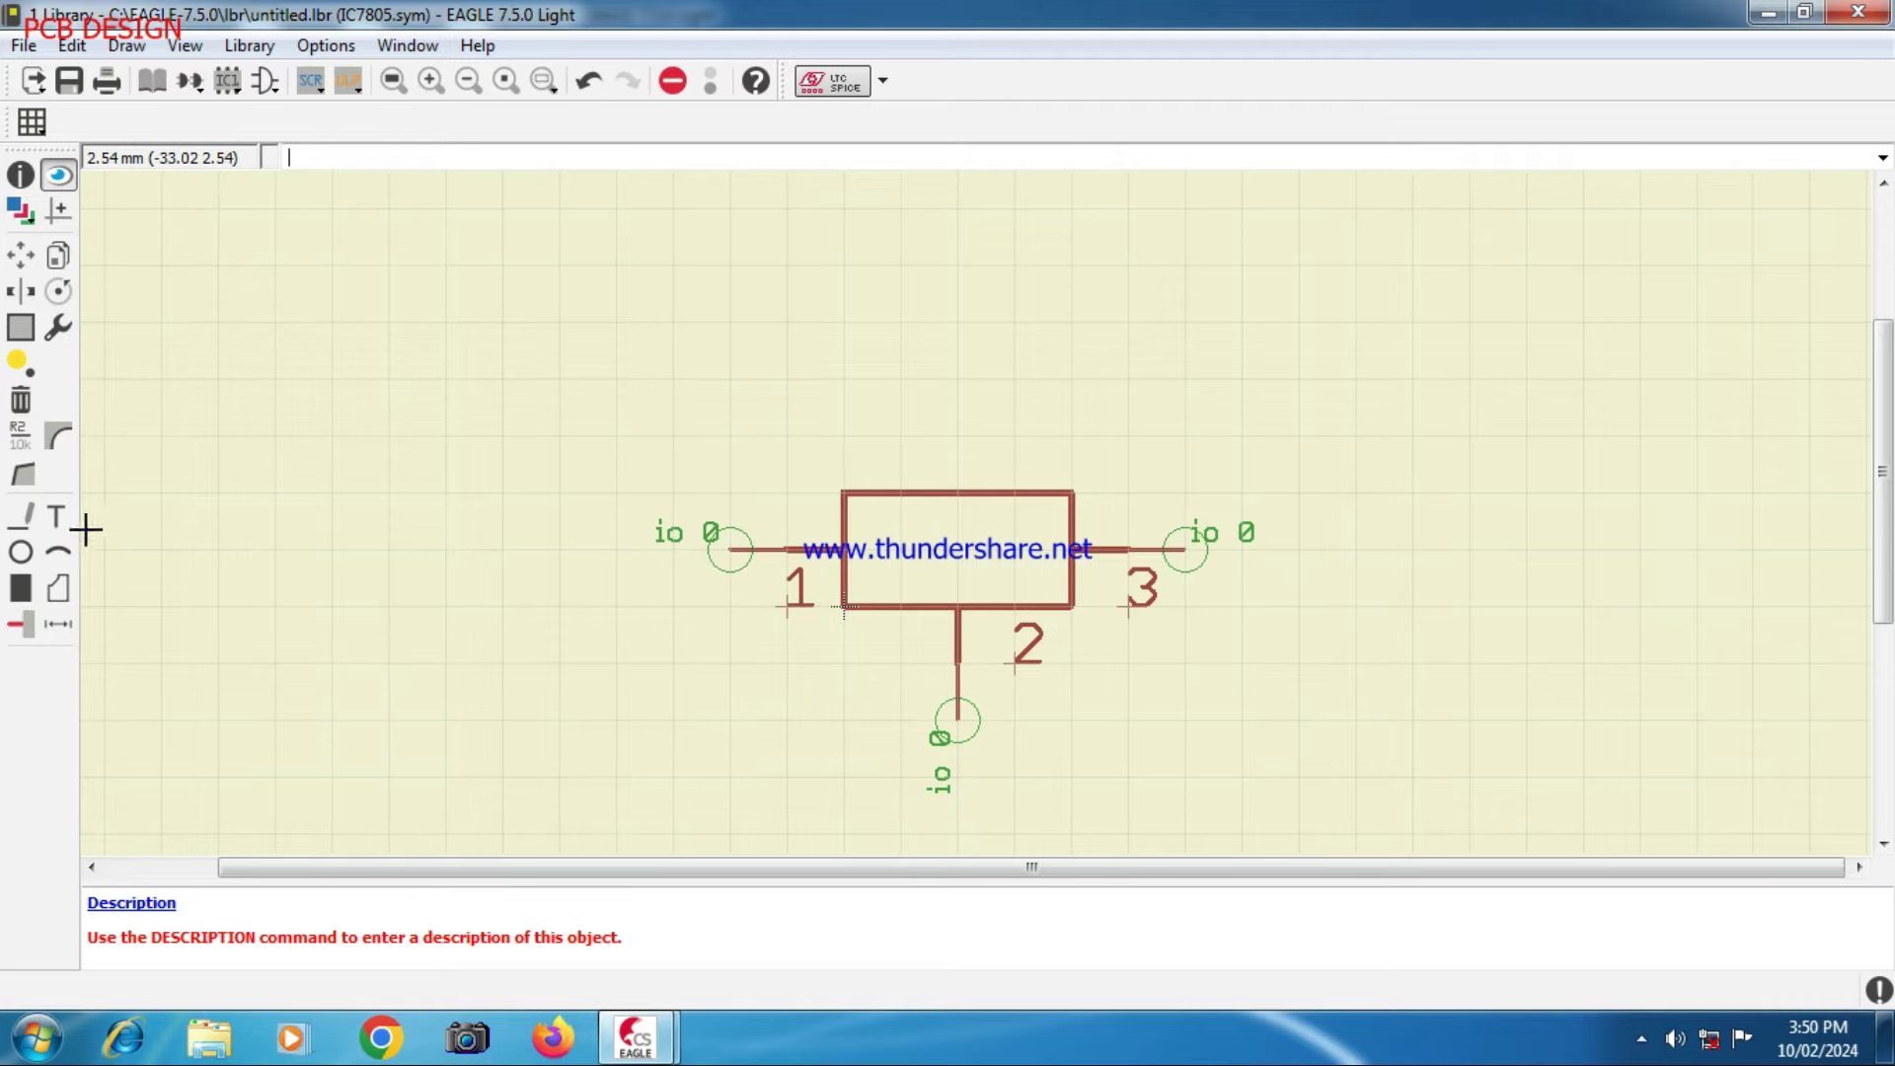
- Place a >NAME text placeholder above the symbol's rectangle on the 94 Symbols layer
left_click(56, 515)
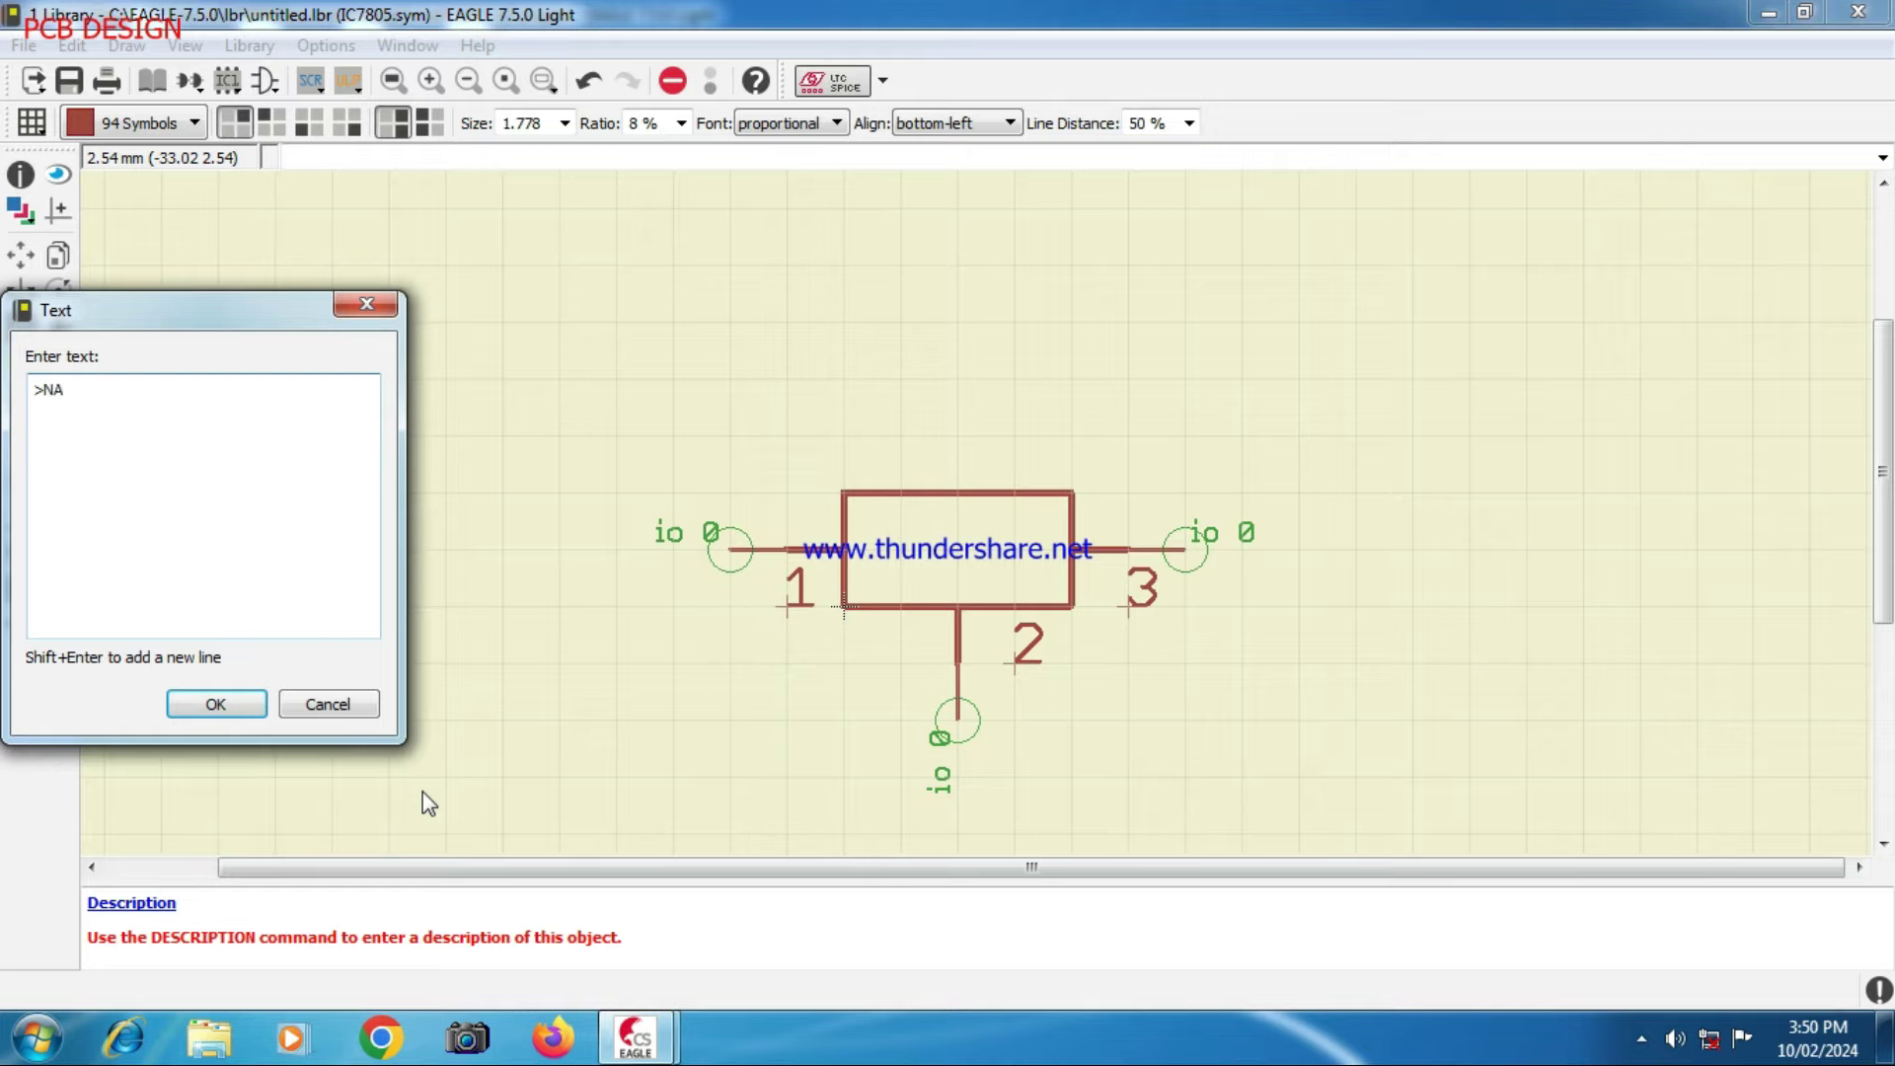
left_click(220, 703)
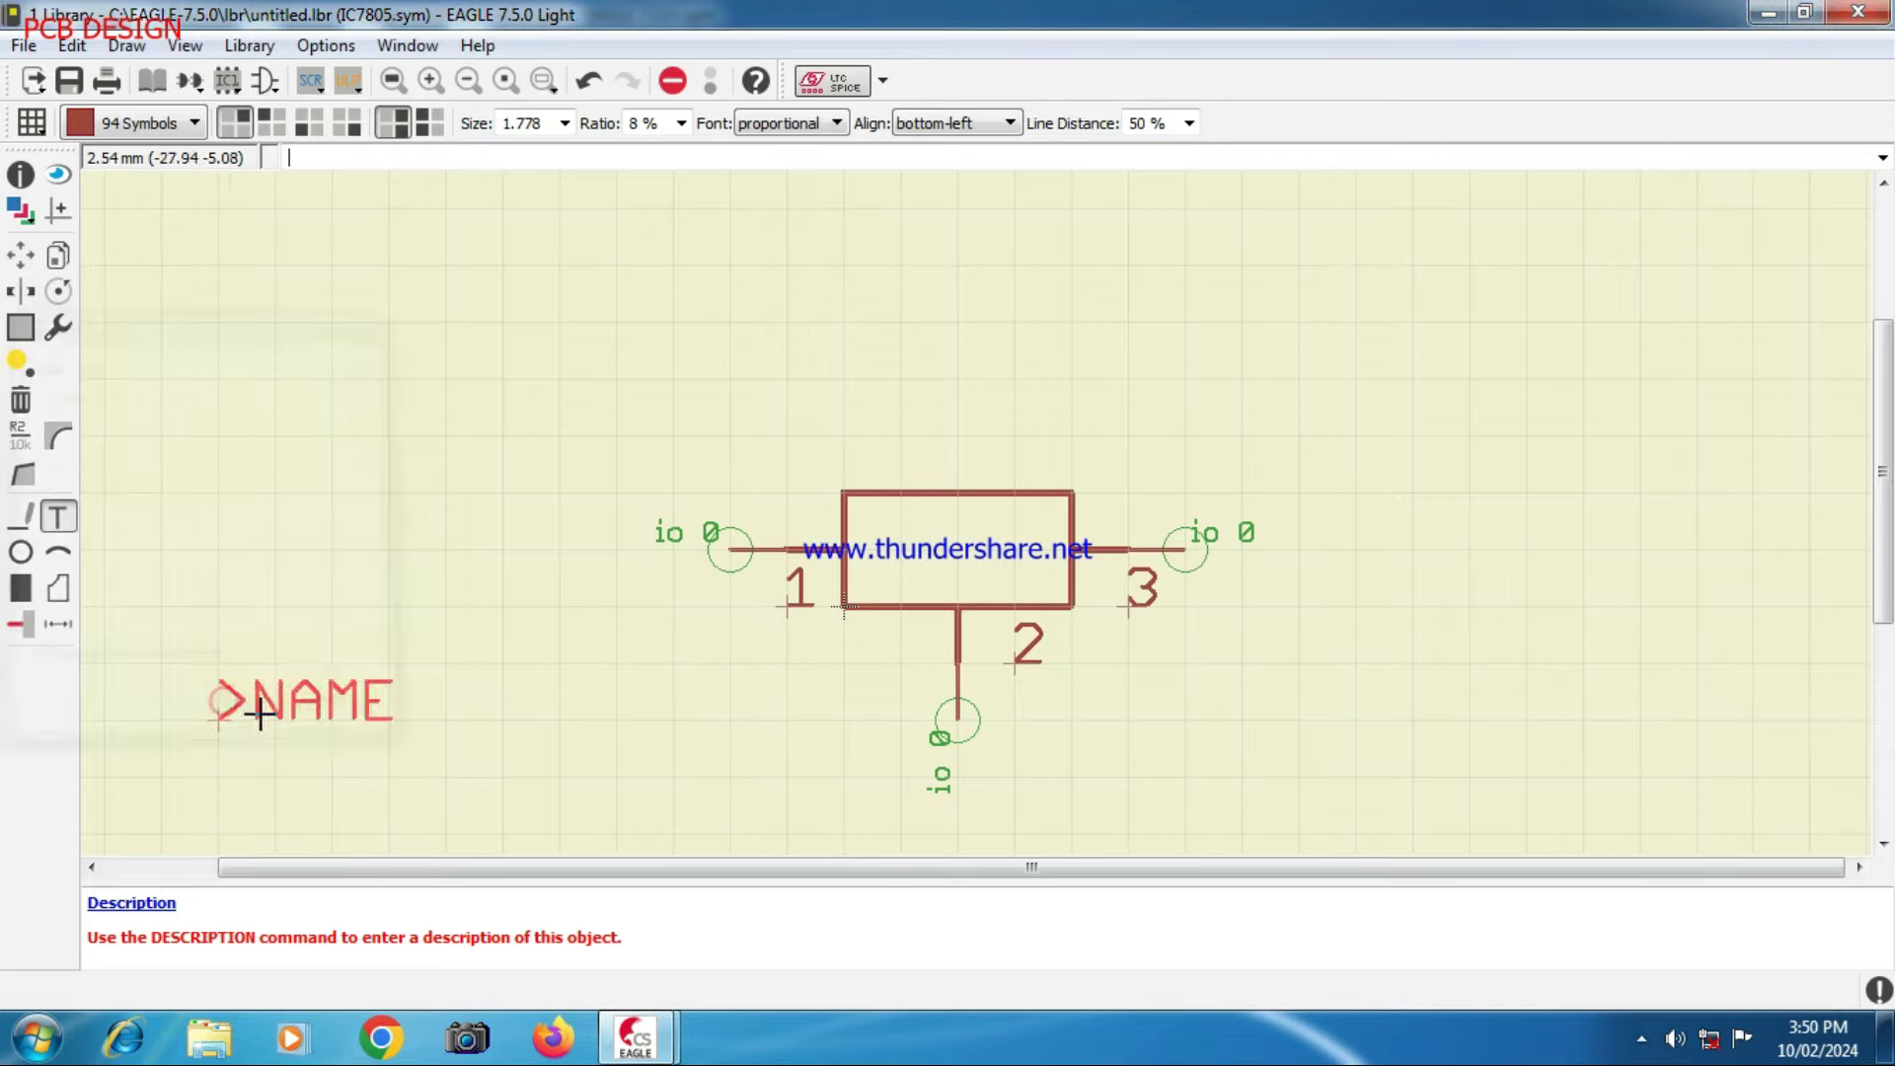
left_click(884, 447)
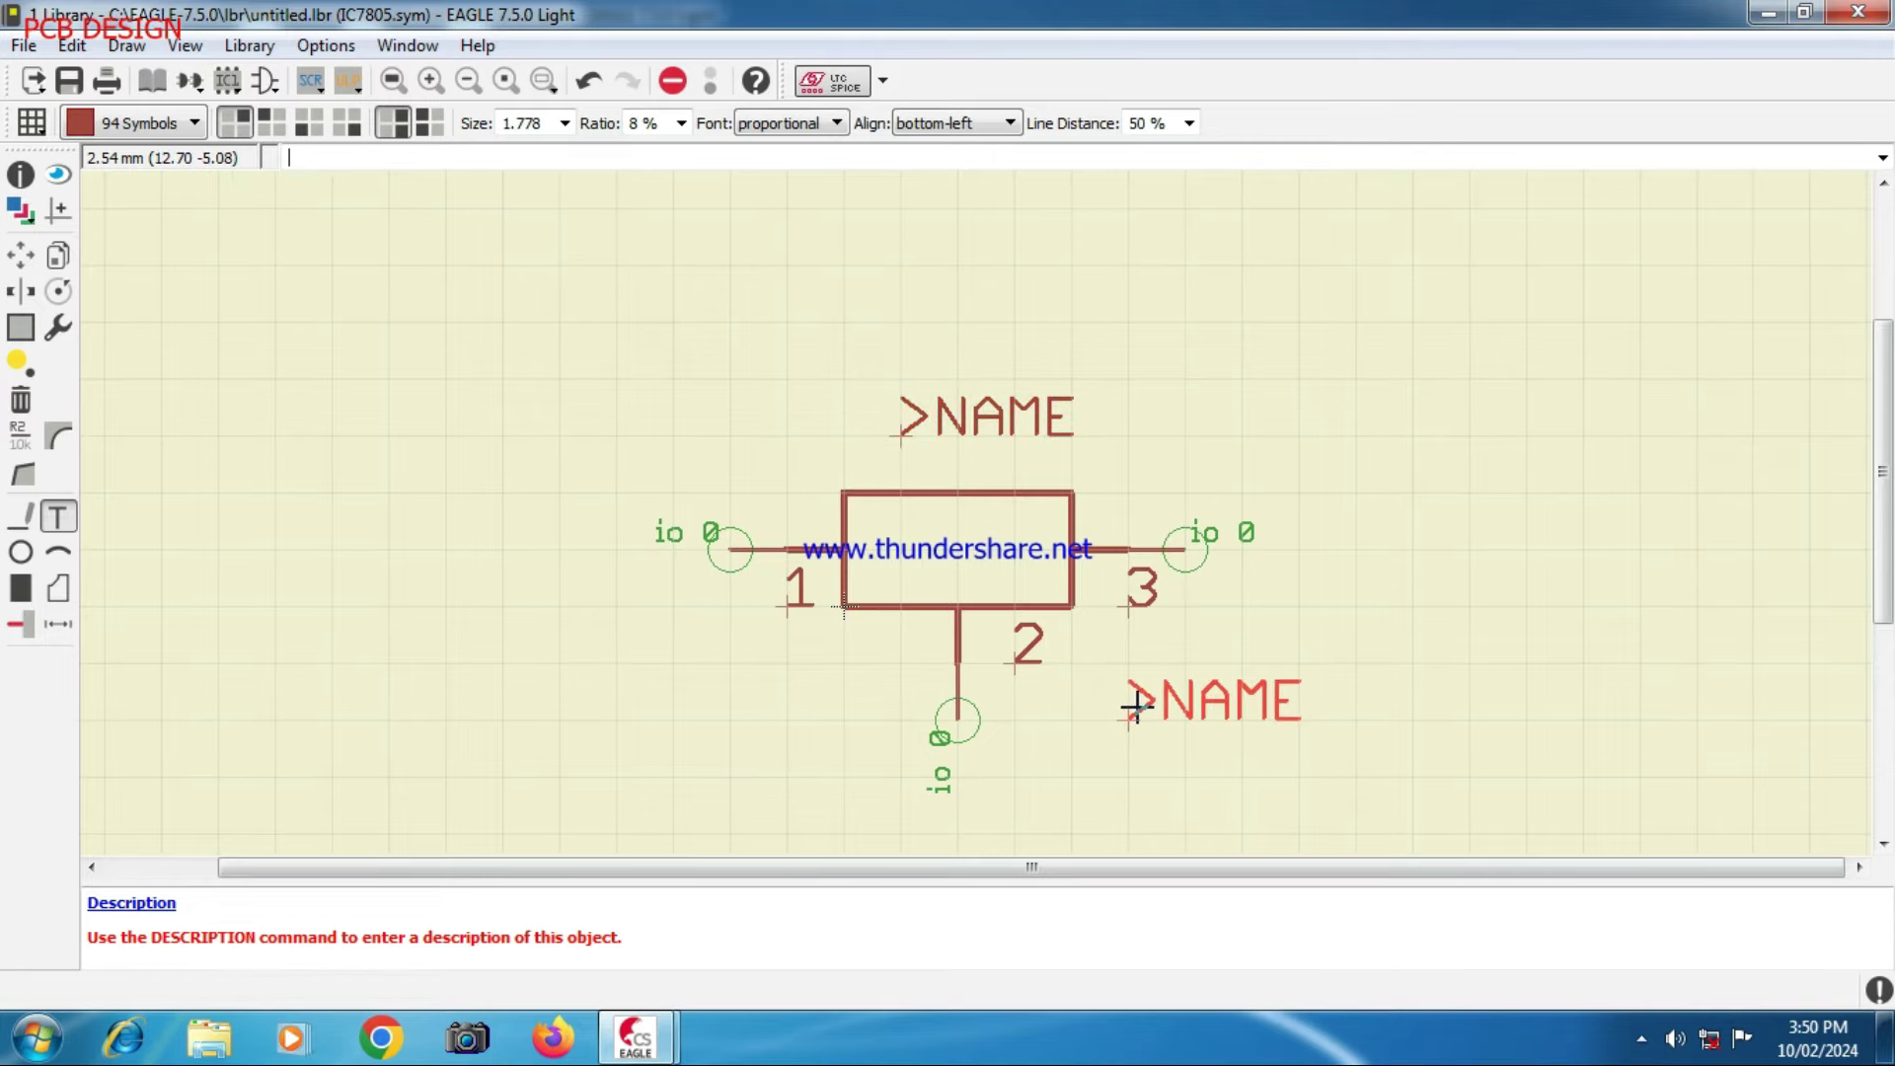
- Place a >VALUE text placeholder below the symbol, to the left of its bottom lead
key("Escape")
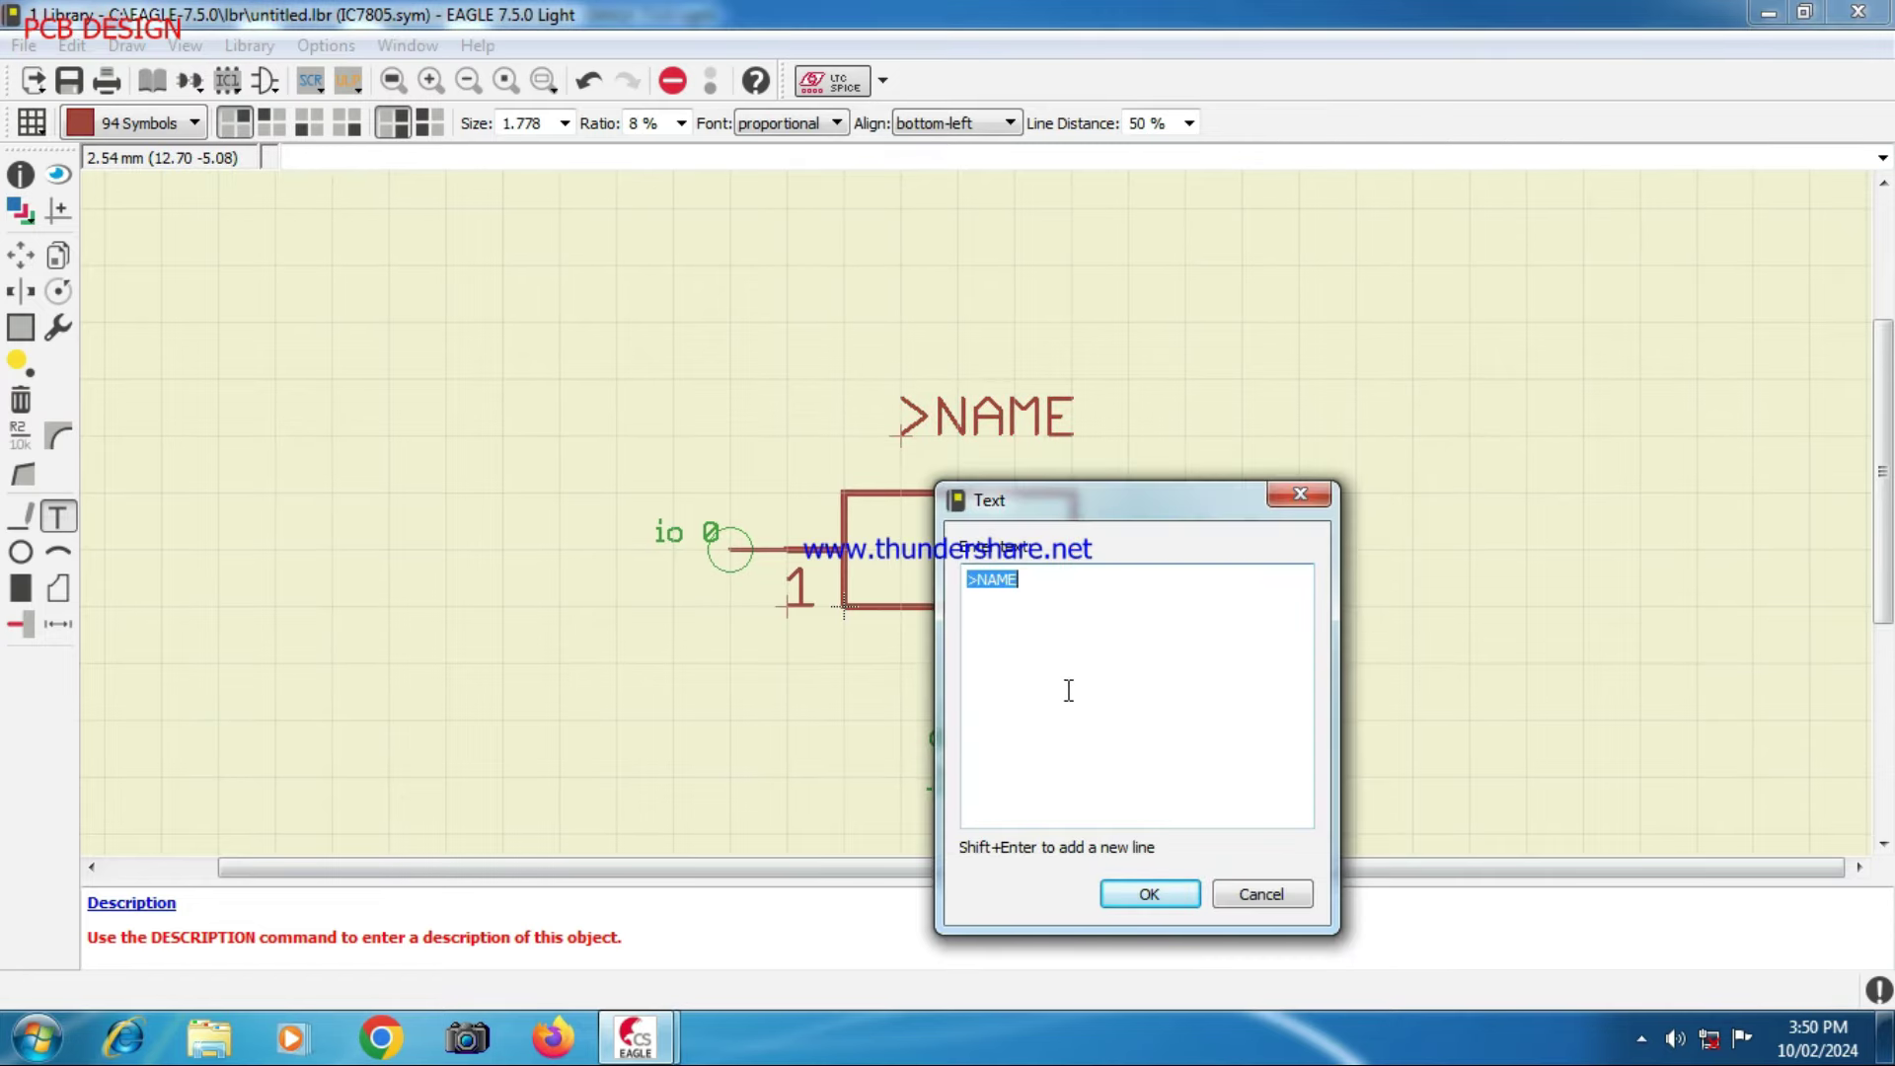
left_click(1060, 587)
left_click(1156, 895)
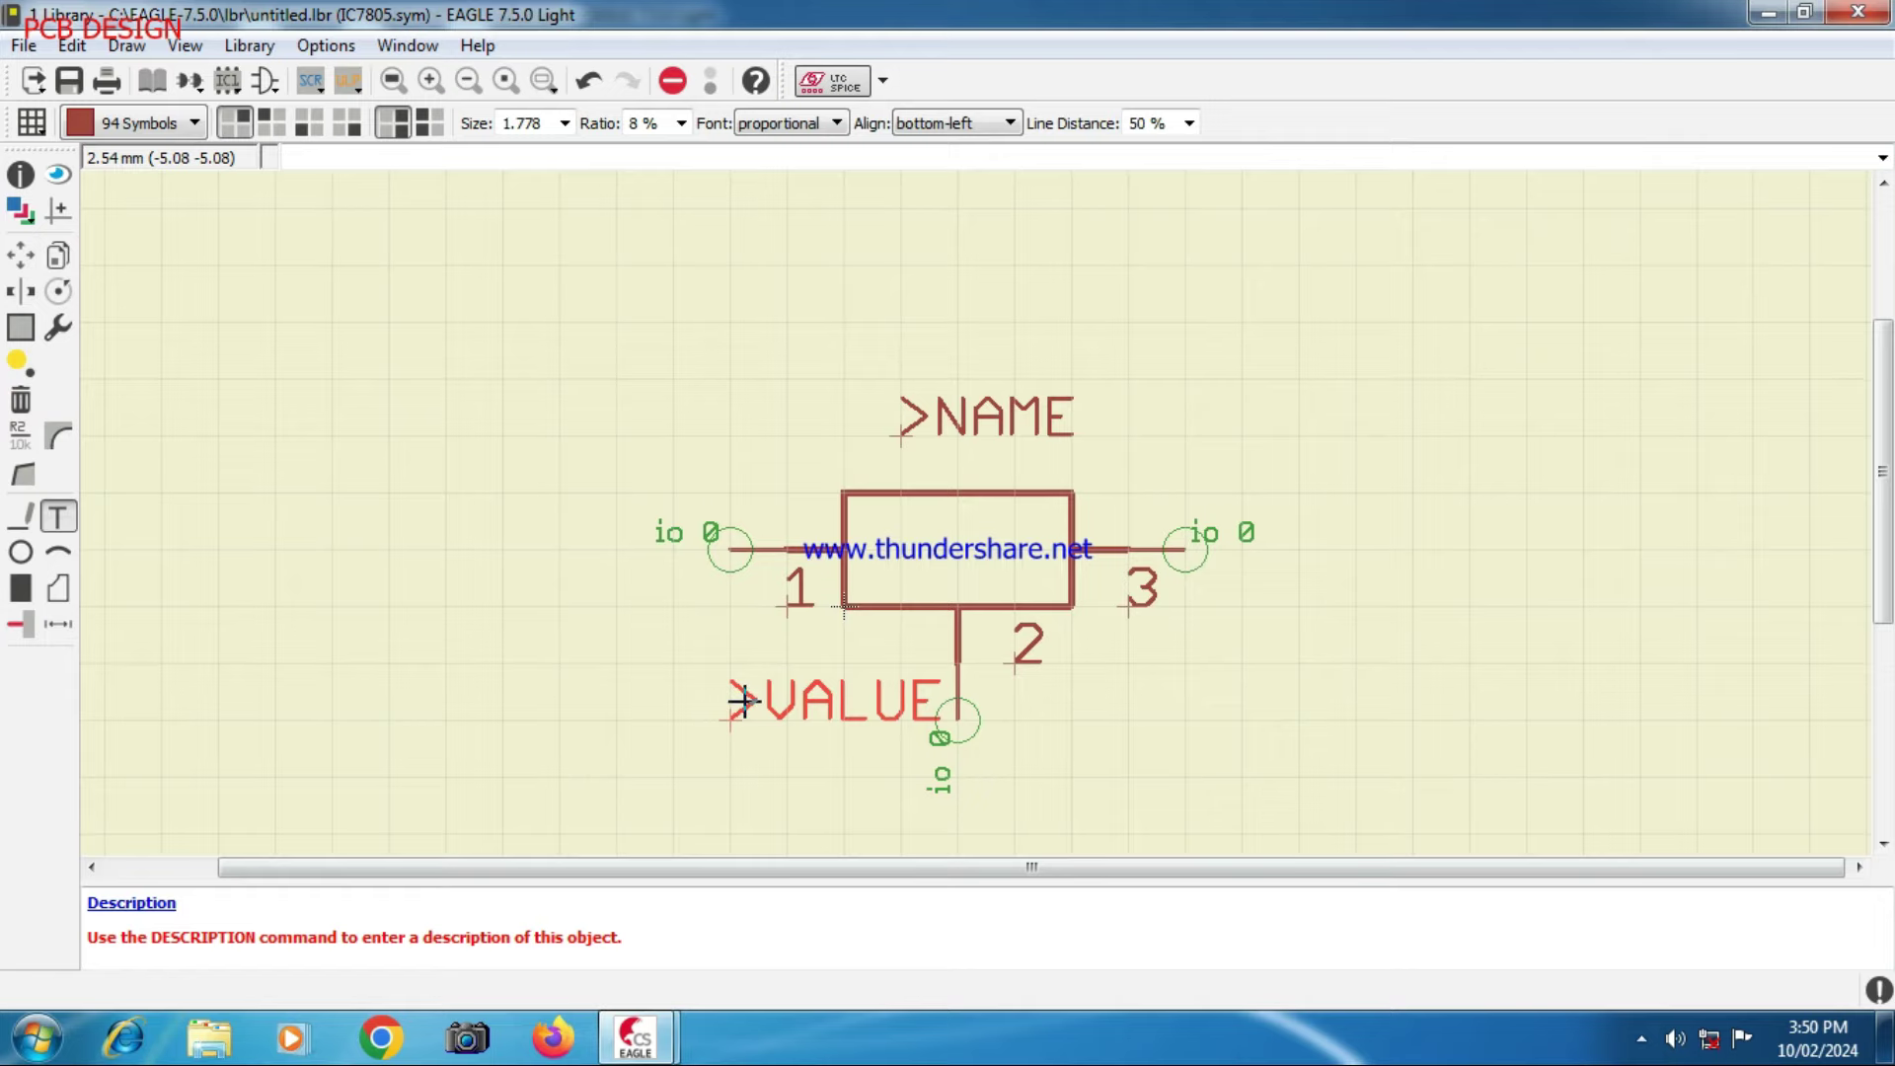
left_click(743, 700)
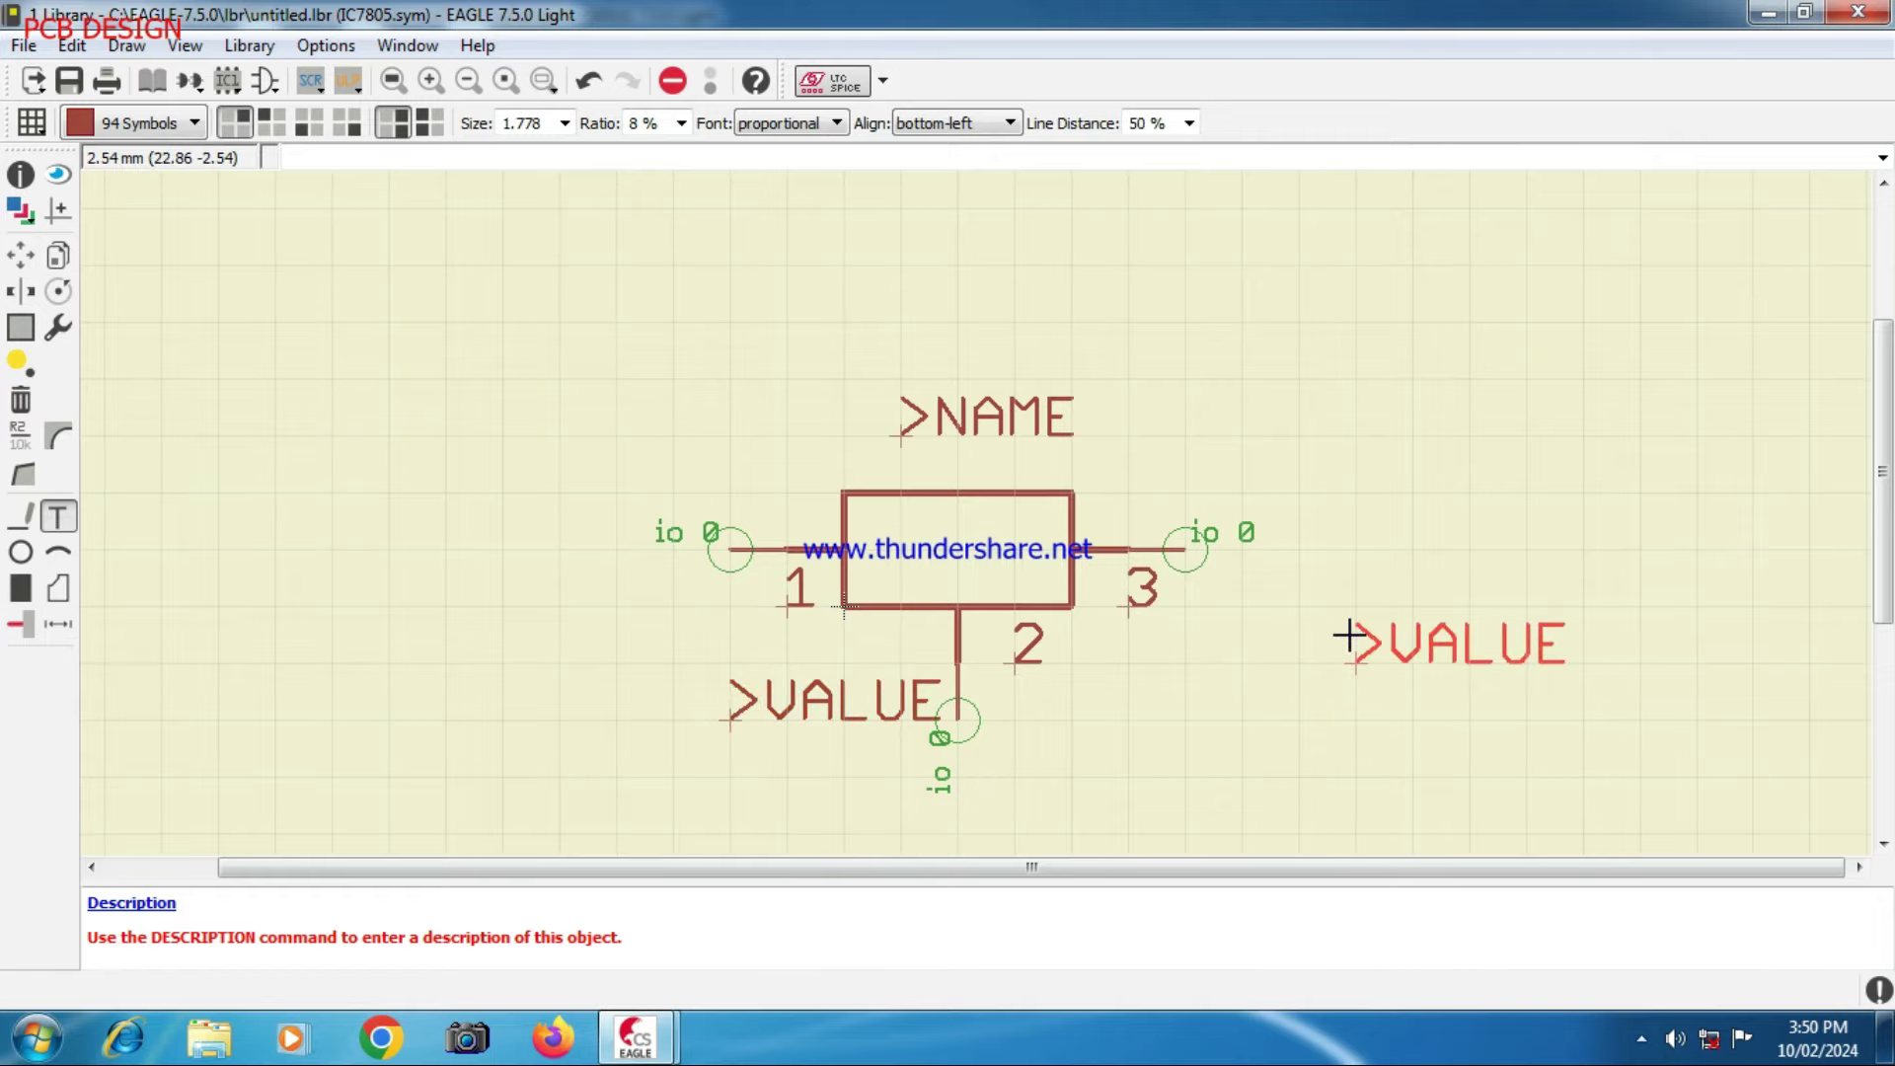
key("Escape")
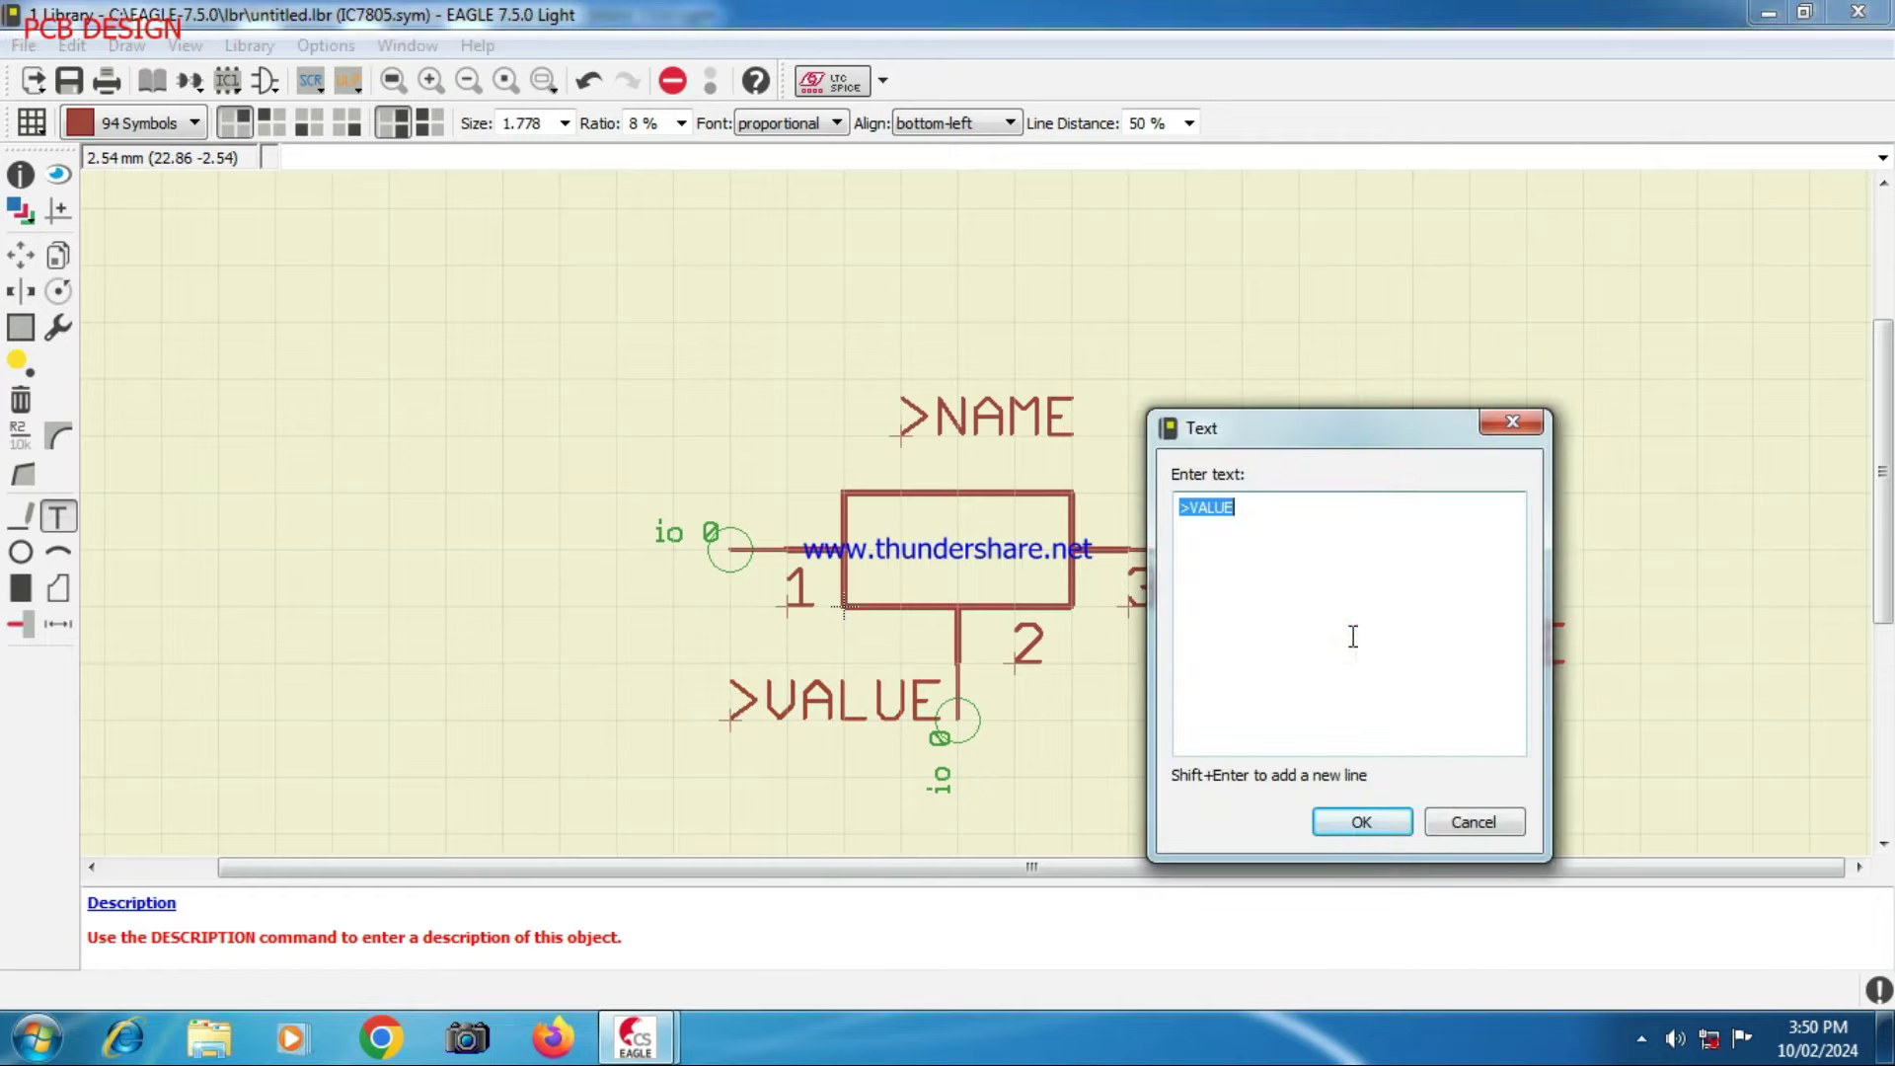
left_click(1476, 821)
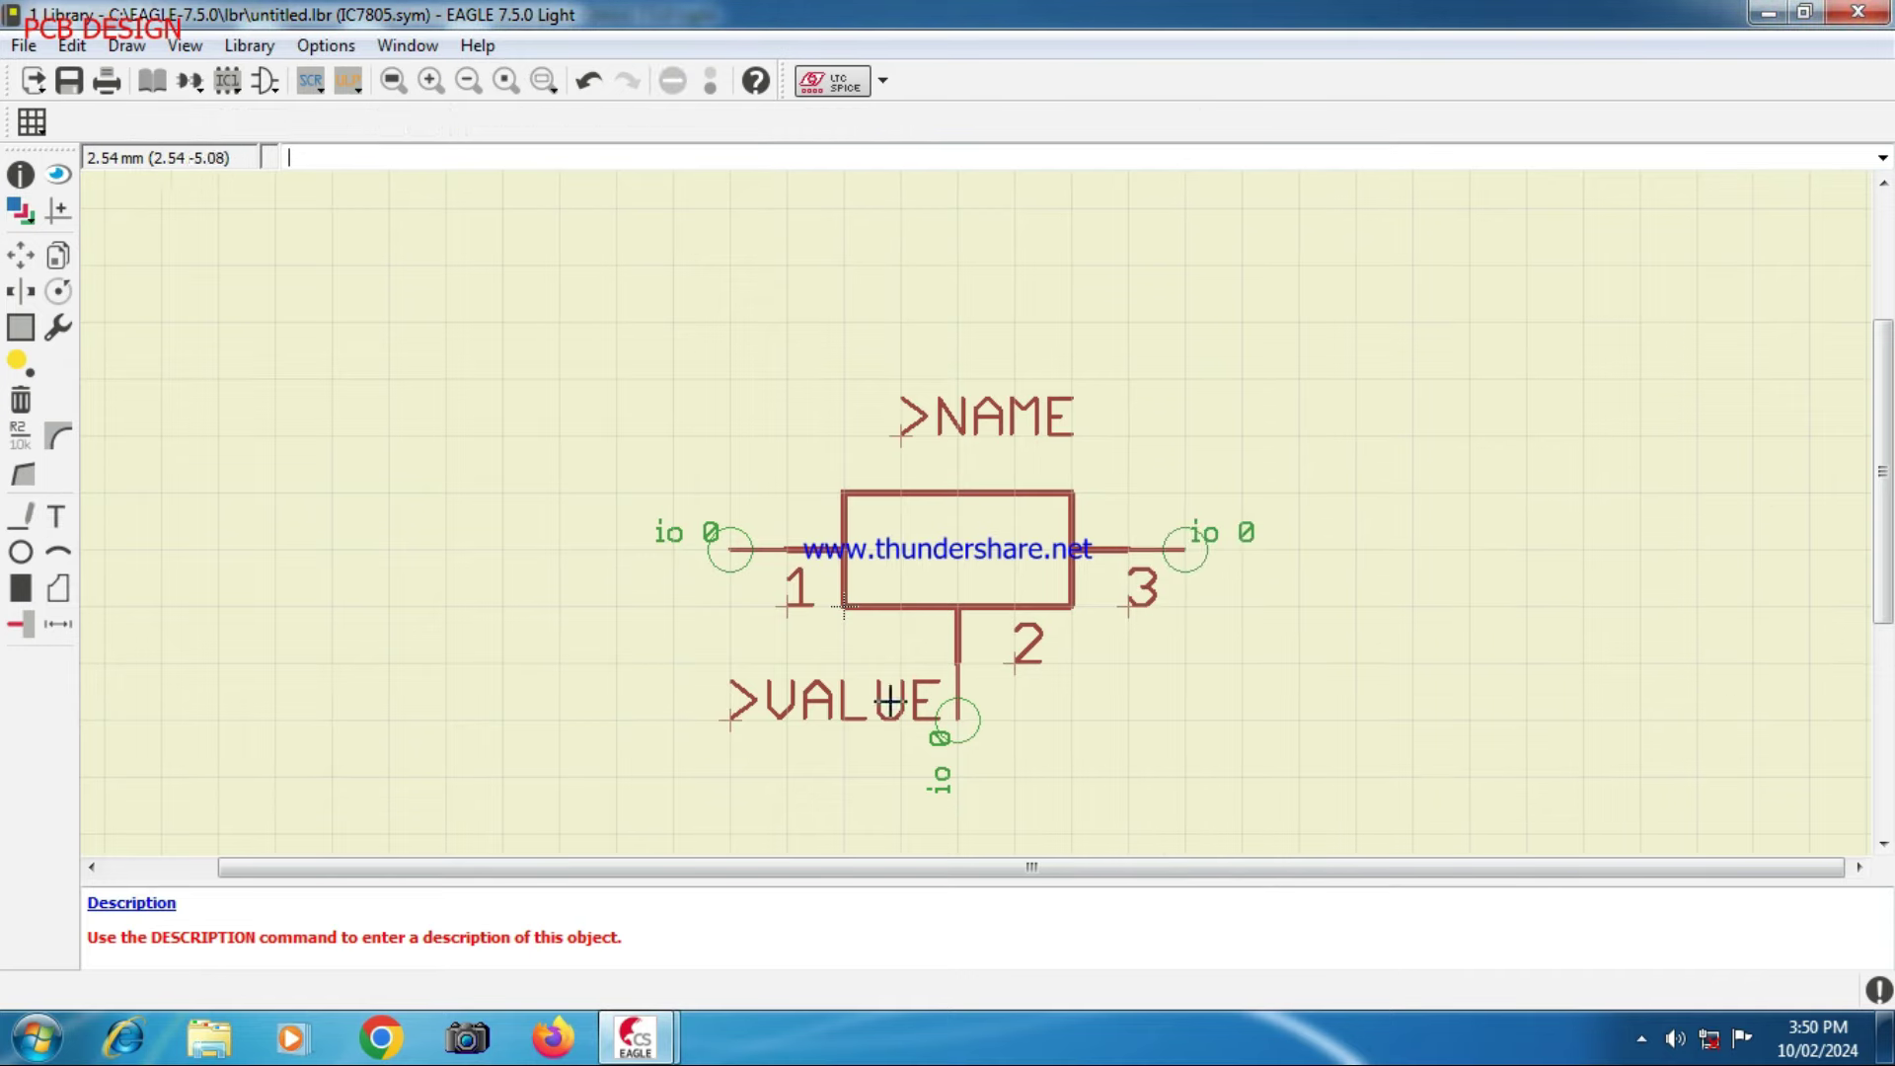
- Save the library in the lbr folder under the file name "IC7805."
scroll(1049, 473, "down", 4)
scroll(964, 499, "up", 7)
scroll(960, 496, "down", 4)
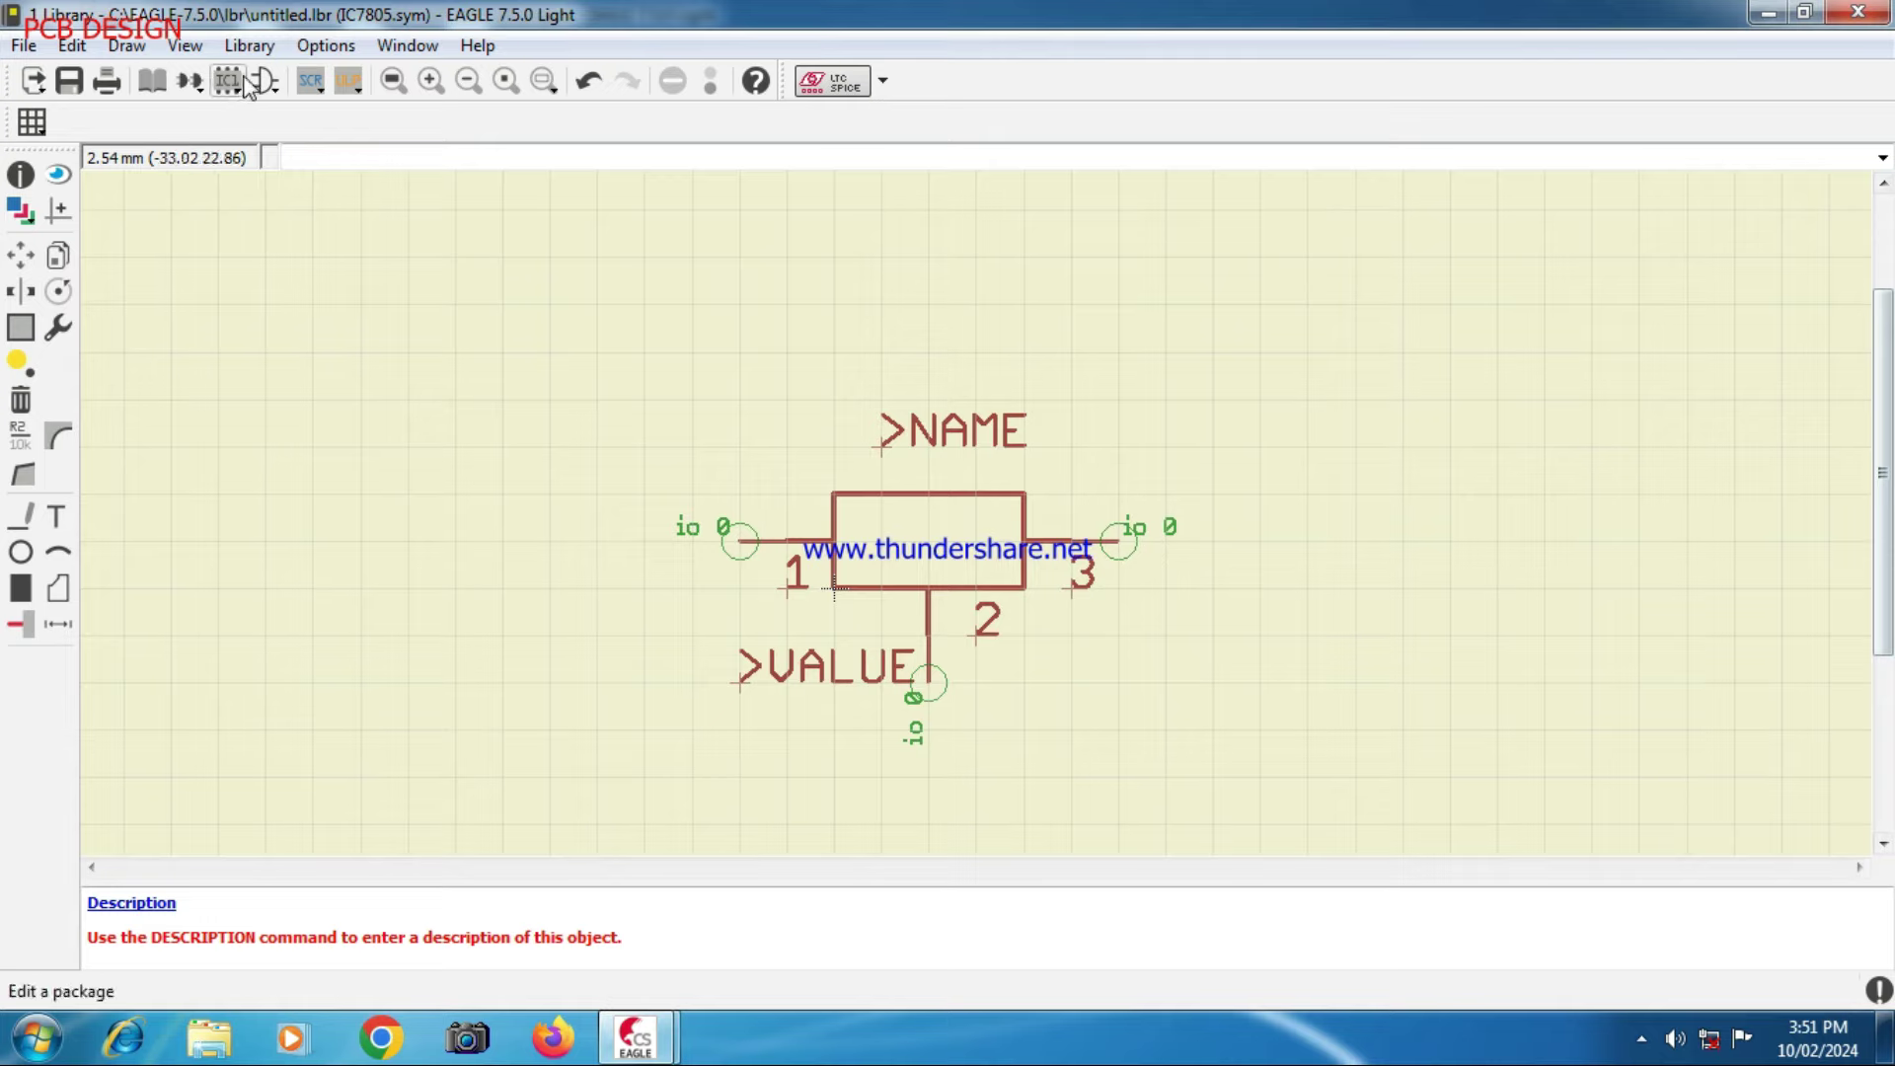
left_click(24, 45)
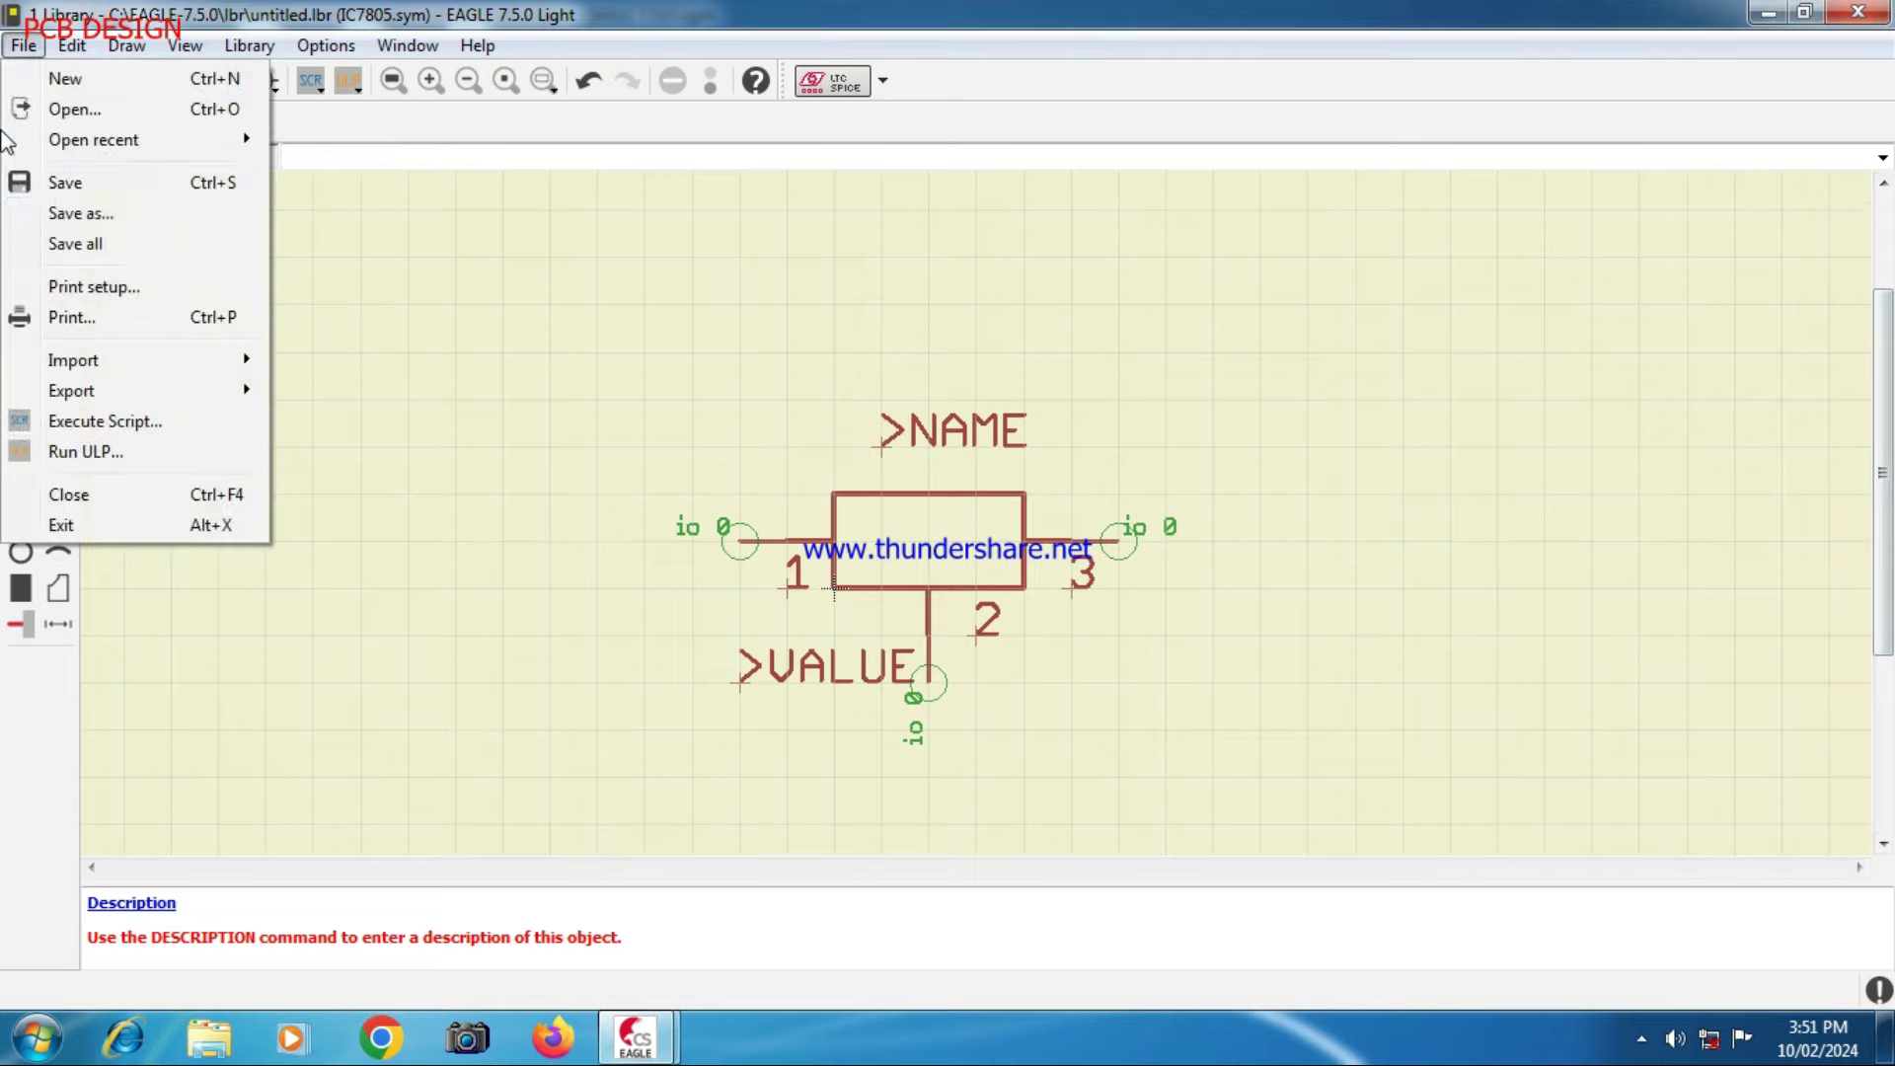
left_click(109, 215)
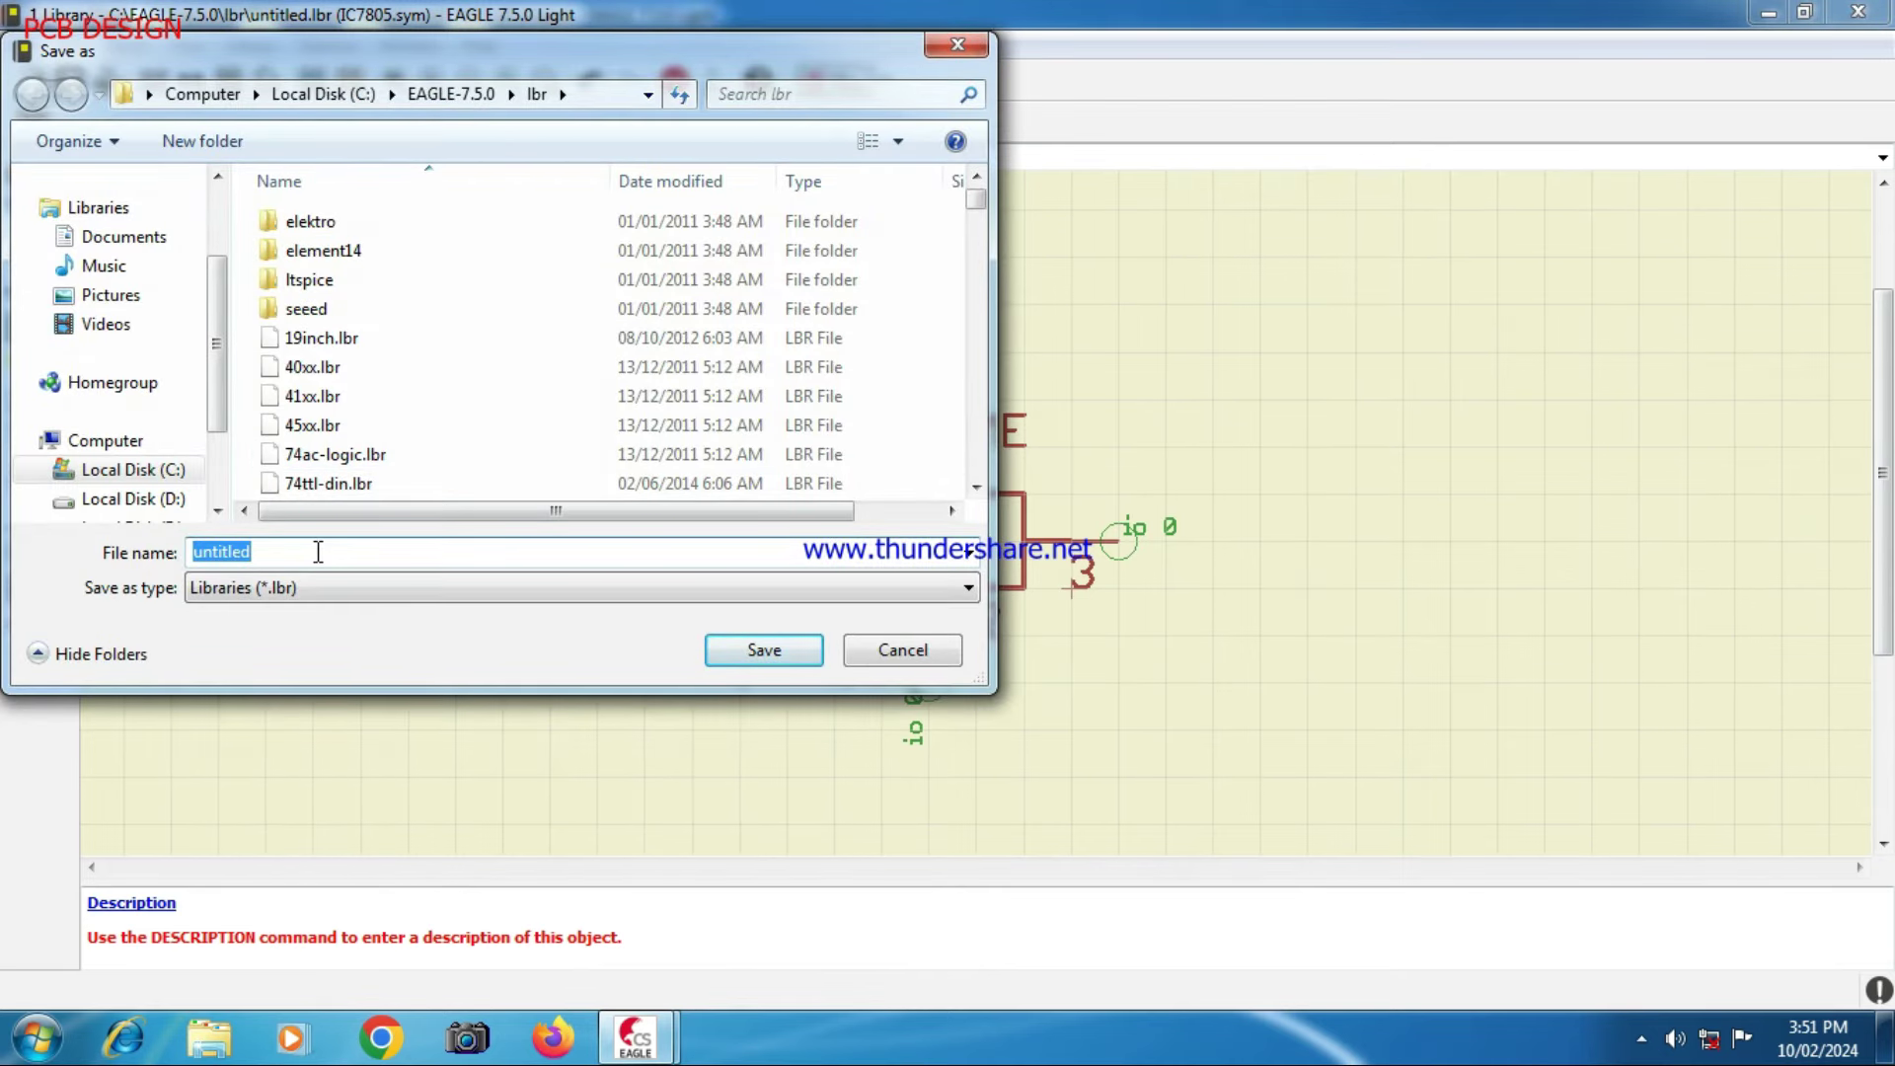
type("IC")
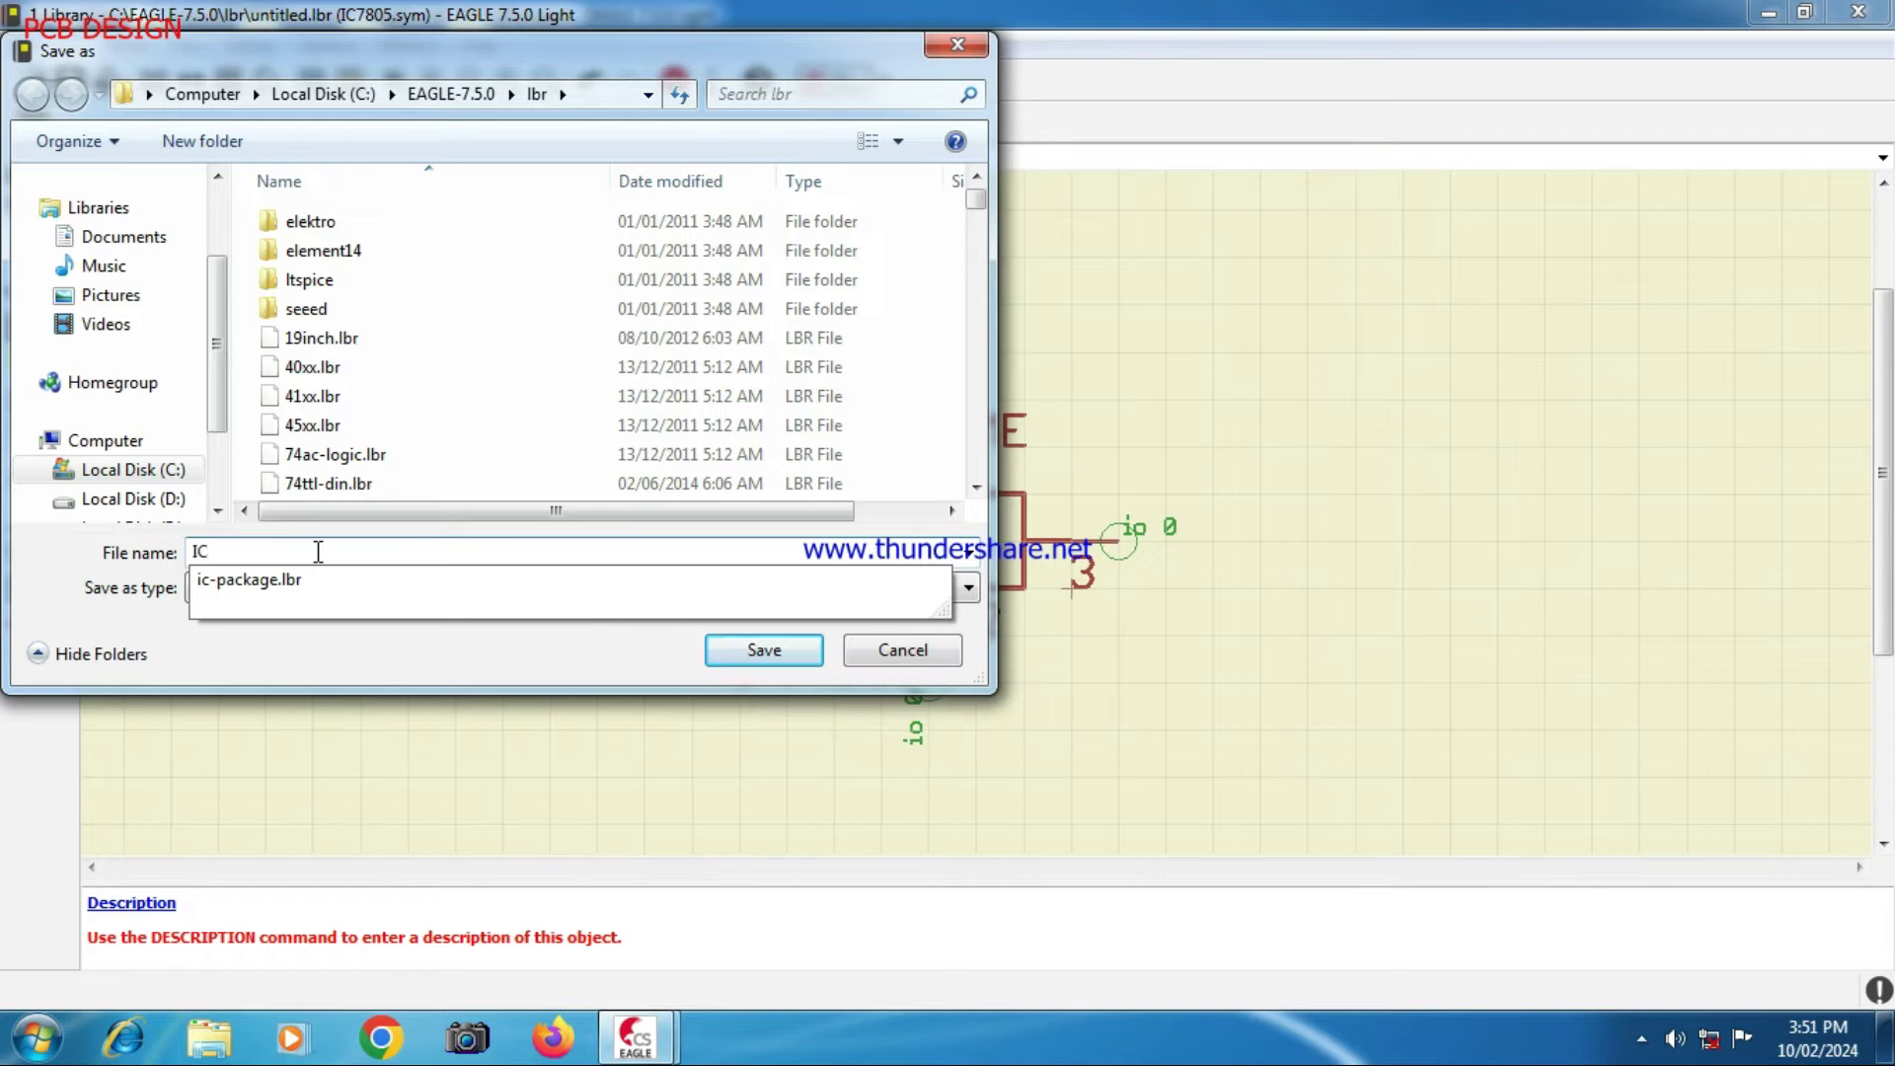
type("7805.")
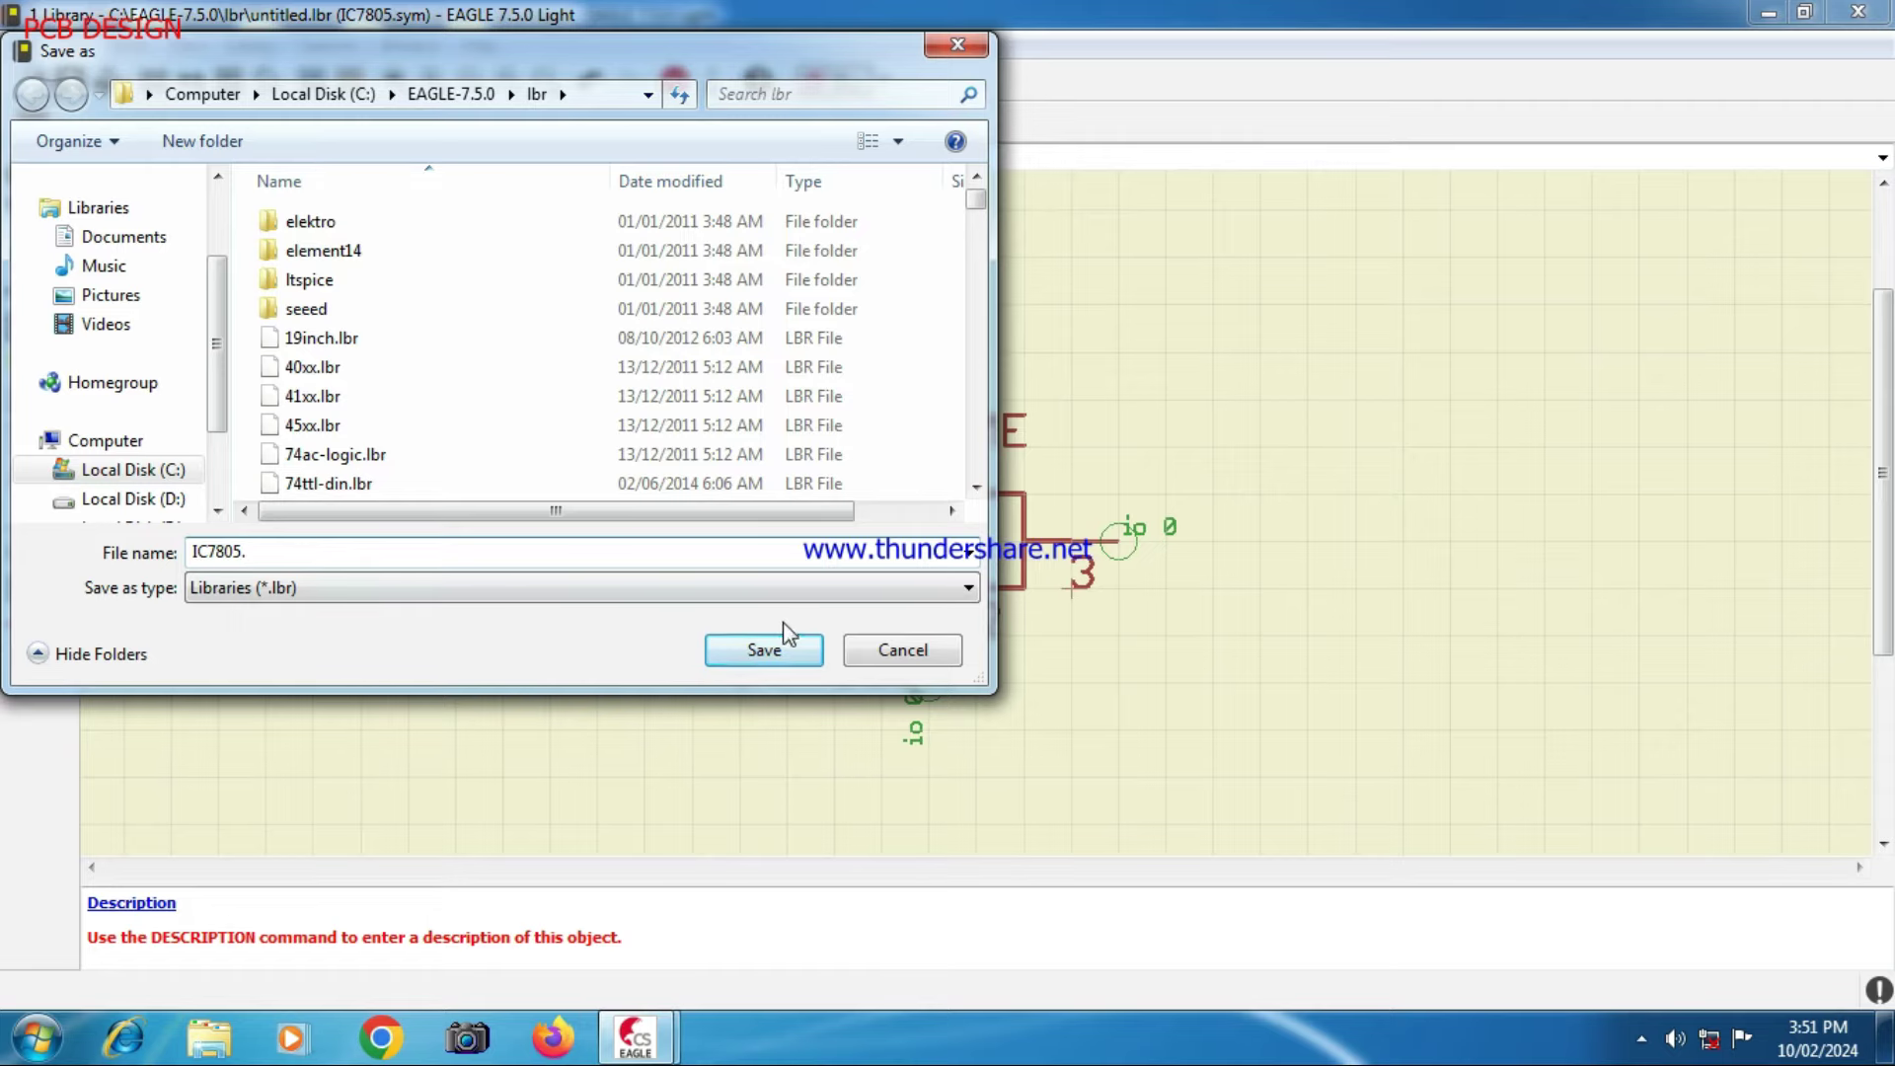
left_click(765, 650)
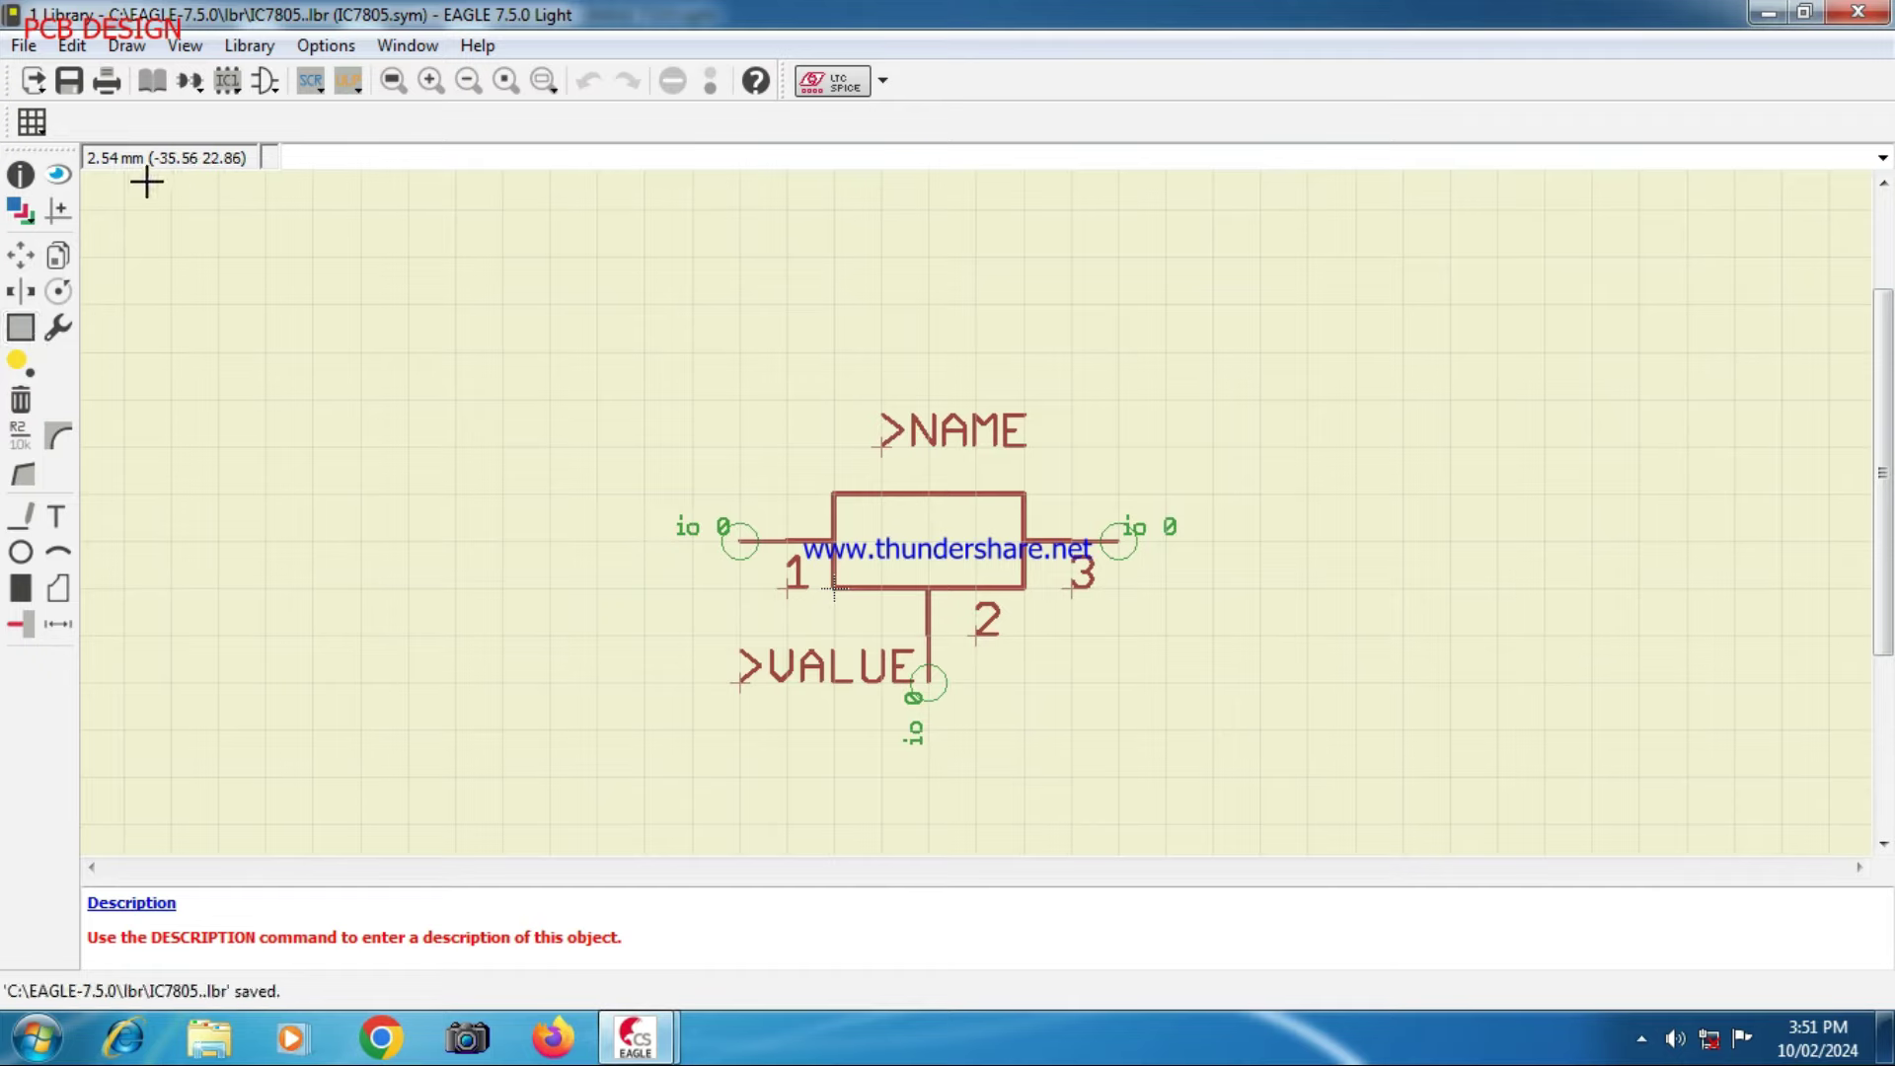
- Create a new package named IC7805 in the library
left_click(228, 86)
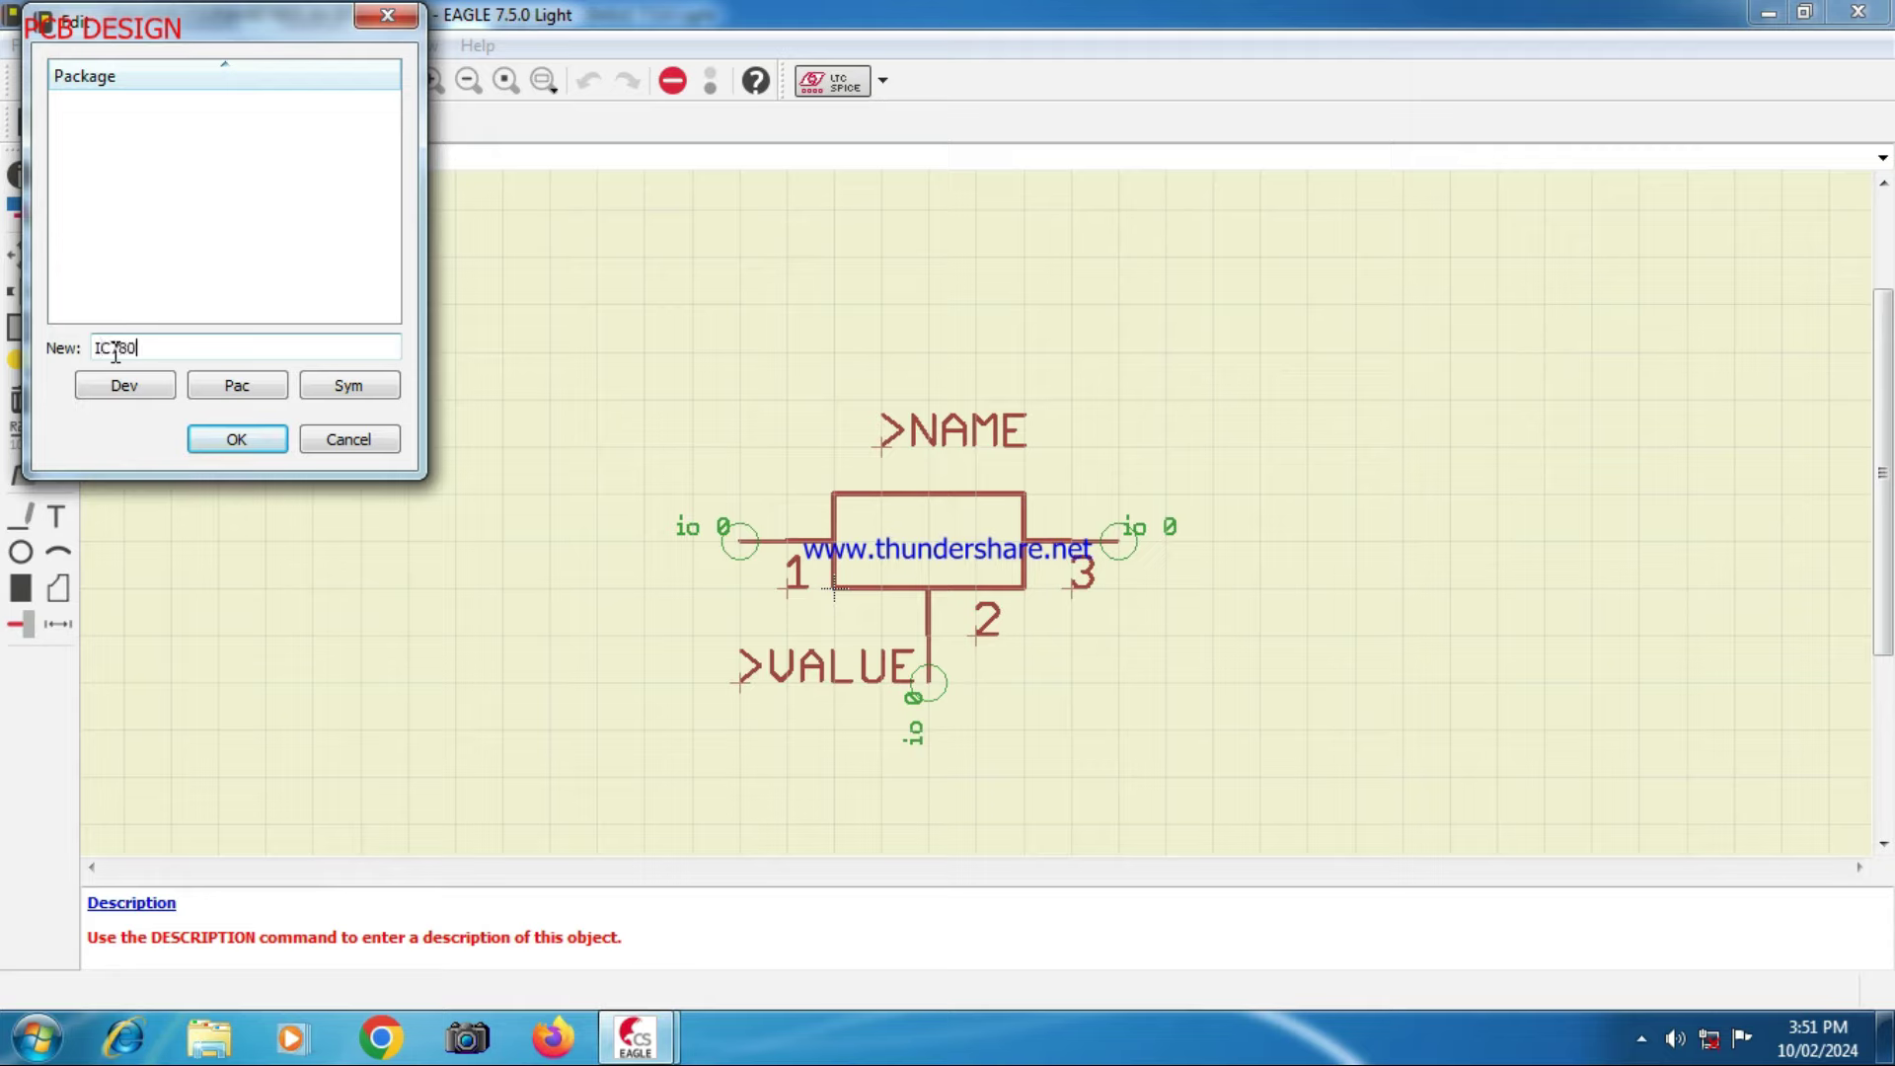
left_click(262, 440)
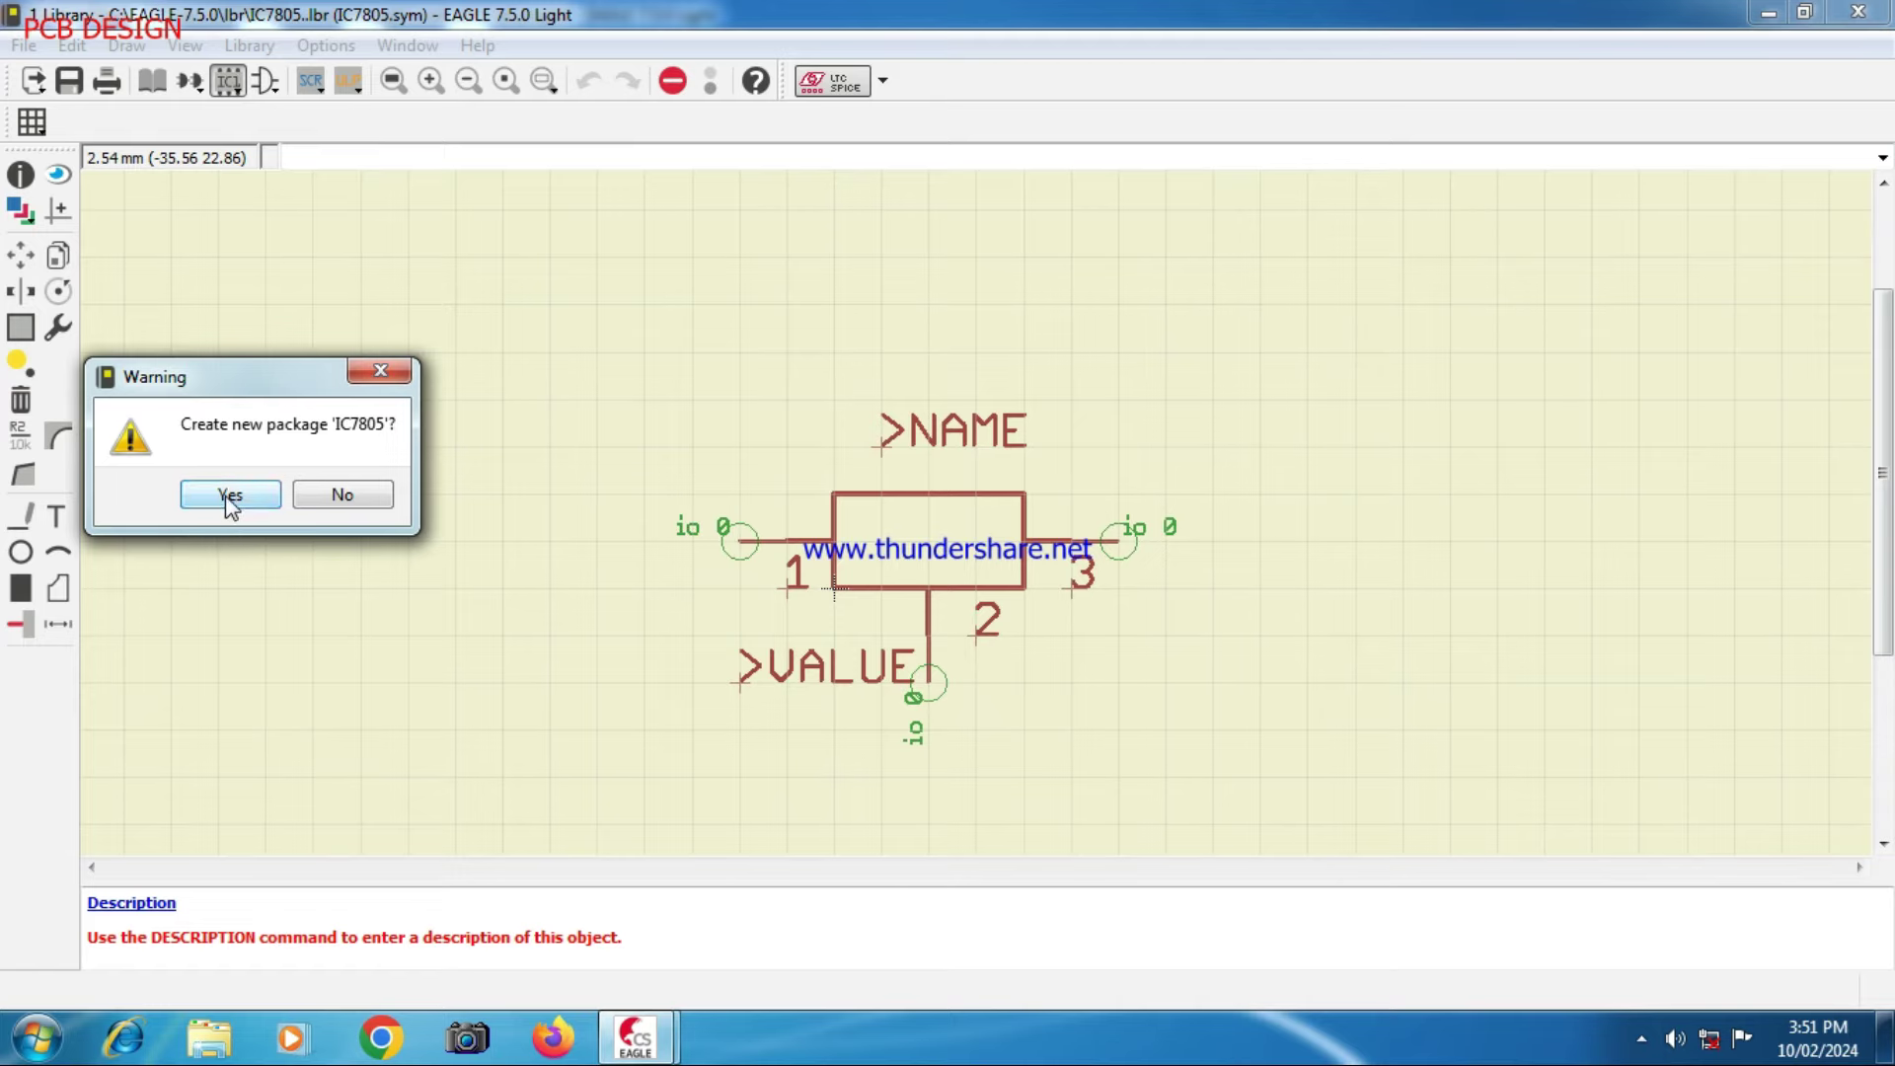
left_click(229, 496)
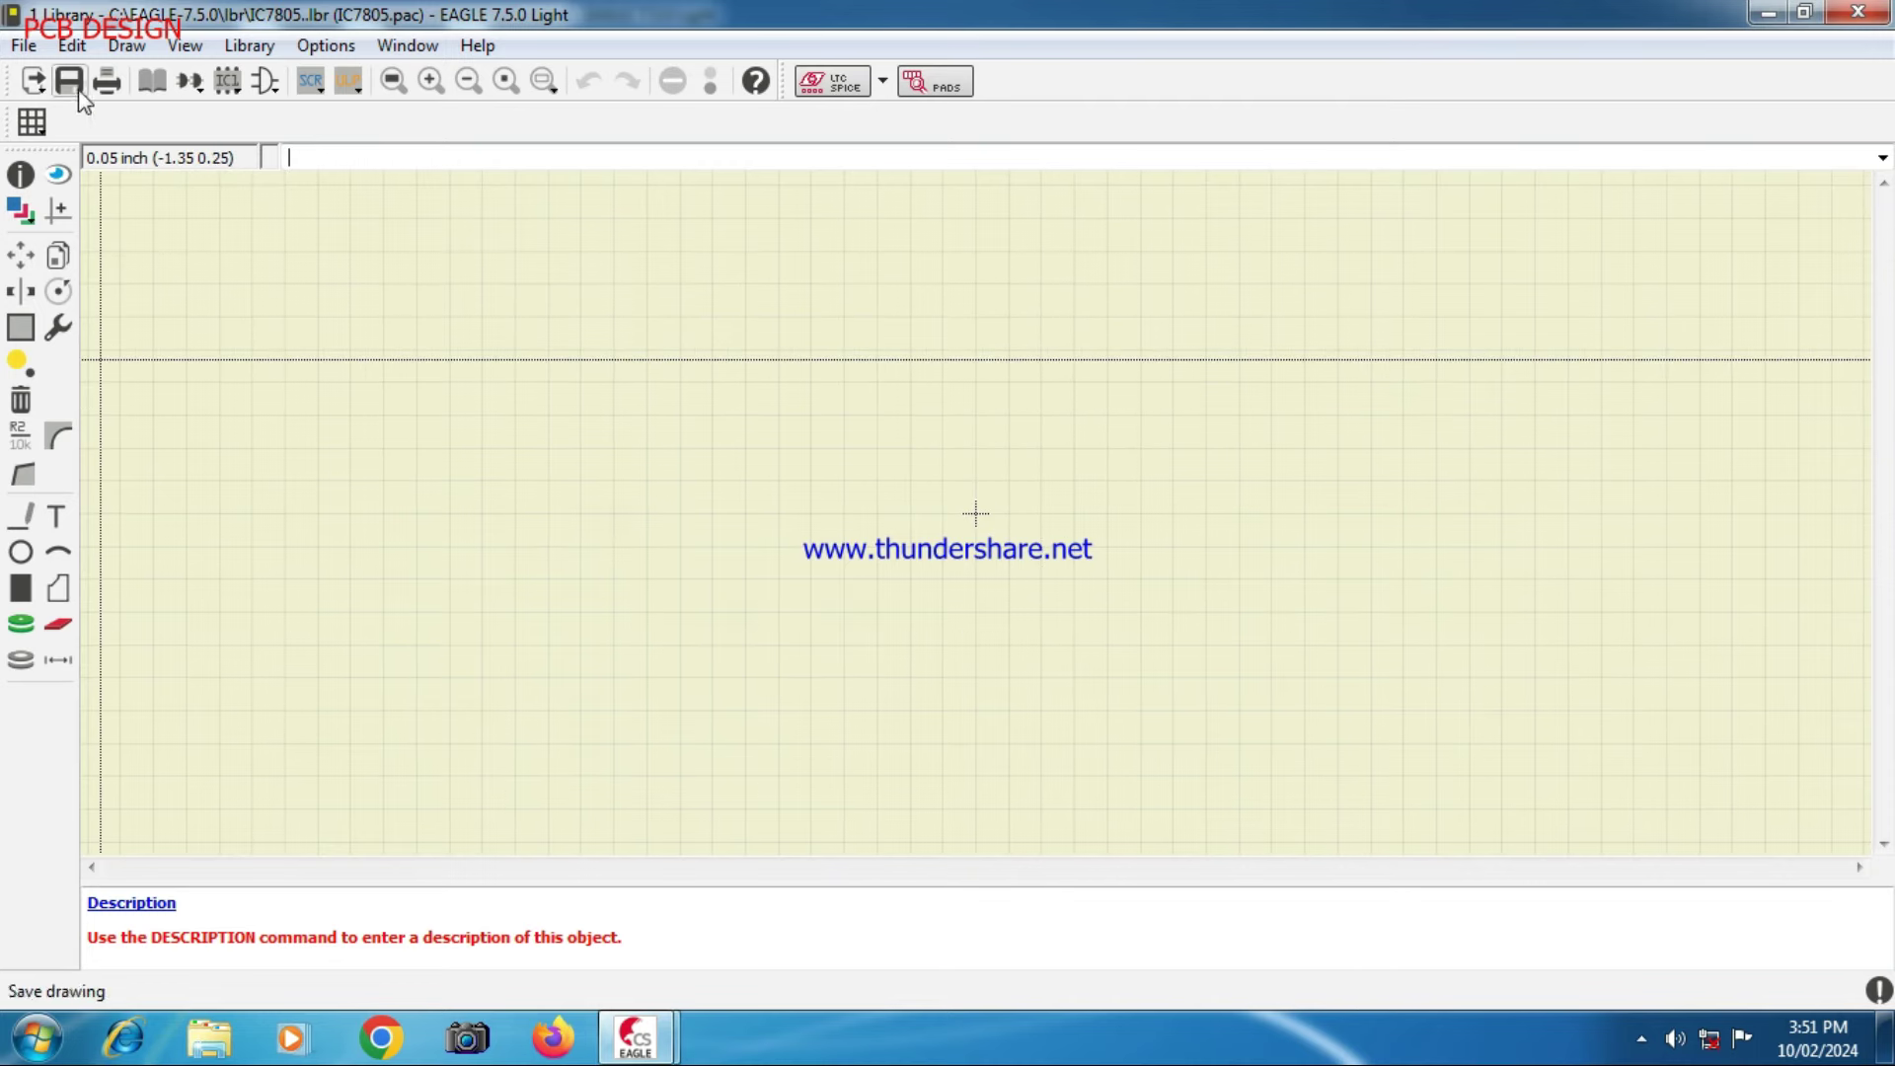
- Change the units of both the package's main grid and its alternate grid to mm
left_click(32, 122)
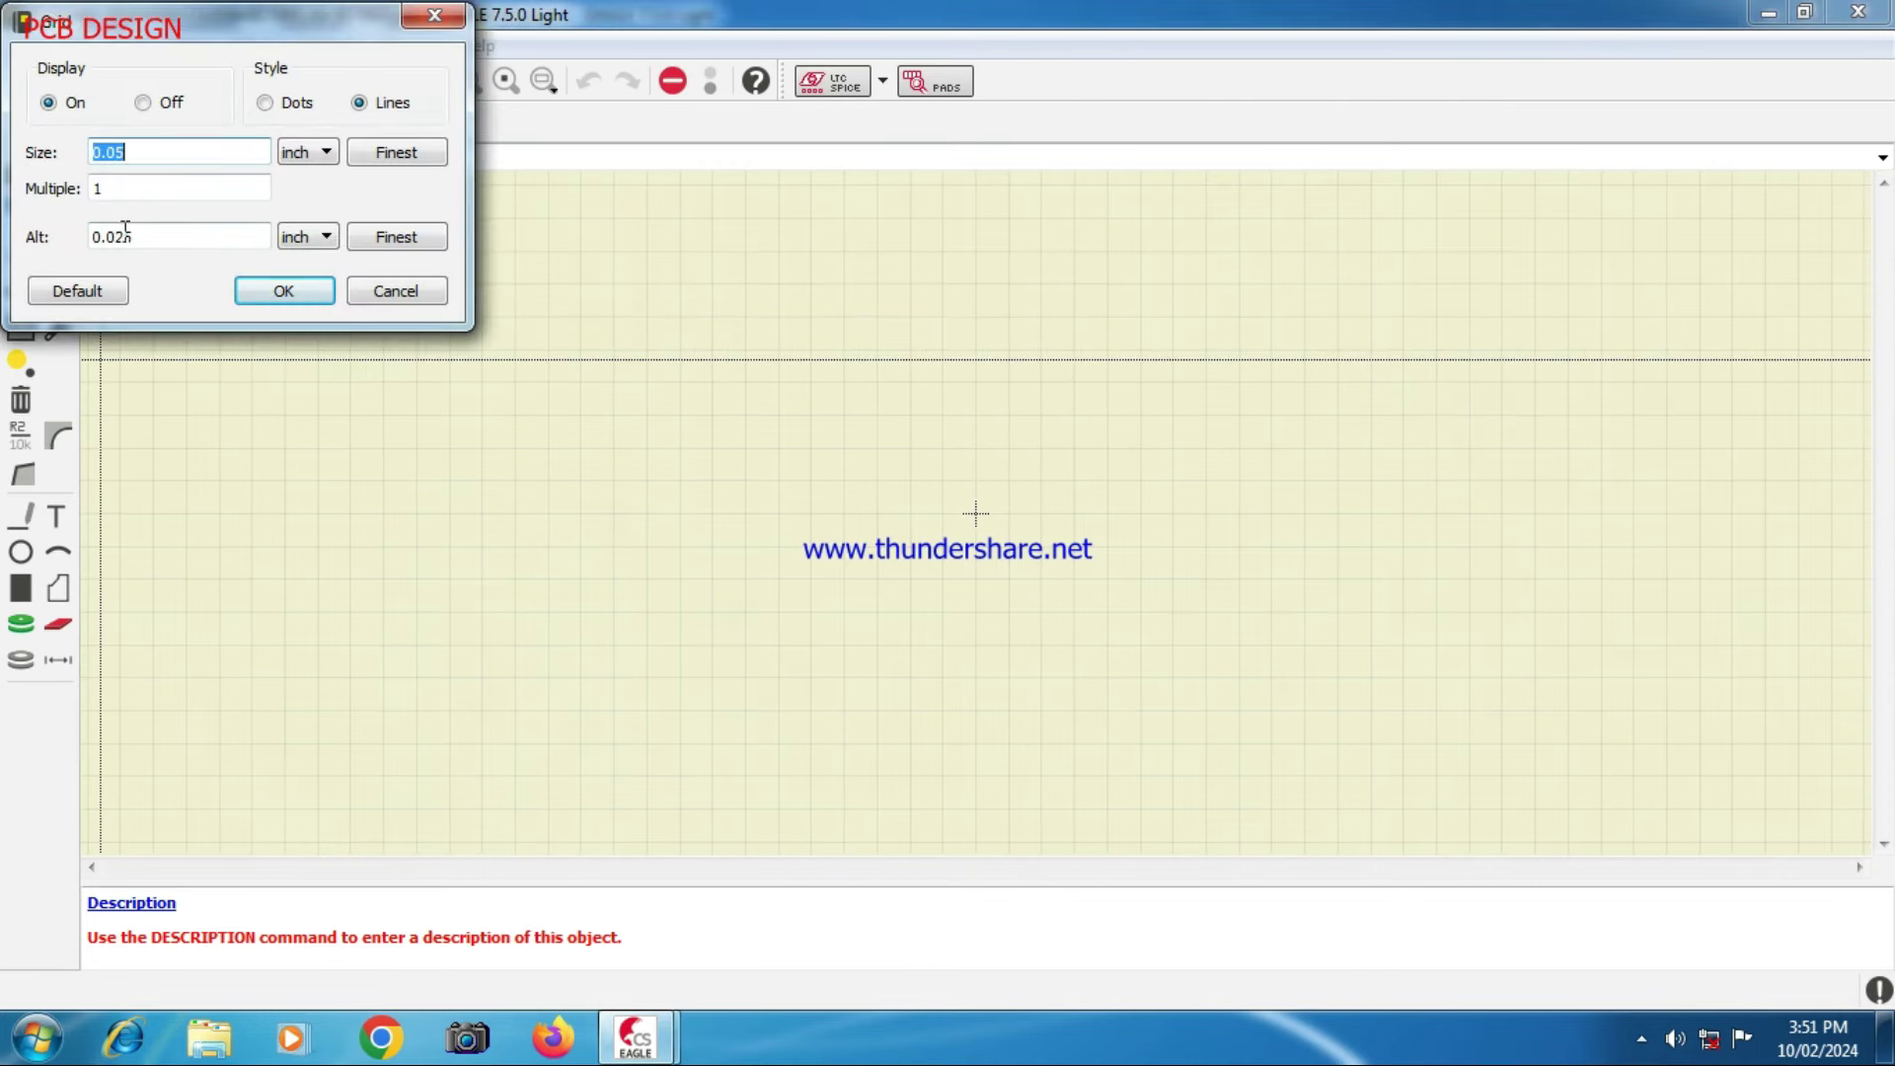
left_click(320, 151)
left_click(312, 193)
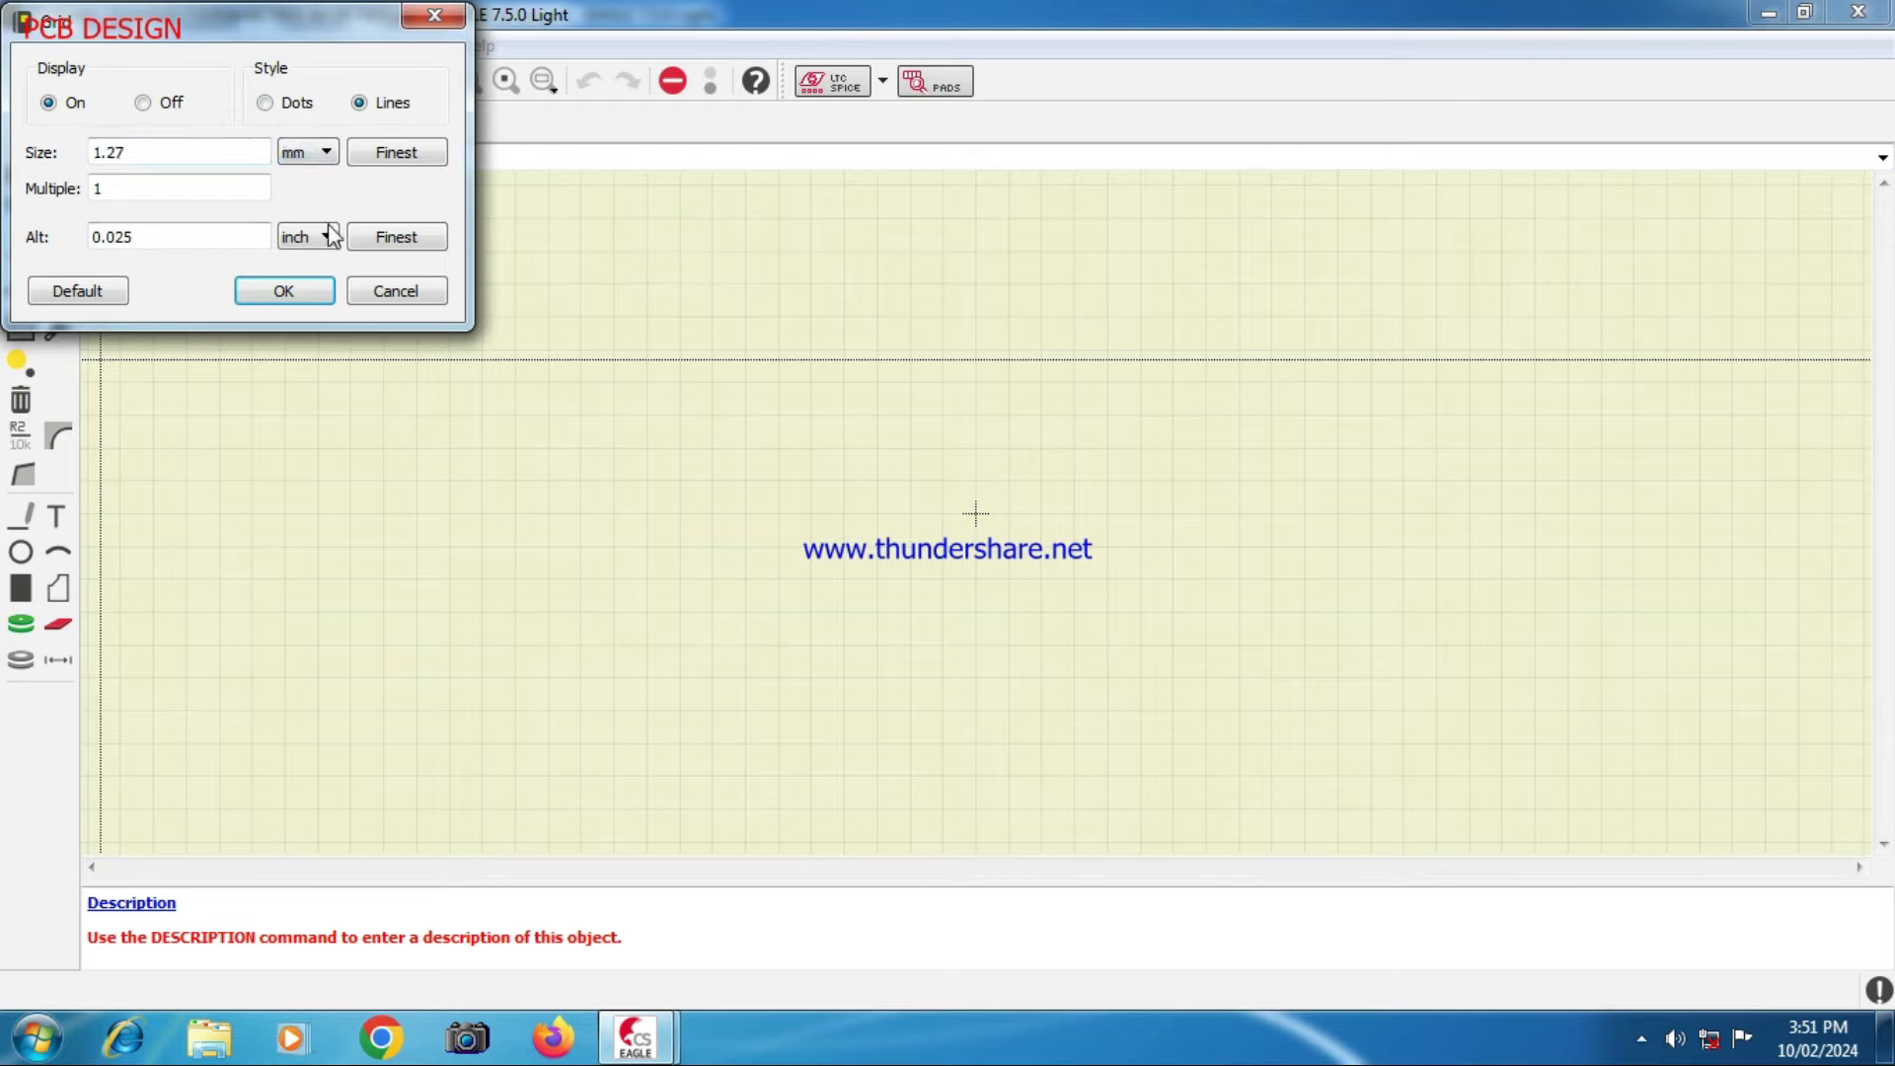
left_click(318, 239)
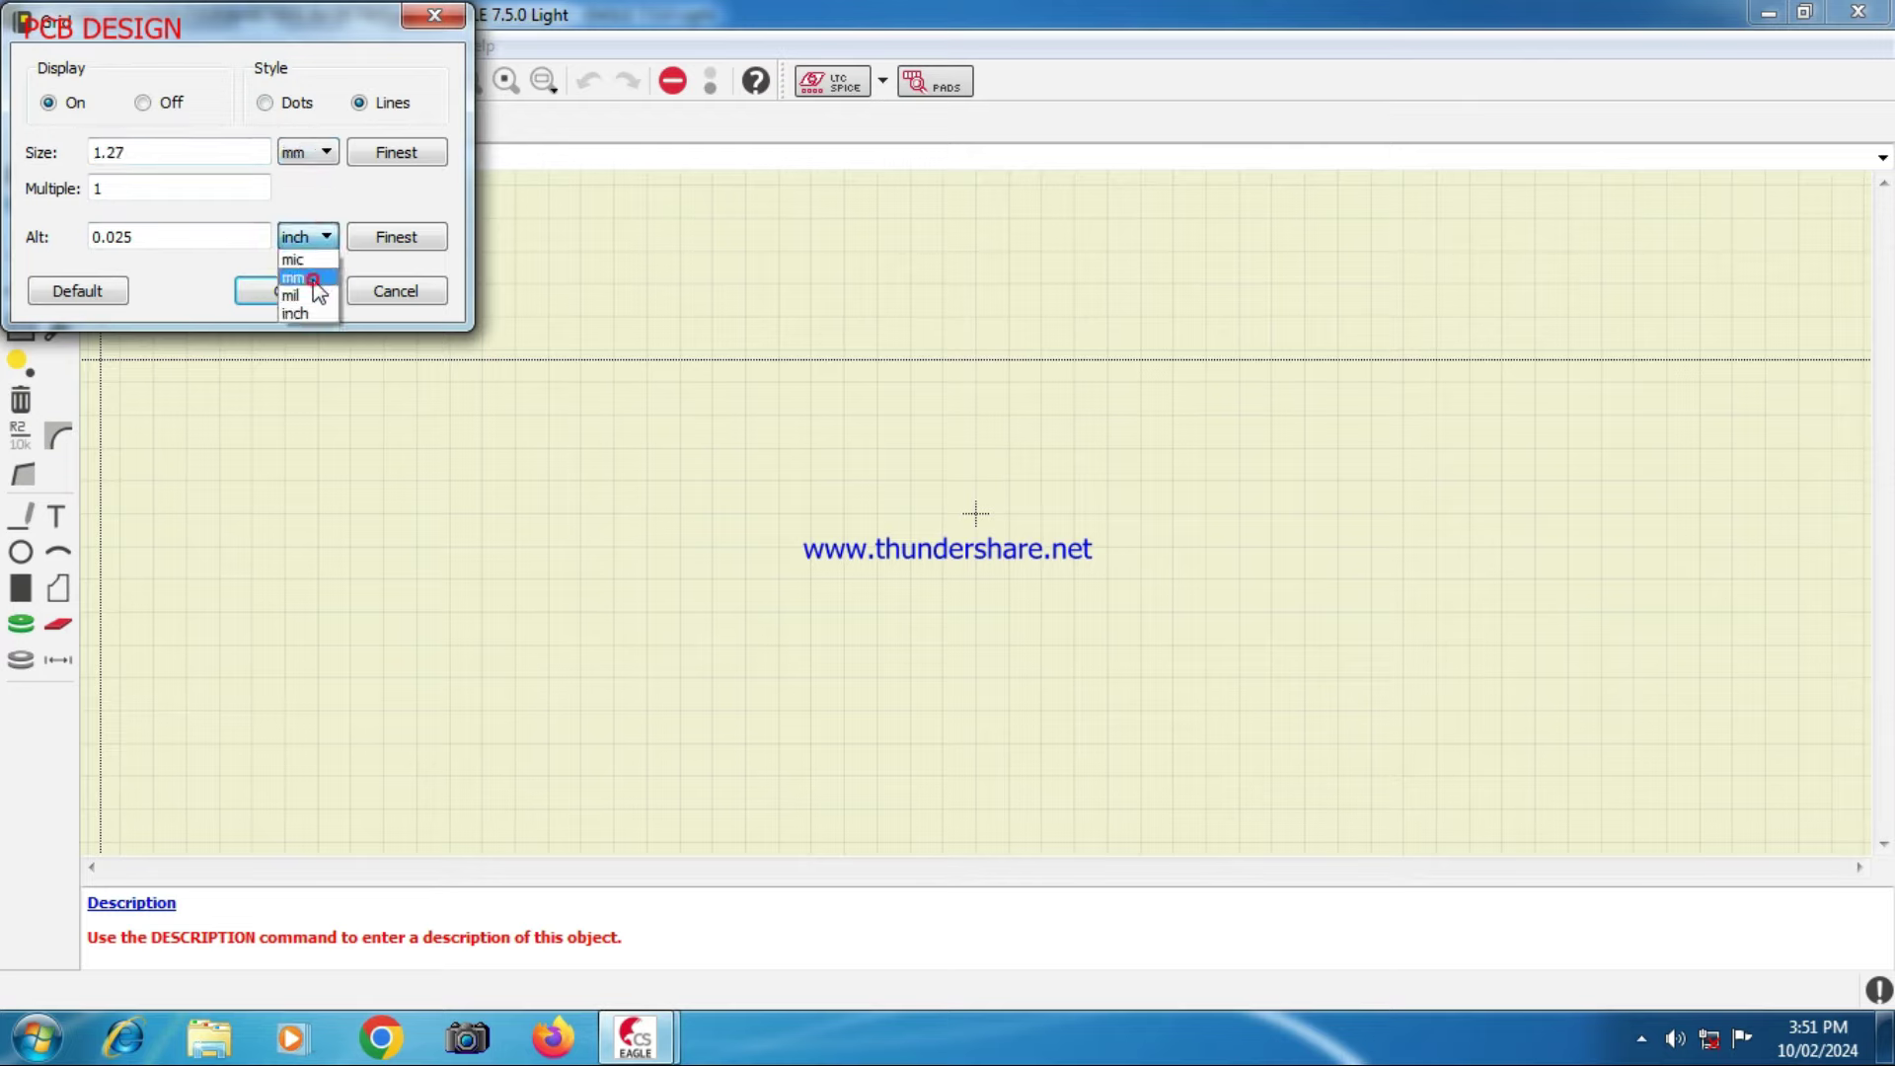
left_click(312, 277)
left_click(283, 292)
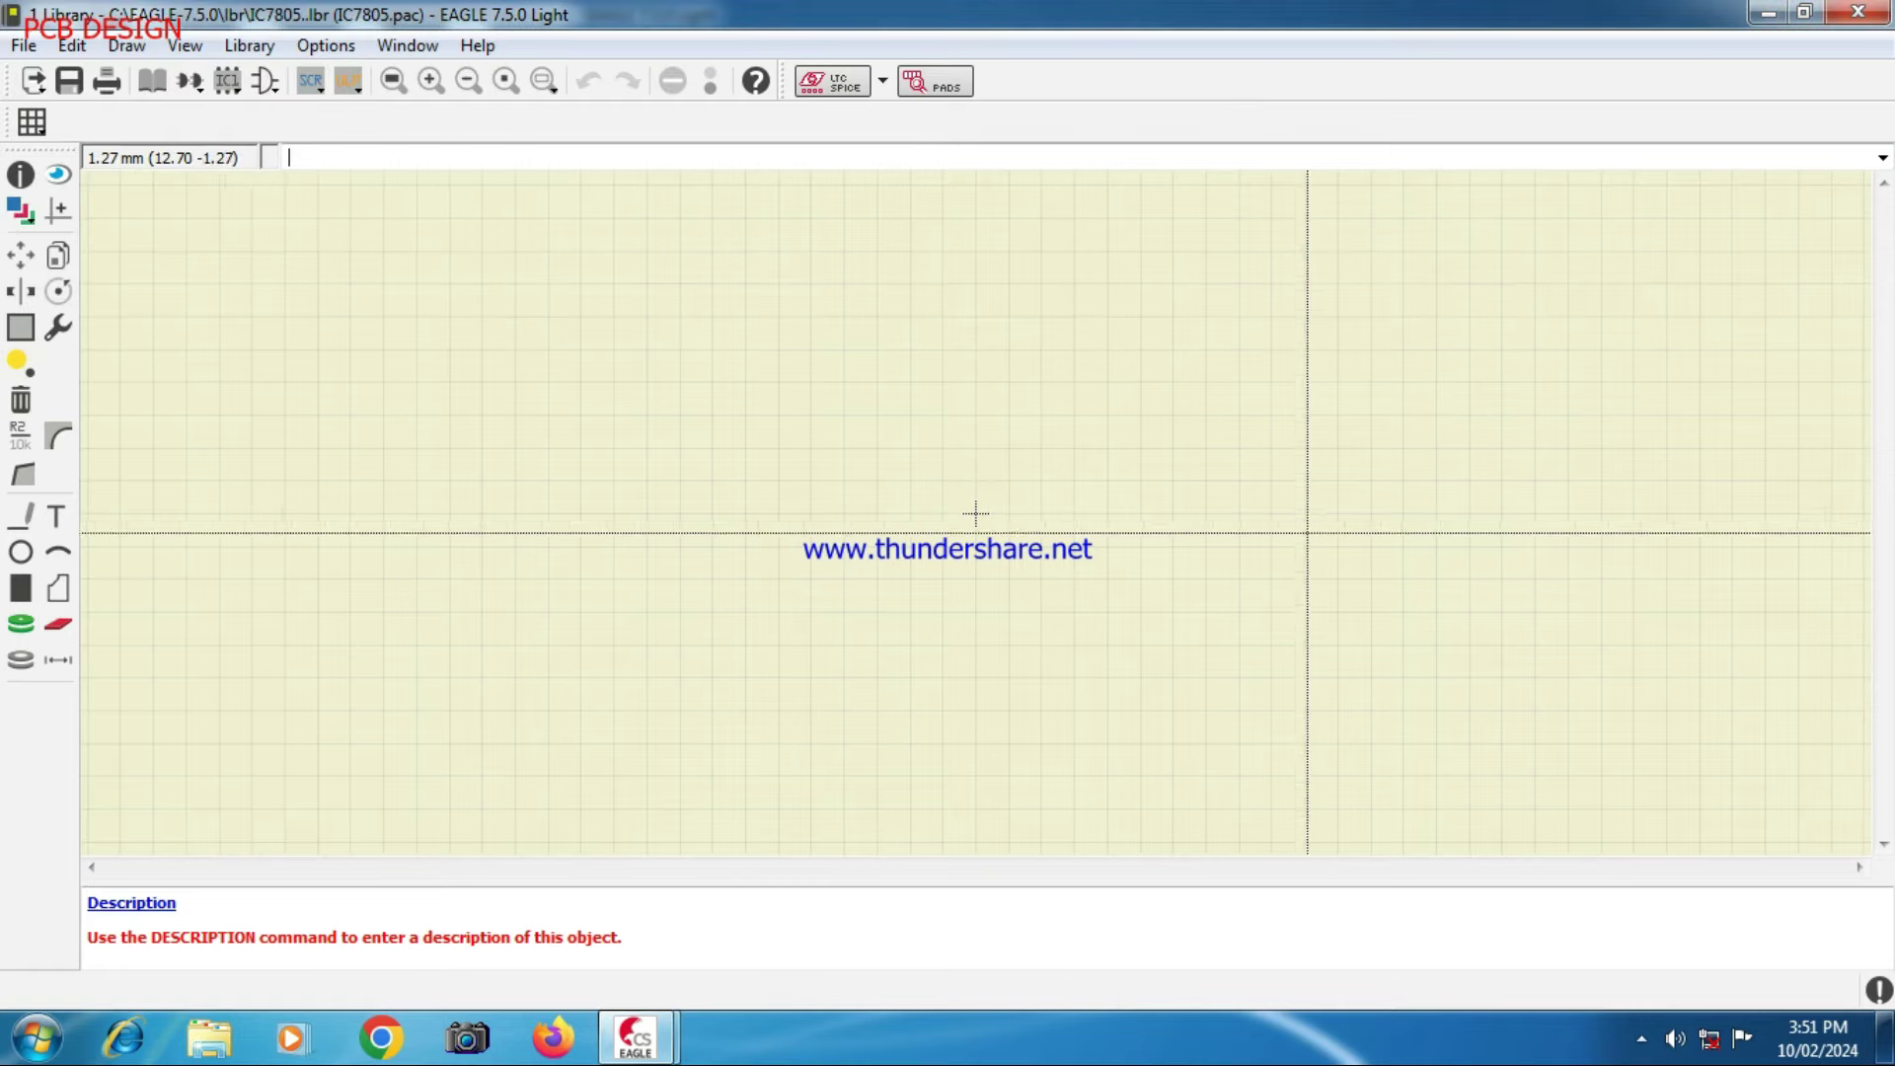
- Place three evenly spaced square pads with 0.8 drill in a horizontal row from the origin to 7.62 mm
scroll(853, 533, "down", 1)
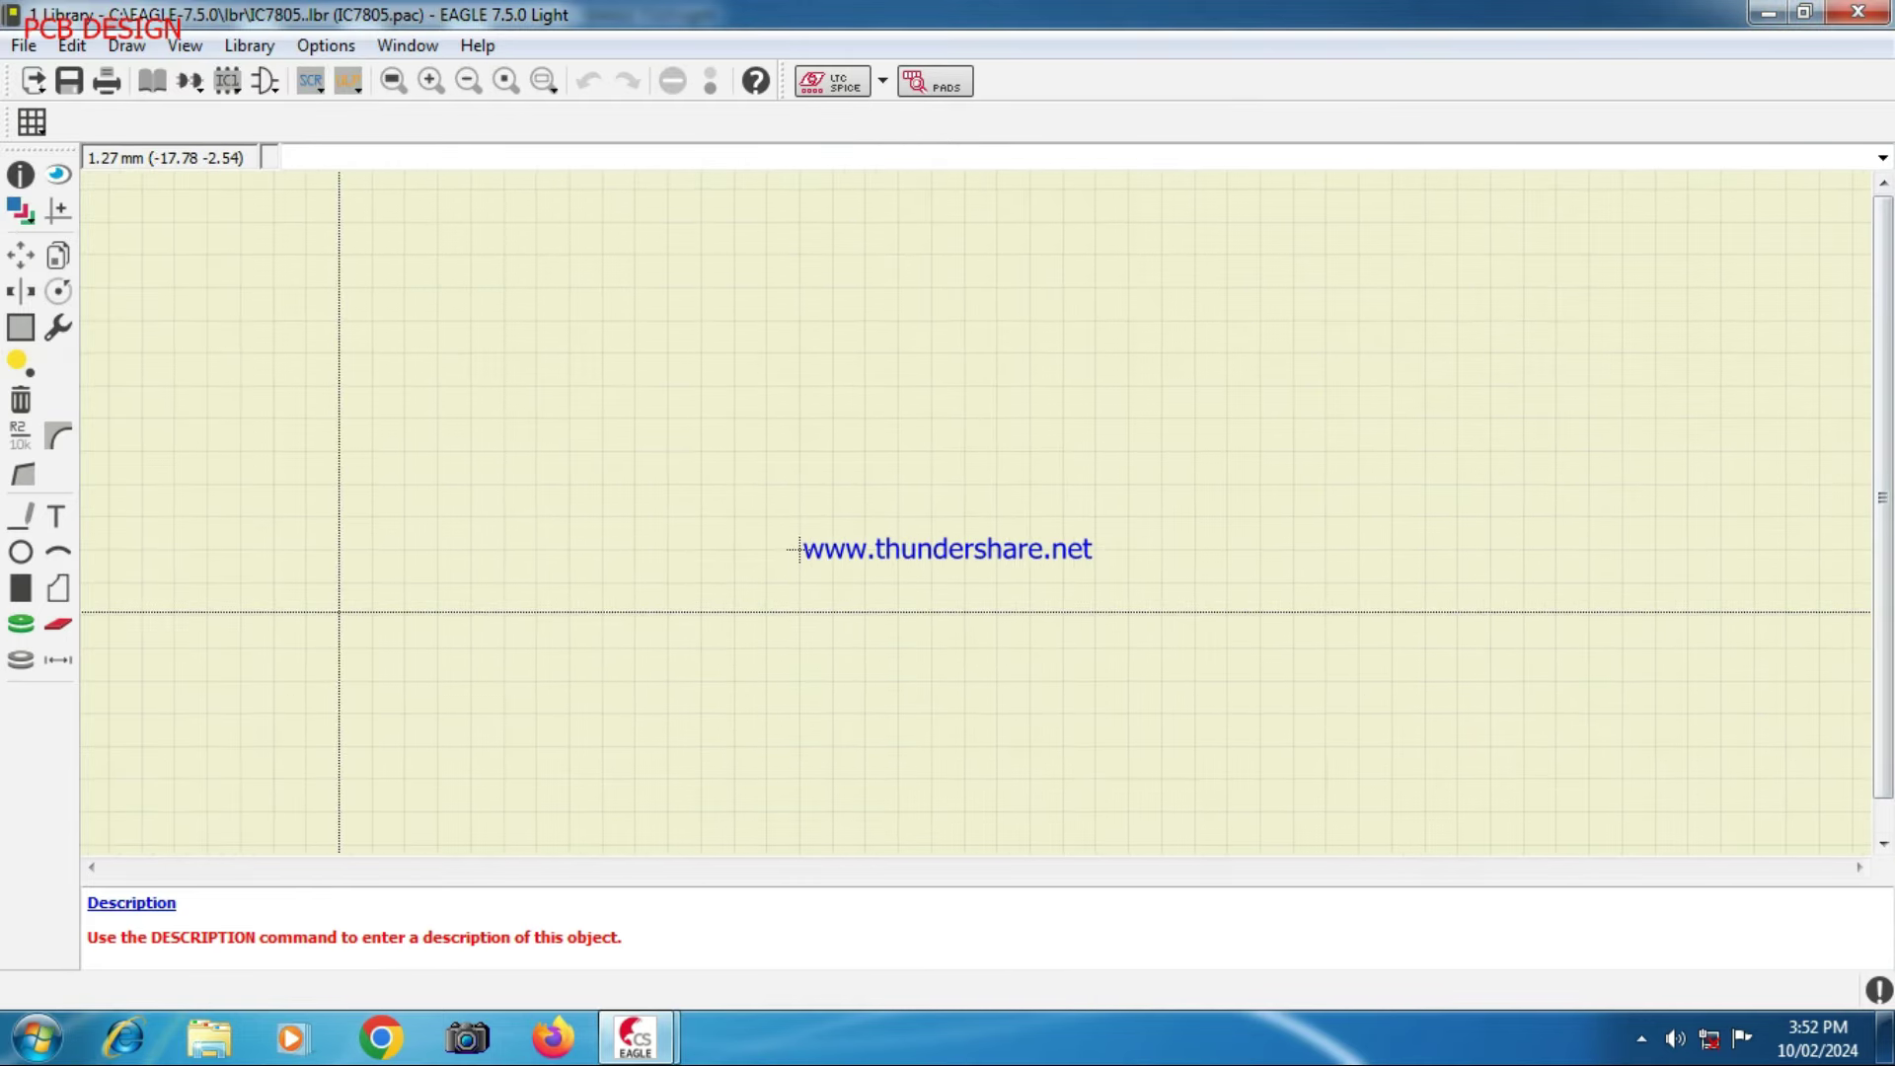
left_click(22, 627)
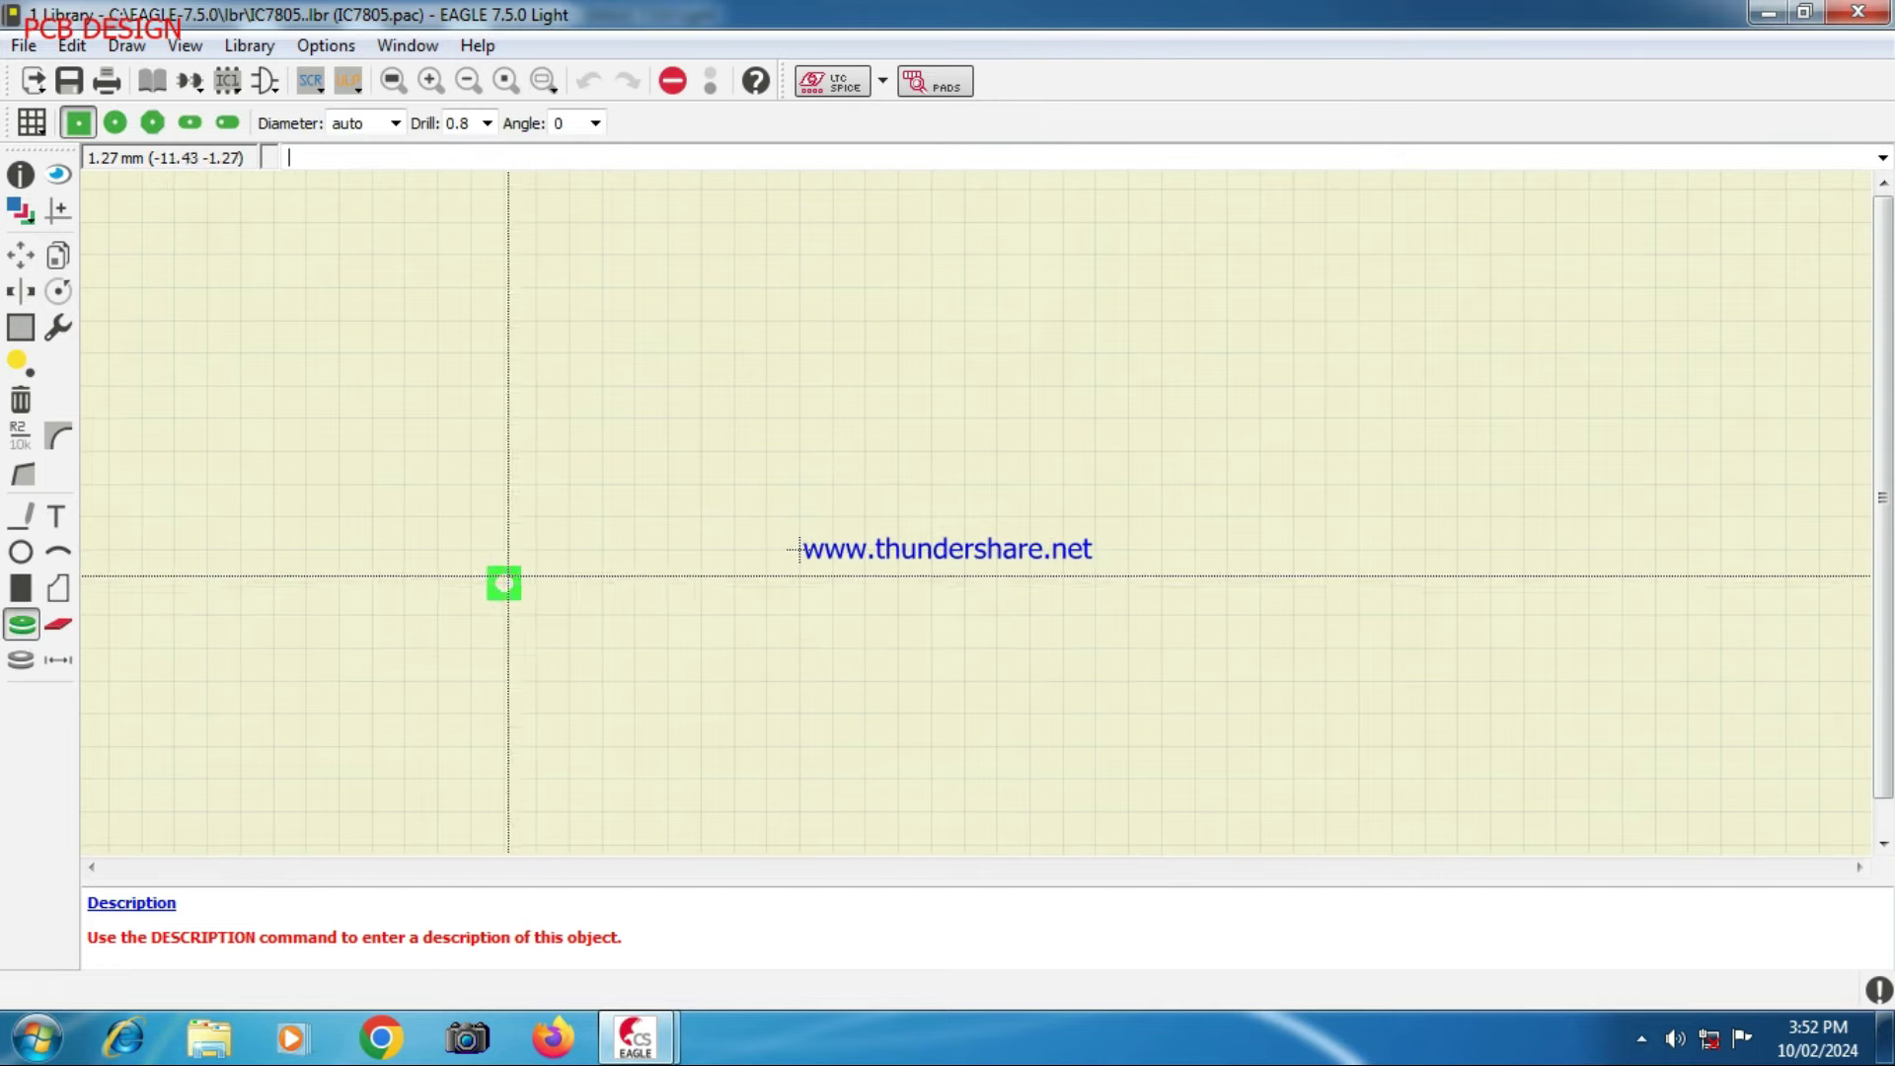
scroll(799, 549, "up", 2)
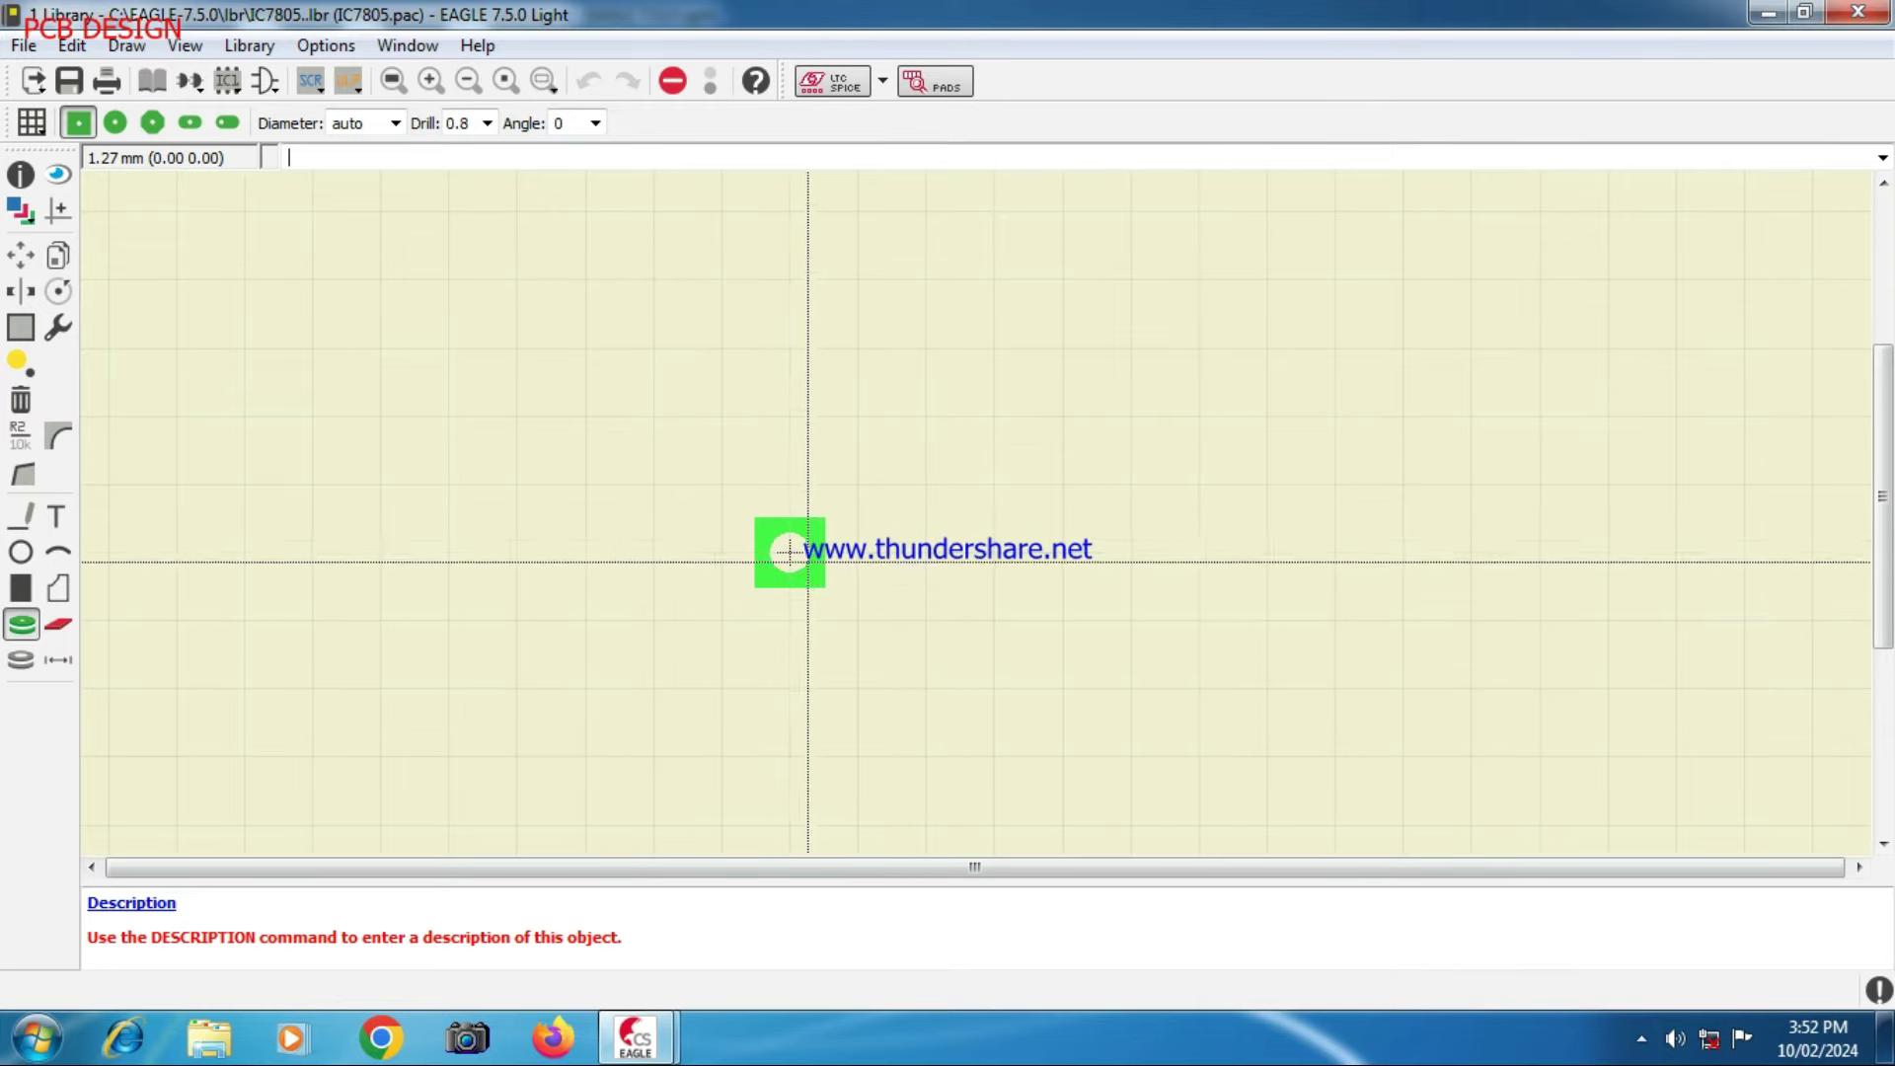
left_click(789, 552)
left_click(994, 552)
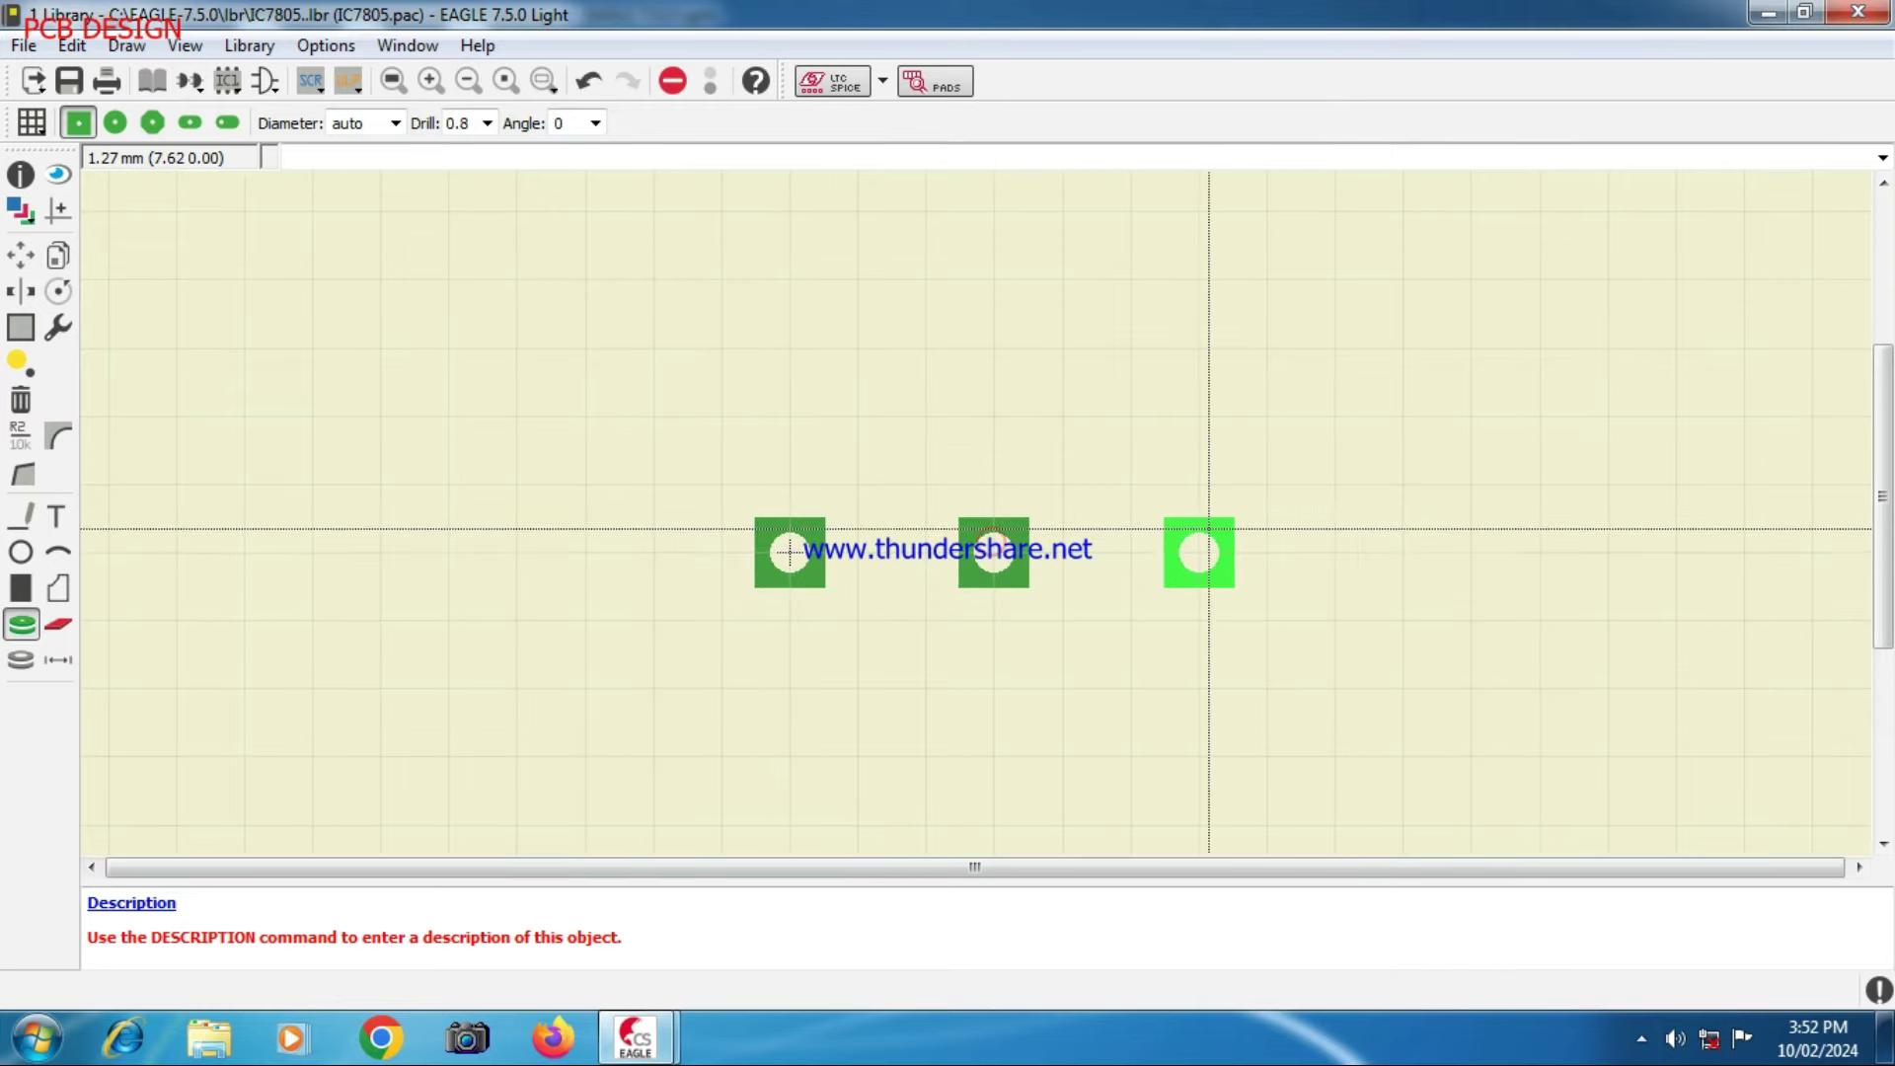
left_click(1199, 552)
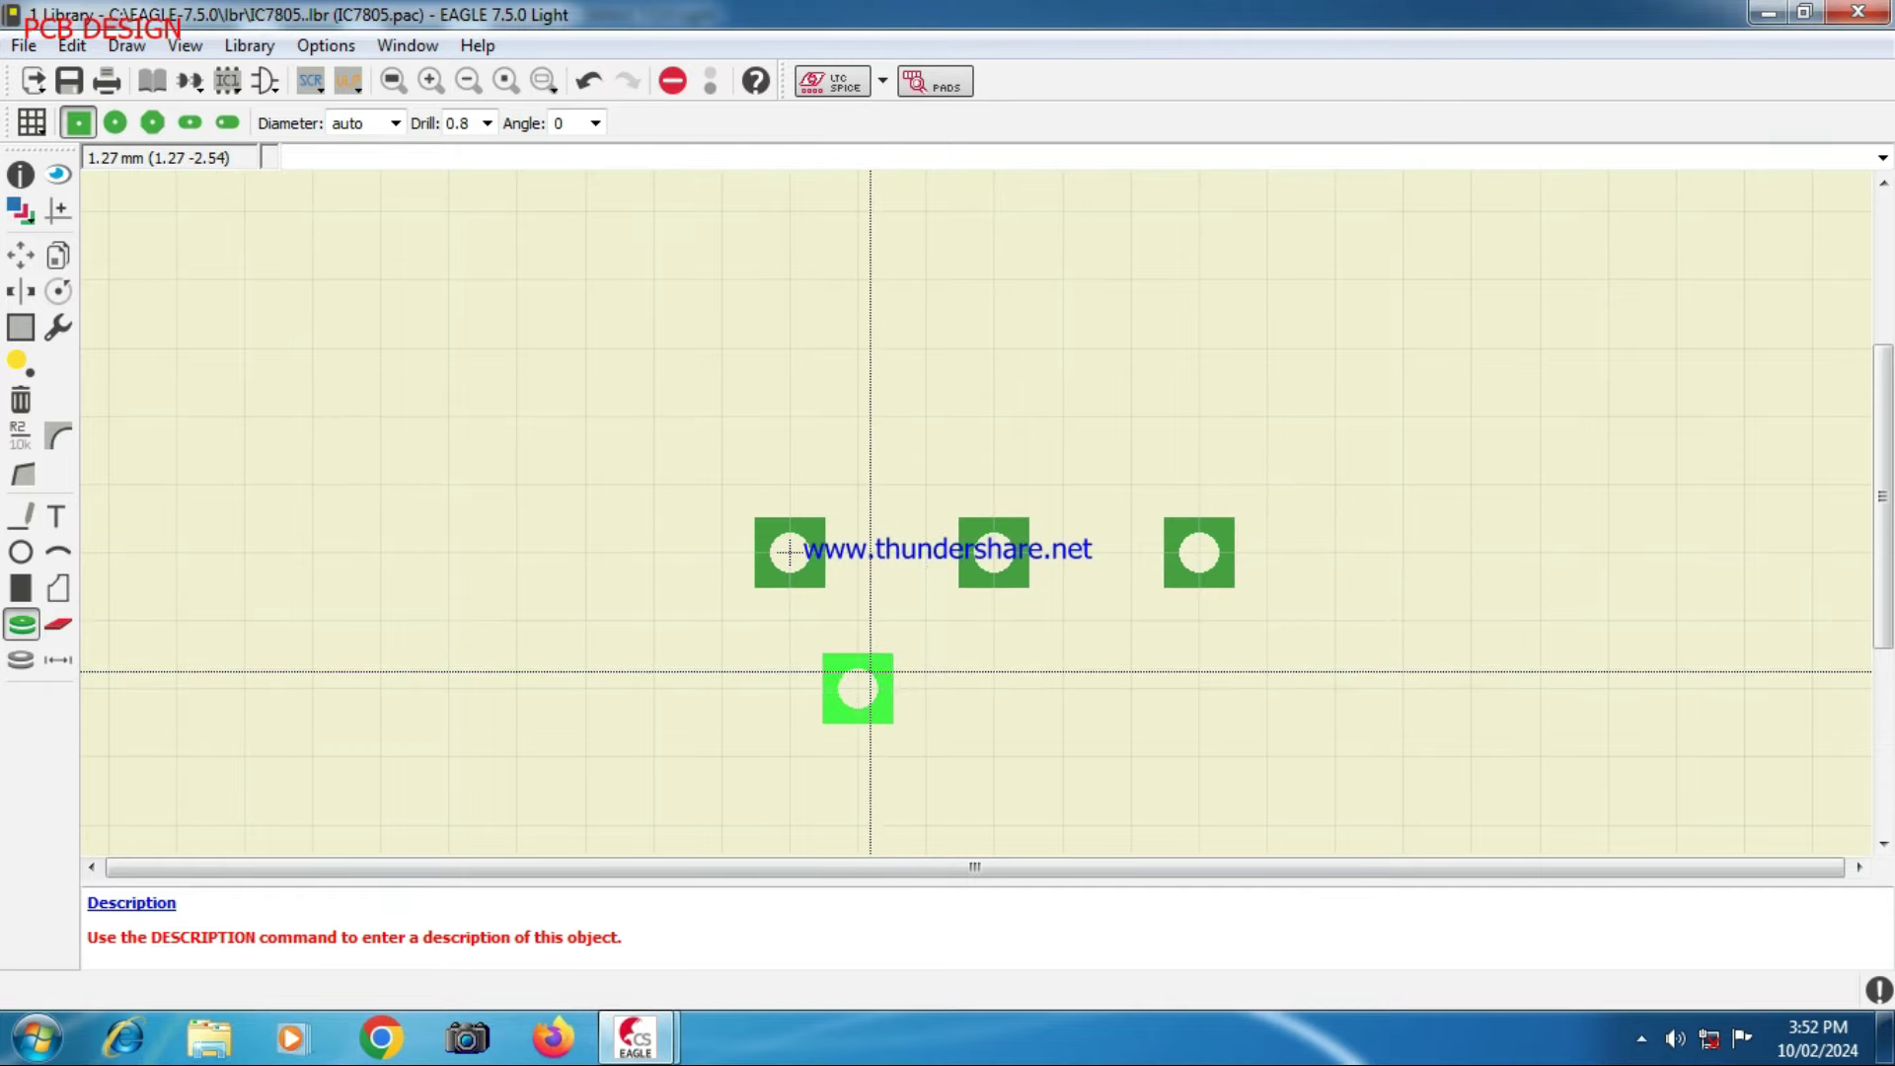
- Name the pad at the origin 1 and set its diameter to 2.2, drill to 1.1 and shape to round
left_click(58, 176)
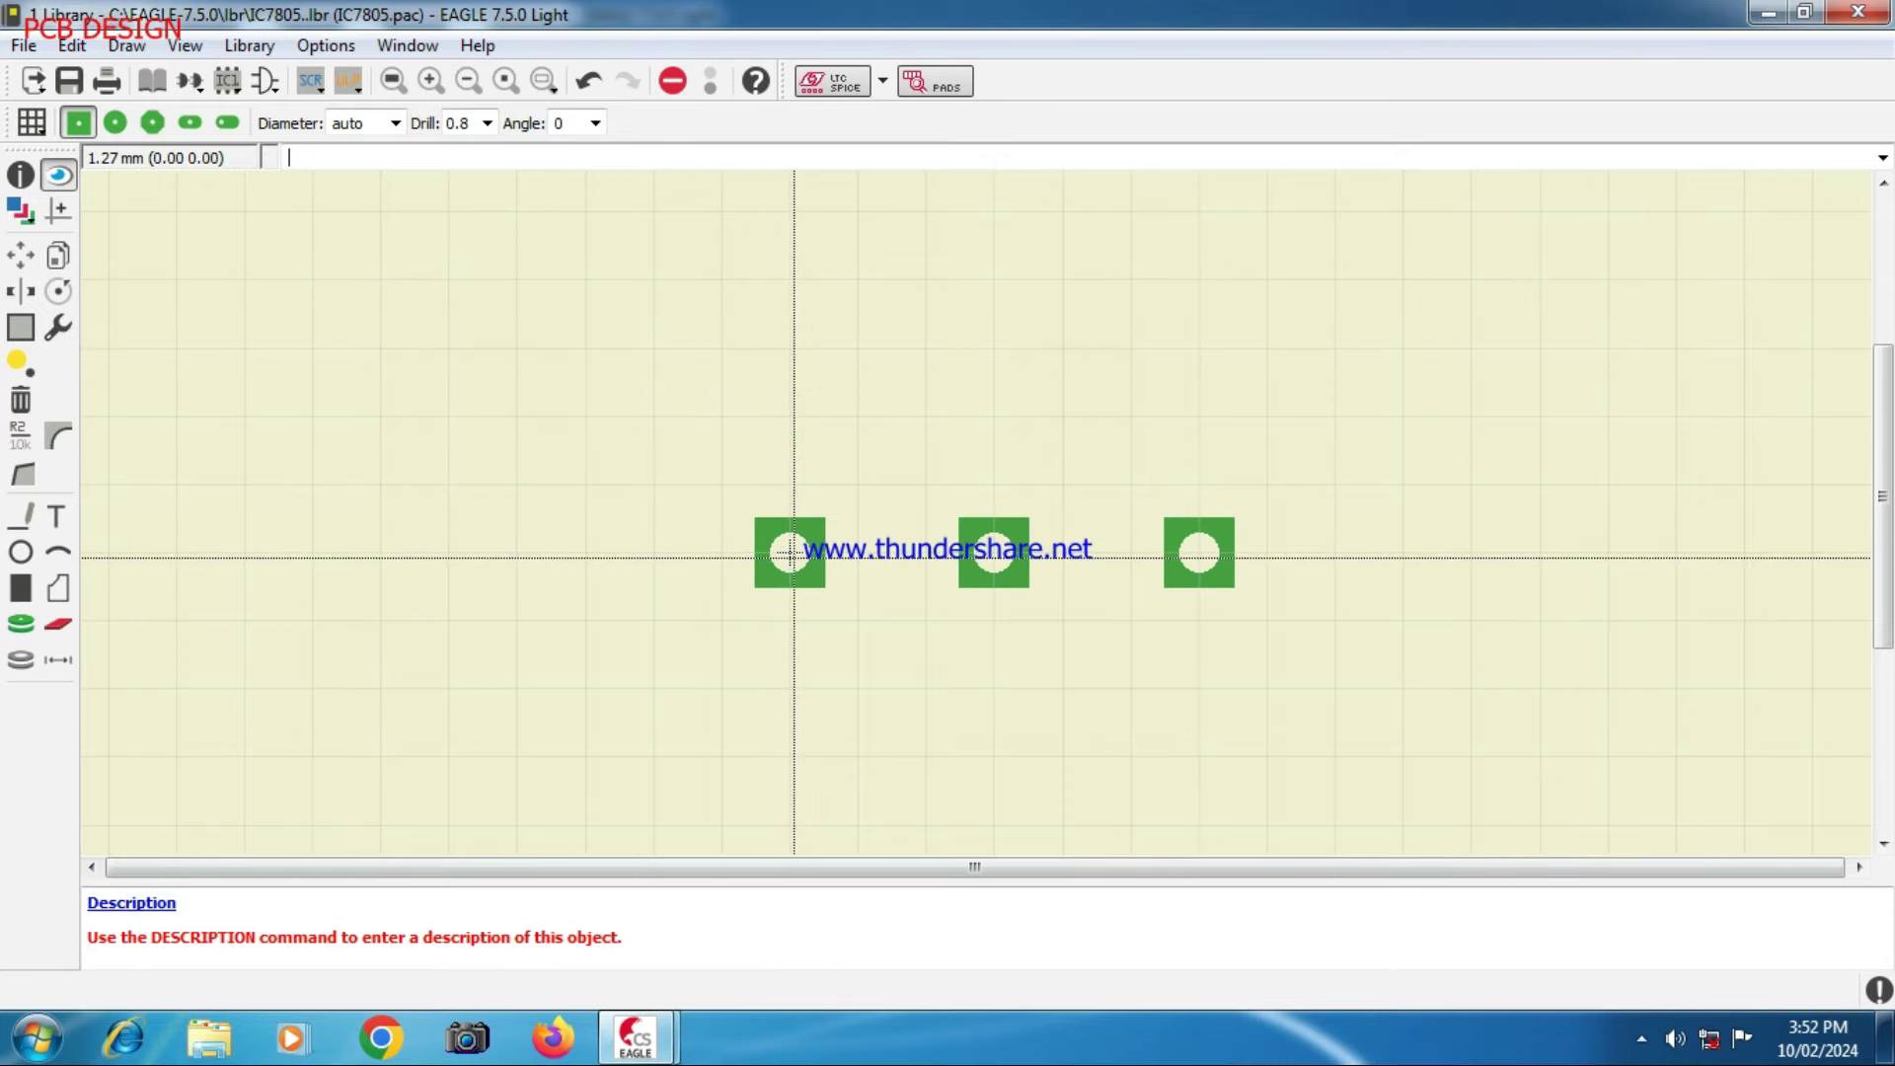
right_click(790, 554)
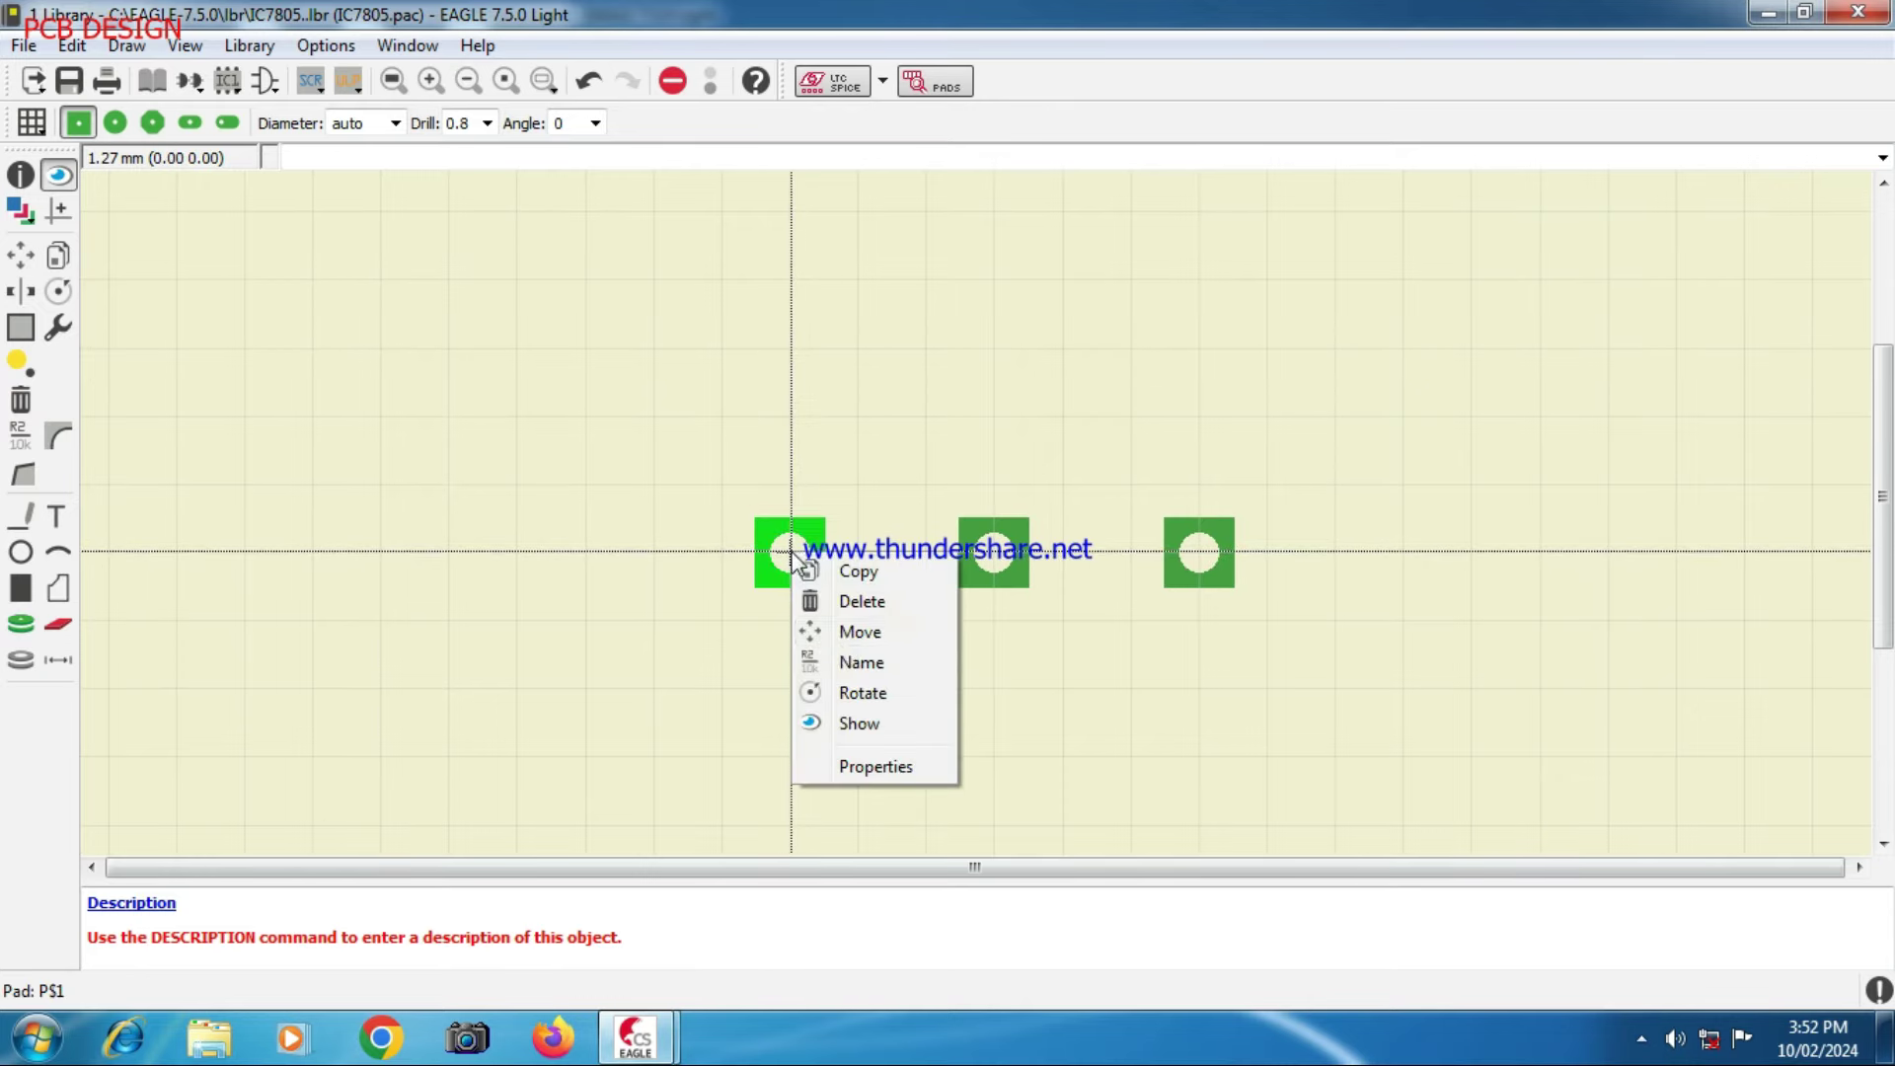
left_click(900, 767)
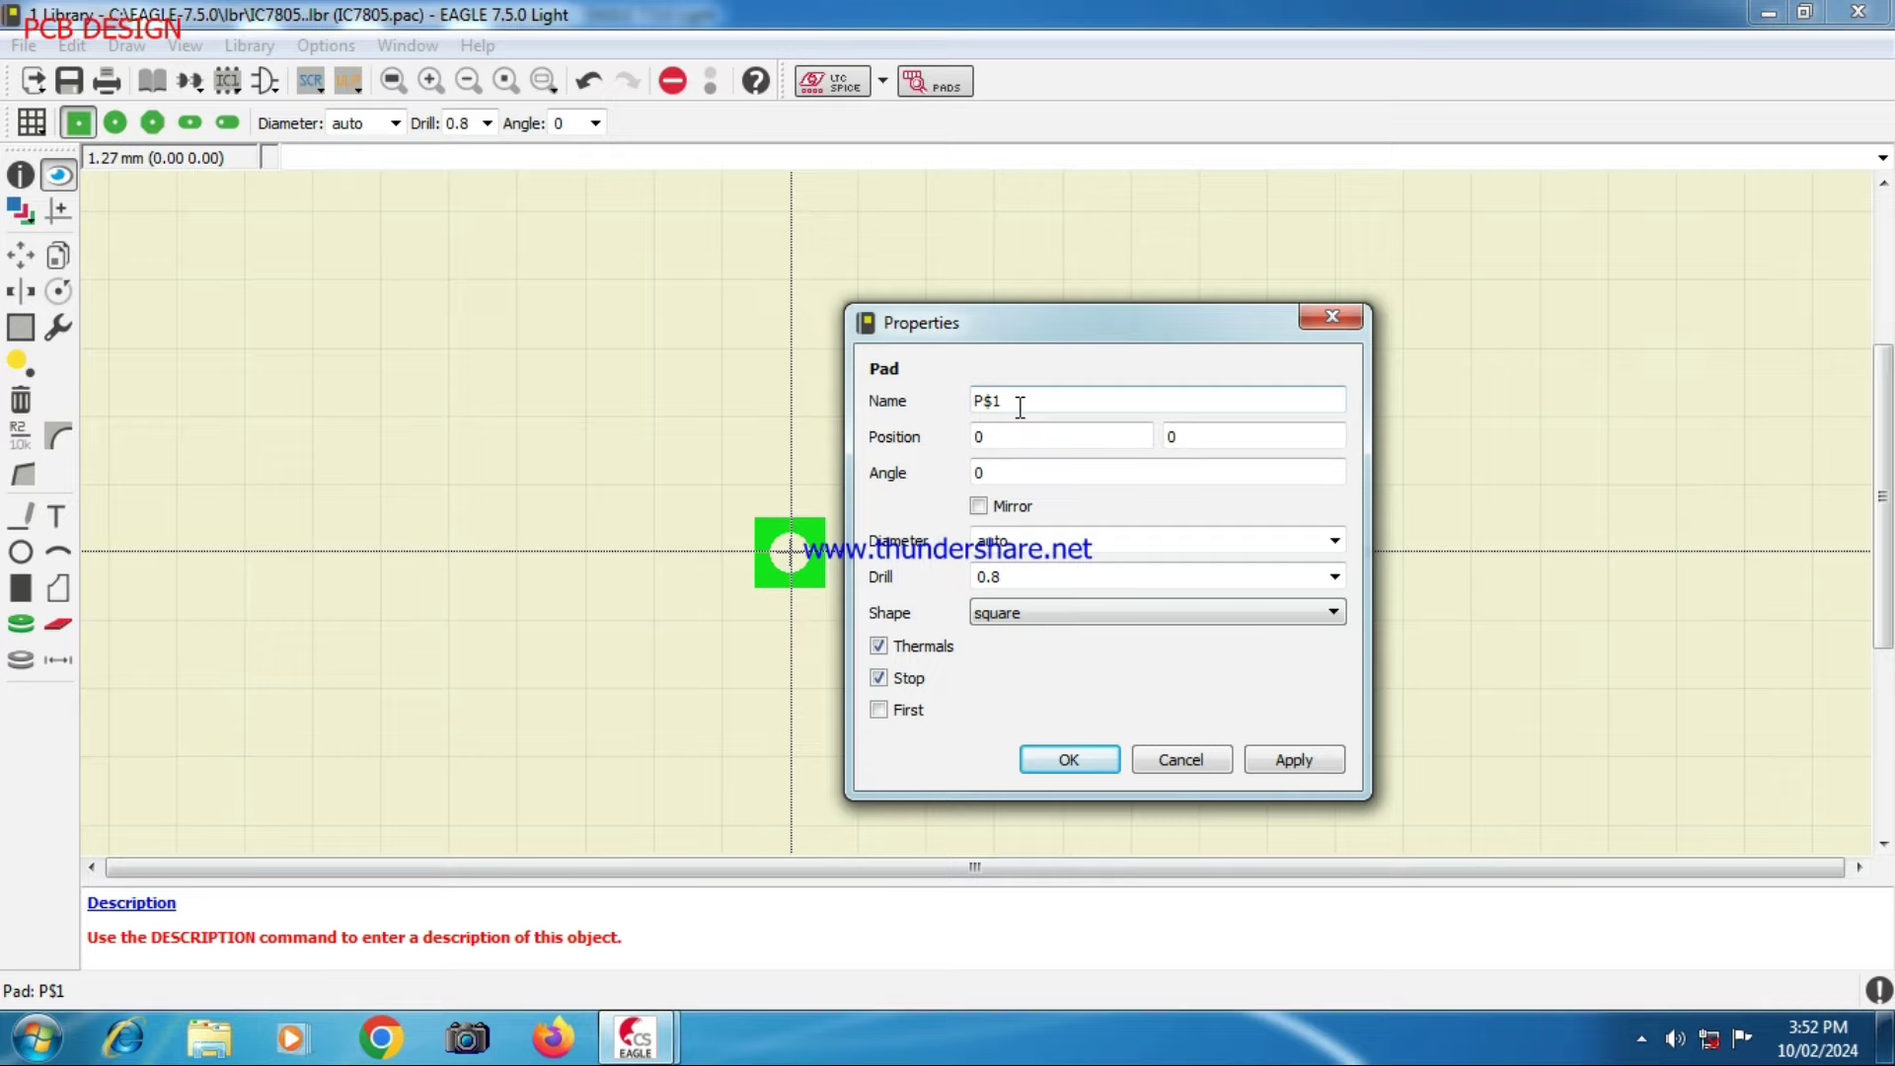
left_click_drag(1016, 402, 970, 402)
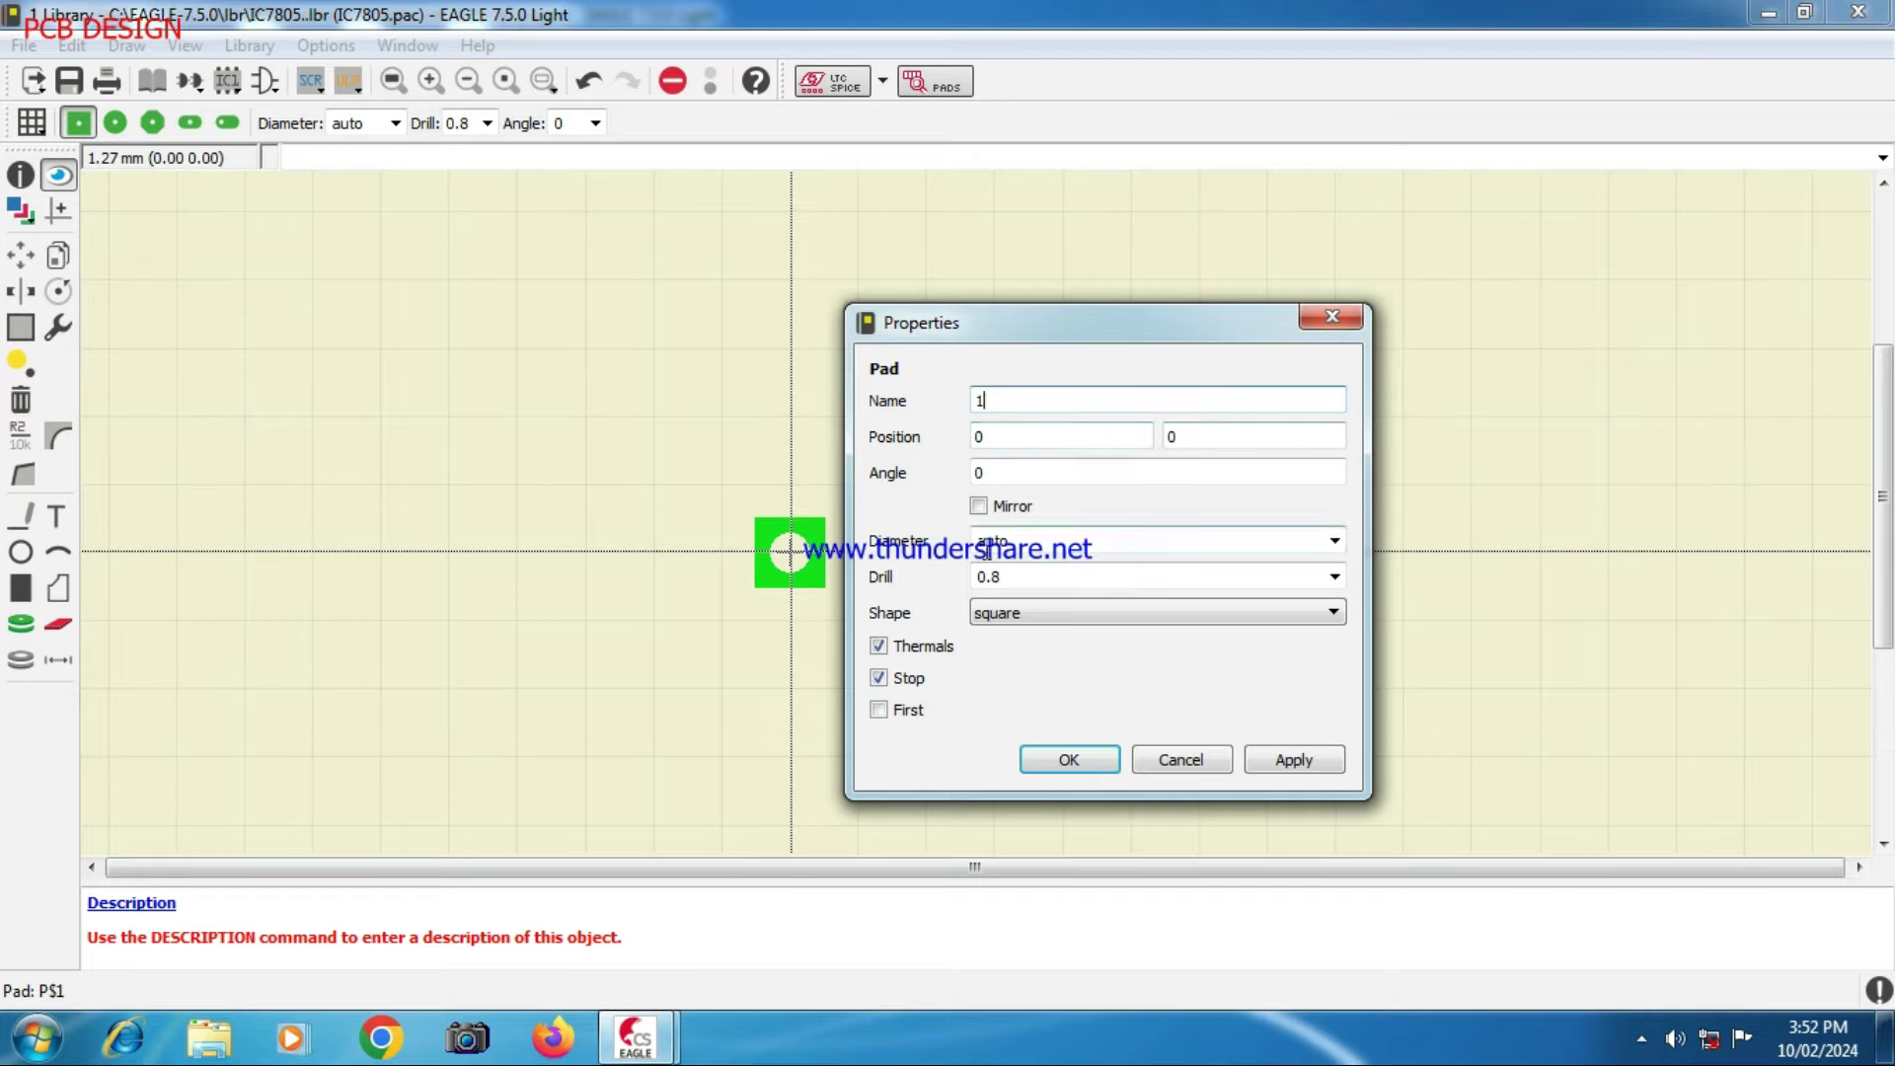
left_click(1334, 540)
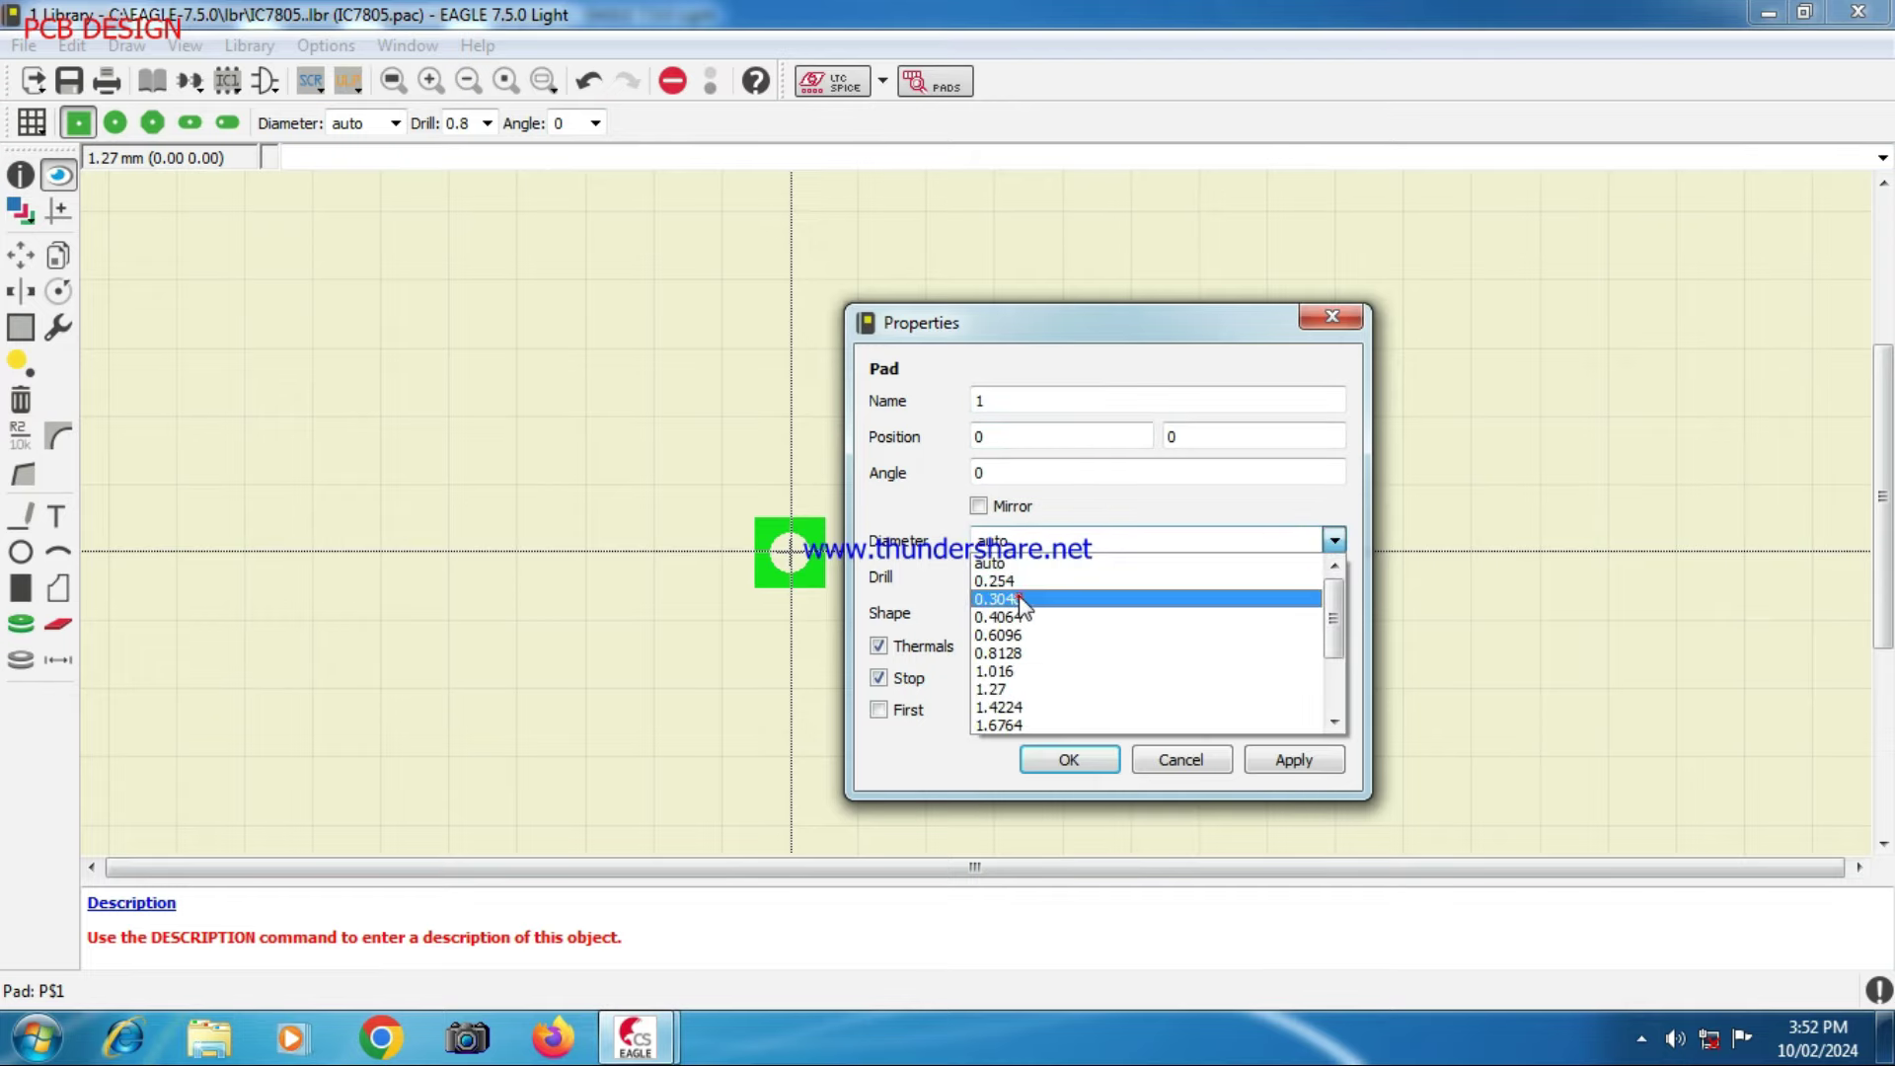
left_click(1026, 599)
type("2")
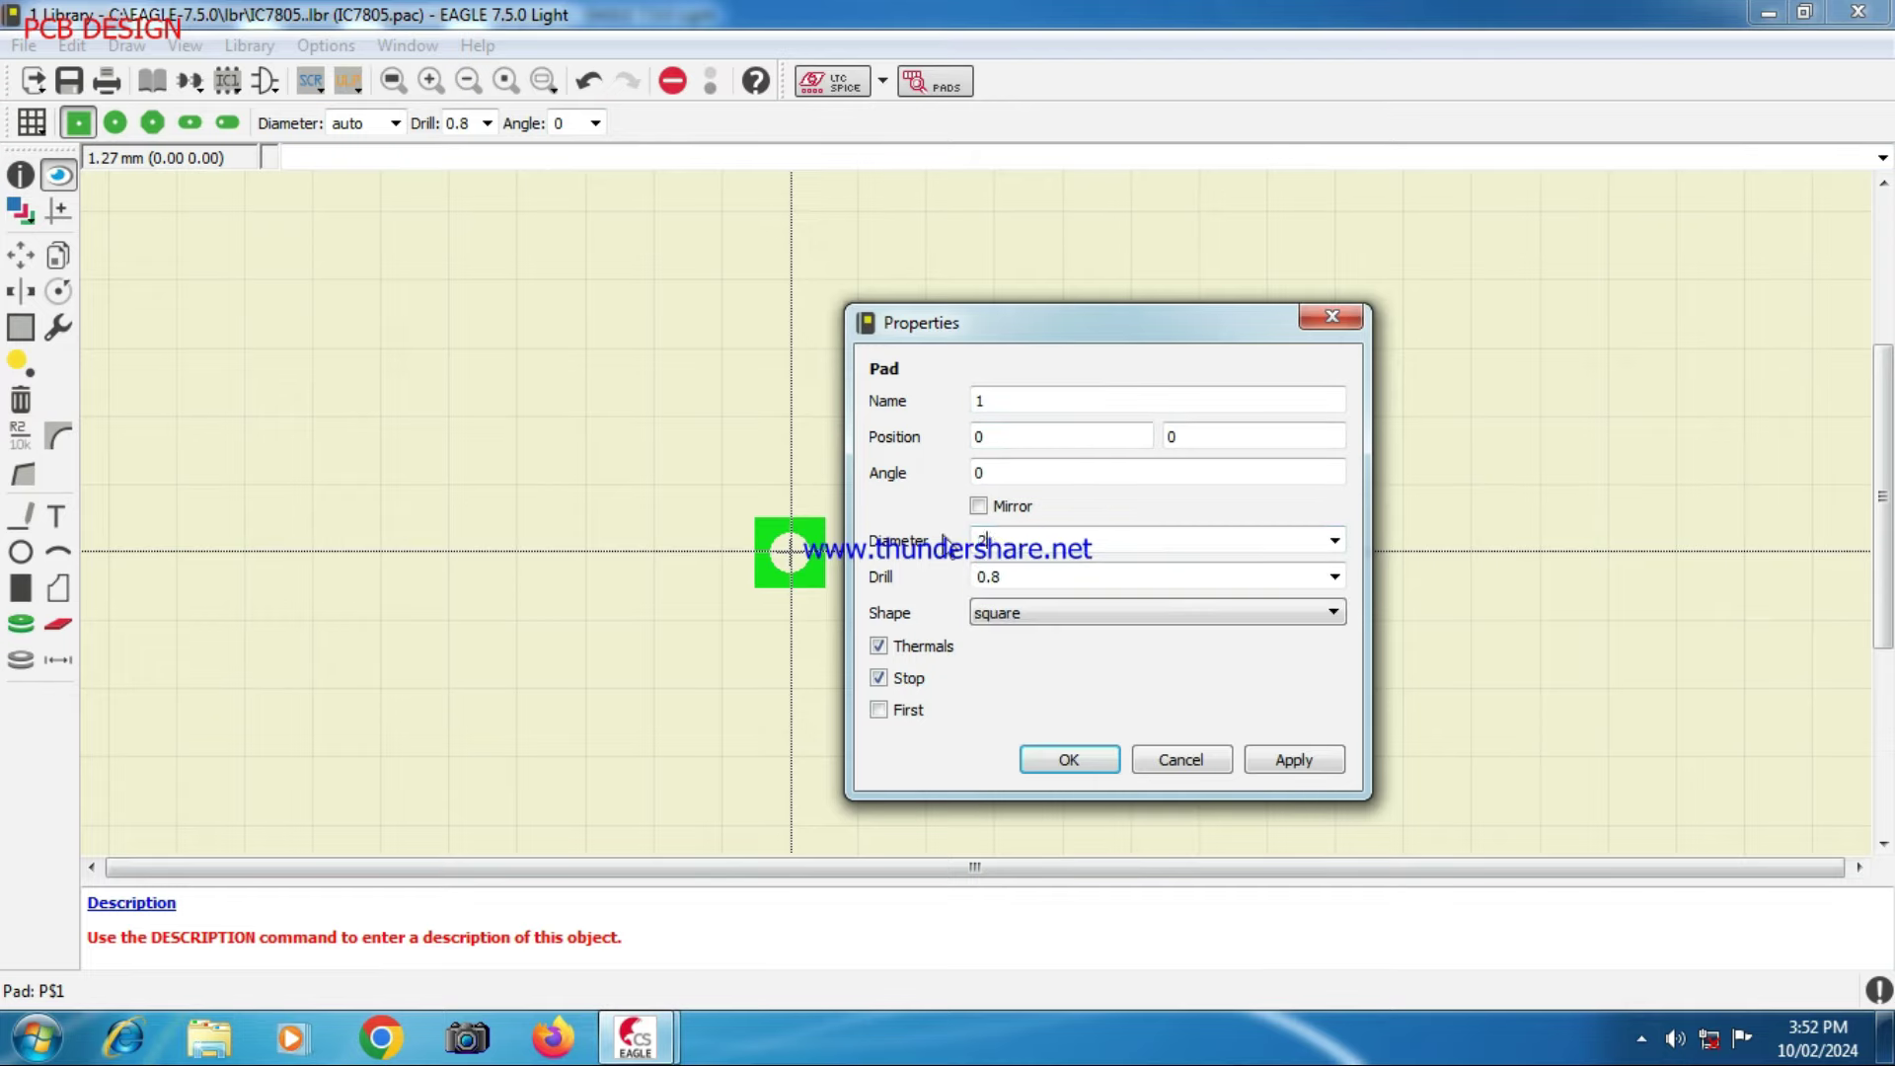
type(".2")
left_click_drag(1017, 574, 978, 590)
left_click(1333, 614)
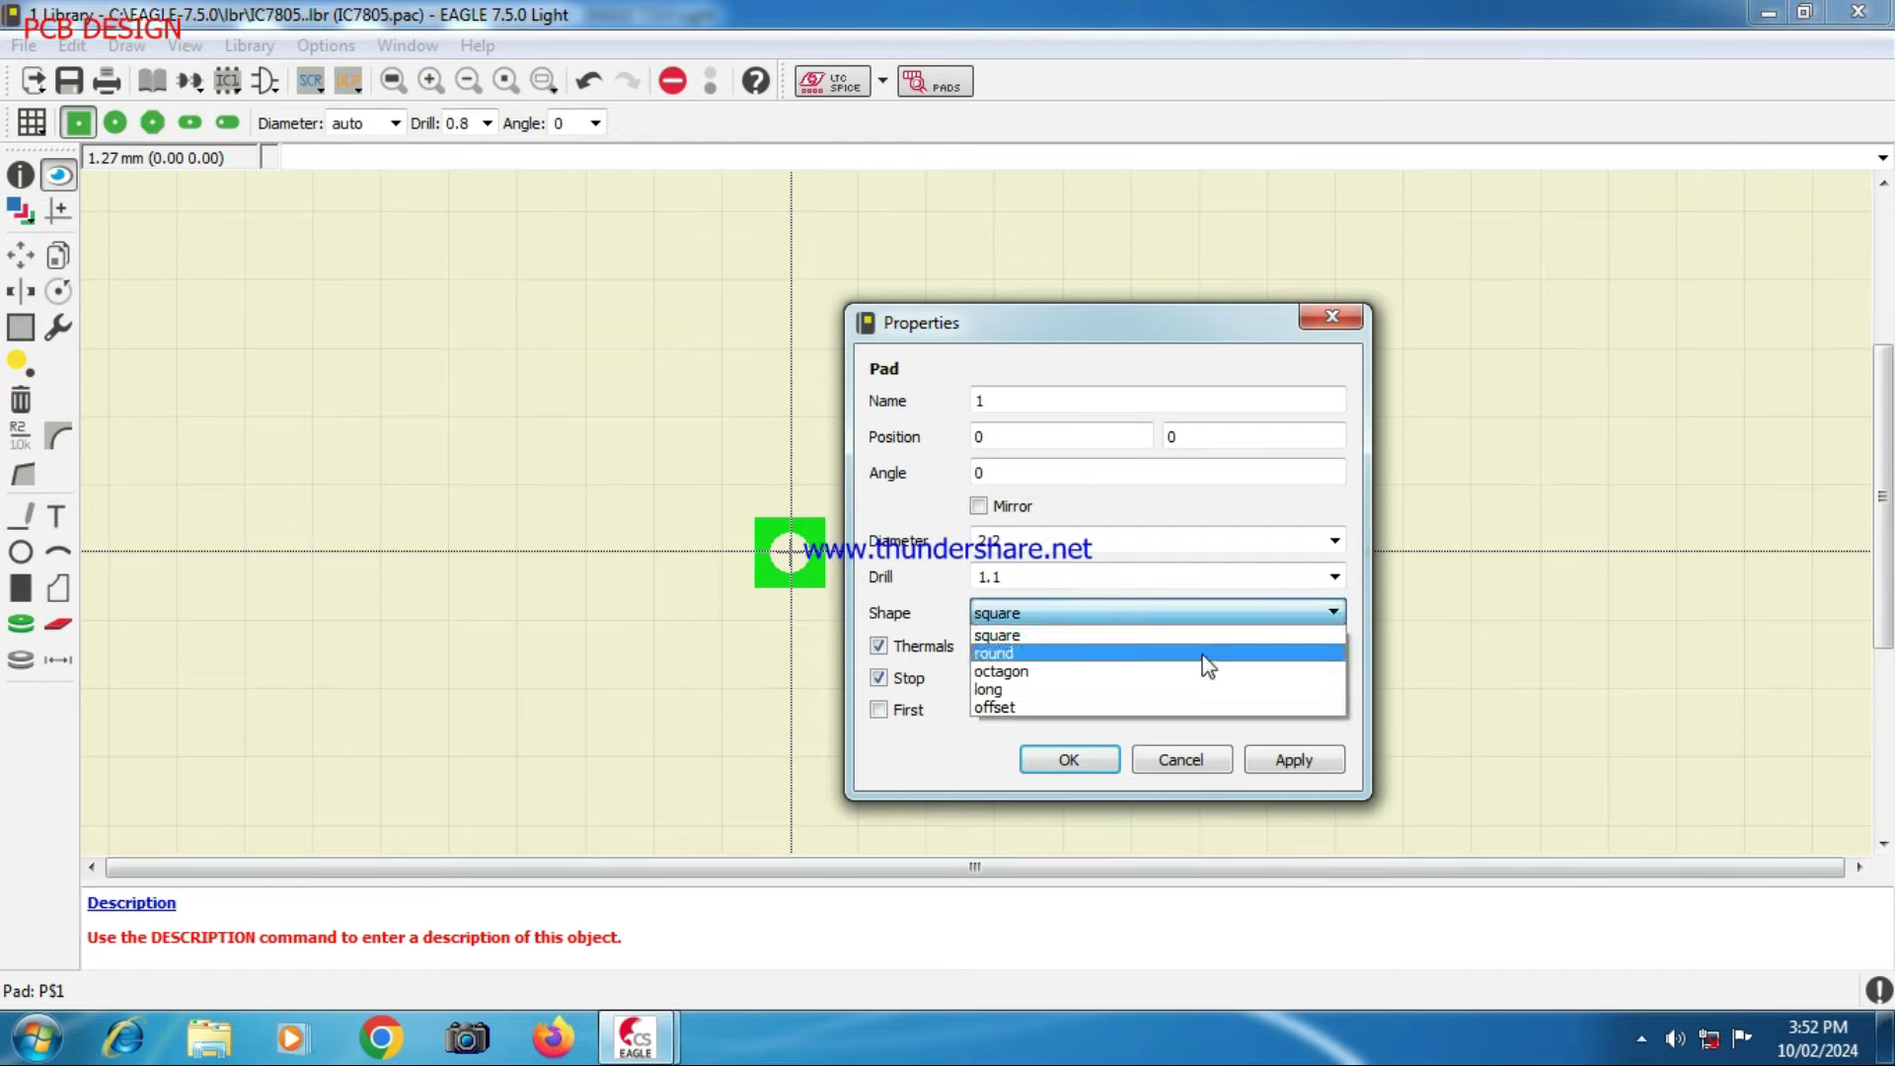
left_click(1201, 652)
left_click(1294, 761)
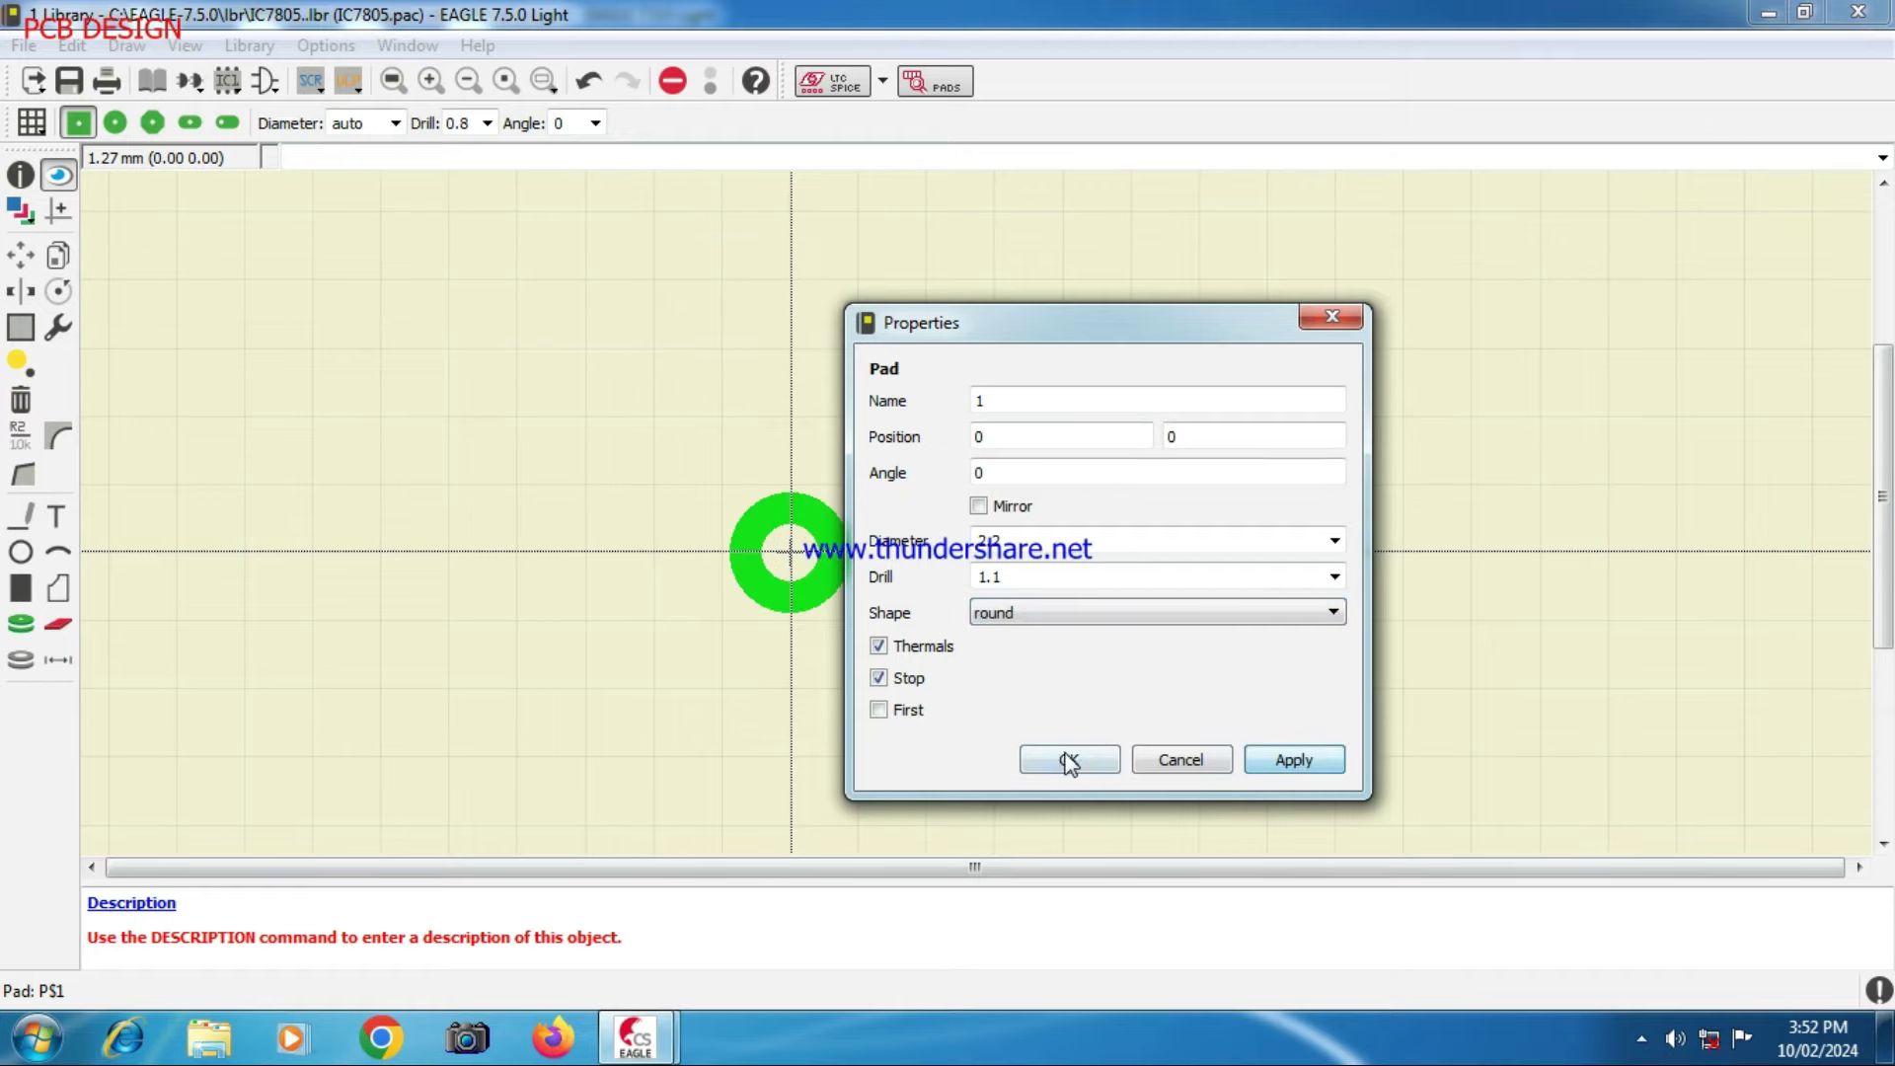
left_click(1070, 760)
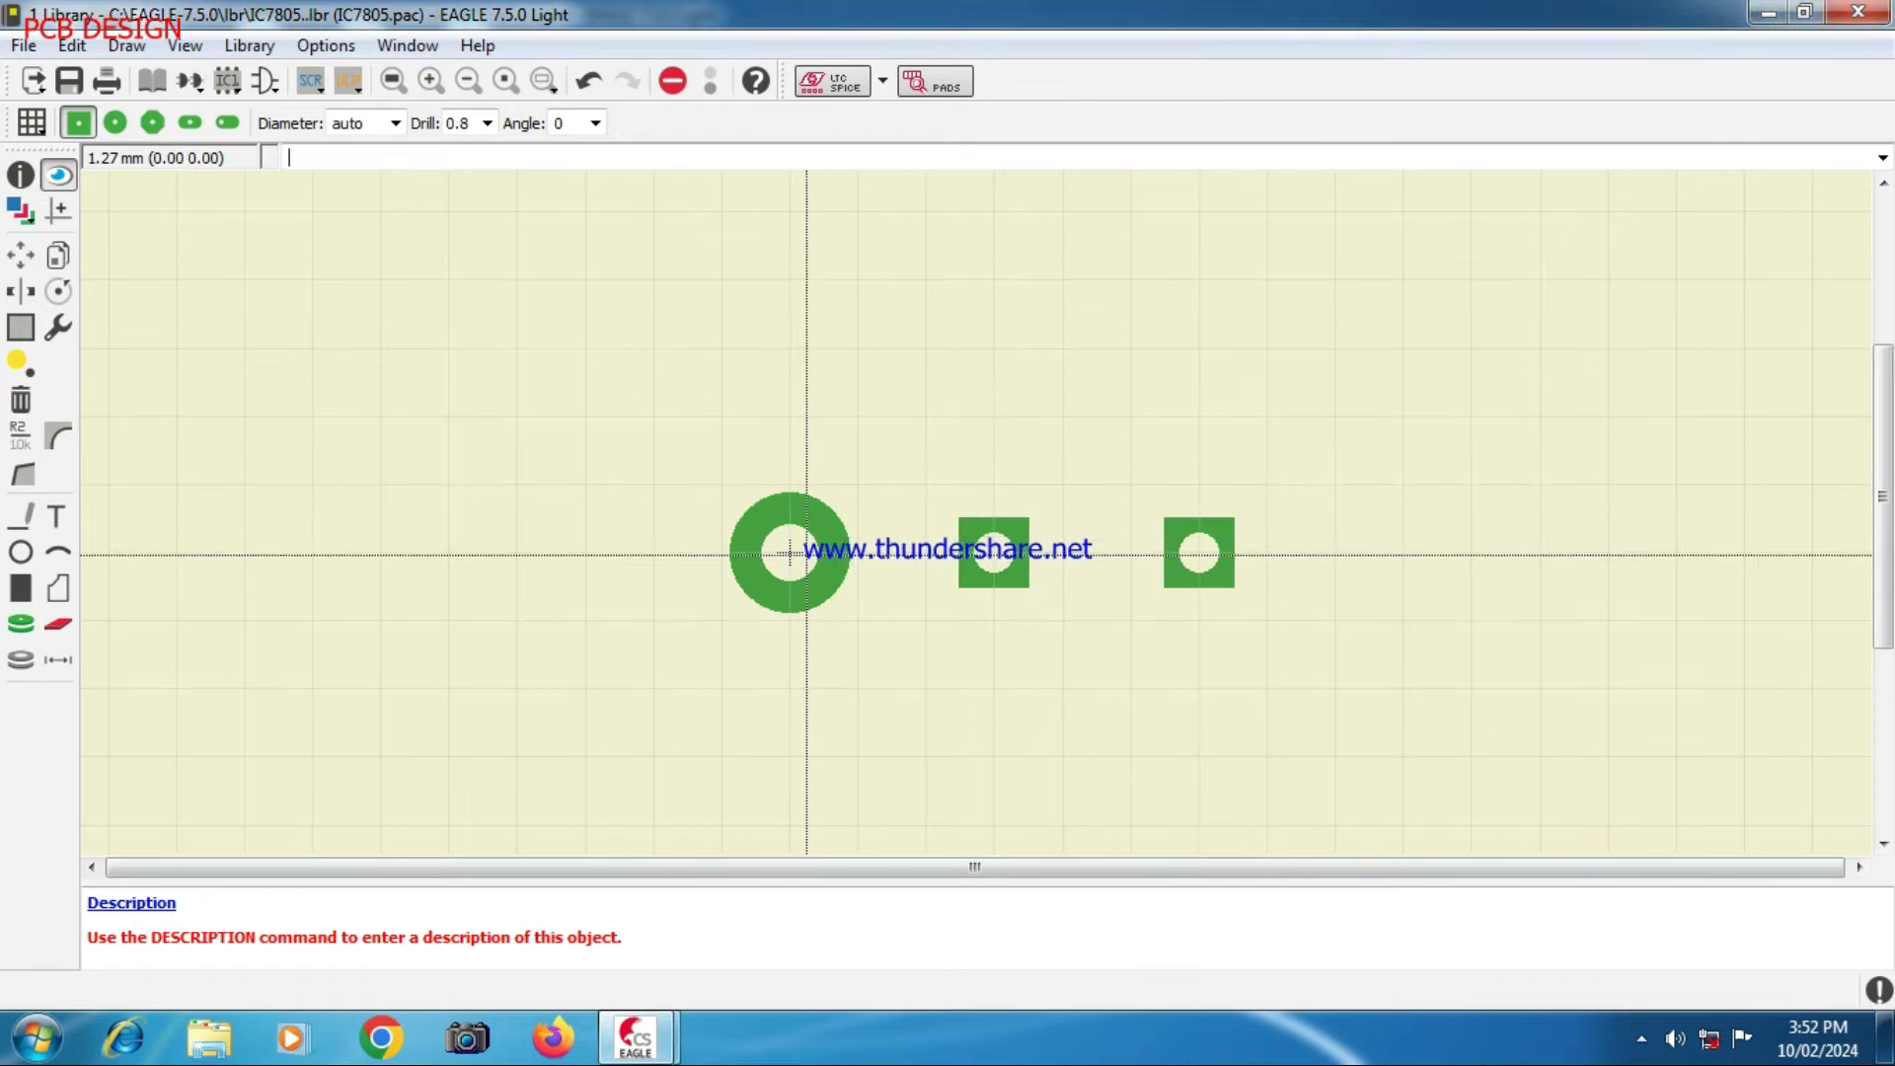
- Name the middle pad 2 and set its position to X 2.54, Y 0
right_click(995, 551)
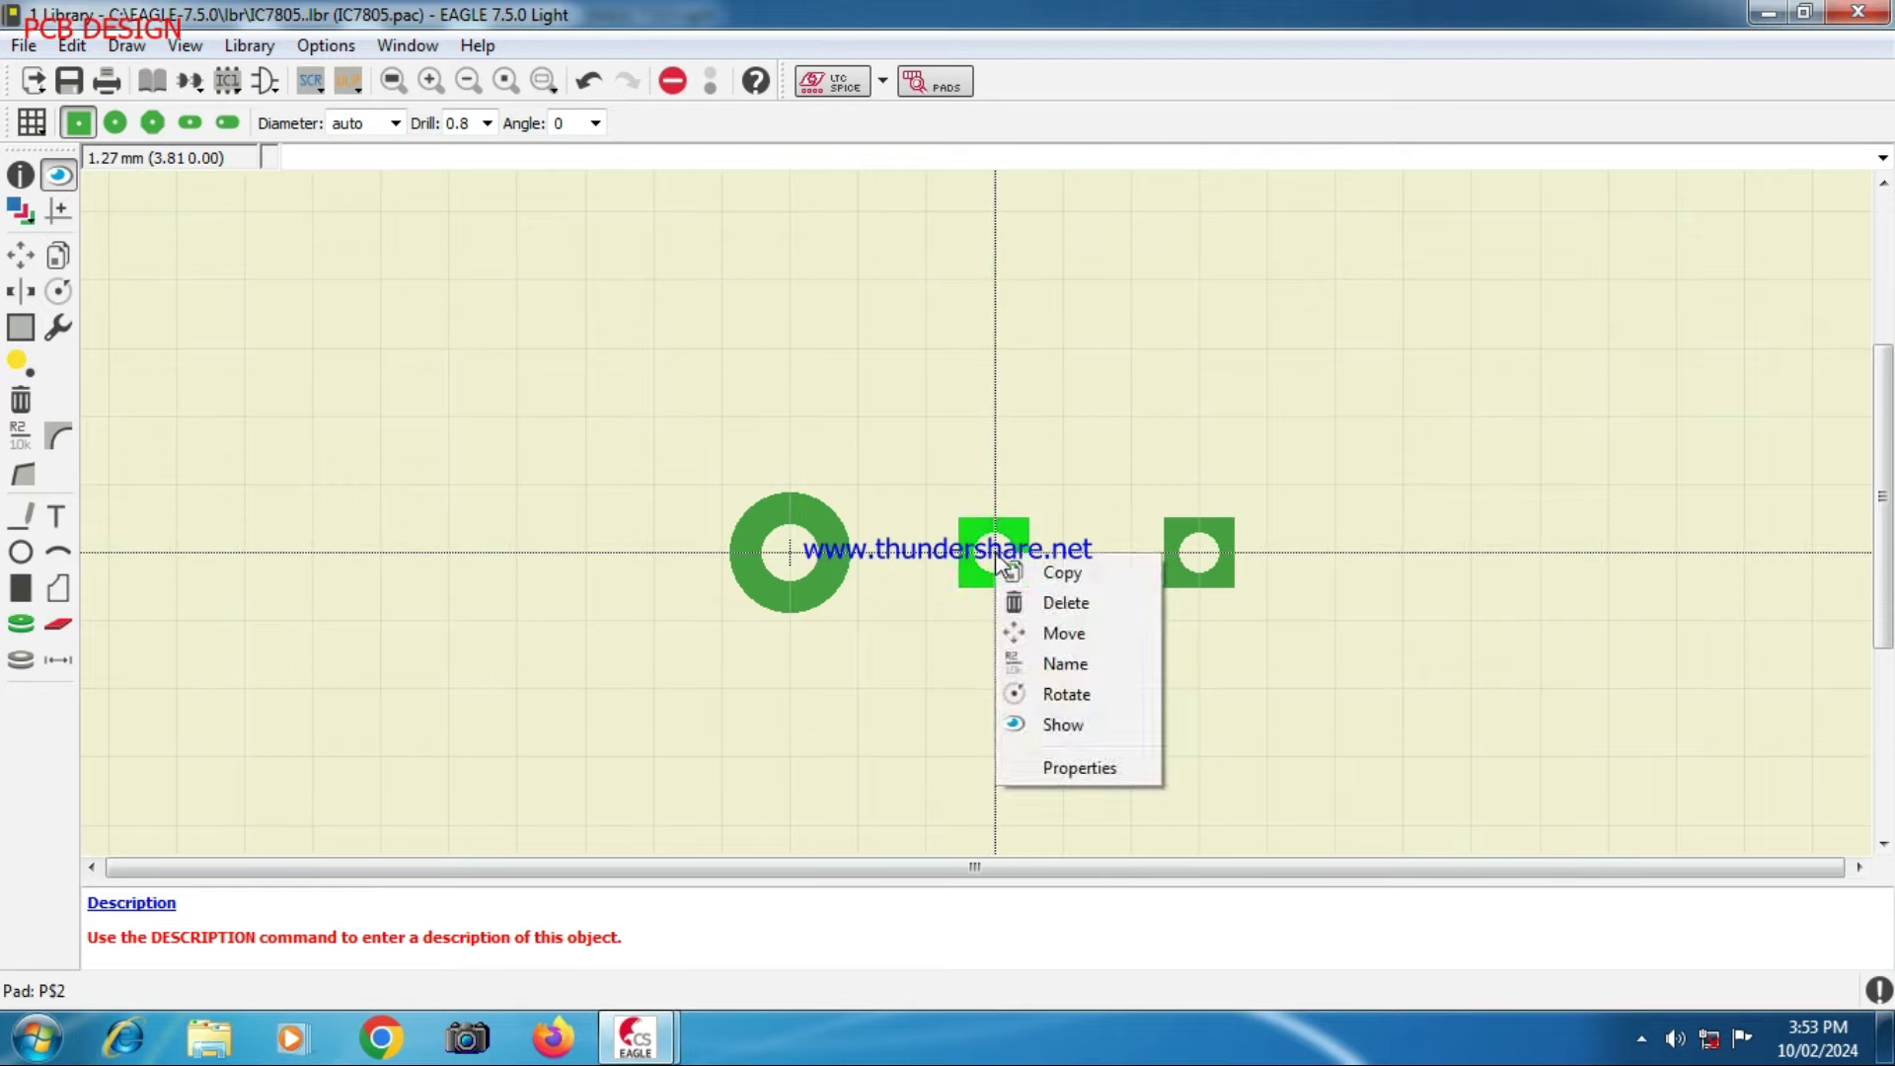
left_click(1099, 773)
left_click_drag(580, 398, 534, 436)
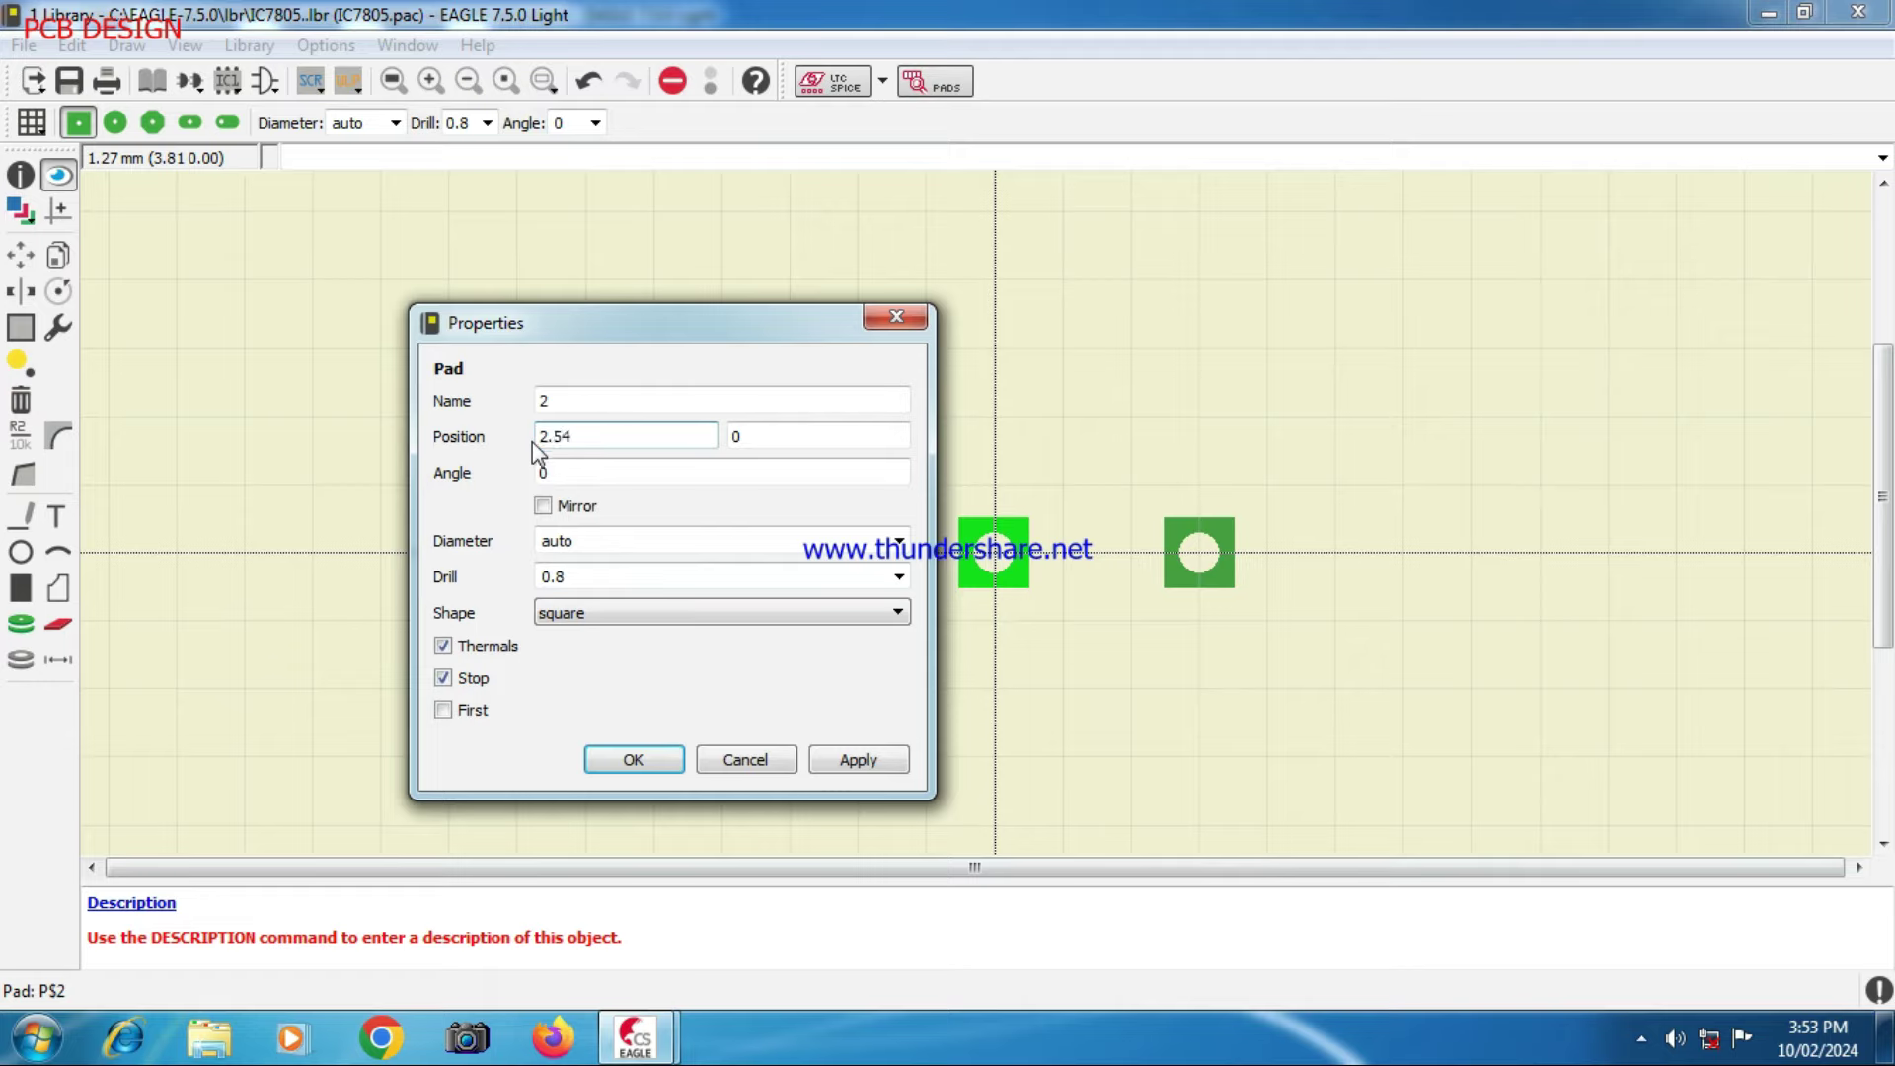
left_click_drag(766, 436, 724, 440)
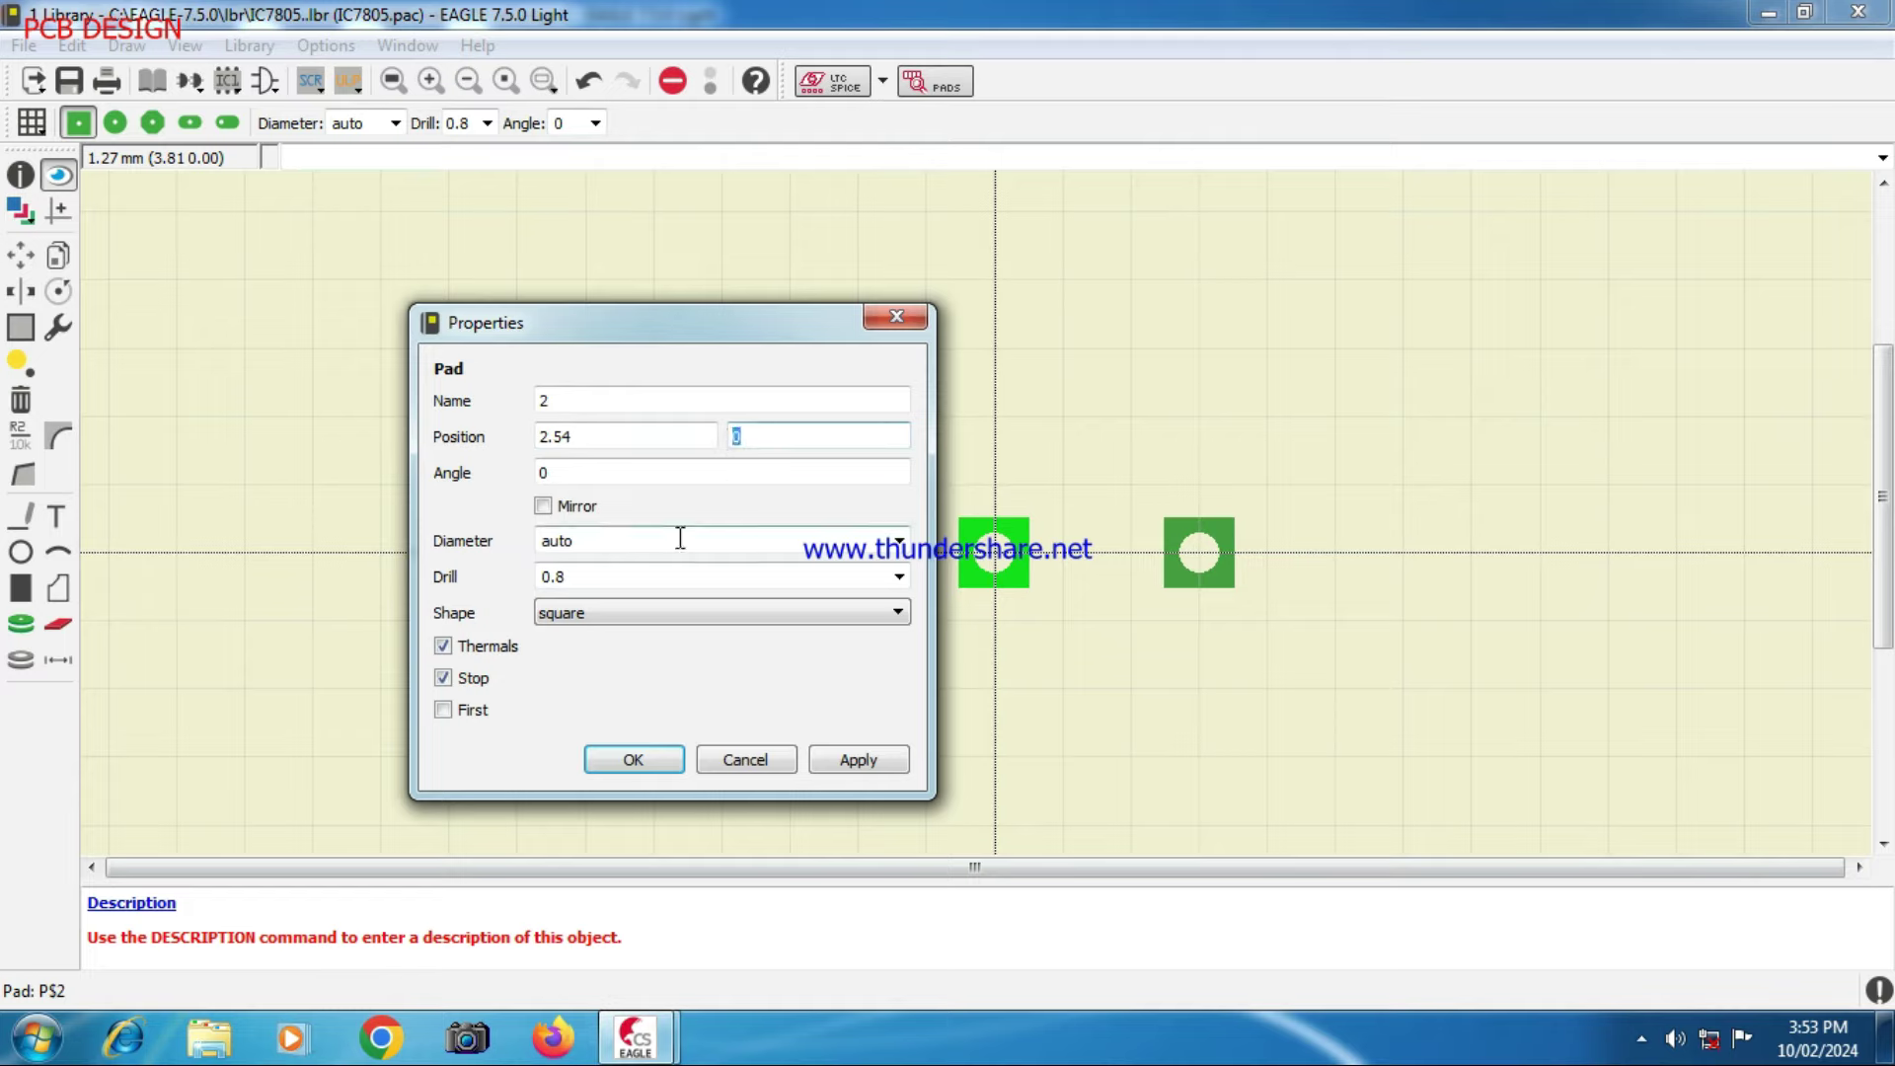
- Give pad 2 a diameter of 2.2, a drill of 1.1 and a round shape
left_click_drag(622, 533, 542, 577)
left_click(583, 575)
type("1.1")
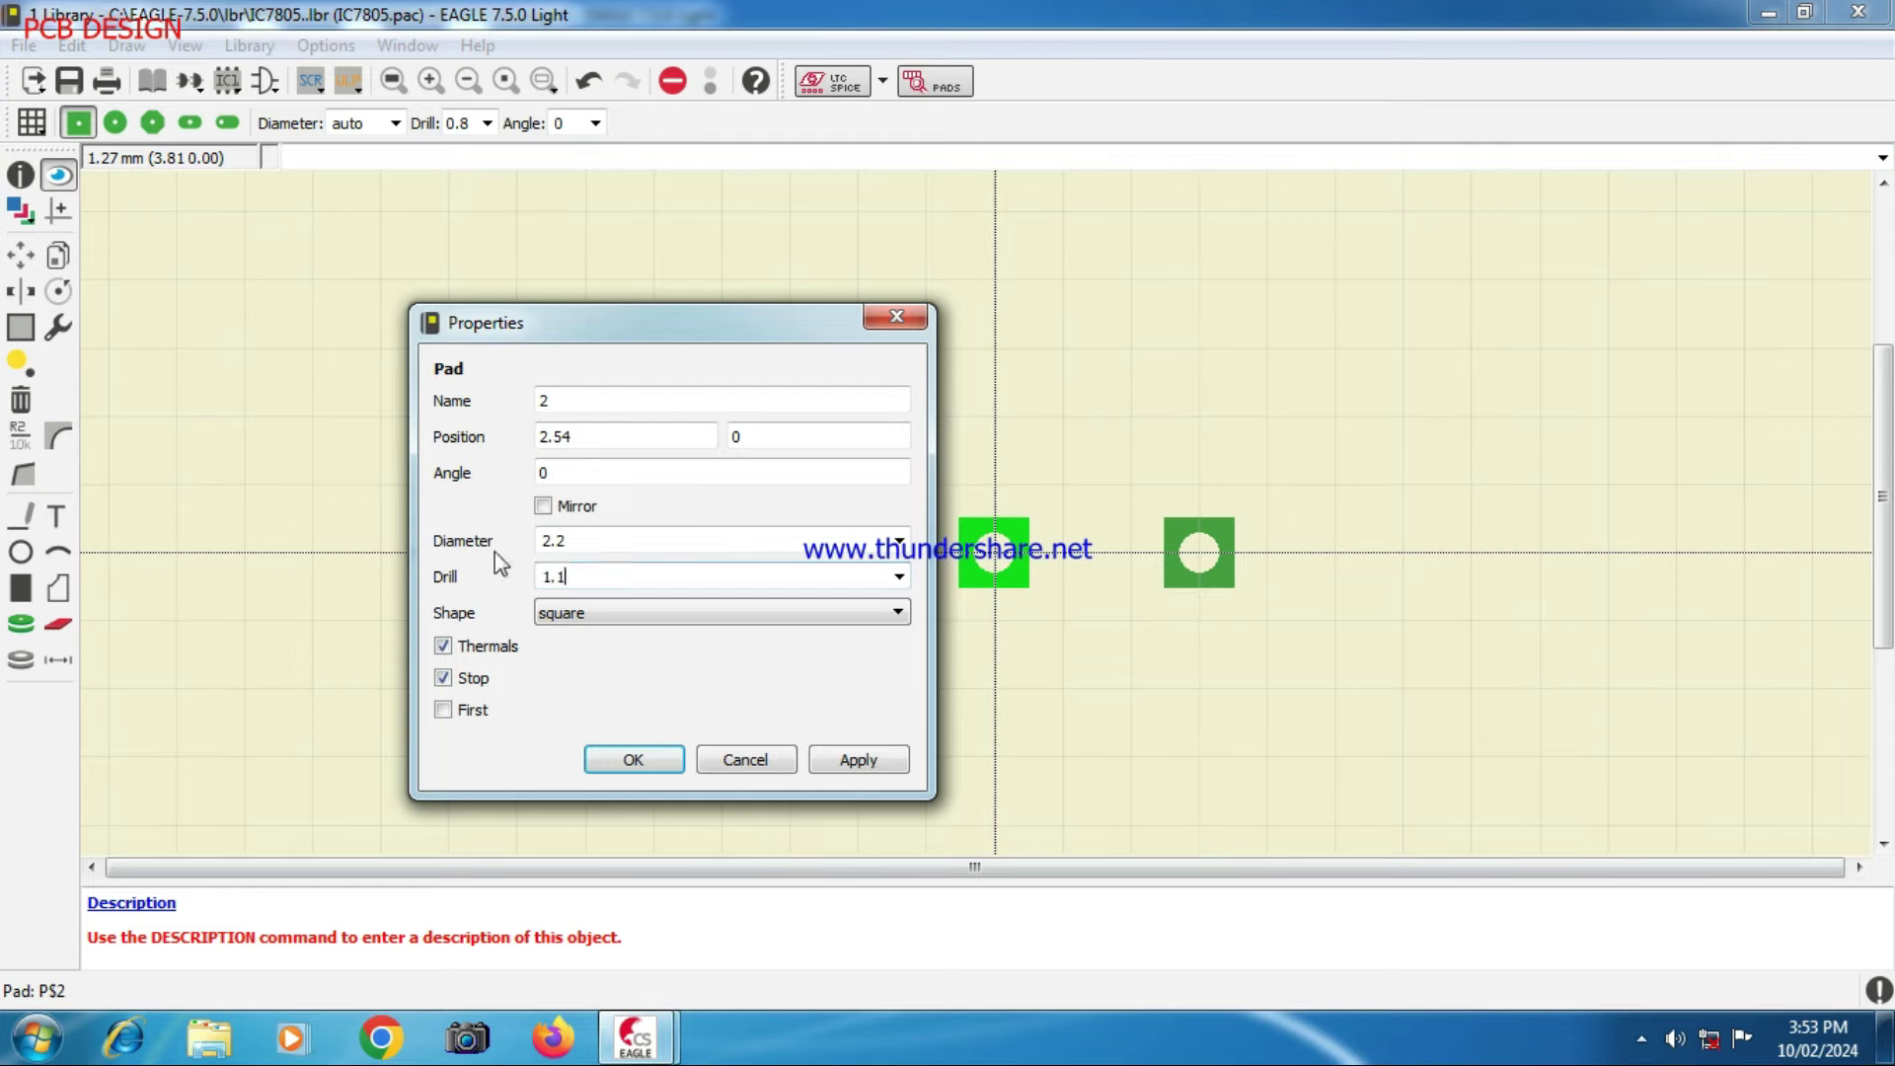
left_click(855, 613)
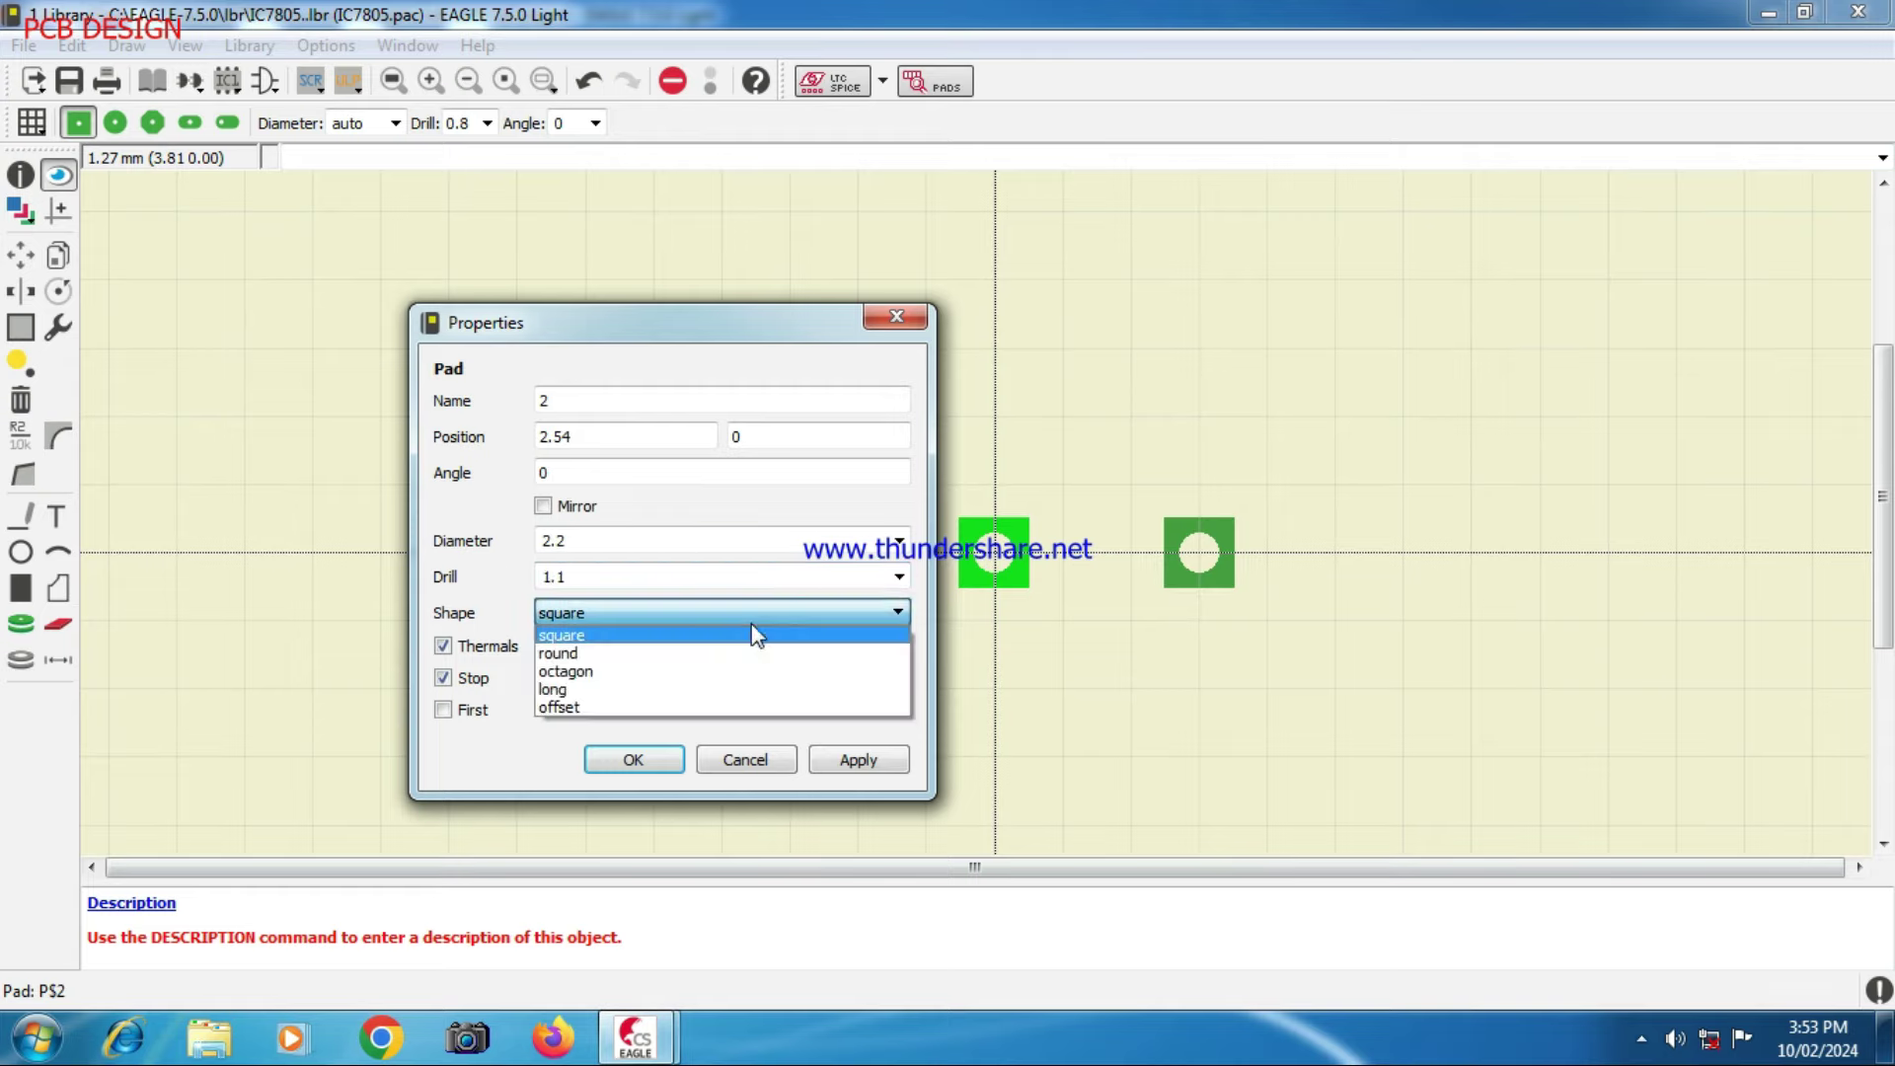
left_click(672, 654)
left_click(856, 759)
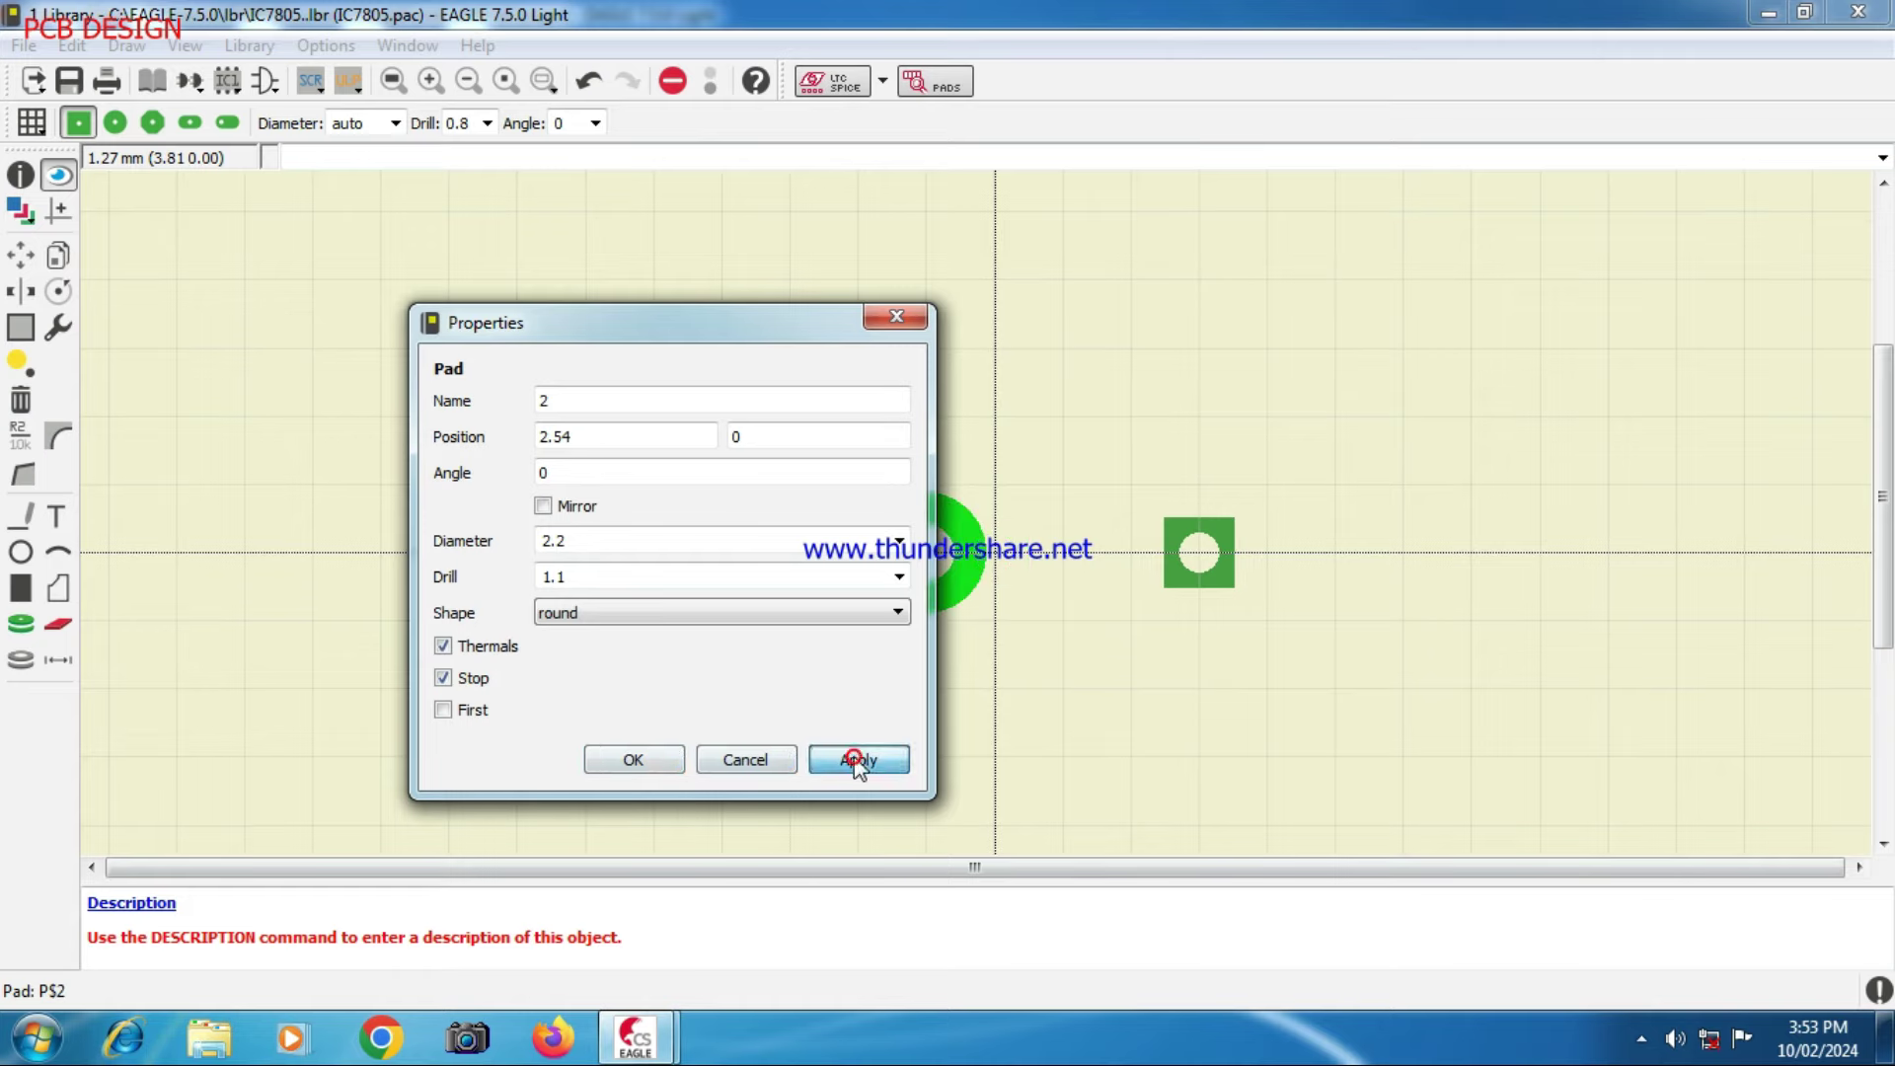
left_click(631, 759)
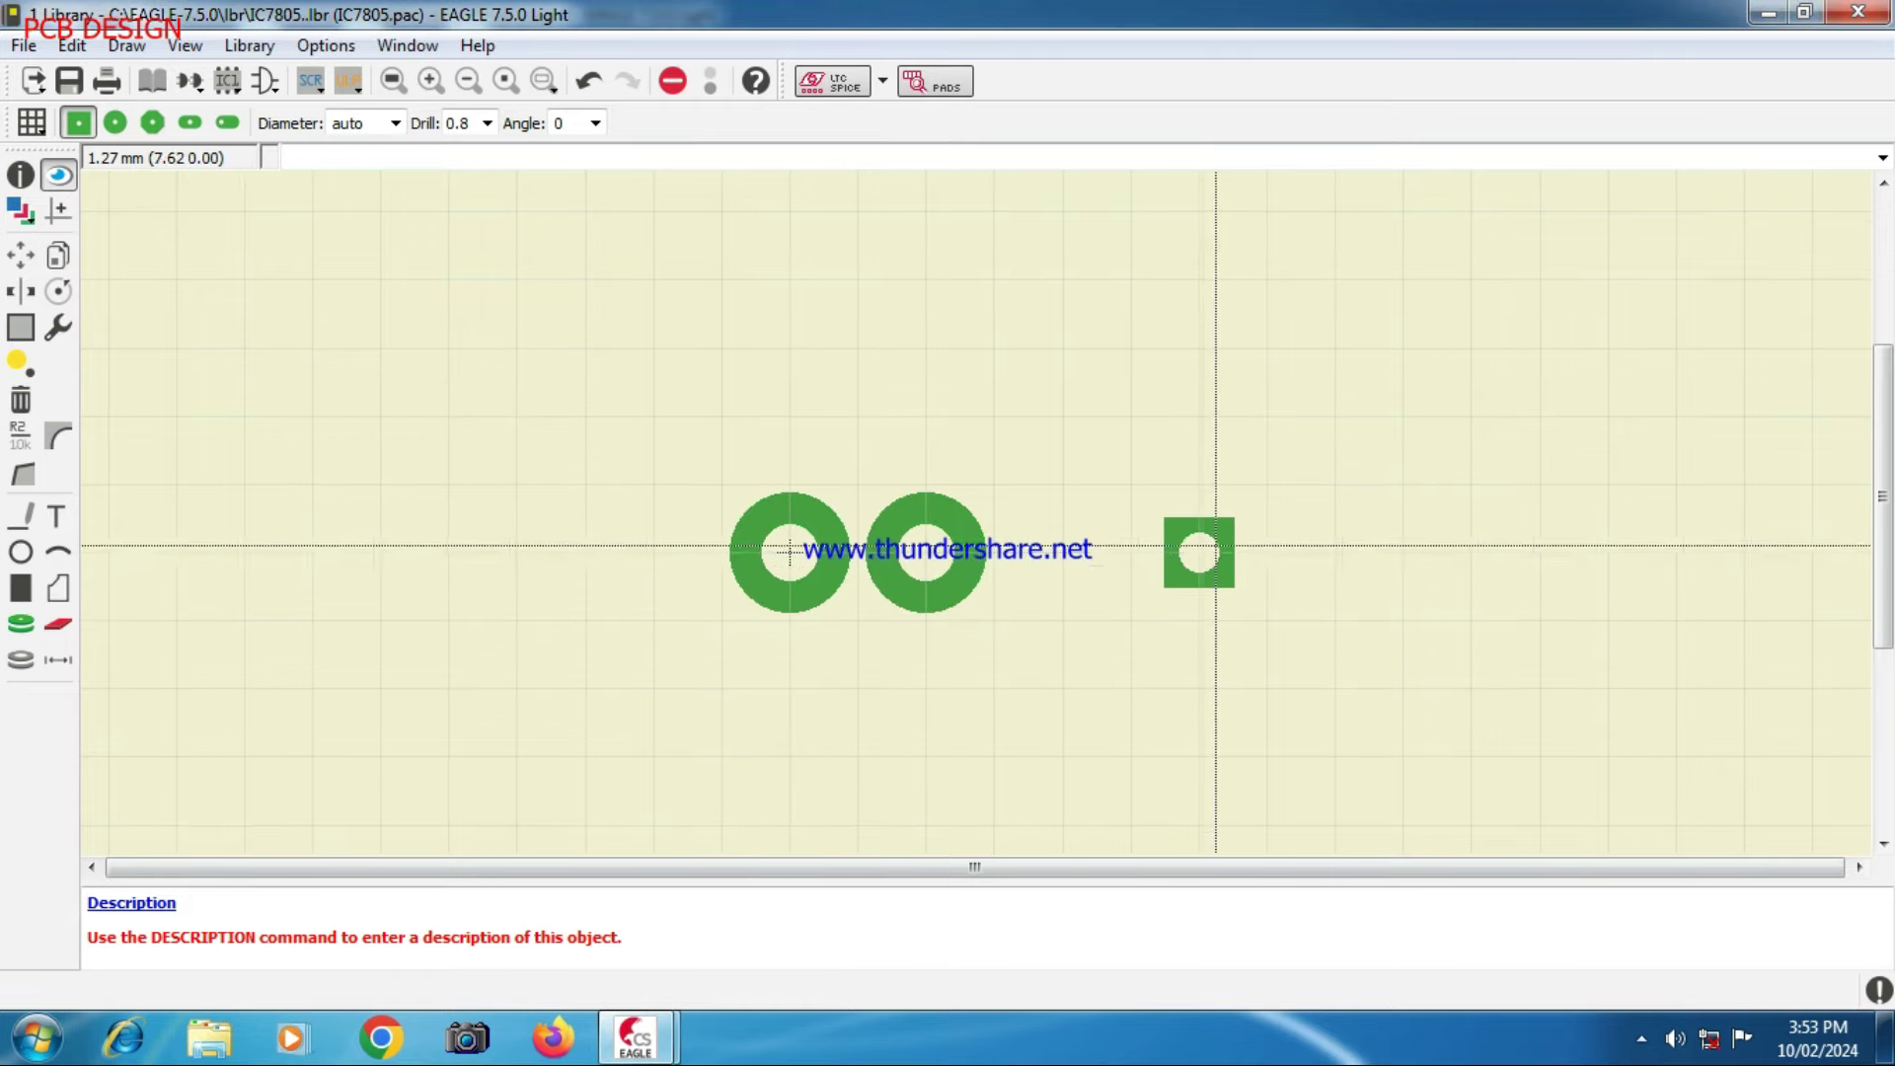
- Name the remaining square pad 3 and set its position to X 5.08, Y 0
right_click(1204, 555)
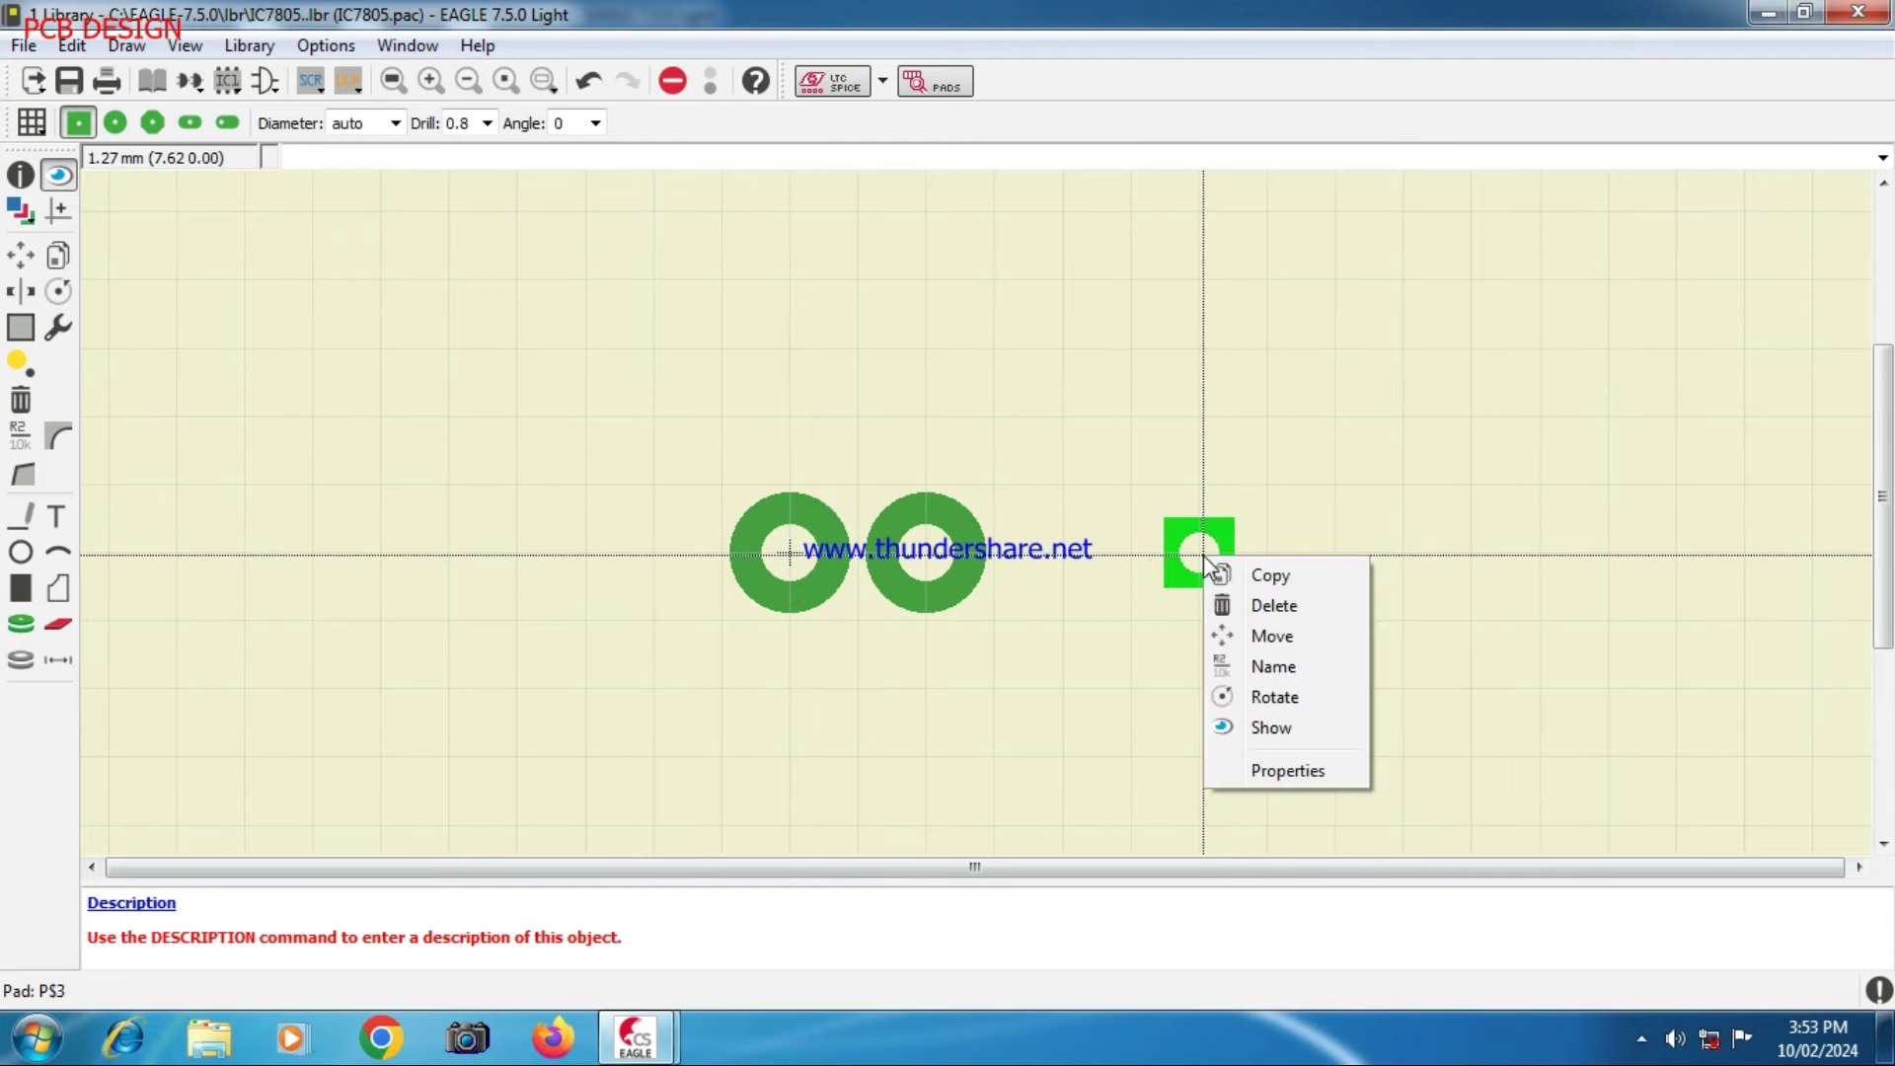
left_click(1283, 770)
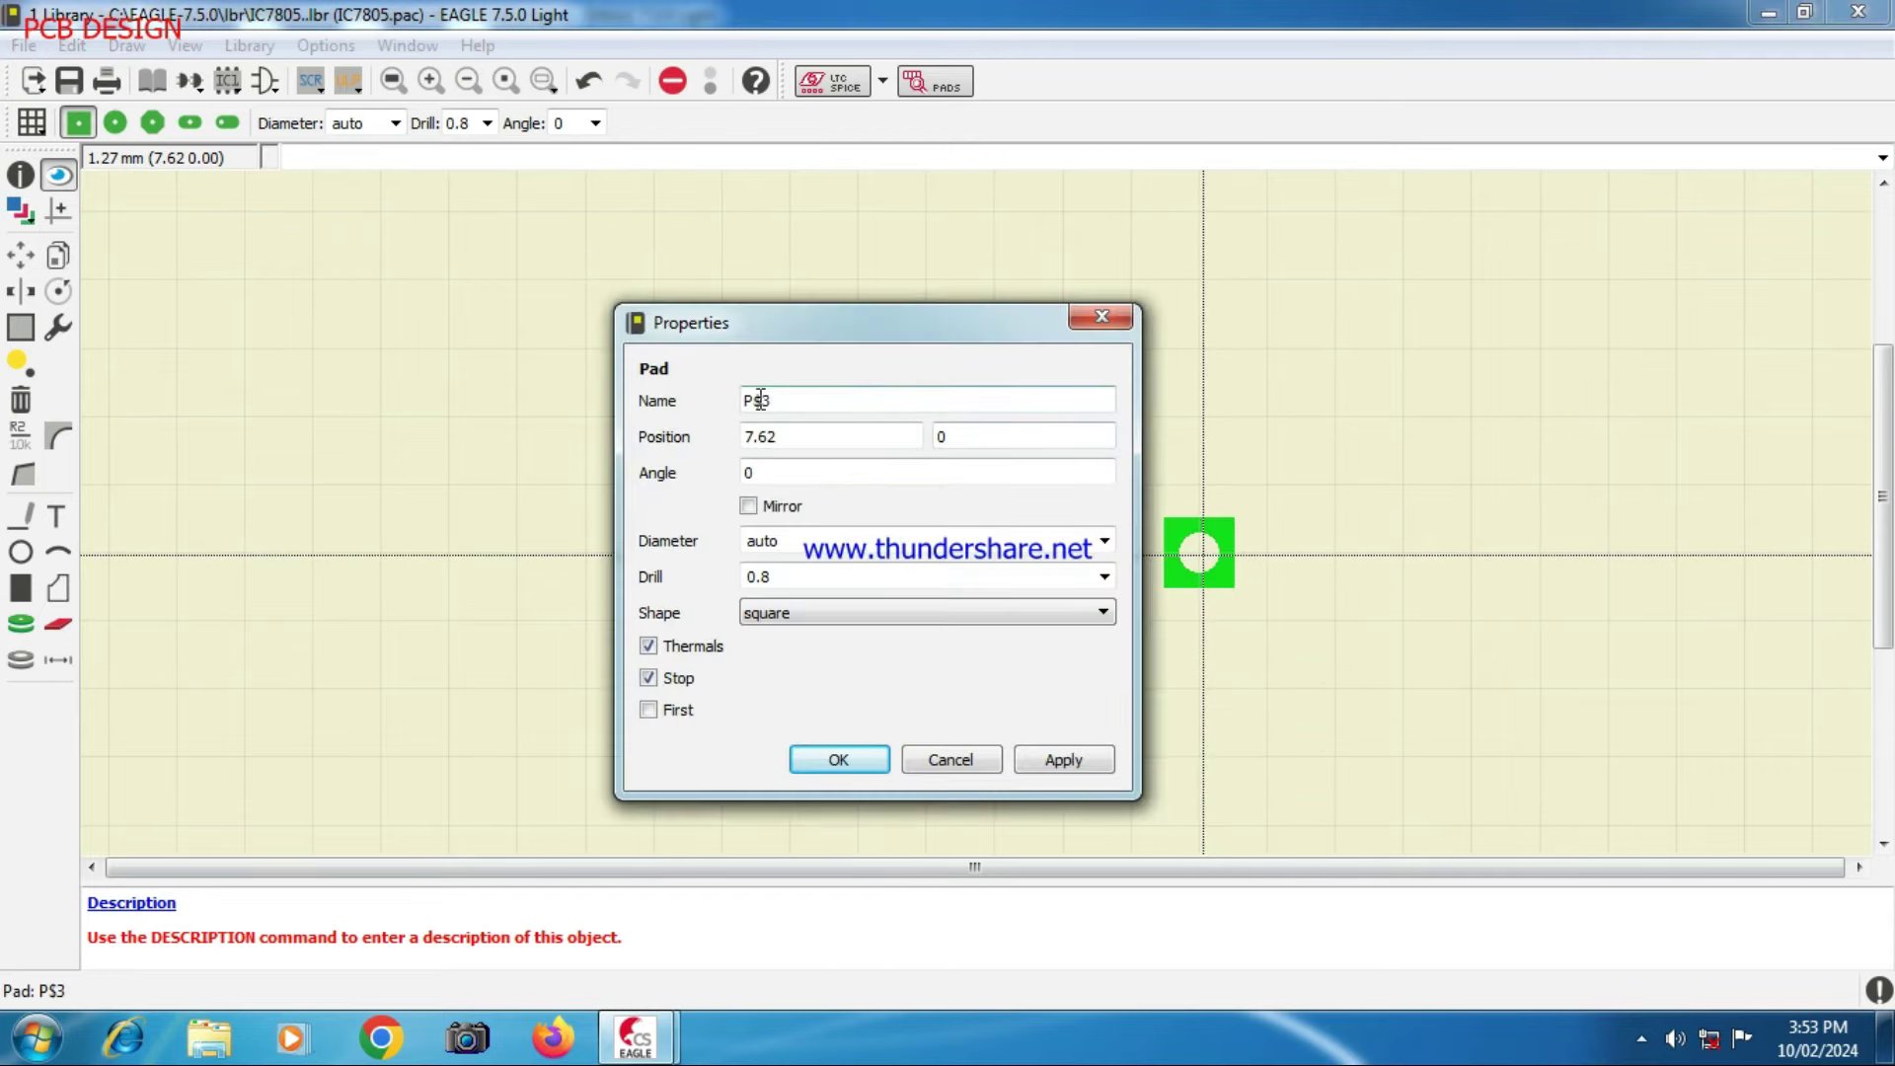
left_click_drag(795, 399, 744, 436)
type("3")
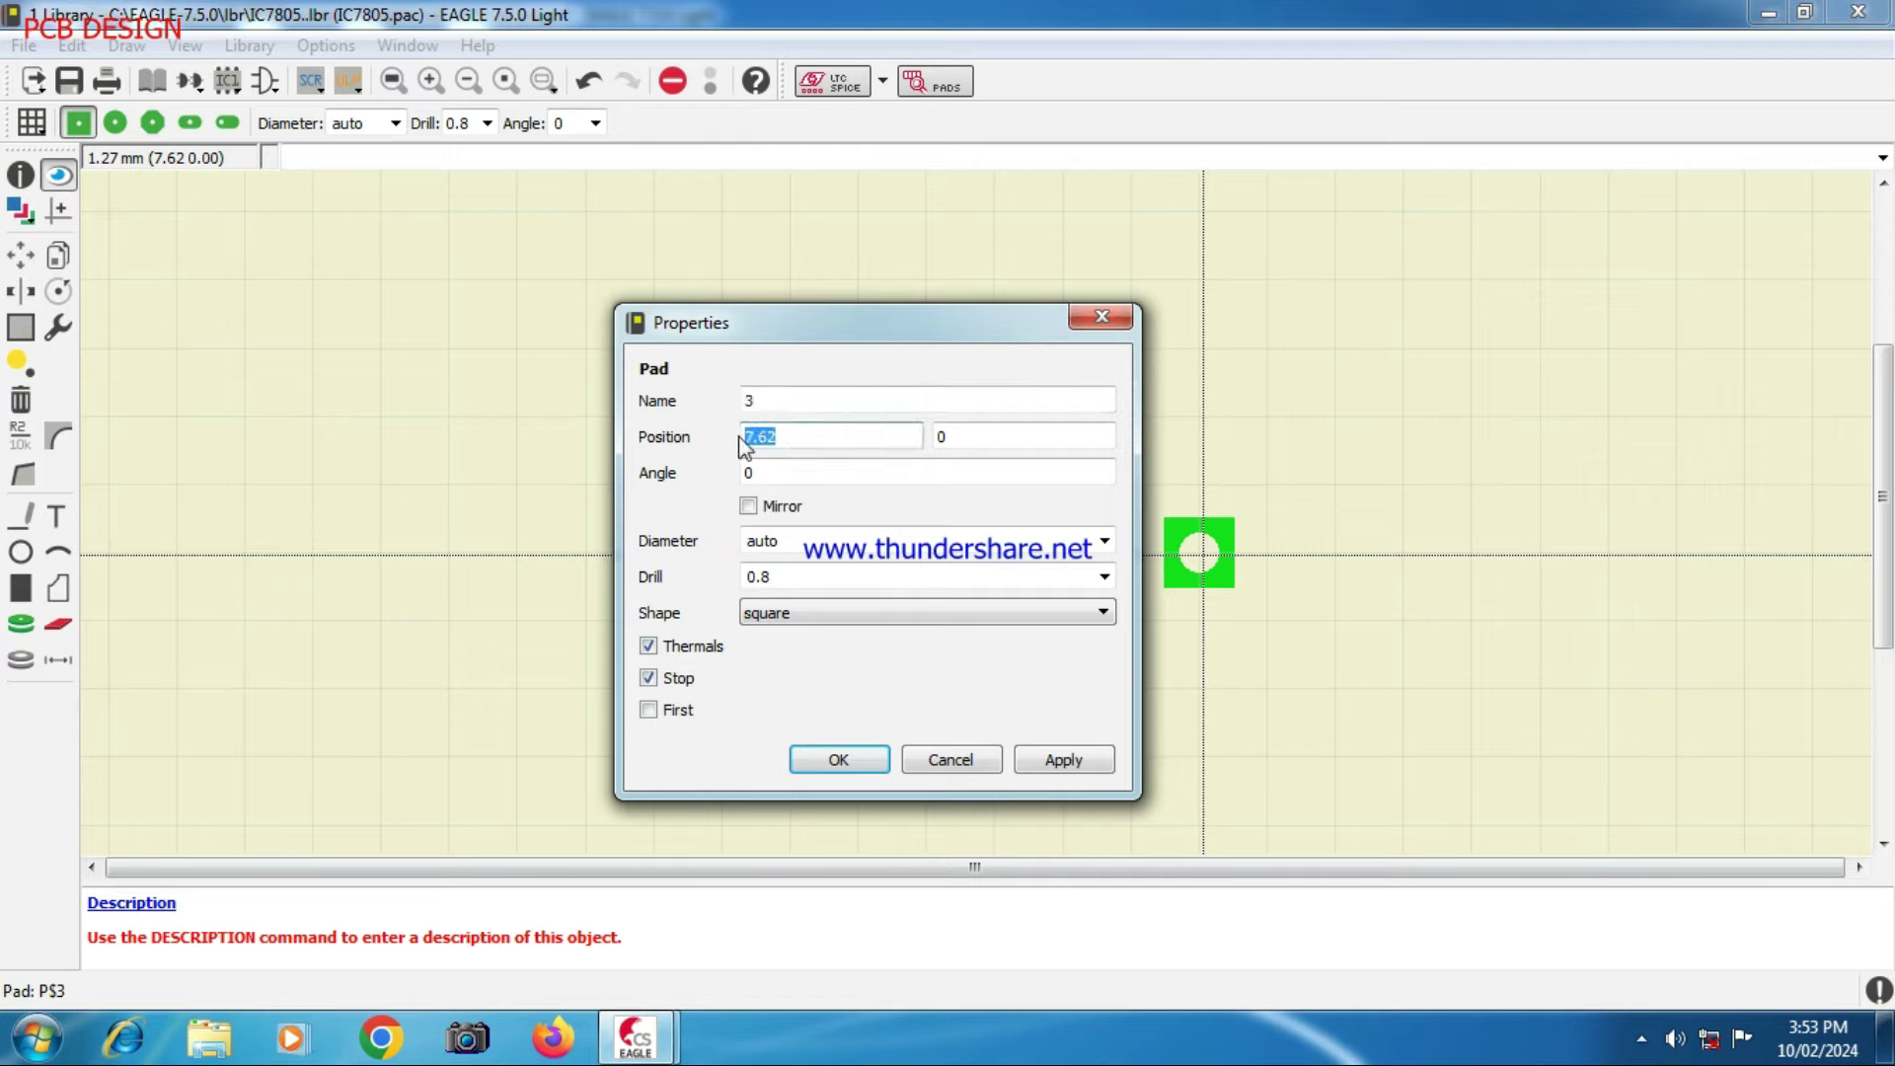
left_click(968, 431)
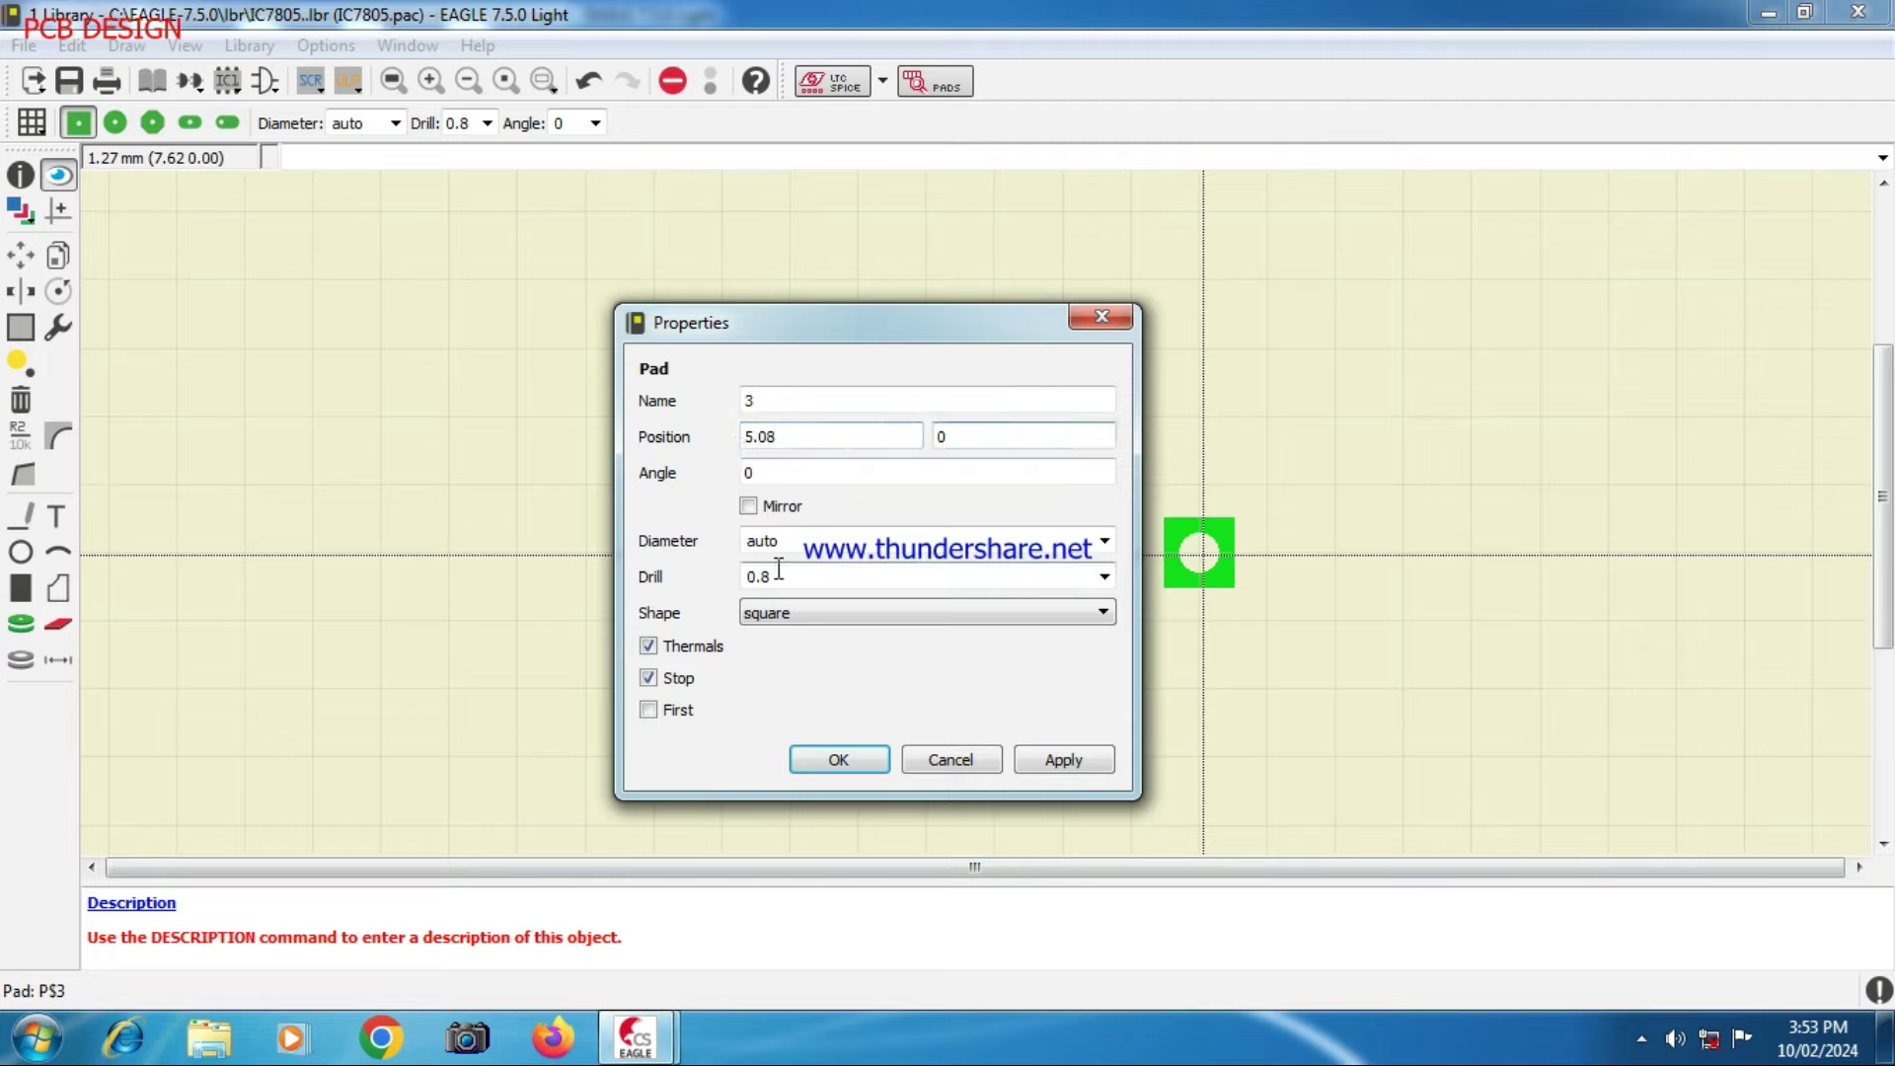
- Give pad 3 a diameter of 2.2, a drill of 1.1 and a round shape
double_click(831, 540)
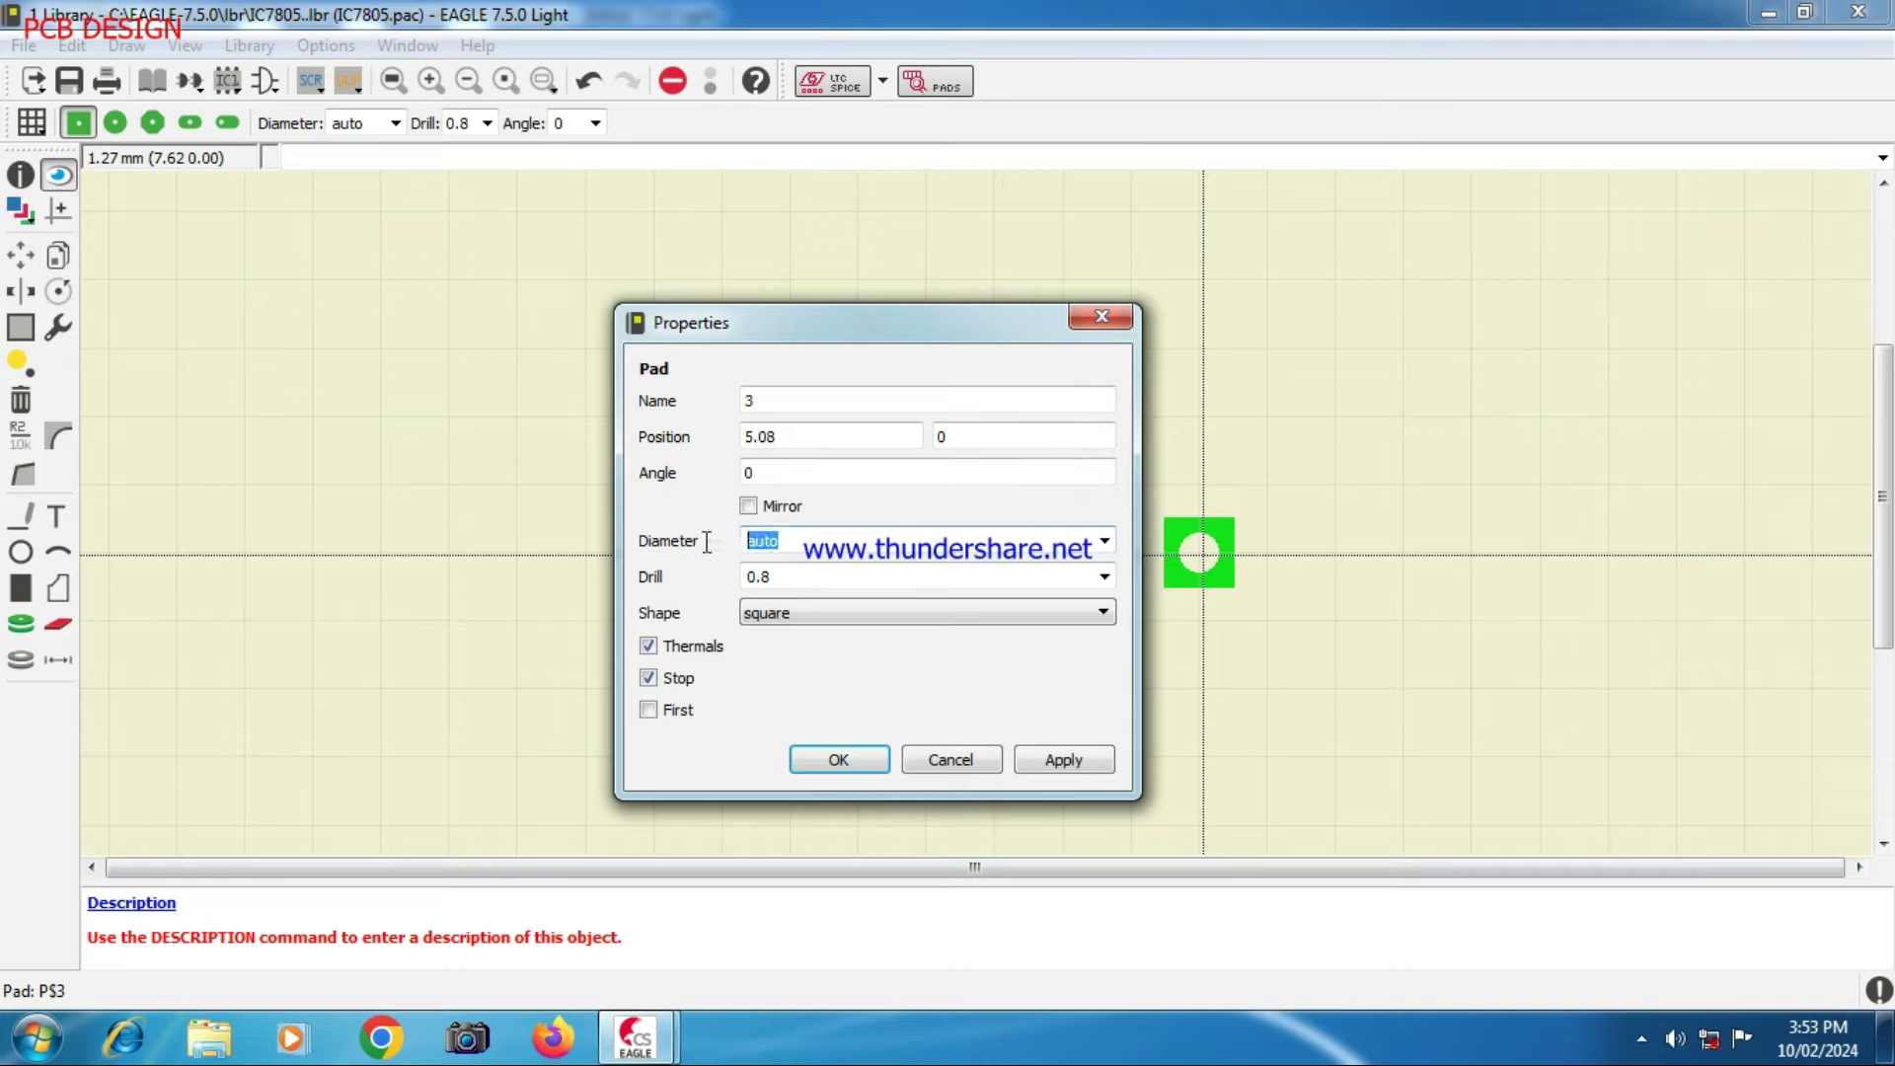
type("2.2")
double_click(790, 577)
type("1.1")
left_click(1102, 612)
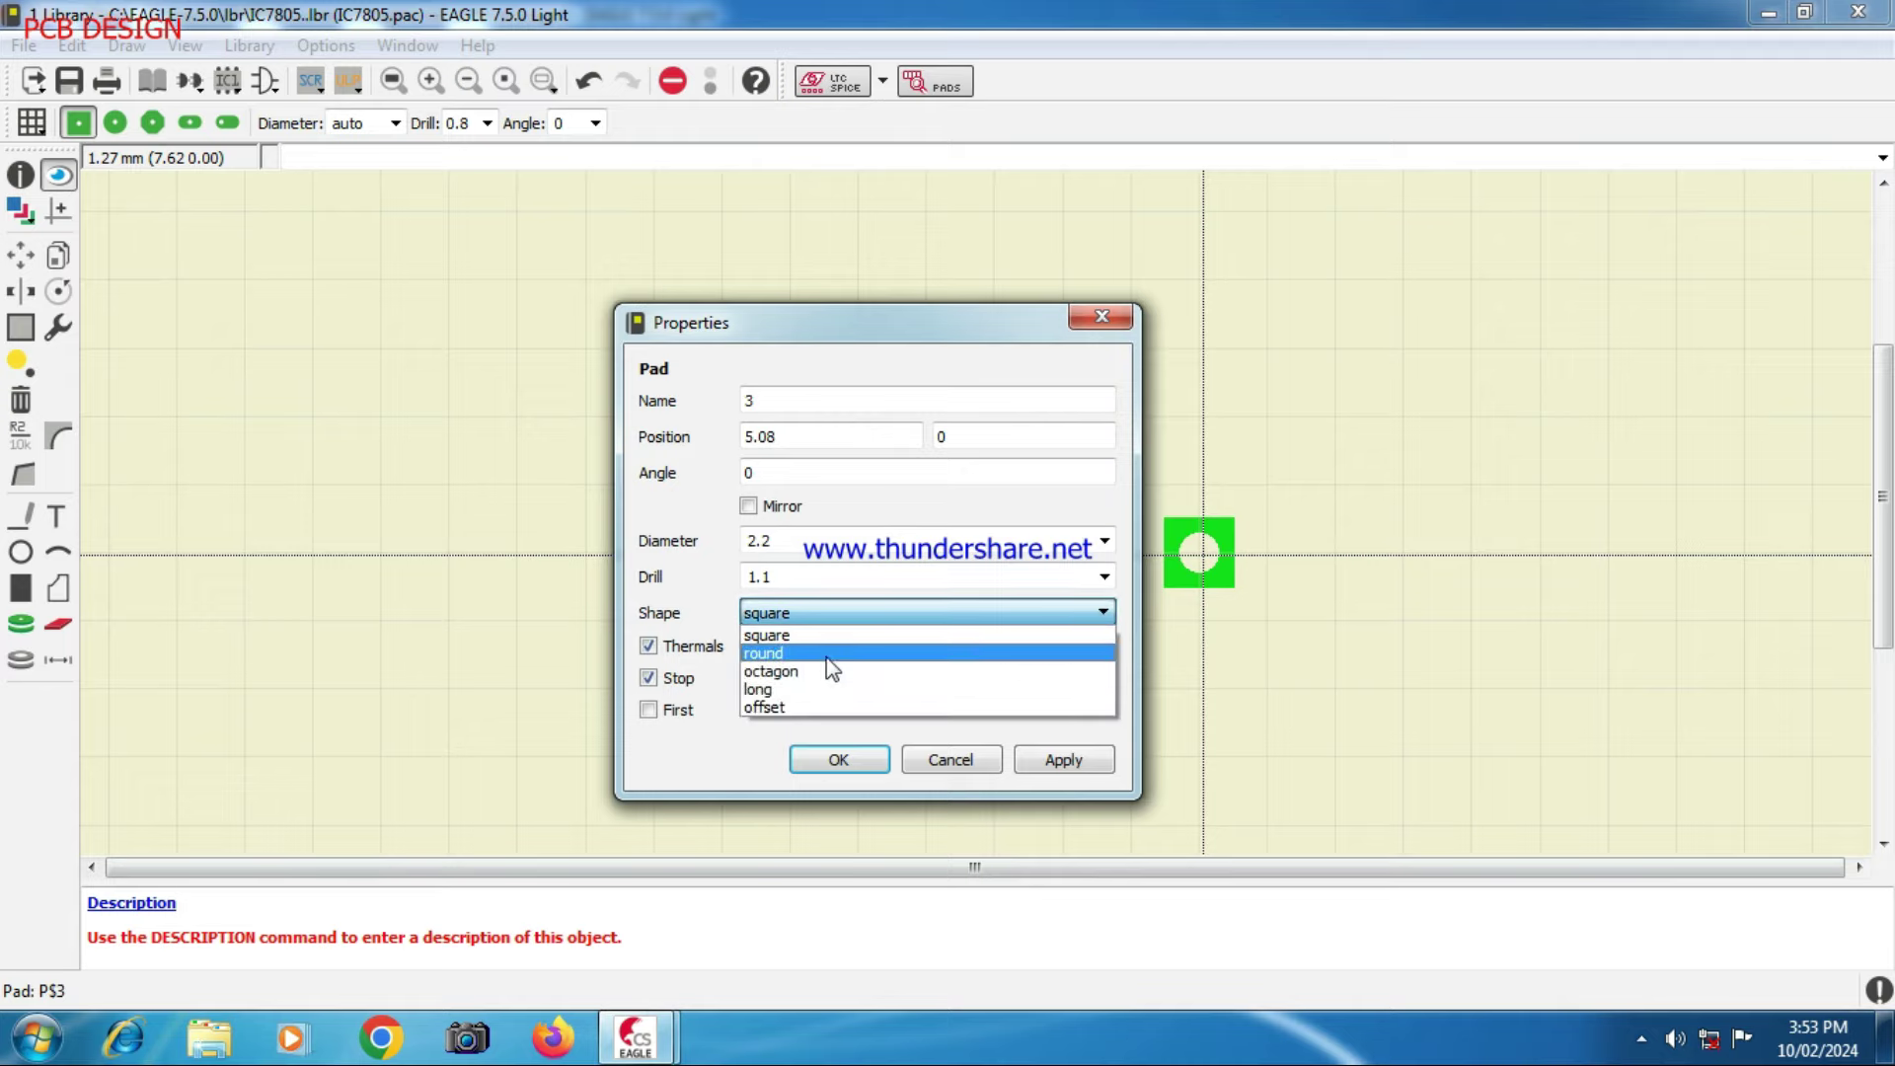
left_click(824, 654)
left_click(1064, 760)
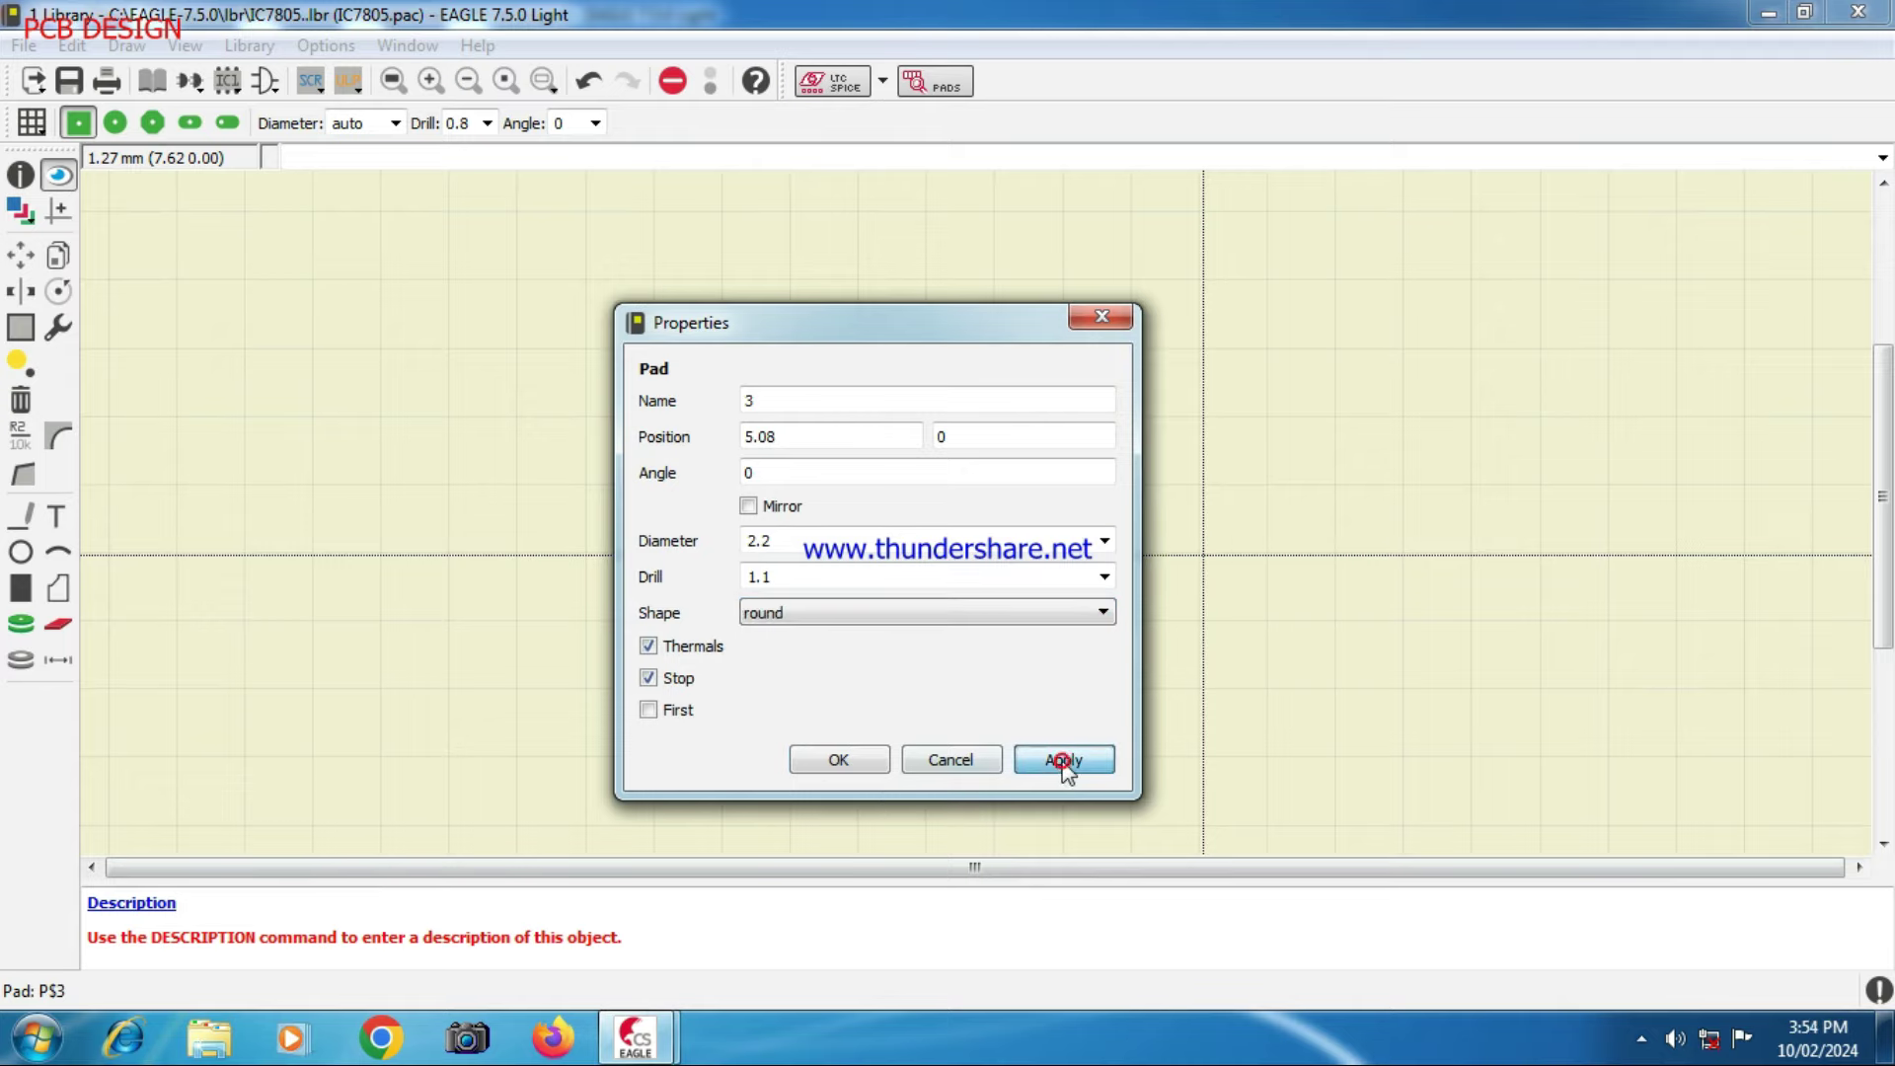
left_click(835, 756)
- Draw a closed rectangular outline around the three pads on layer tPlace, with corners at (-1.27, 2.54) and (7.62, -2.54)
scroll(826, 541, "up", 2)
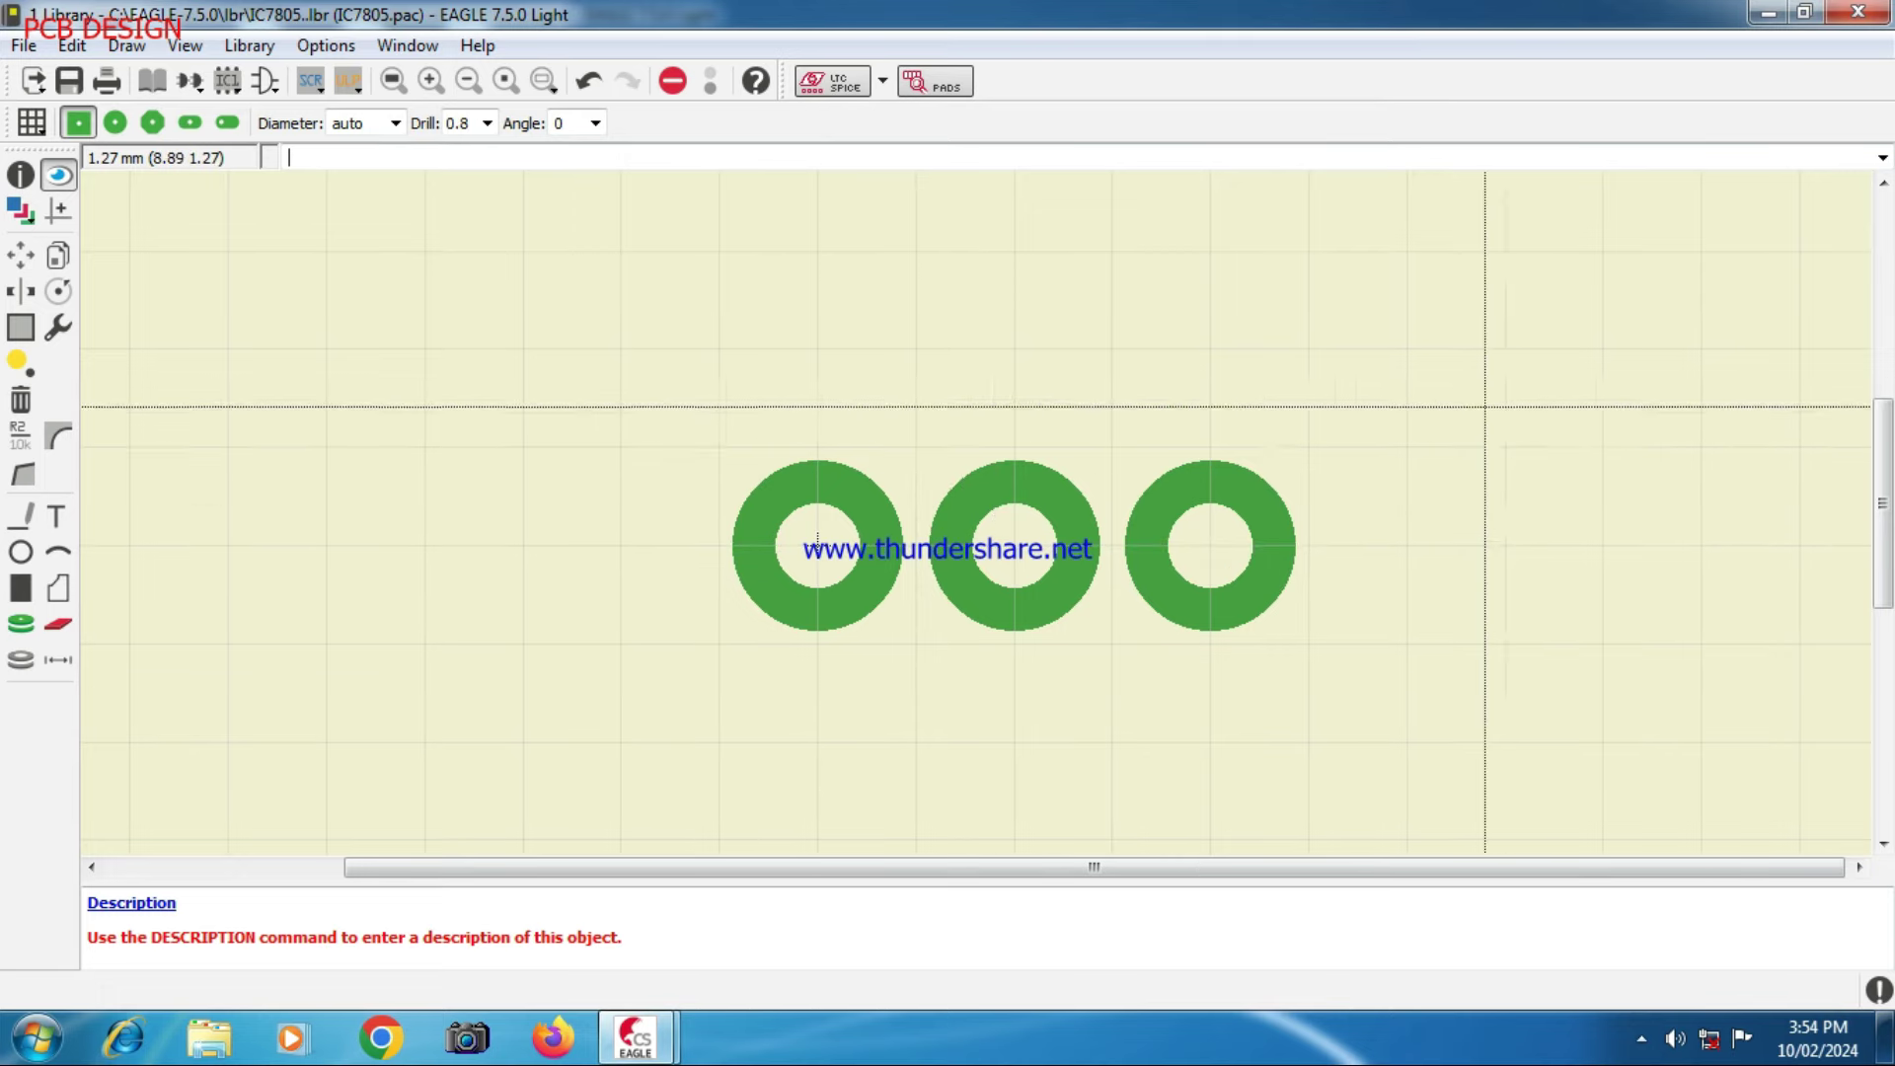
scroll(817, 540, "down", 5)
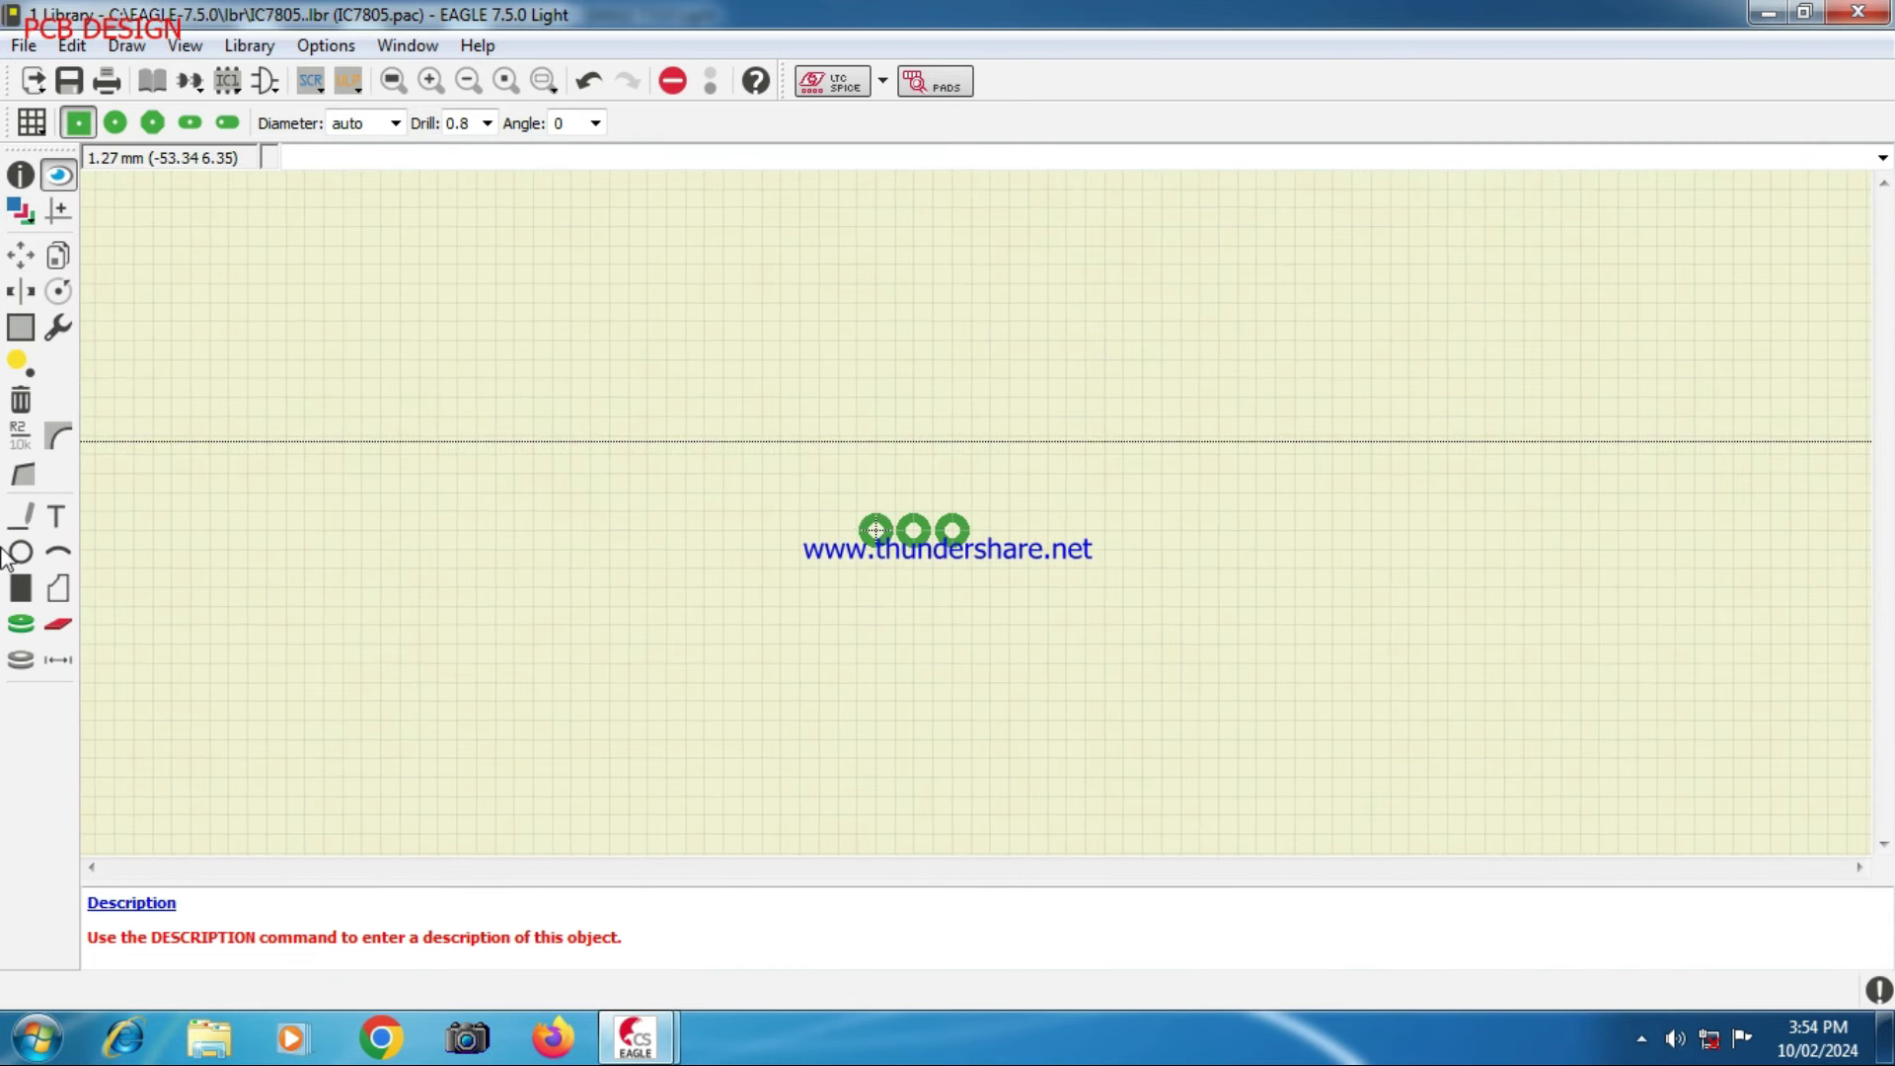
left_click(21, 517)
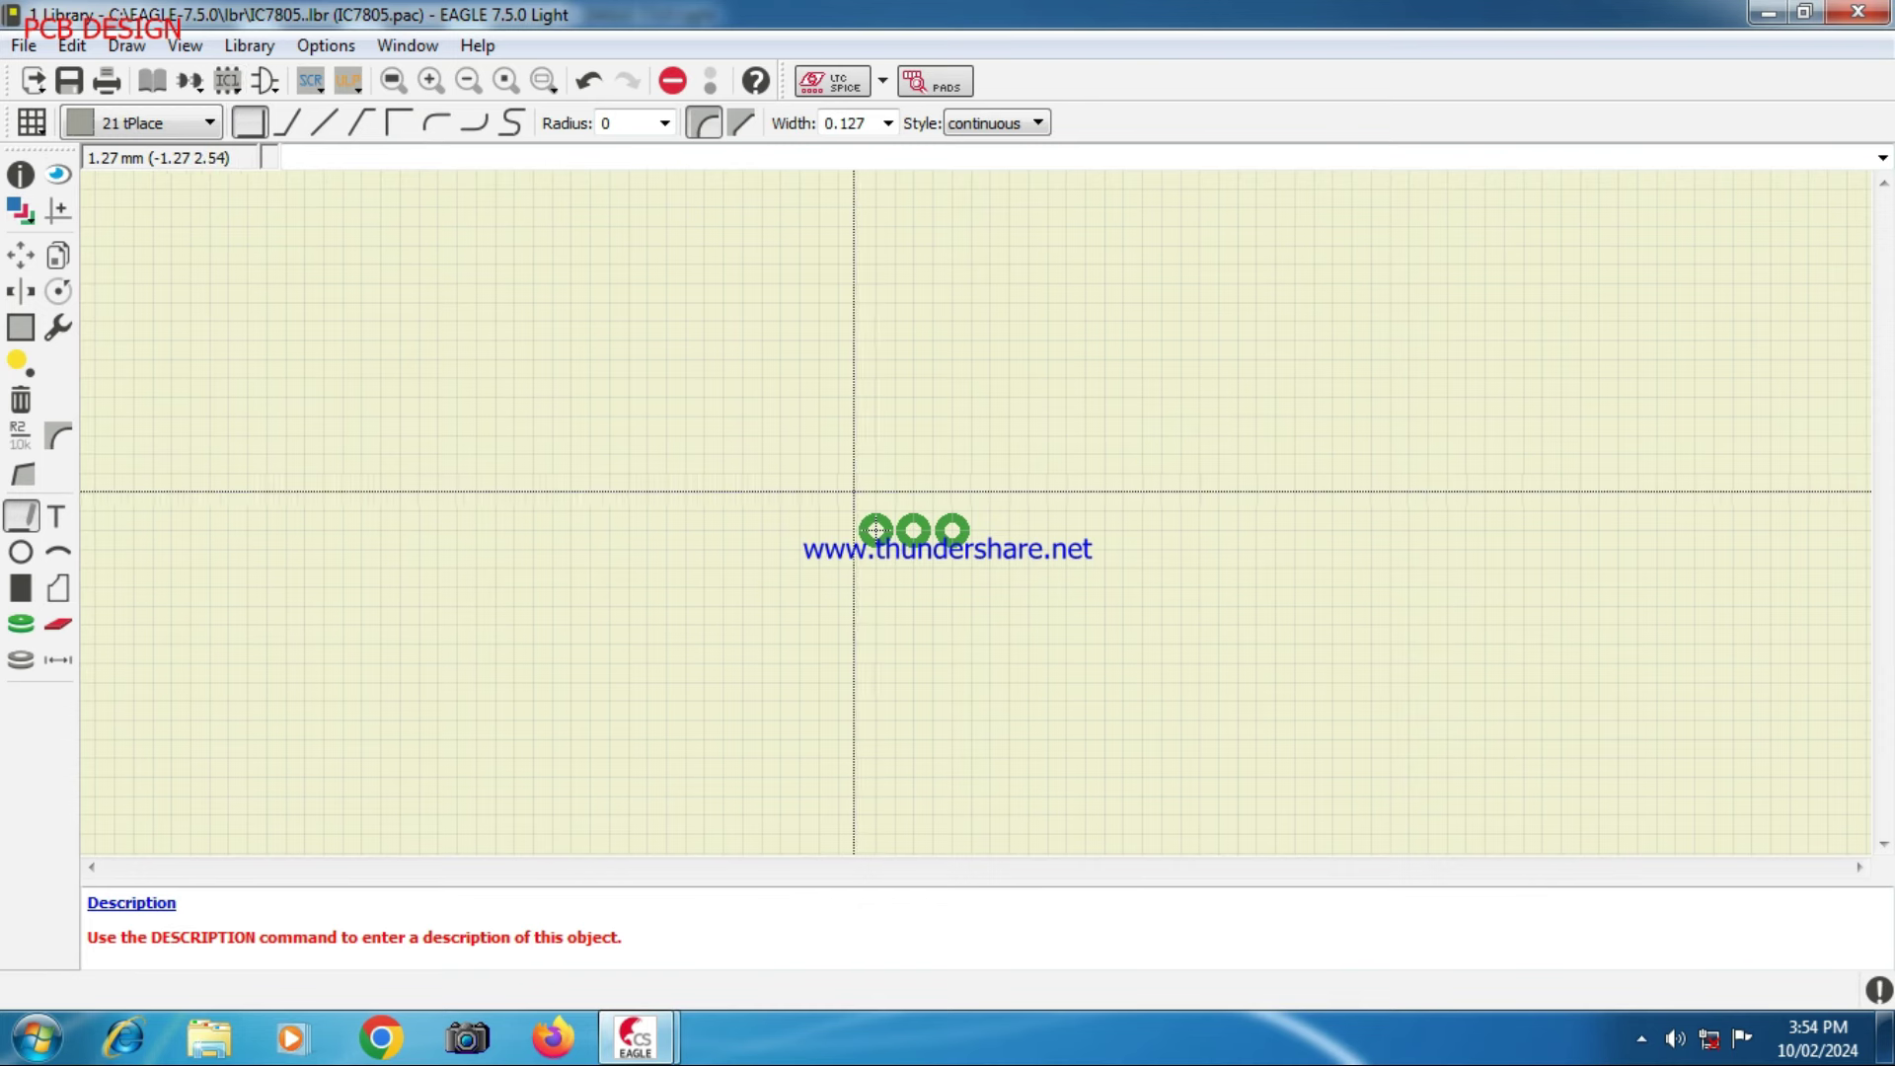
left_click(855, 491)
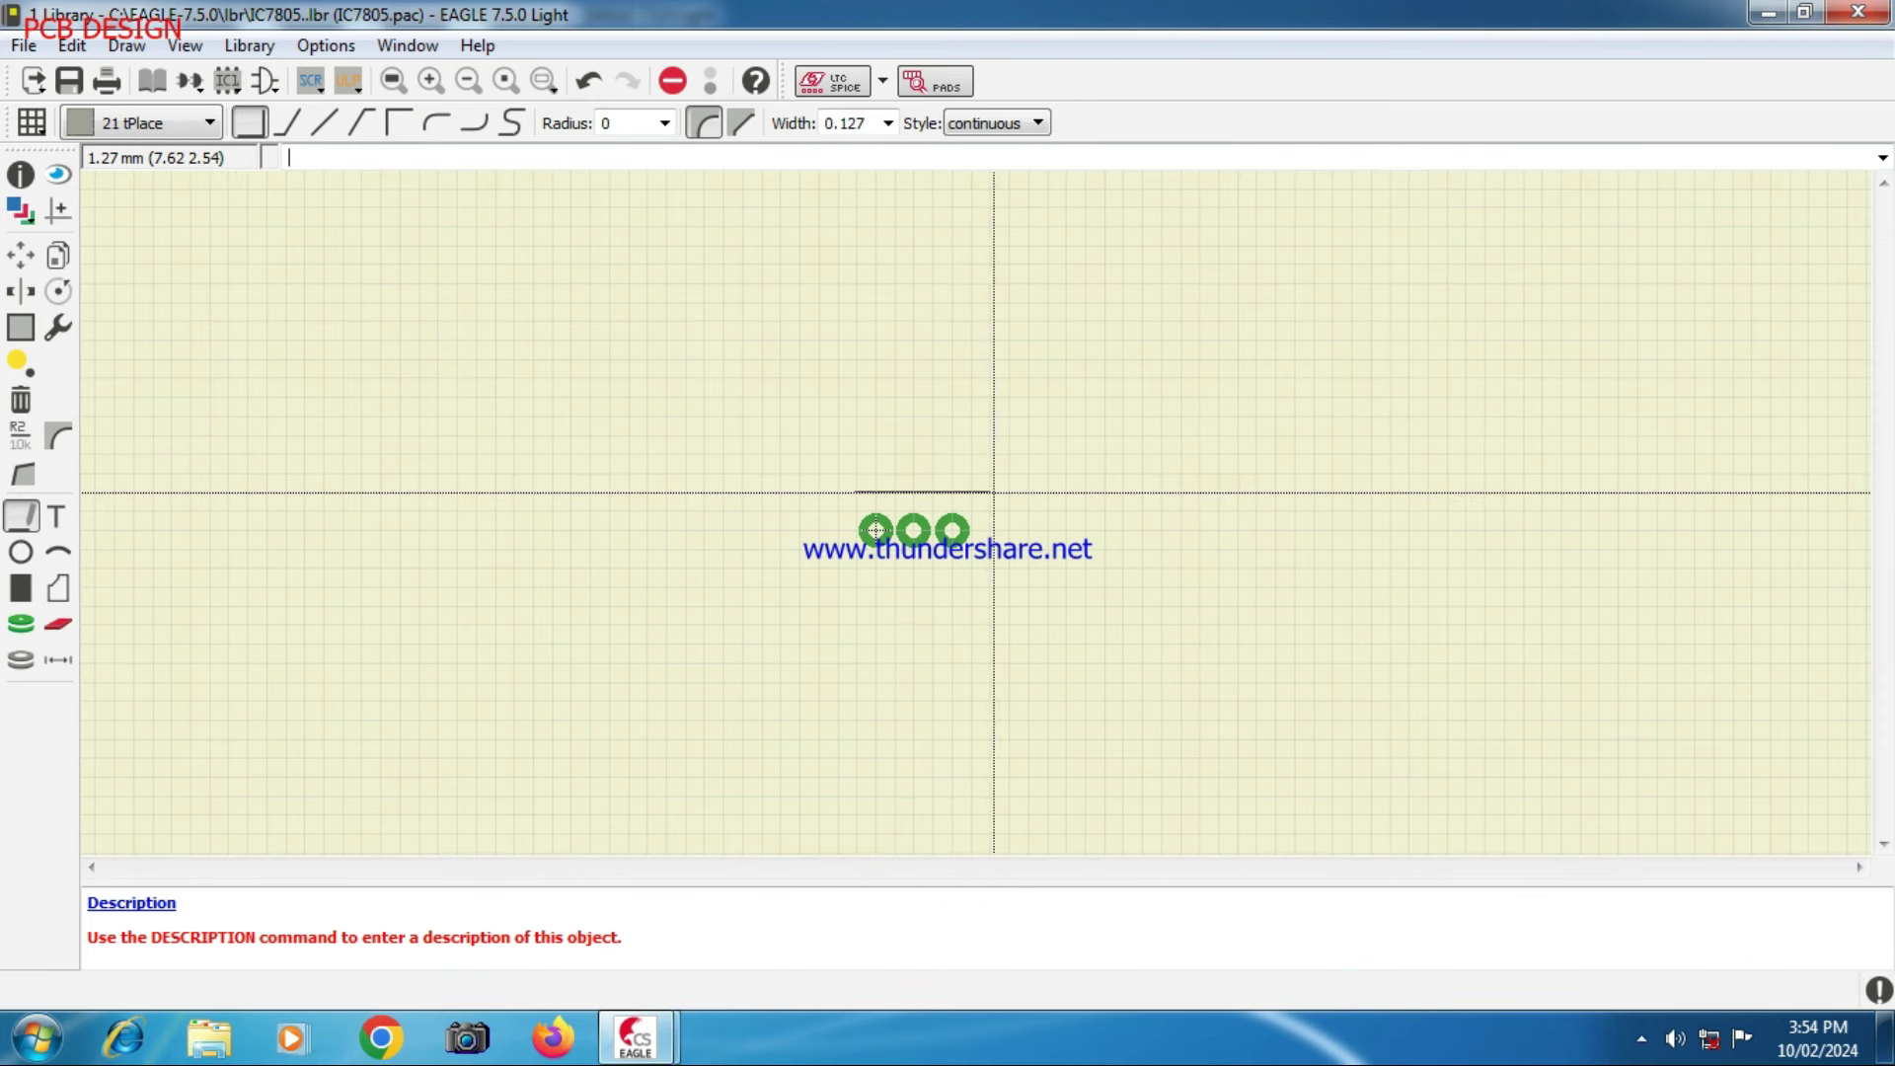
left_click(993, 491)
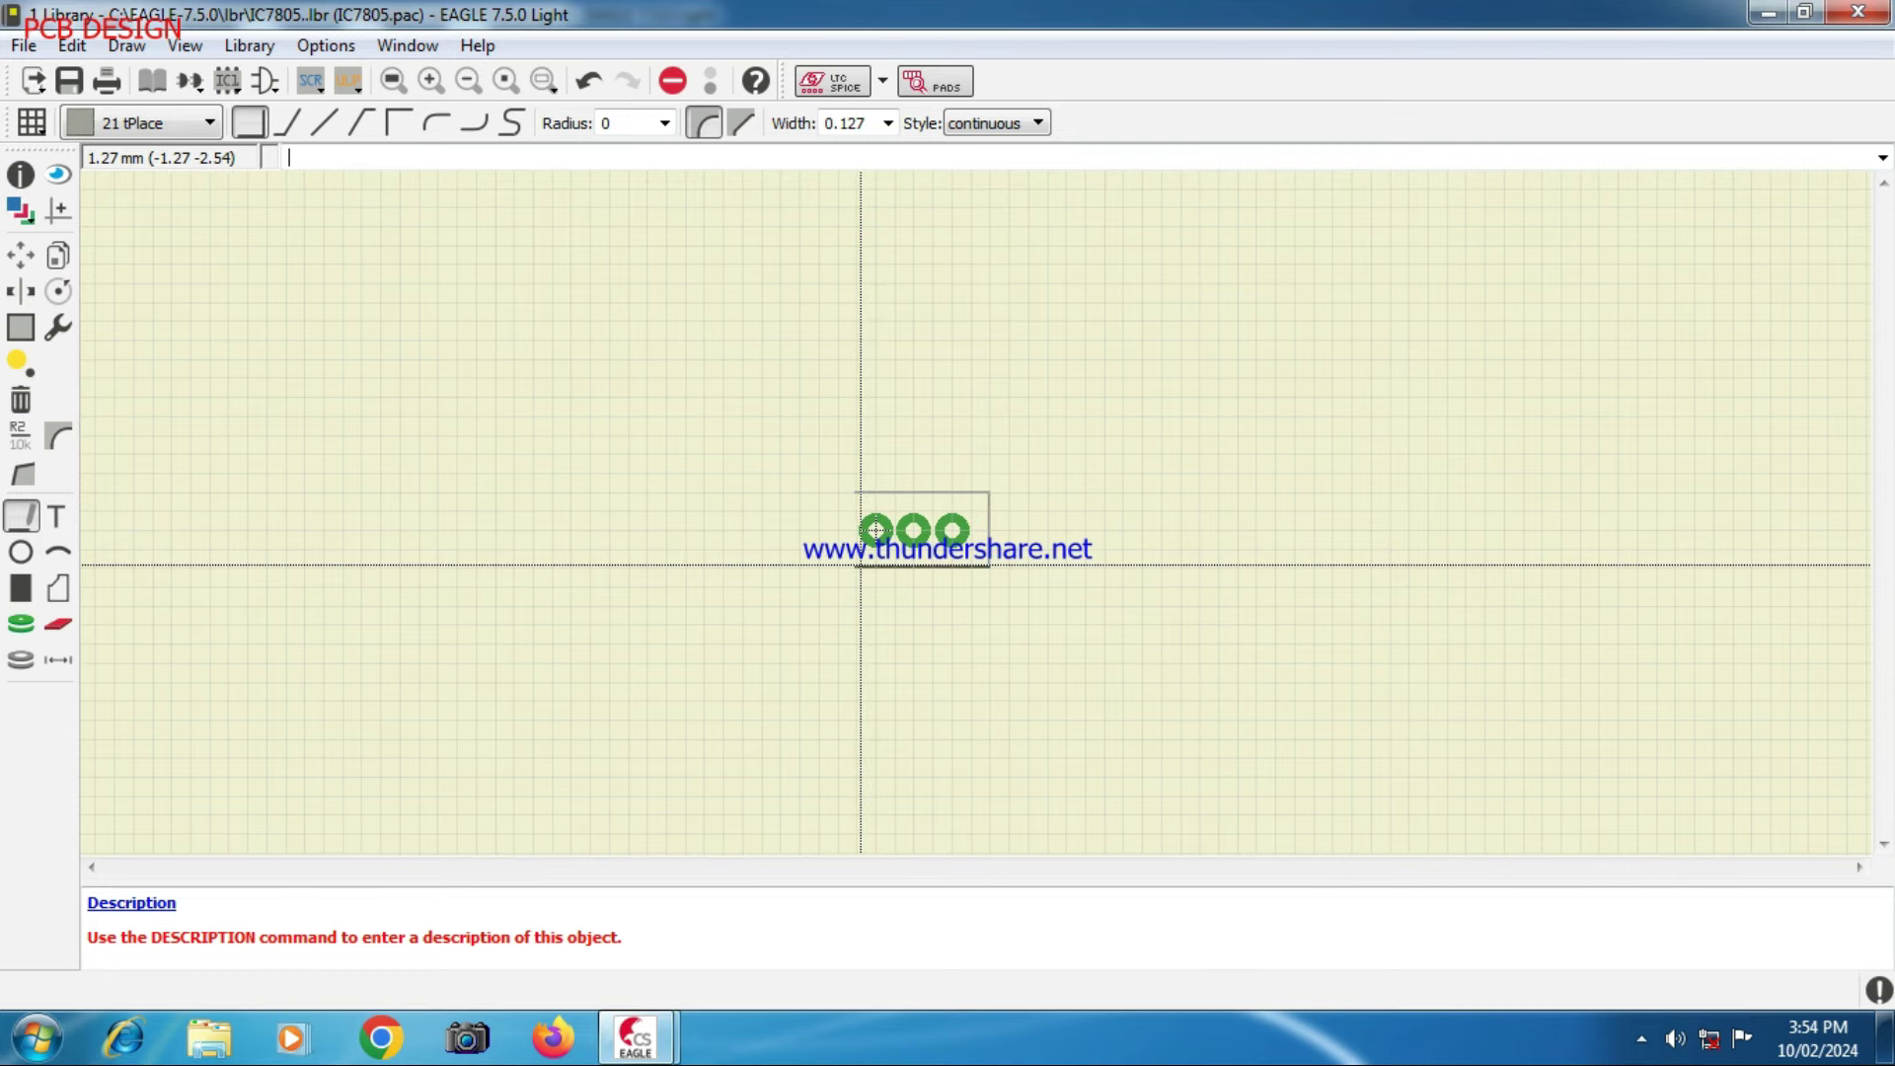
left_click(859, 566)
scroll(857, 498, "up", 4)
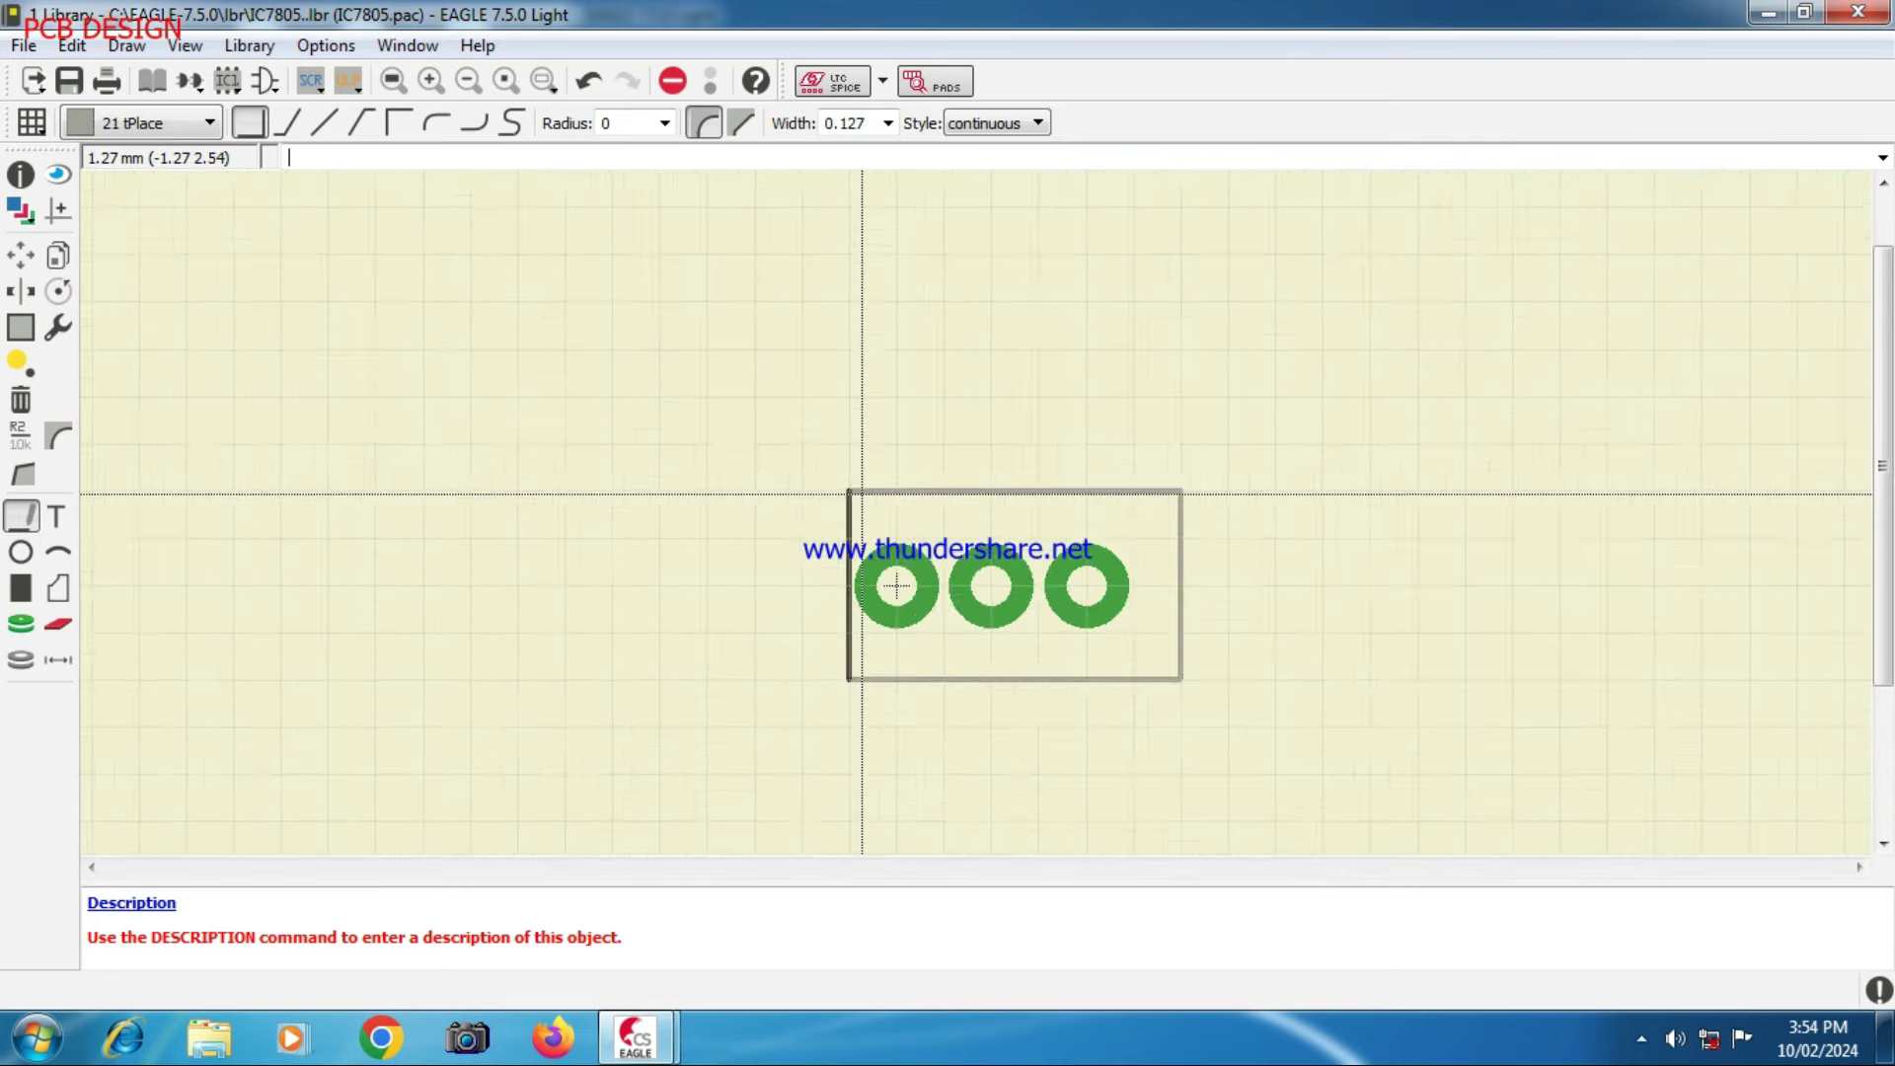
left_click(843, 493)
- Draw a diagonal pin-1 mark across the outline's lower-left corner, starting at (-1.27, -1.27) and ending on the bottom edge below pad 1
scroll(607, 560, "down", 4)
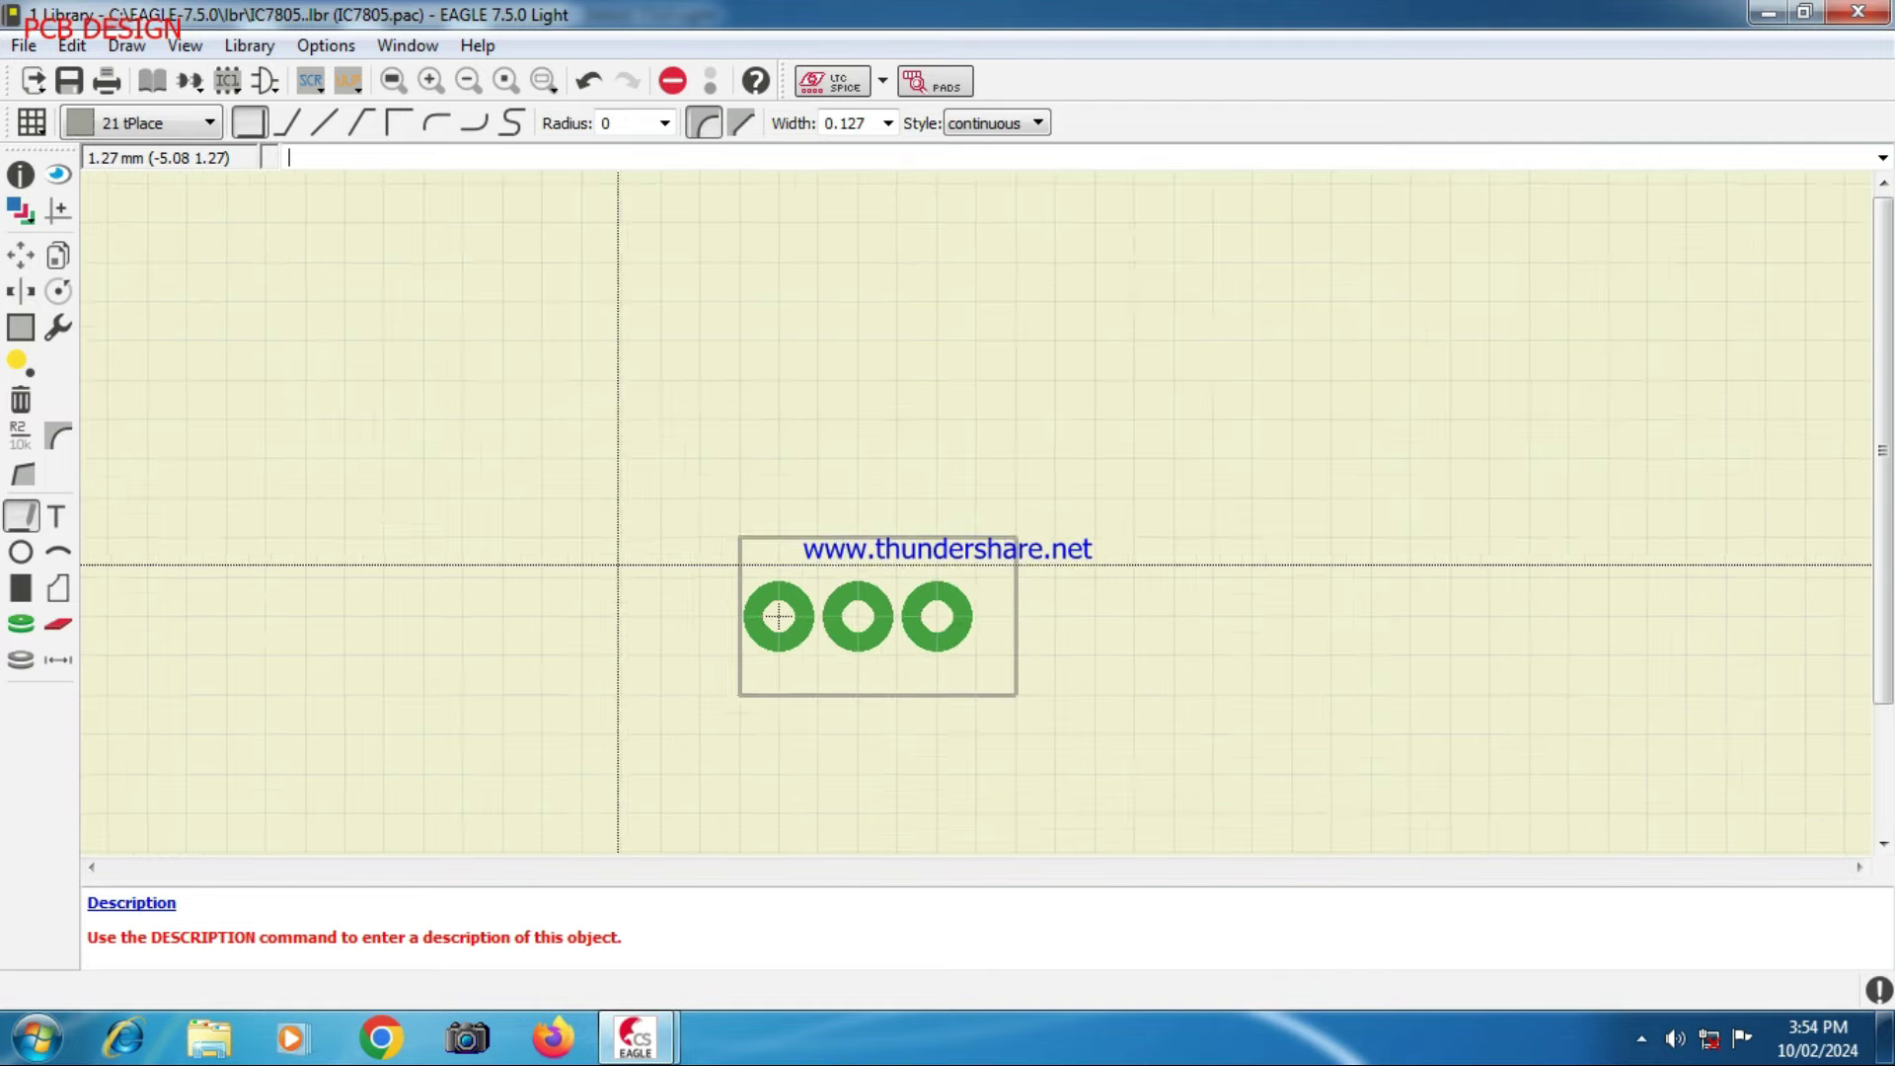
scroll(874, 596, "up", 4)
scroll(874, 596, "down", 7)
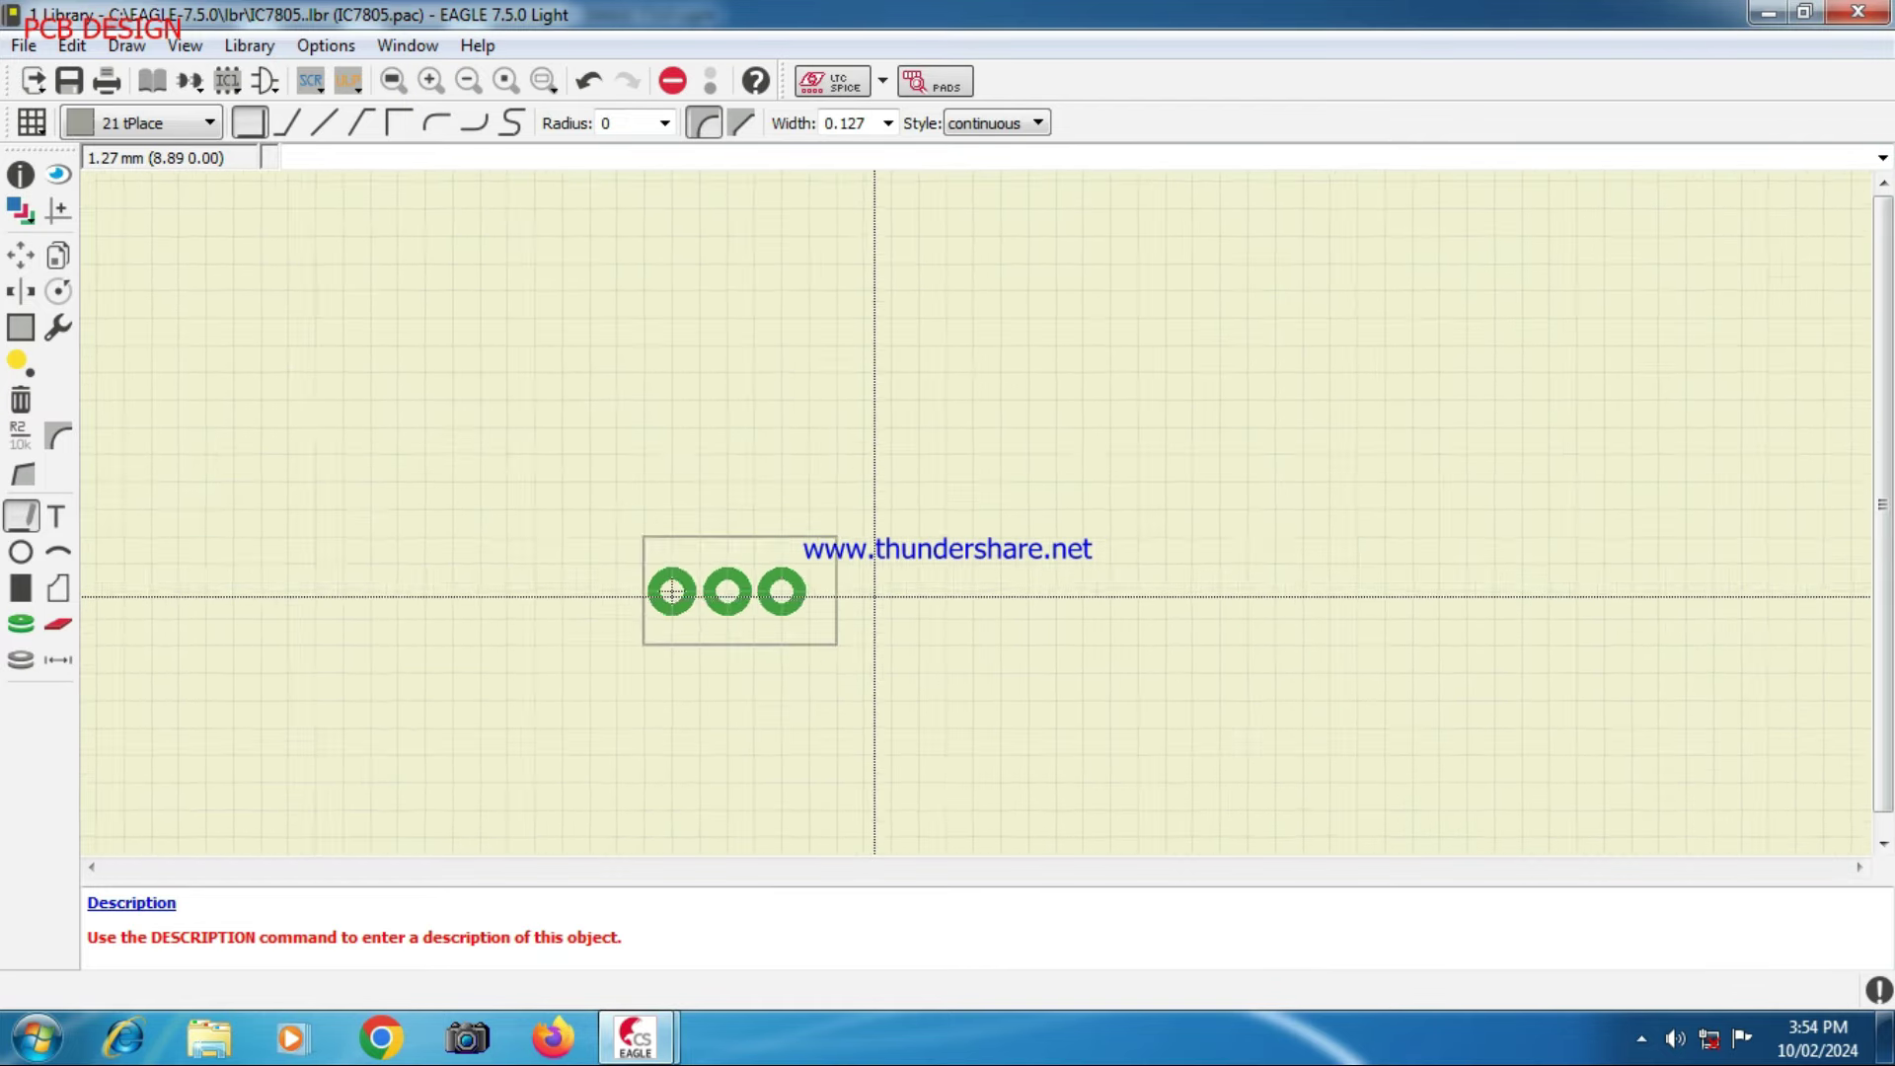
scroll(777, 594, "up", 4)
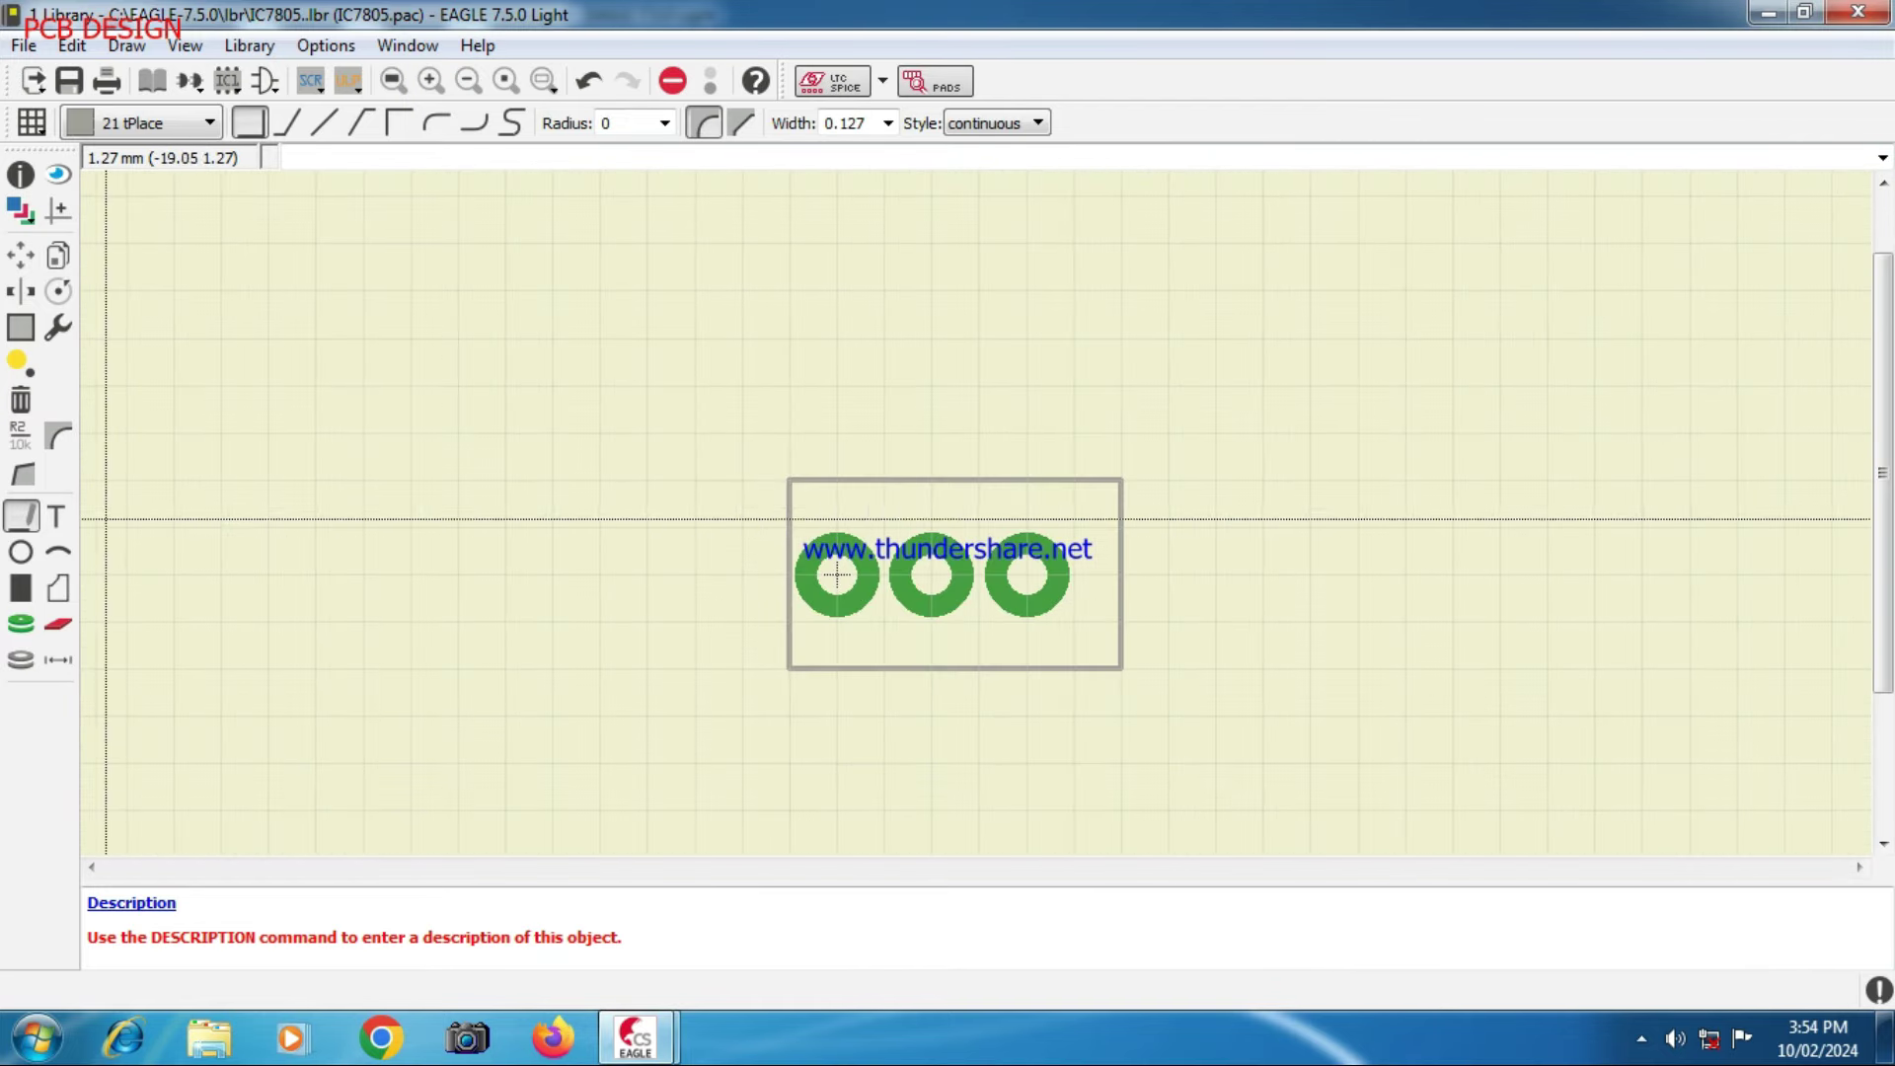
left_click(288, 124)
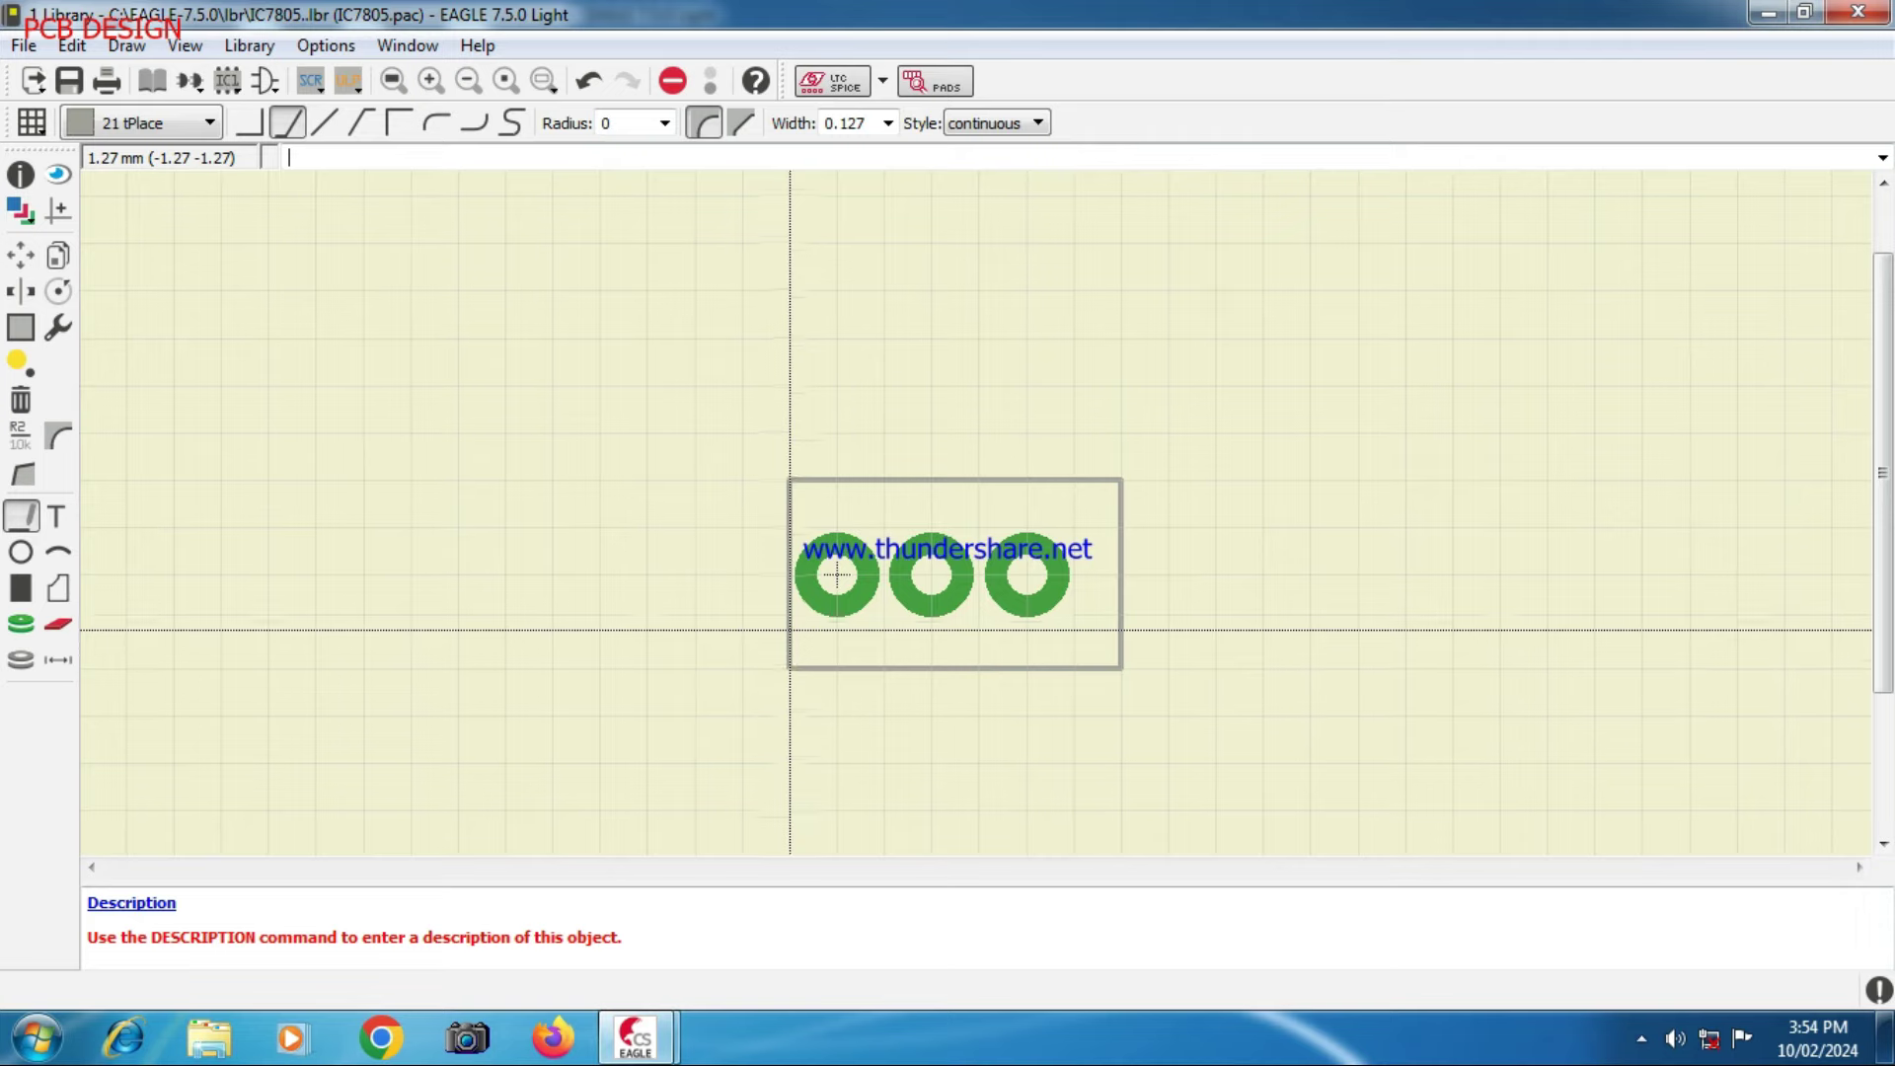
left_click(790, 622)
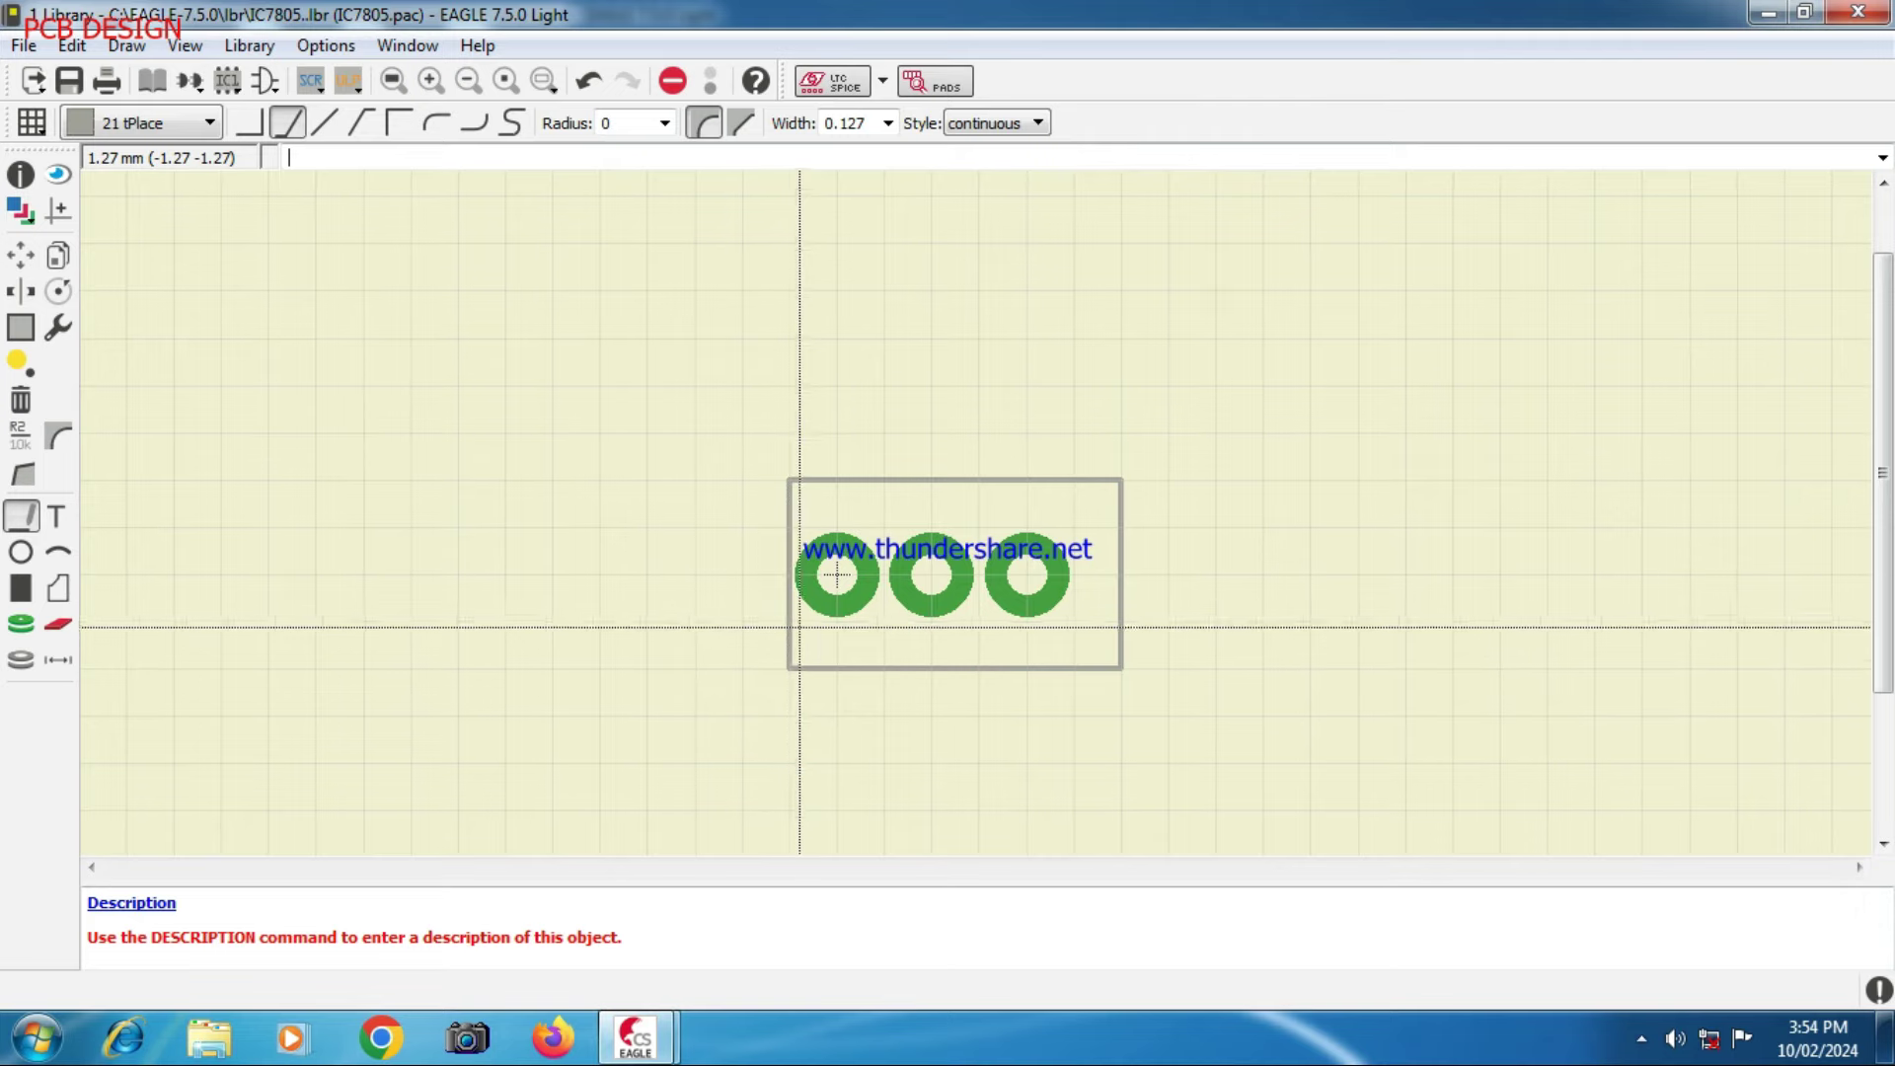
left_click(834, 671)
key("Escape")
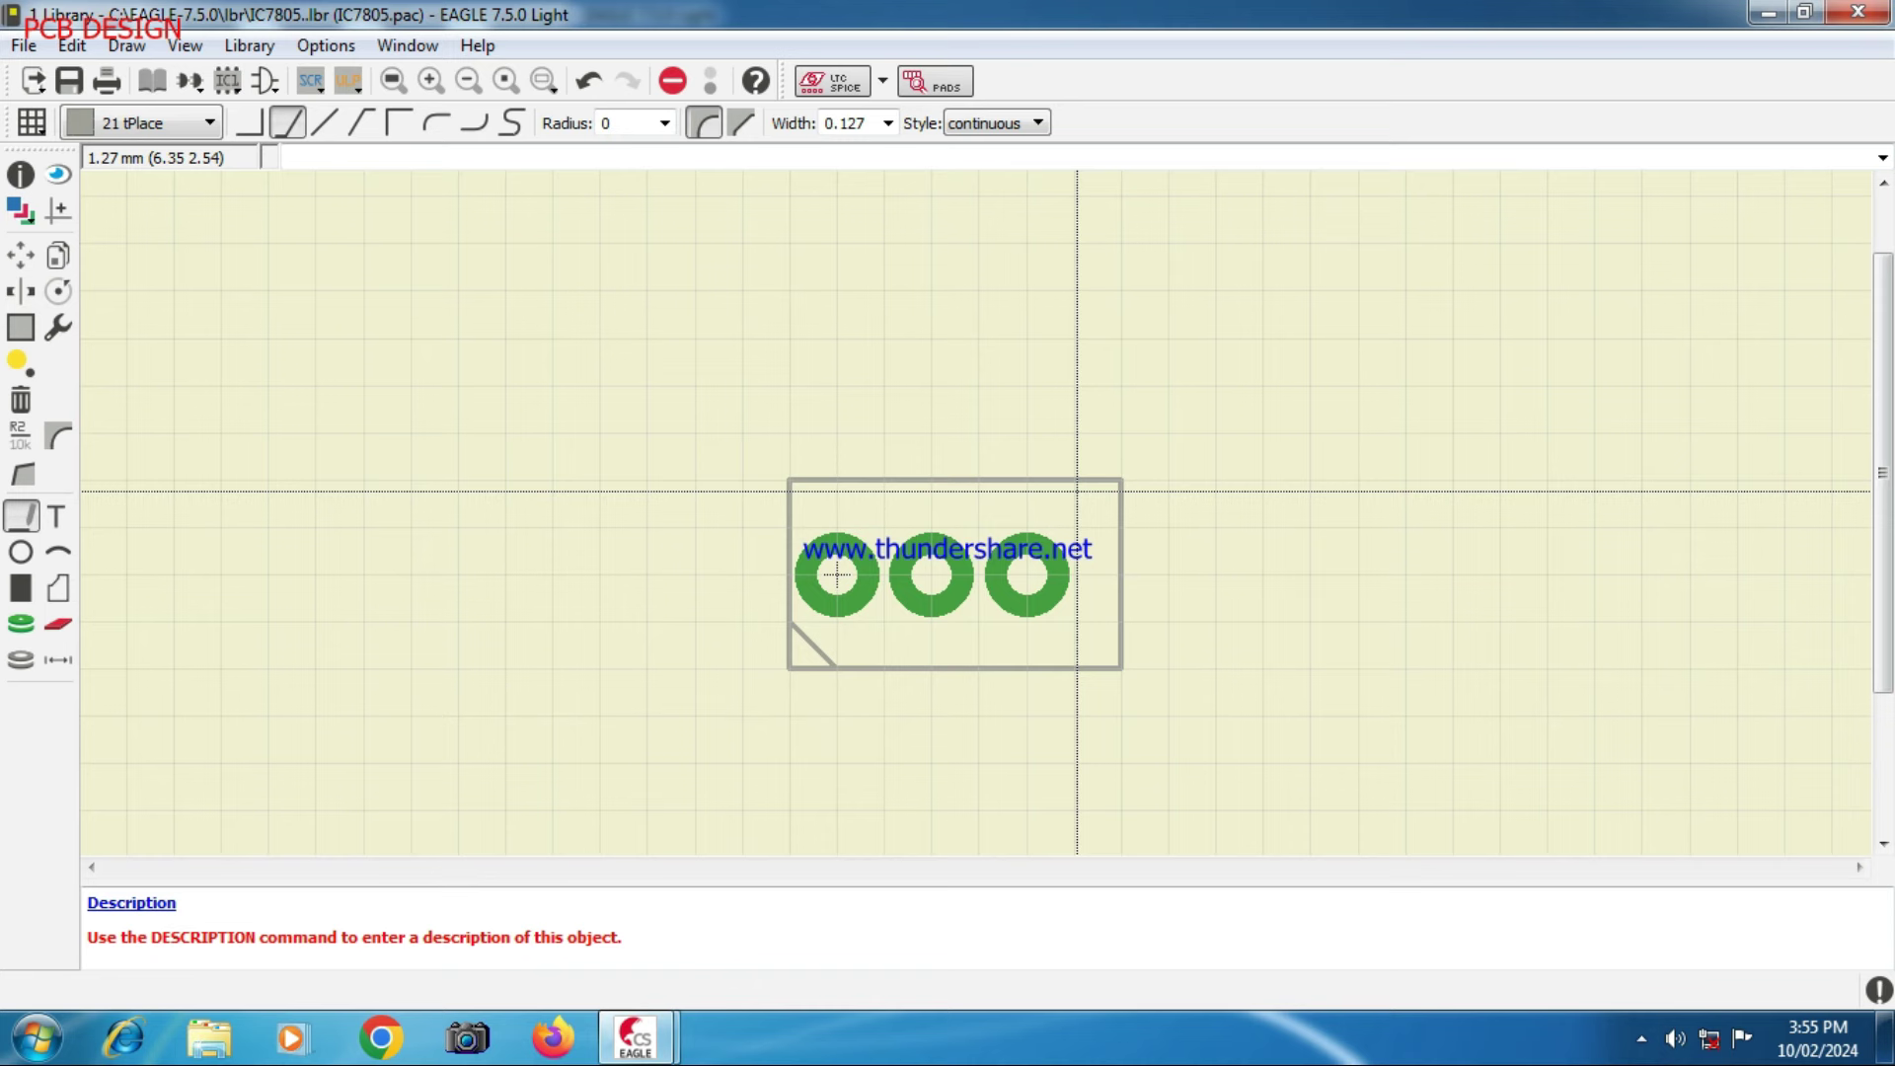
- Place the text >NAME on layer tPlace above the package outline
scroll(1188, 351, "up", 1)
left_click(56, 521)
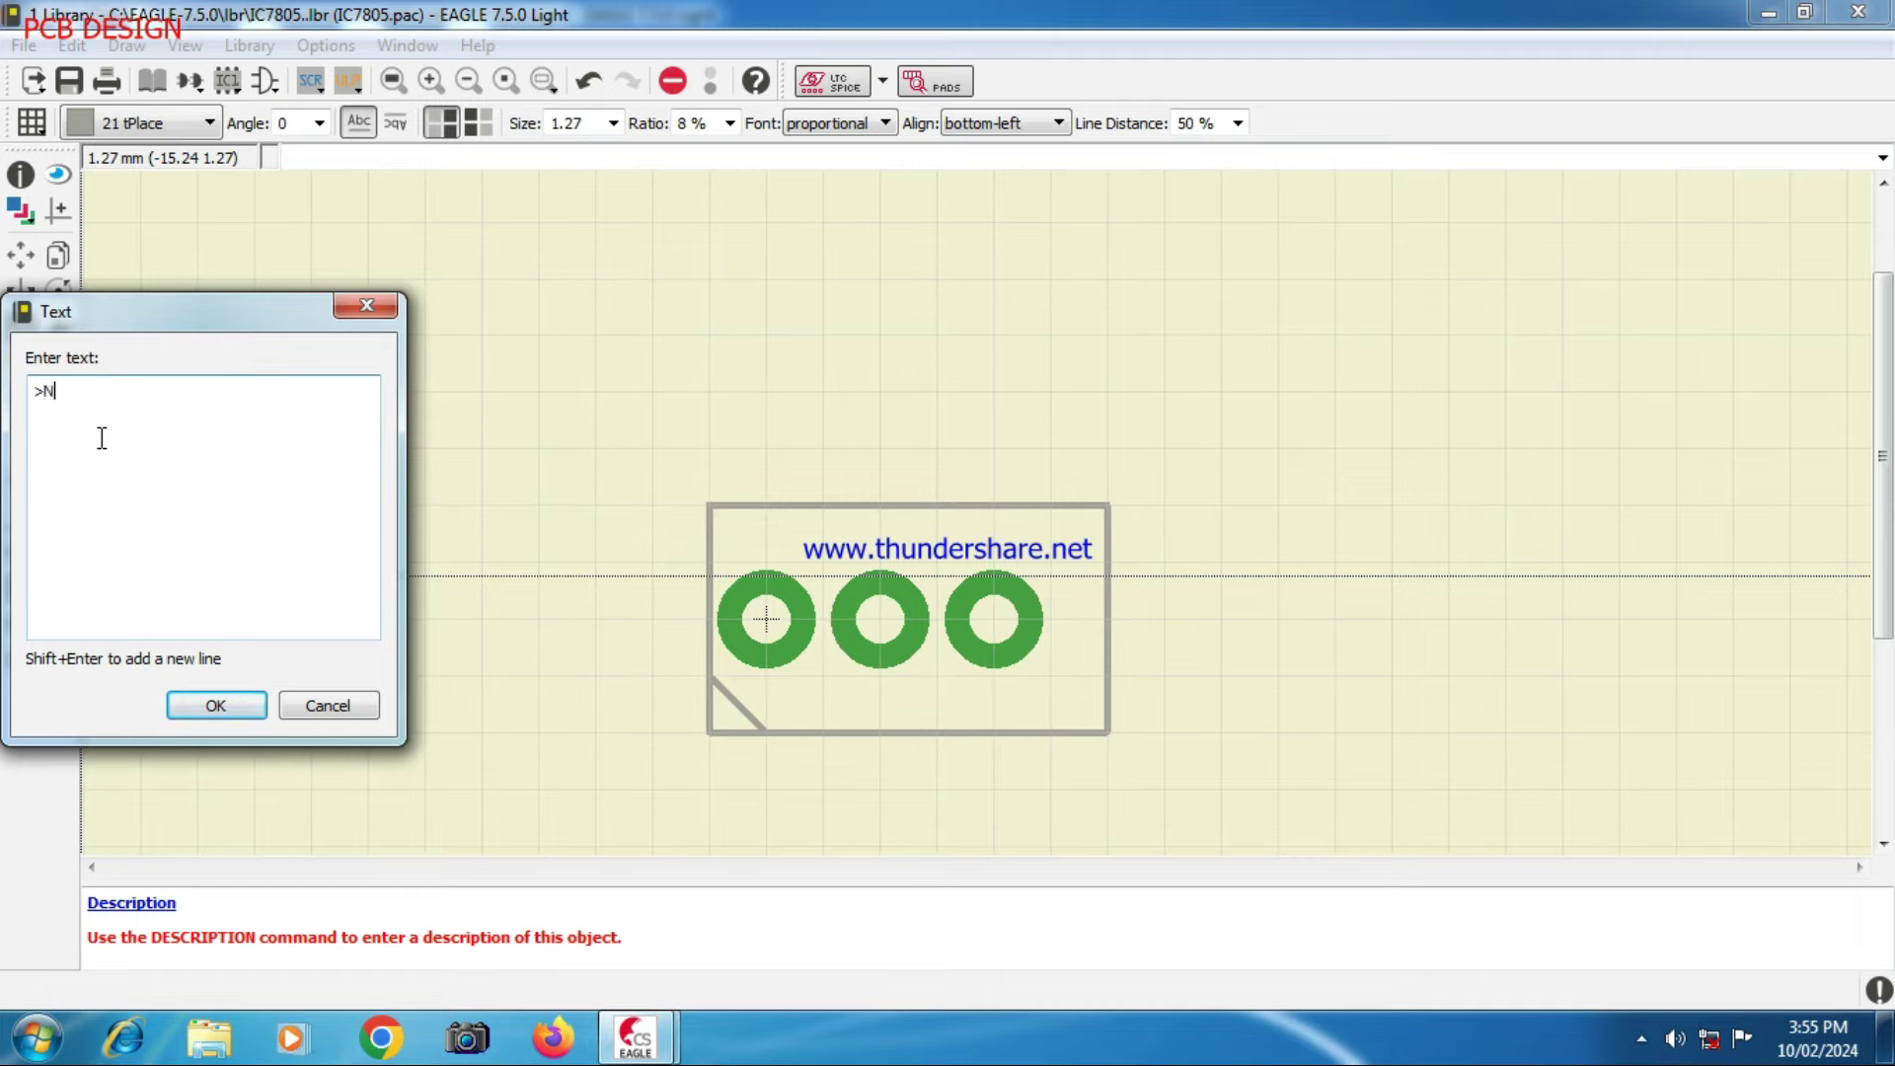
left_click(201, 683)
left_click(806, 449)
- Place the text >VALUE directly below the package outline, aligned with >NAME, and end text placement
left_click(255, 677)
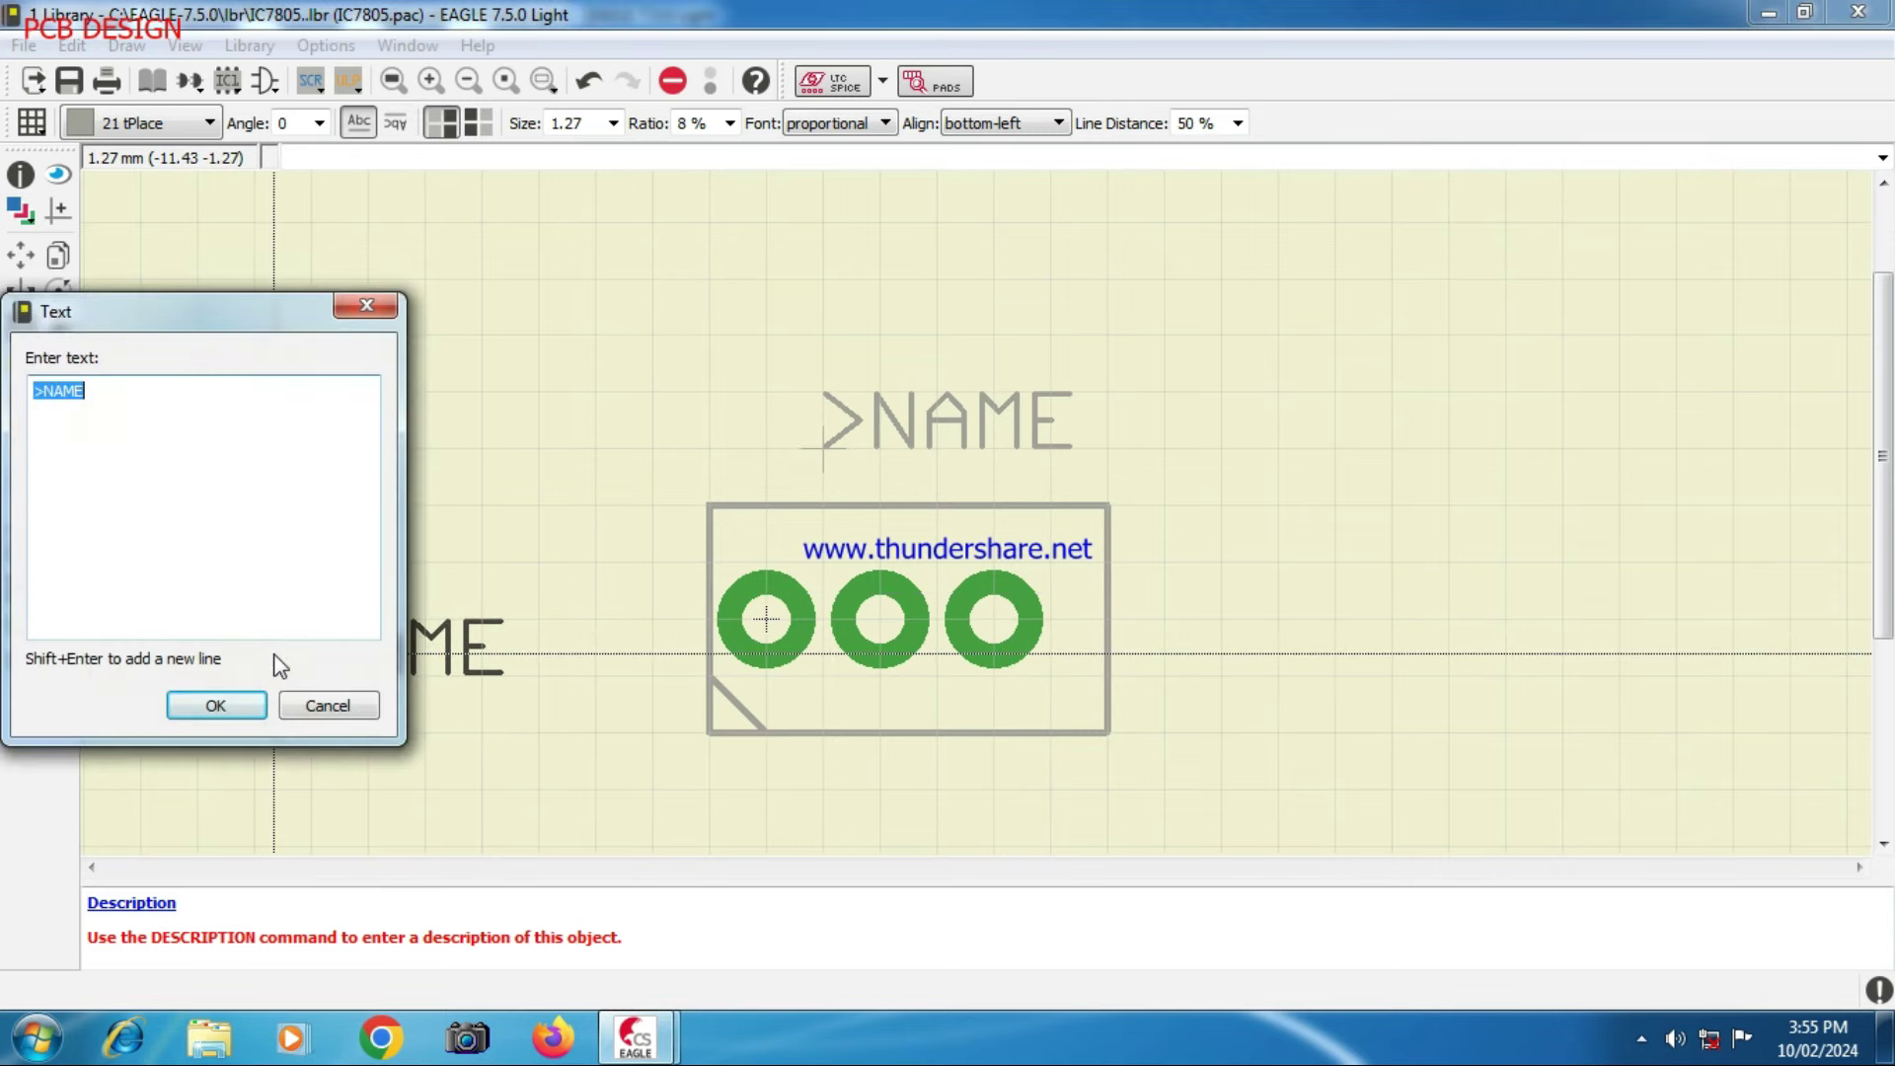
left_click(117, 406)
left_click(217, 704)
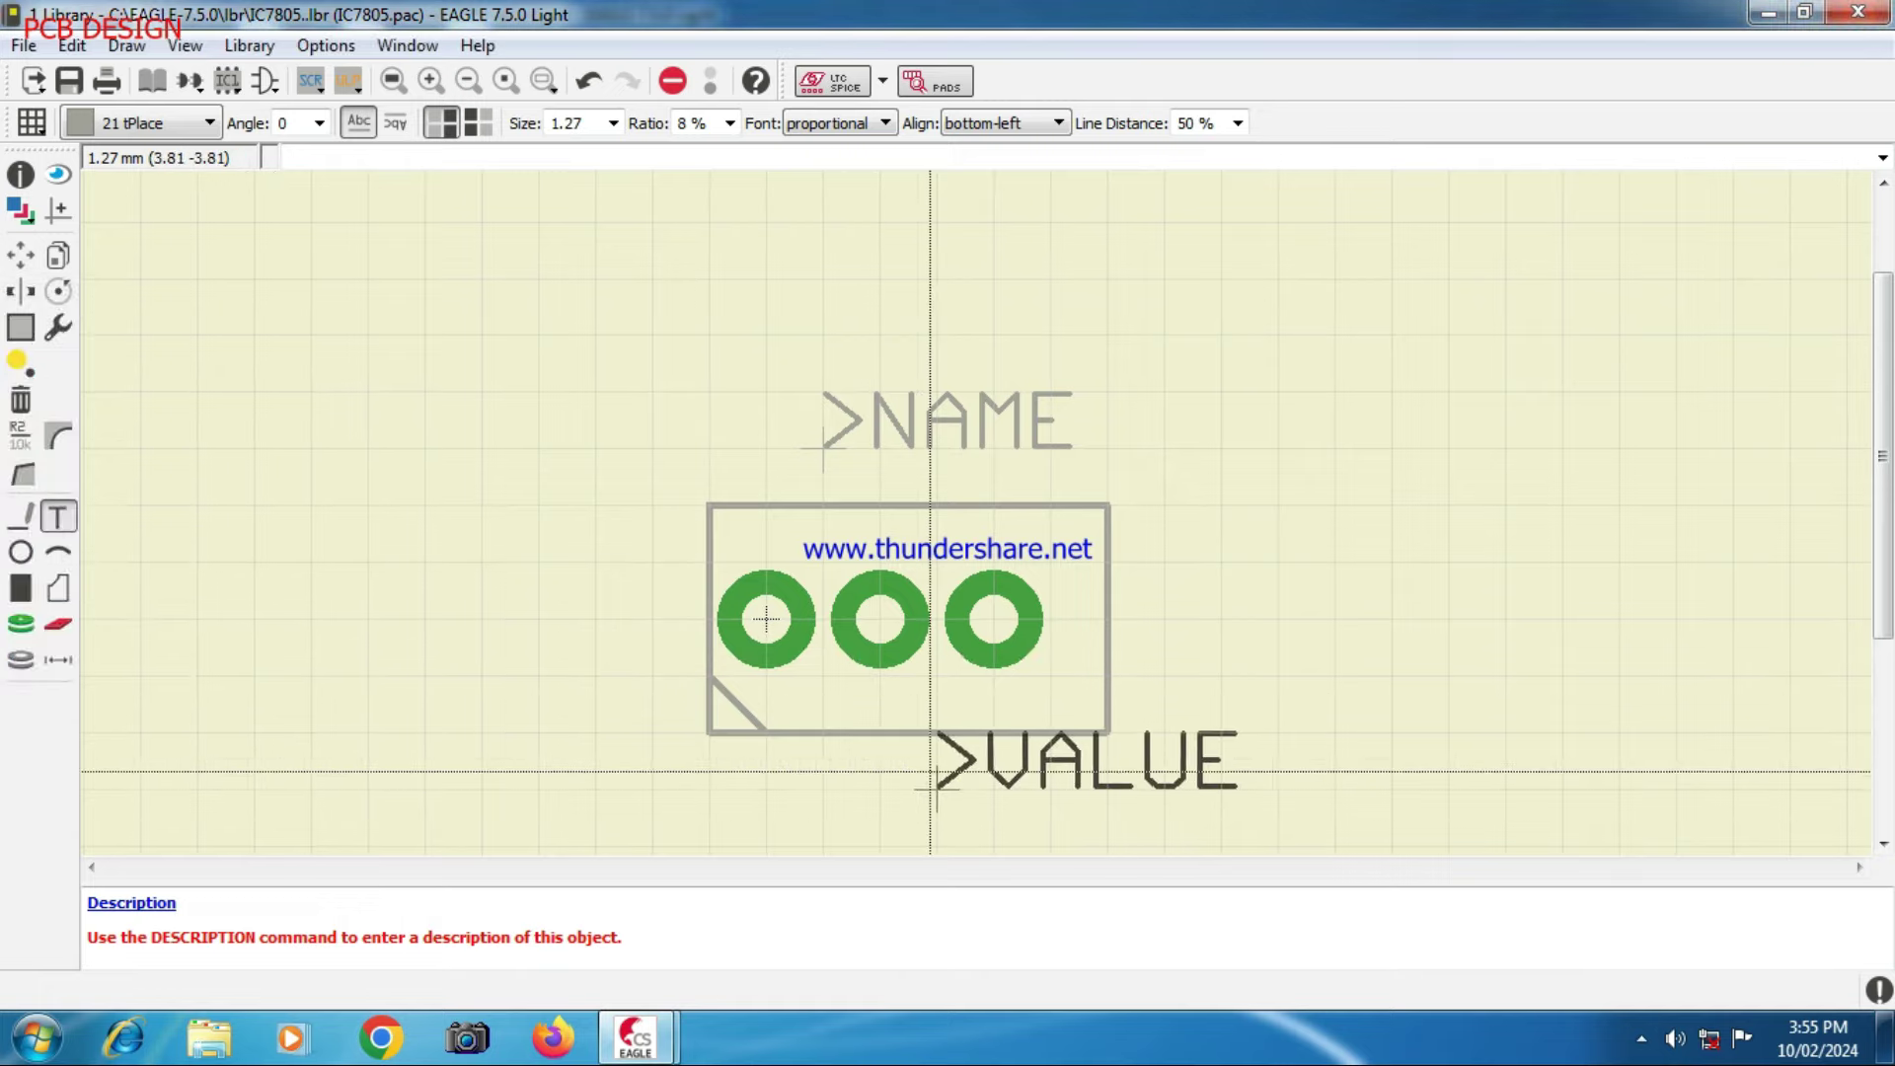
left_click(820, 787)
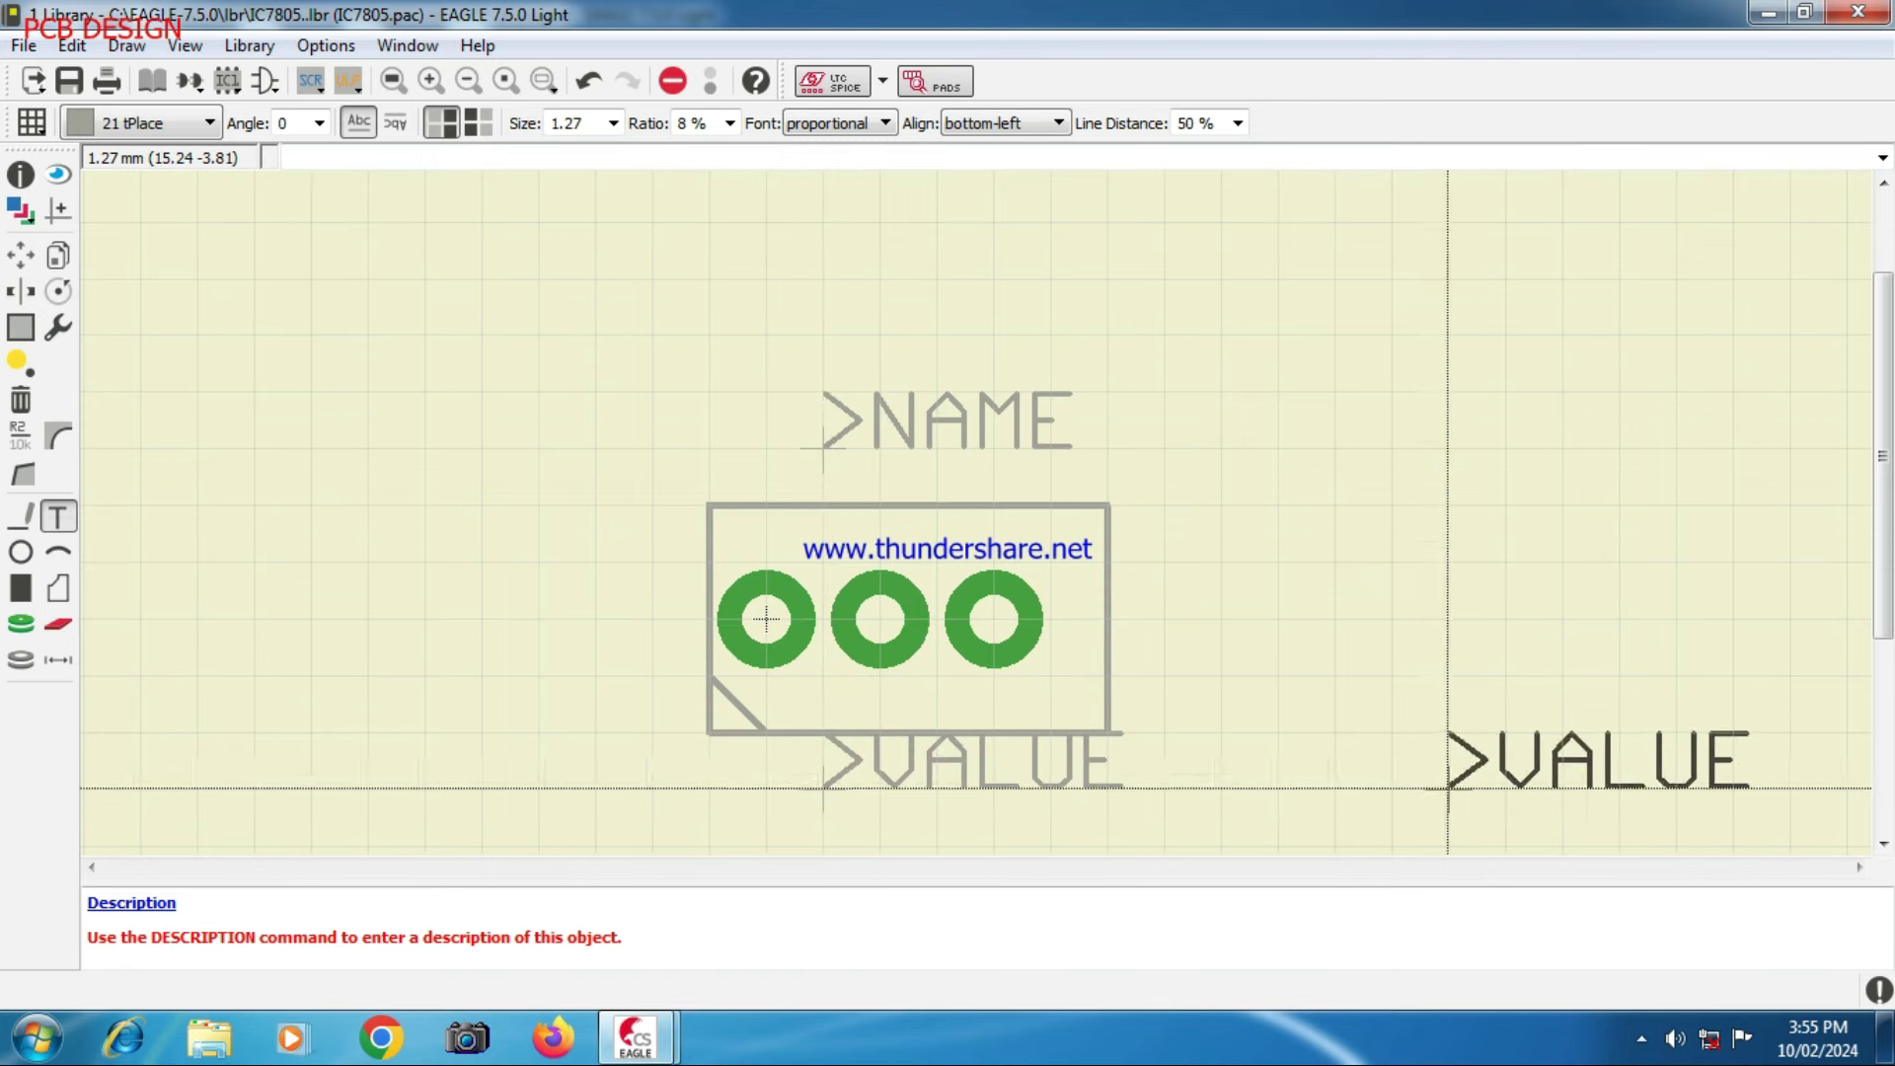
left_click(1431, 664)
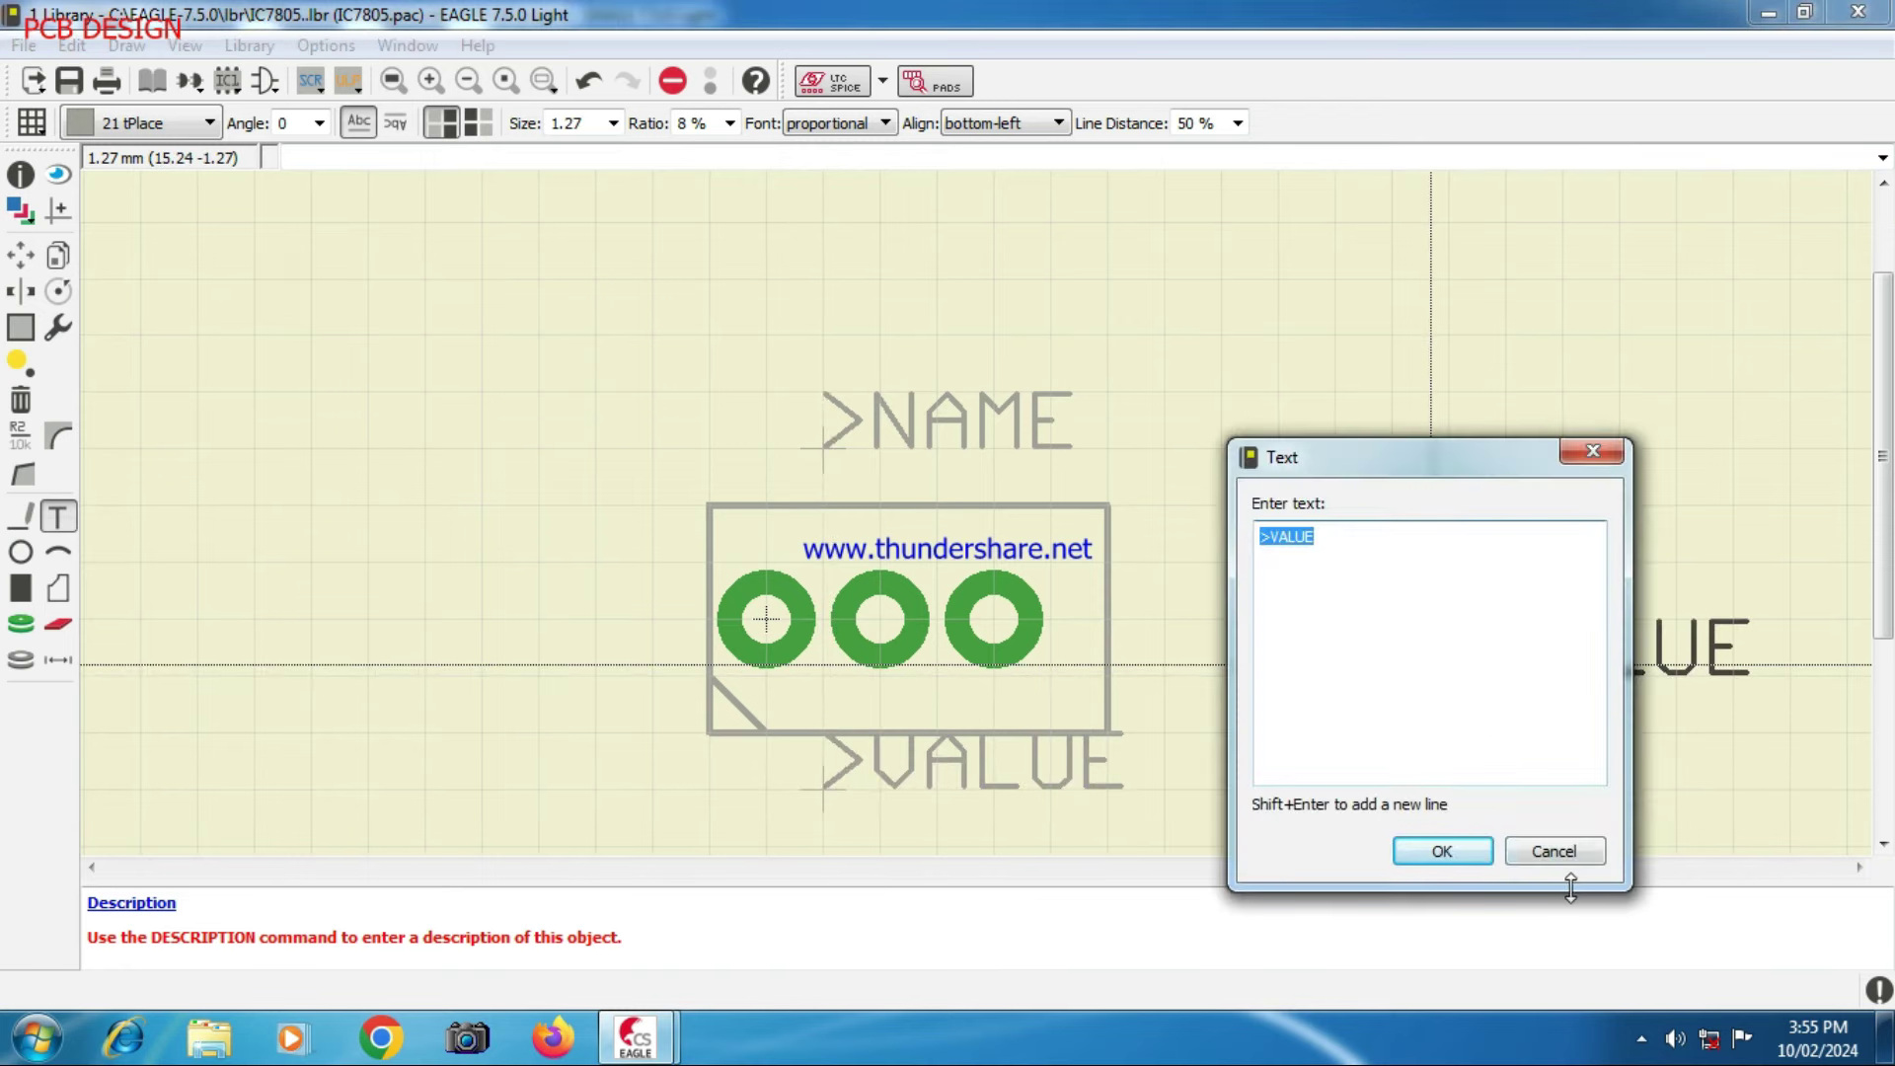
left_click(1567, 851)
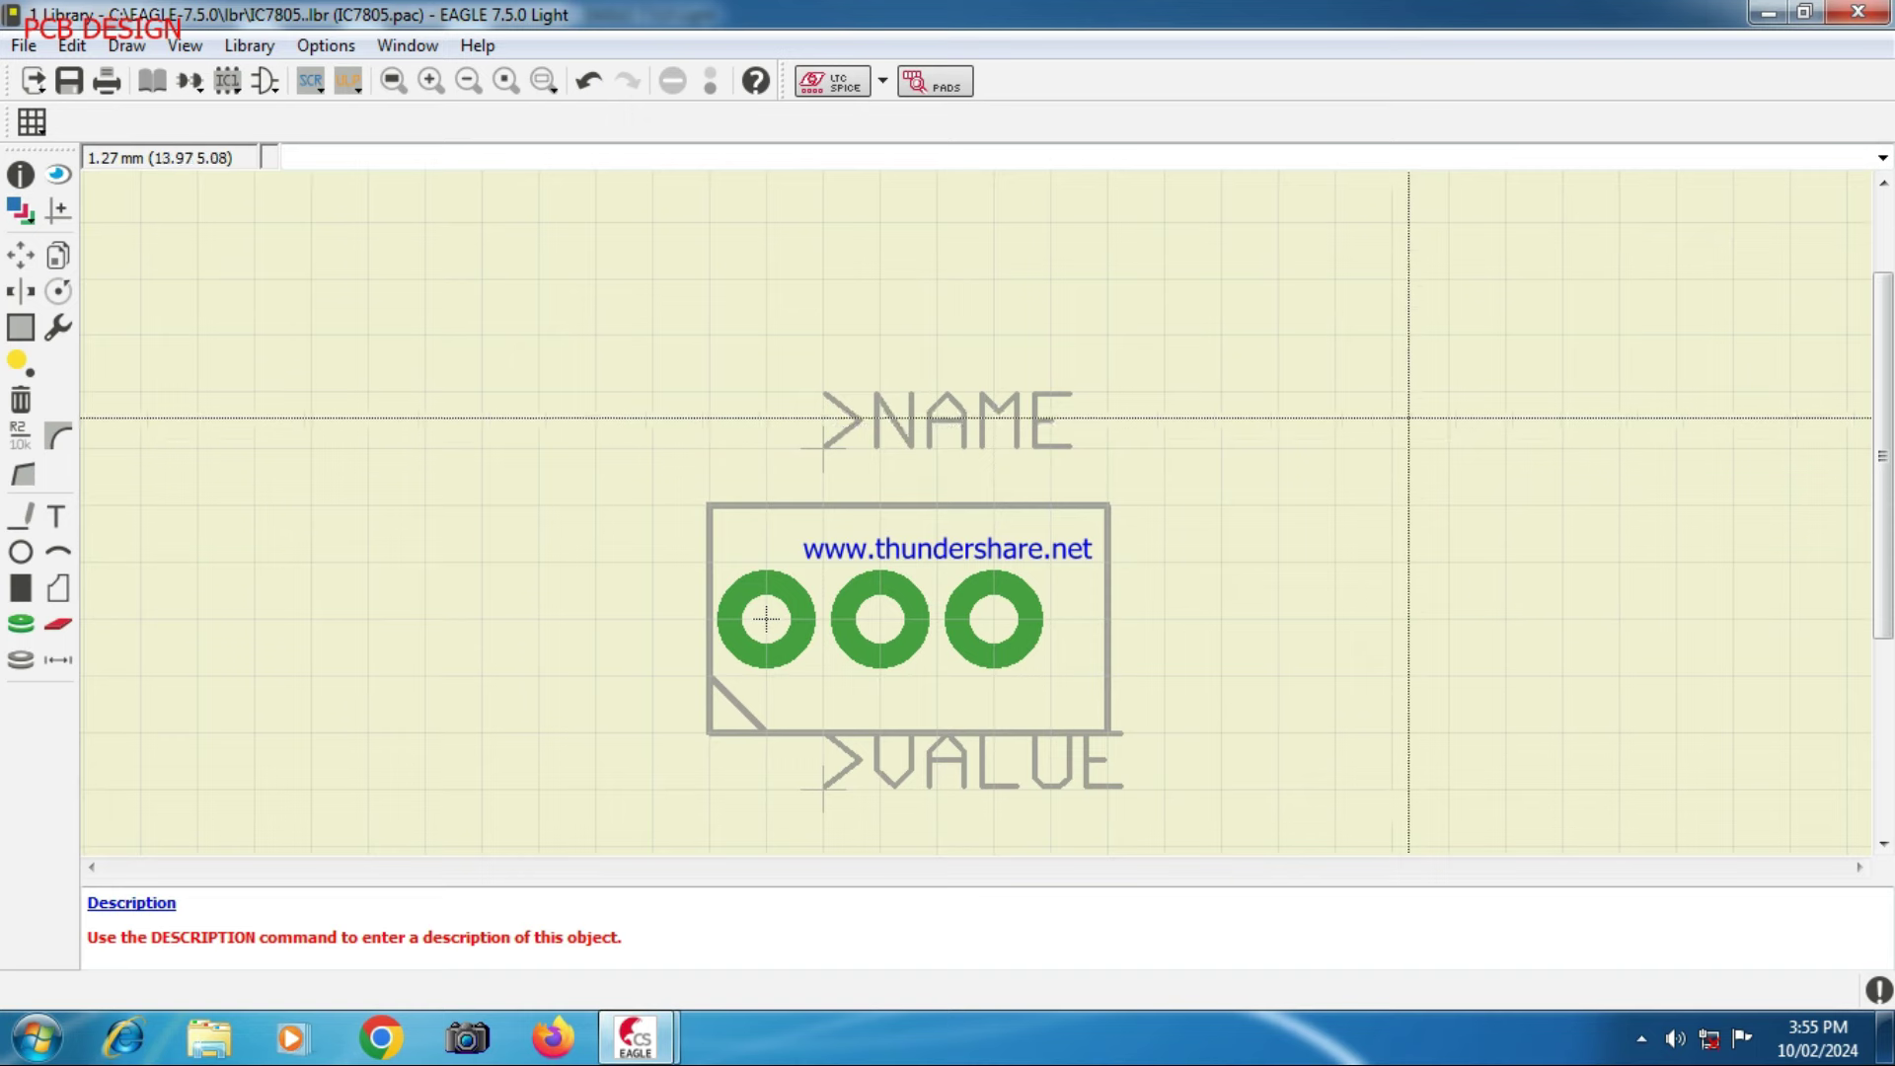
- Save the library containing the finished package under the file name IC7805. in the lbr folder
scroll(1357, 421, "down", 2)
scroll(1204, 558, "up", 1)
scroll(1185, 548, "down", 1)
scroll(1134, 529, "up", 3)
scroll(1021, 529, "up", 1)
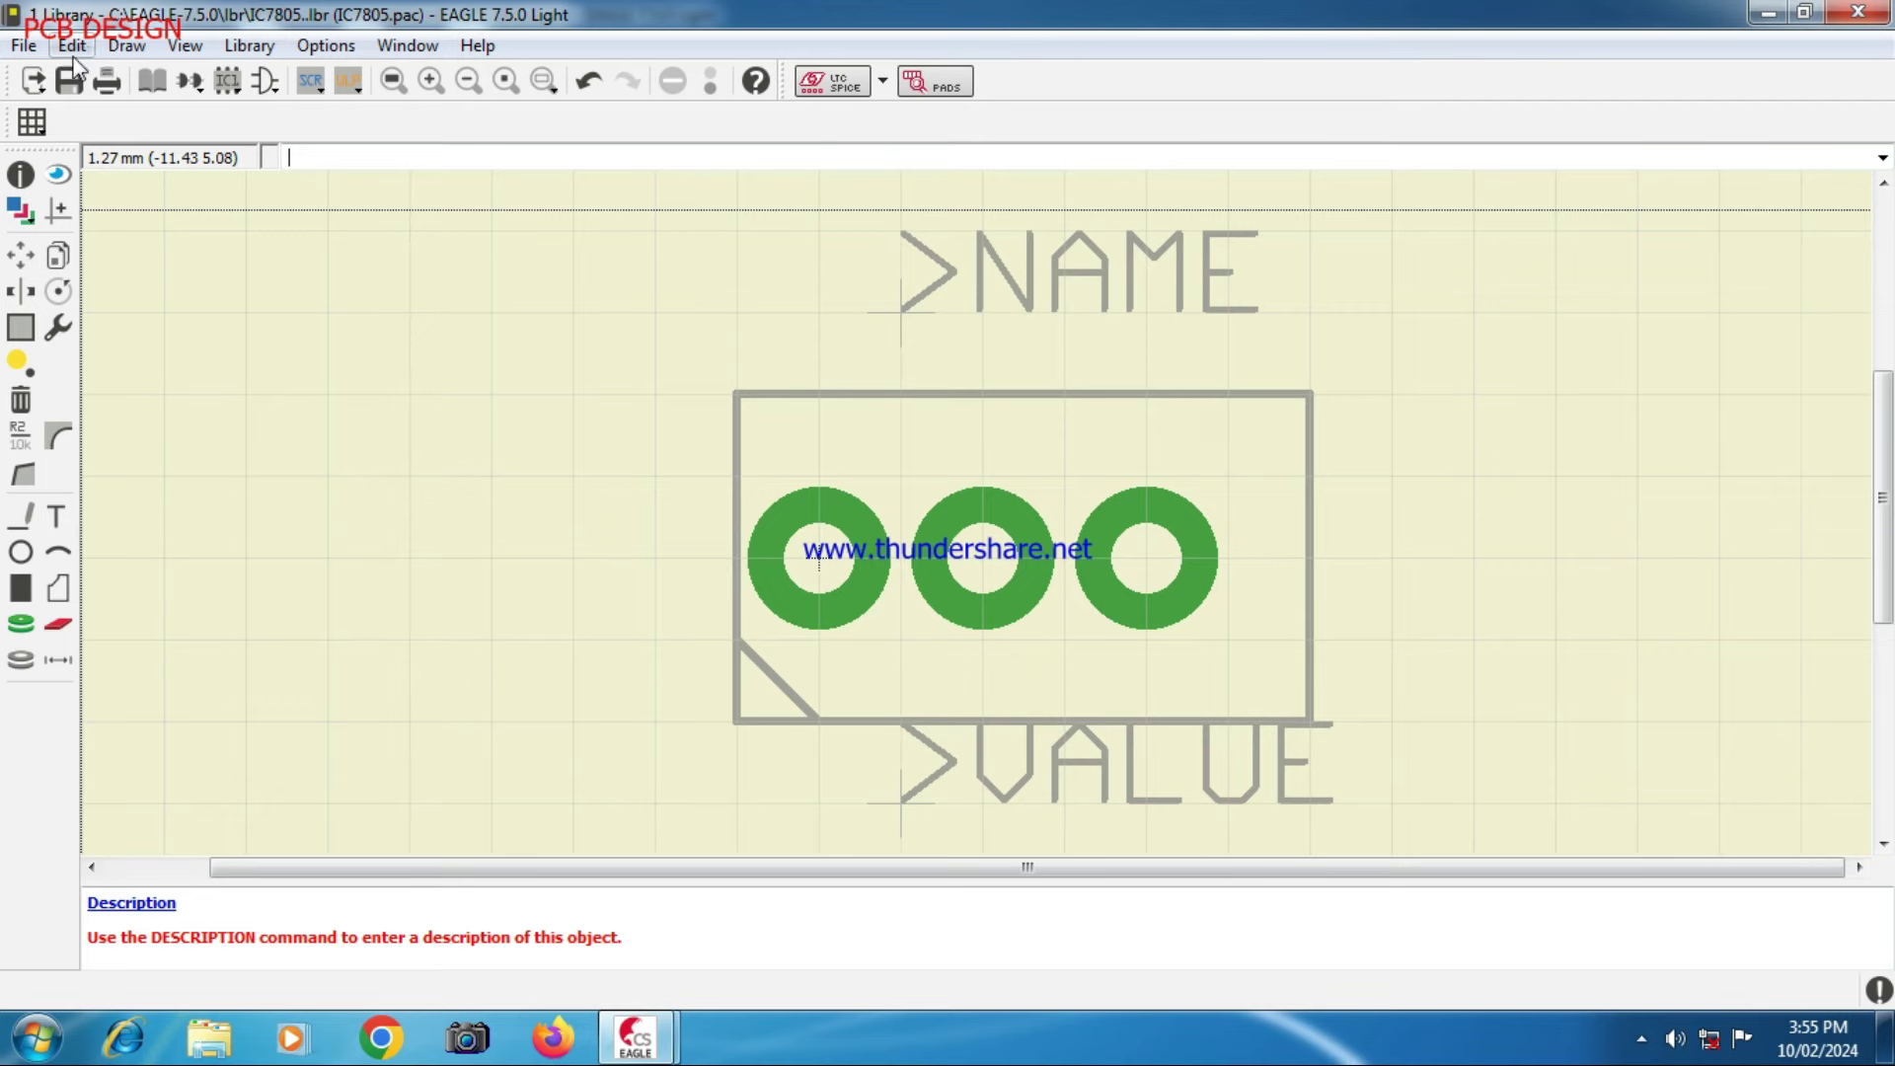
left_click(24, 46)
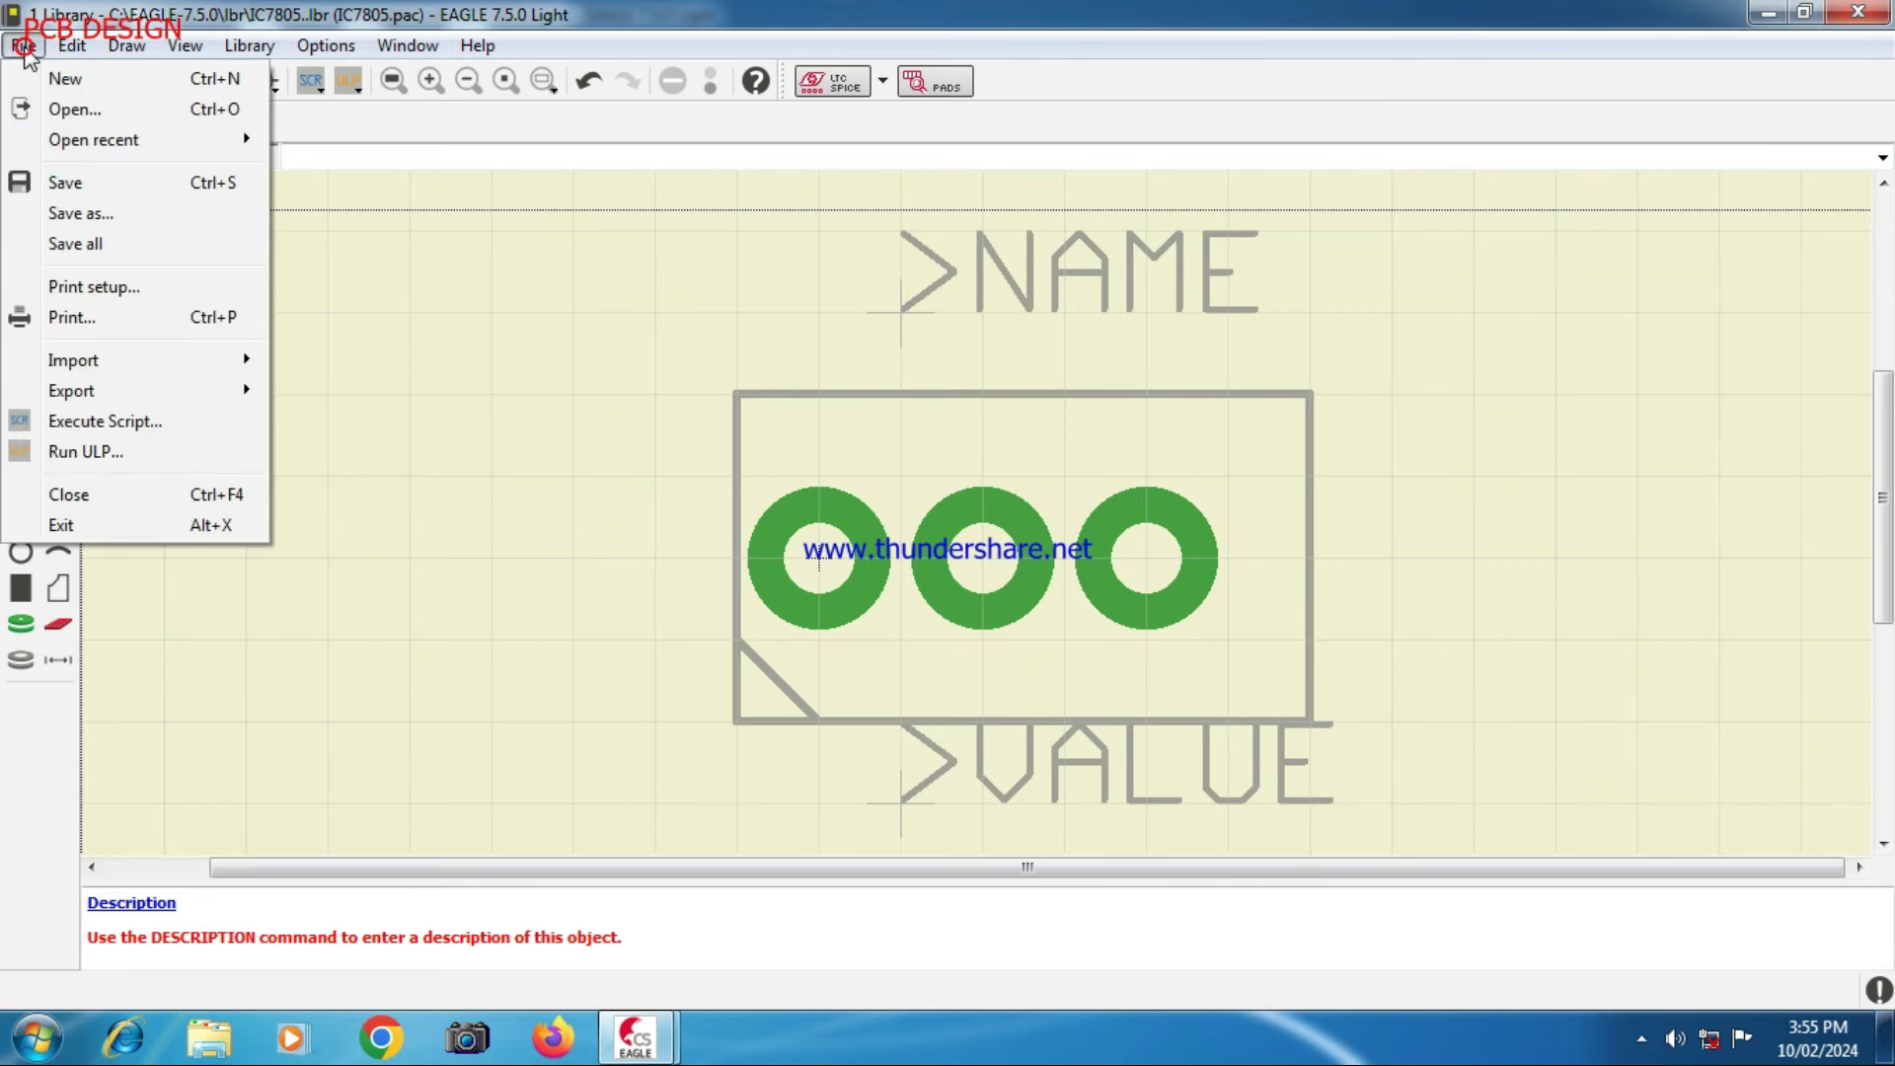
left_click(103, 219)
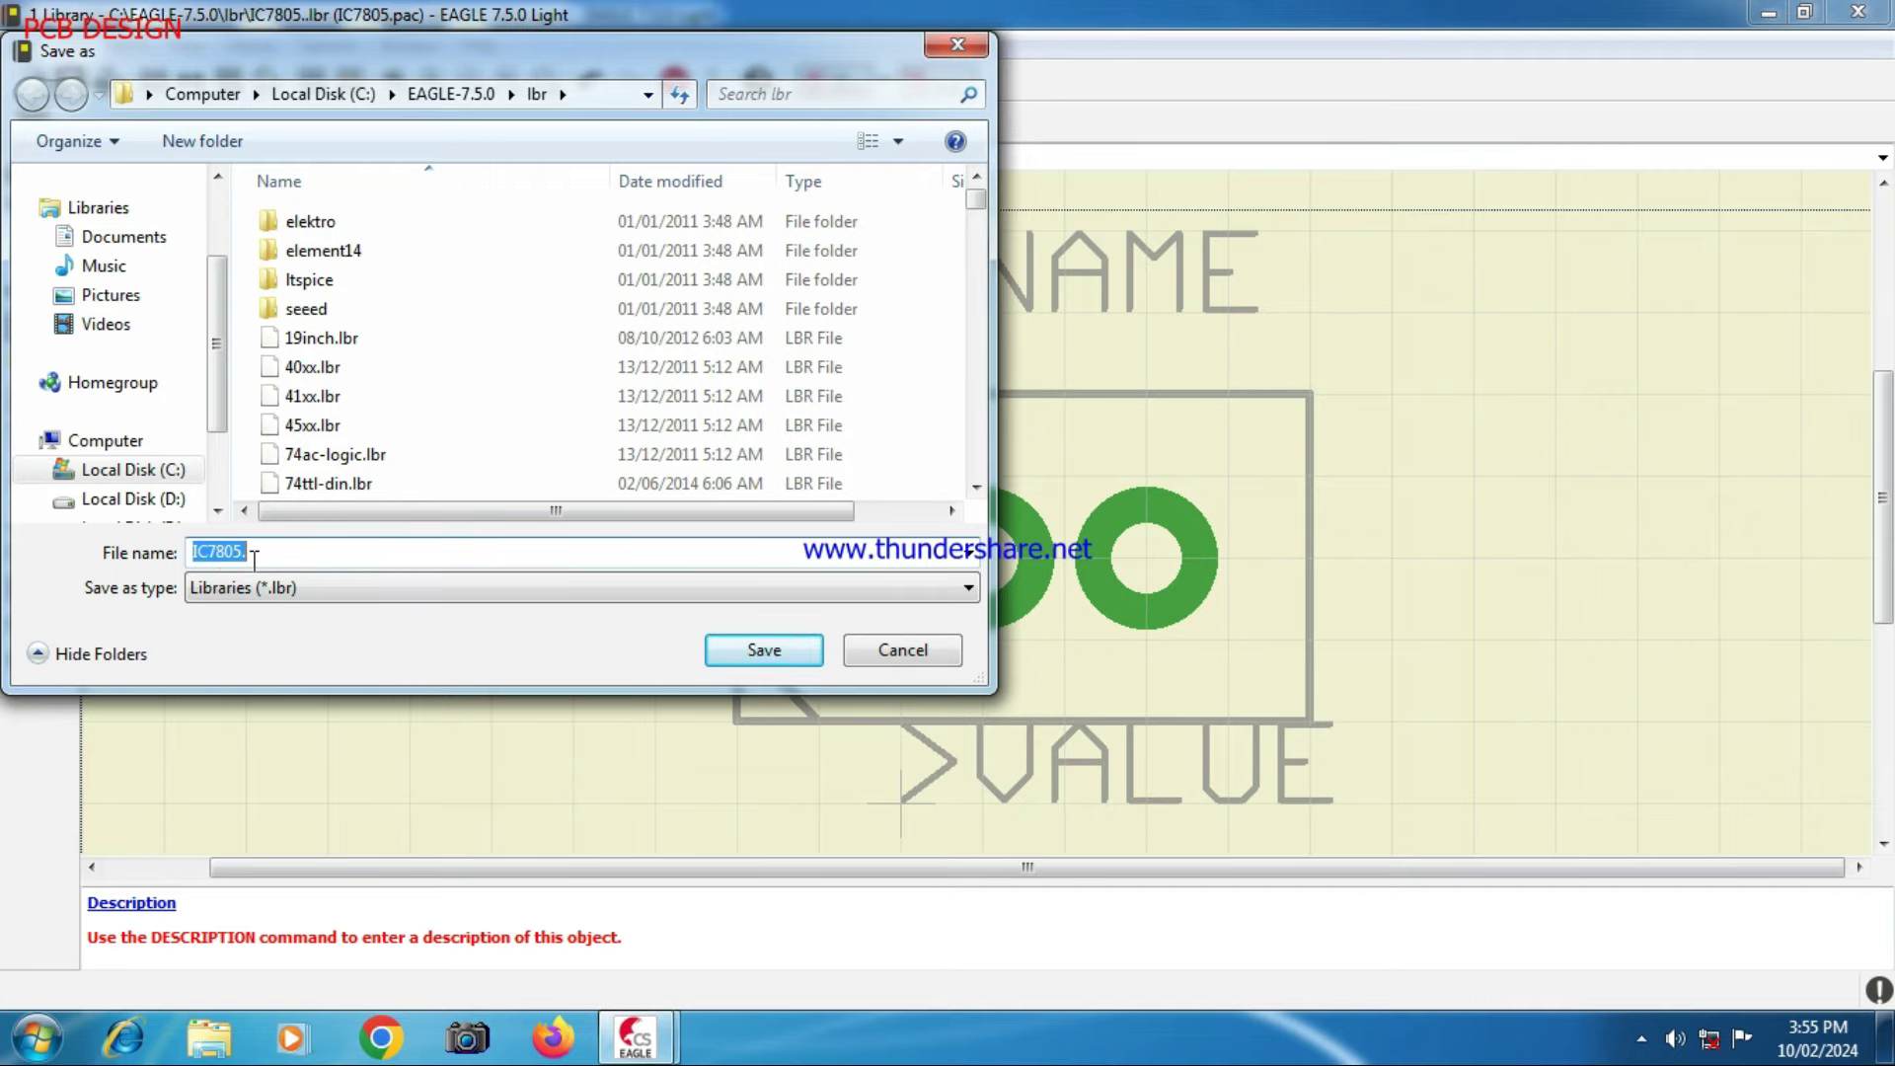
left_click(784, 654)
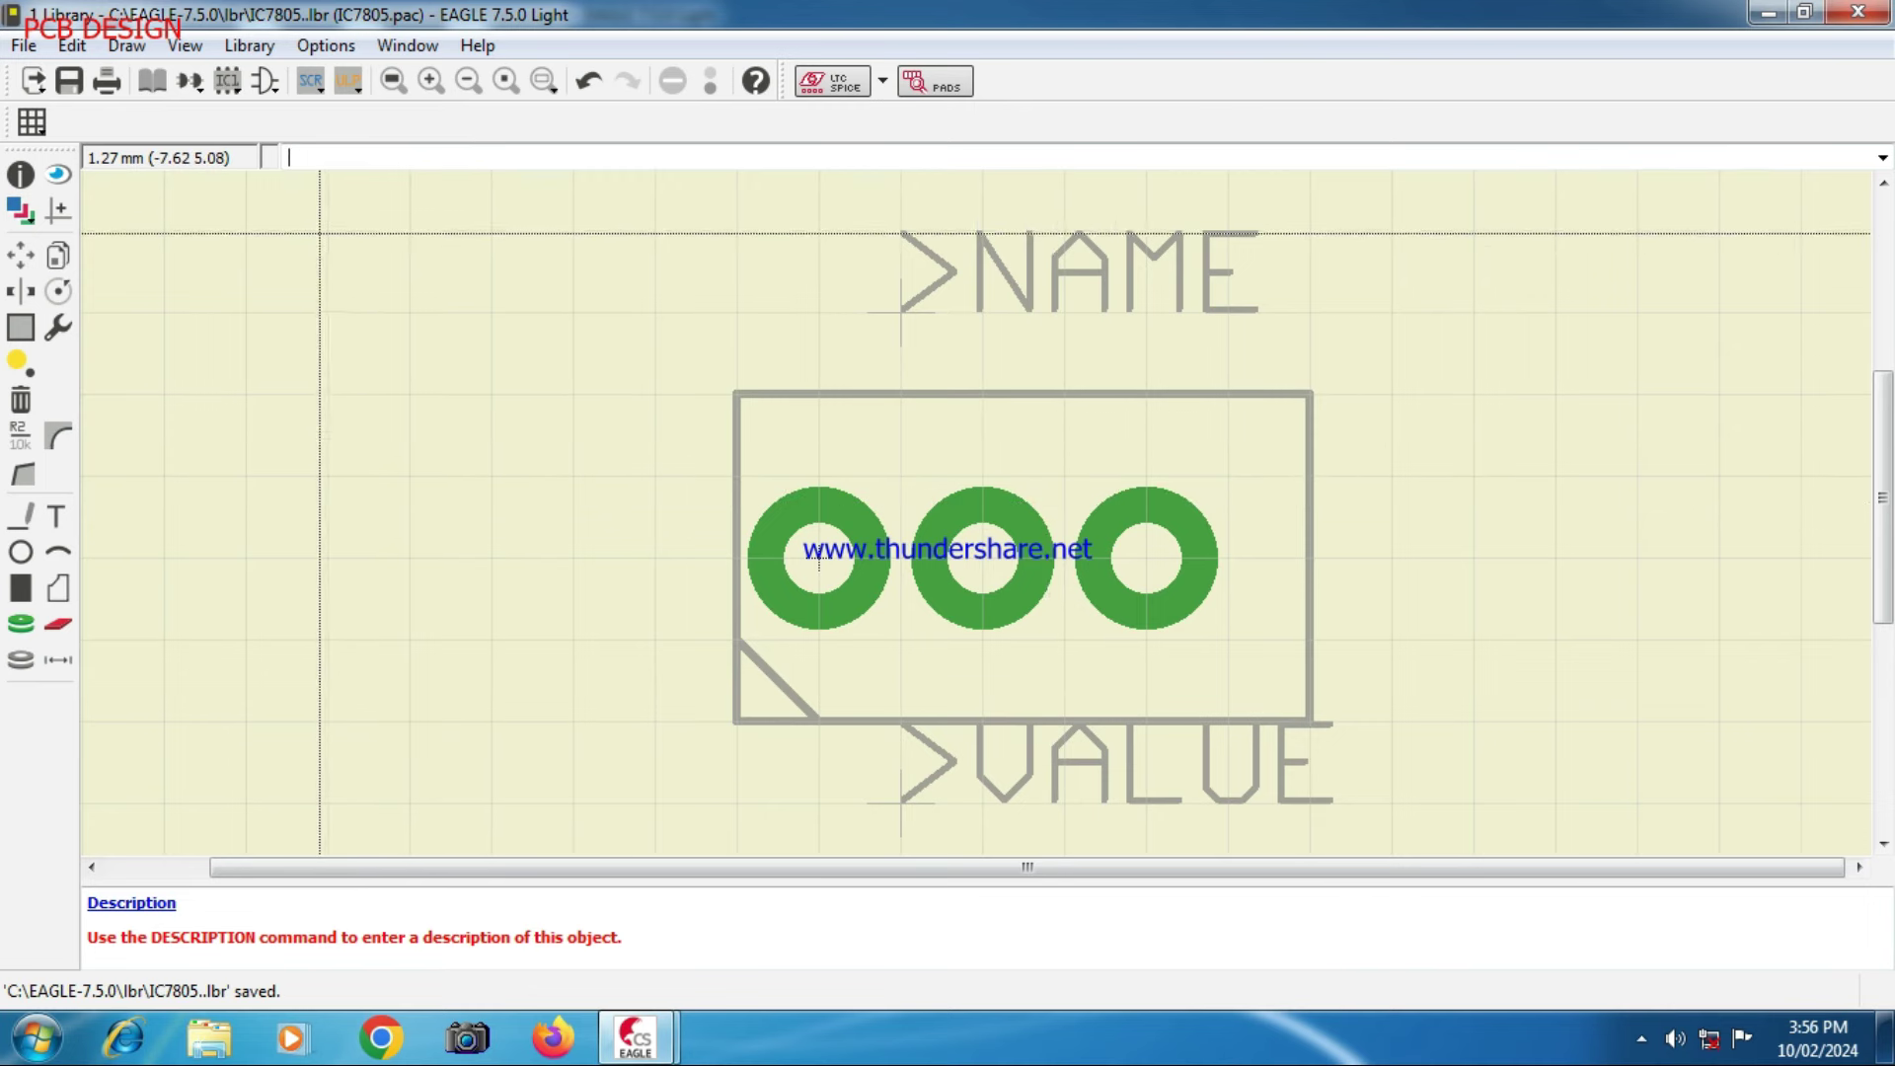
- Create a new device named IC7805 in the library
left_click(191, 83)
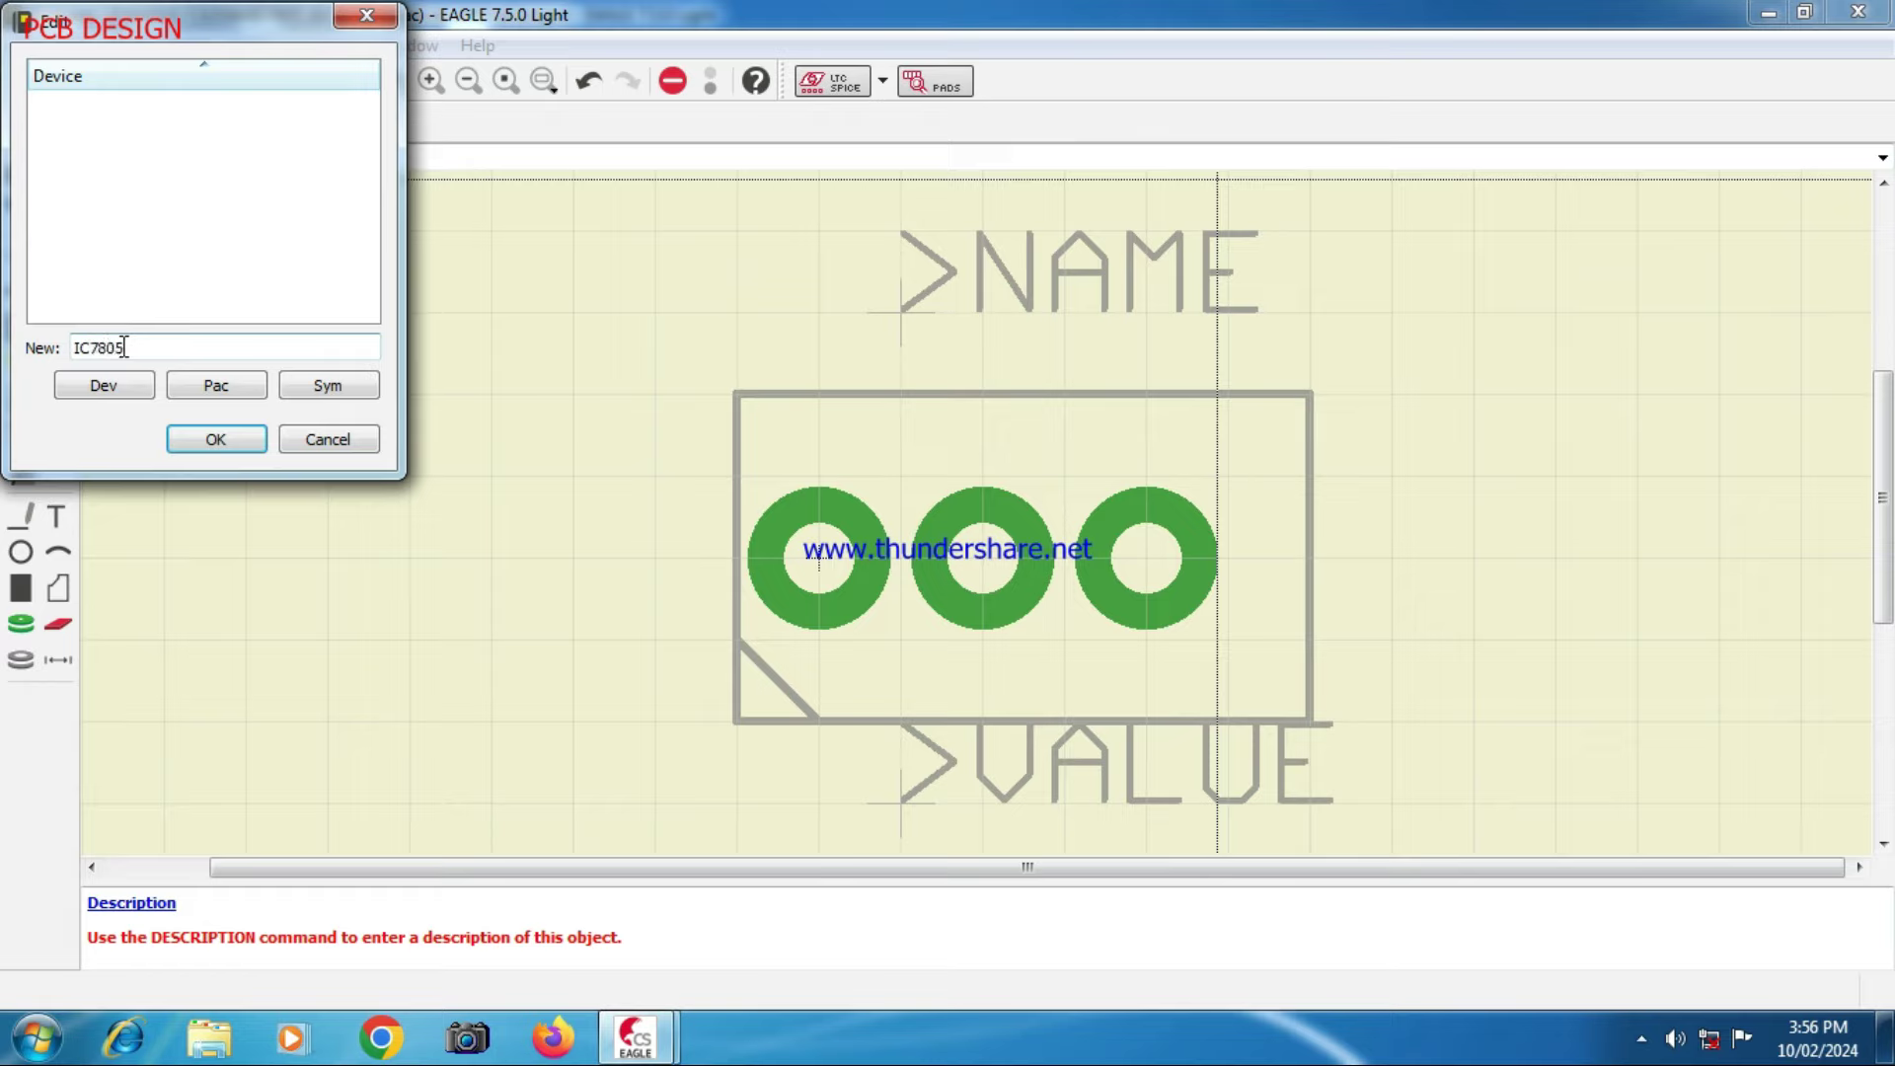
left_click(225, 437)
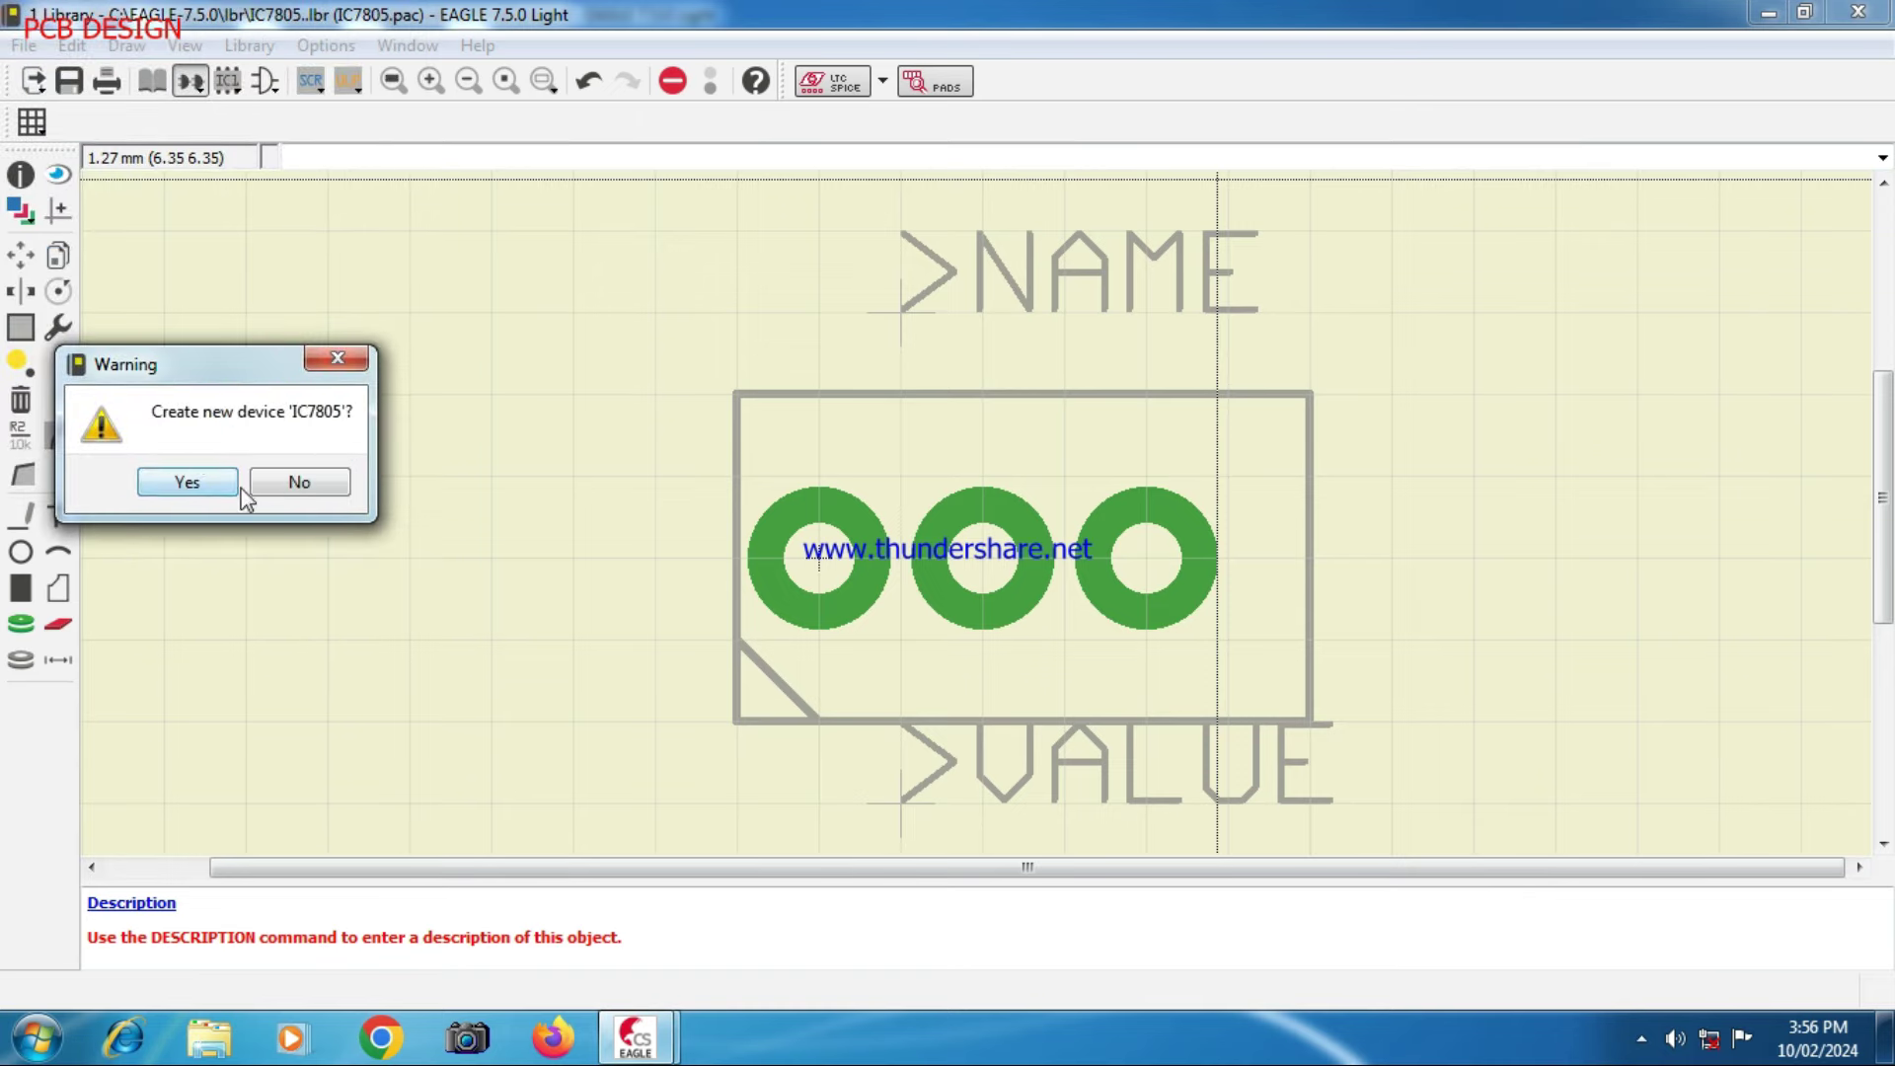
left_click(187, 484)
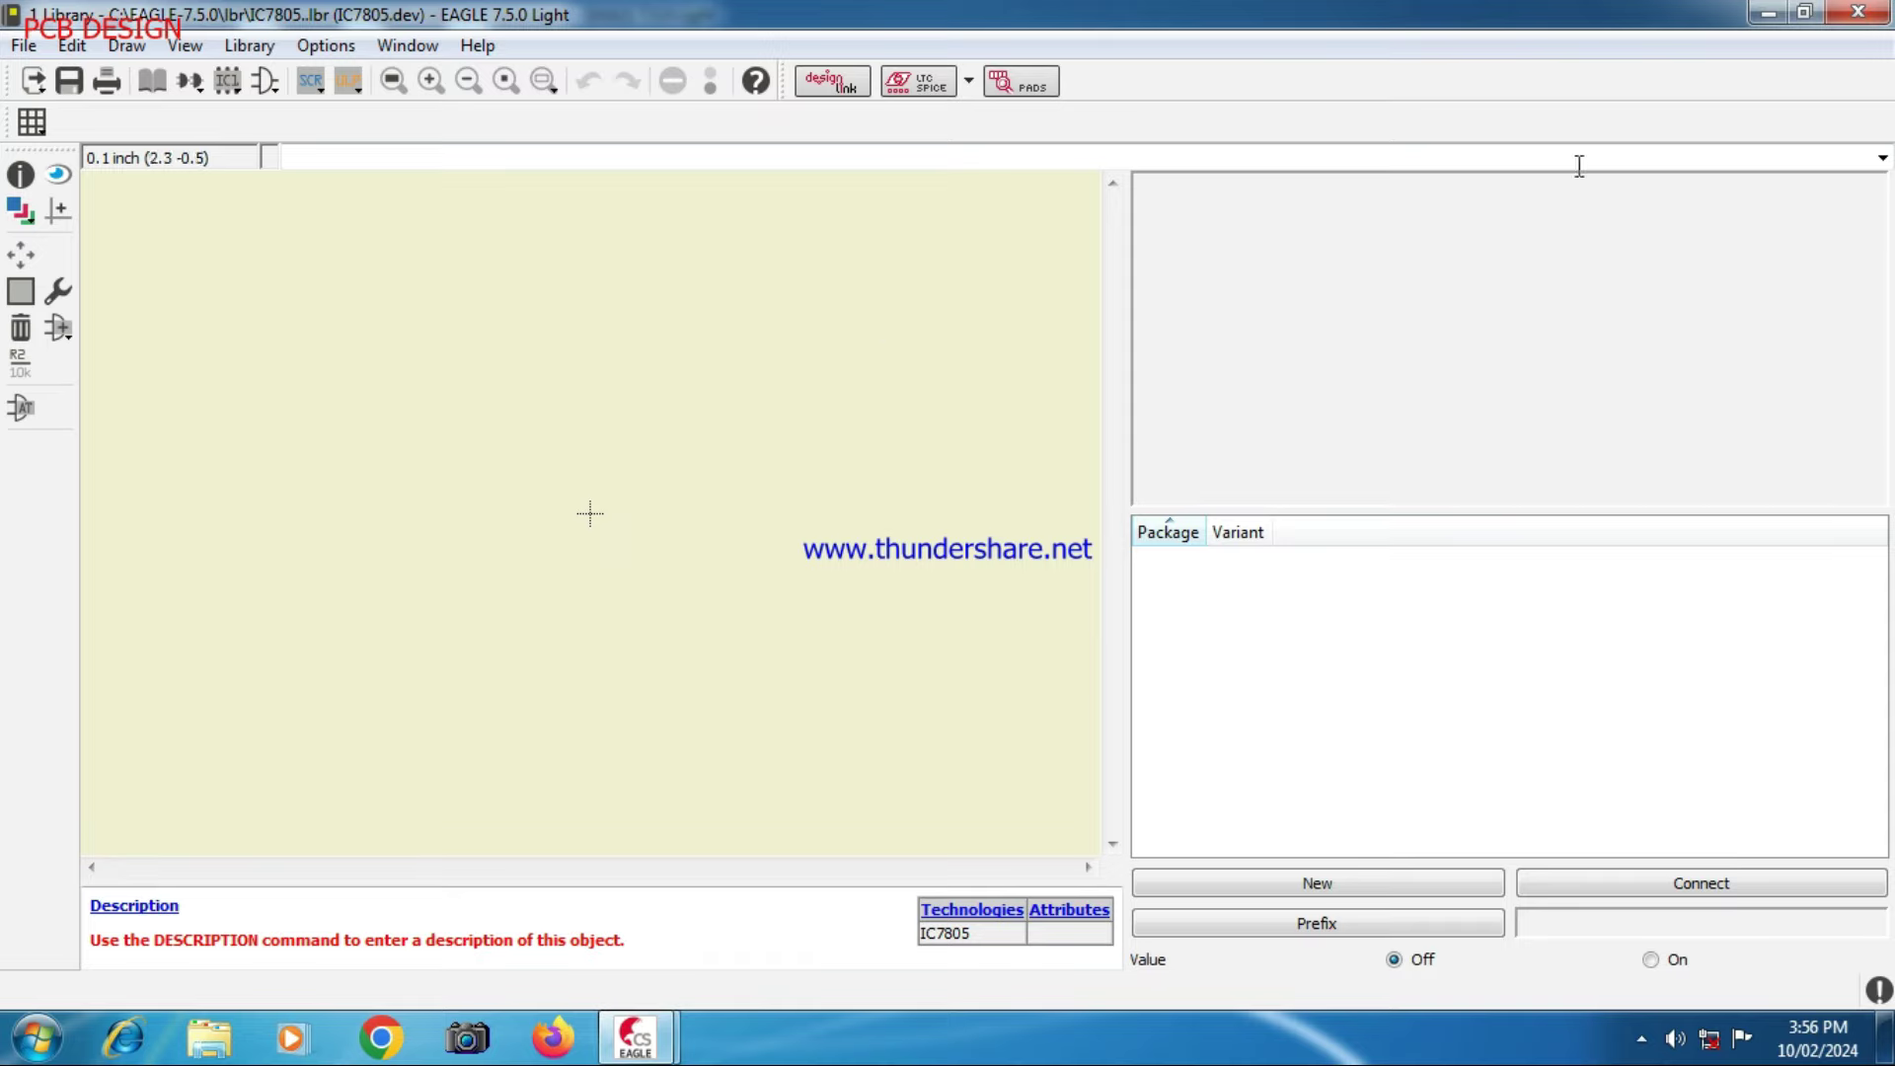
- Display the device grid and set it to millimetres, with size 2.54 mm and alternate size 0.254 mm
left_click(31, 122)
left_click(326, 152)
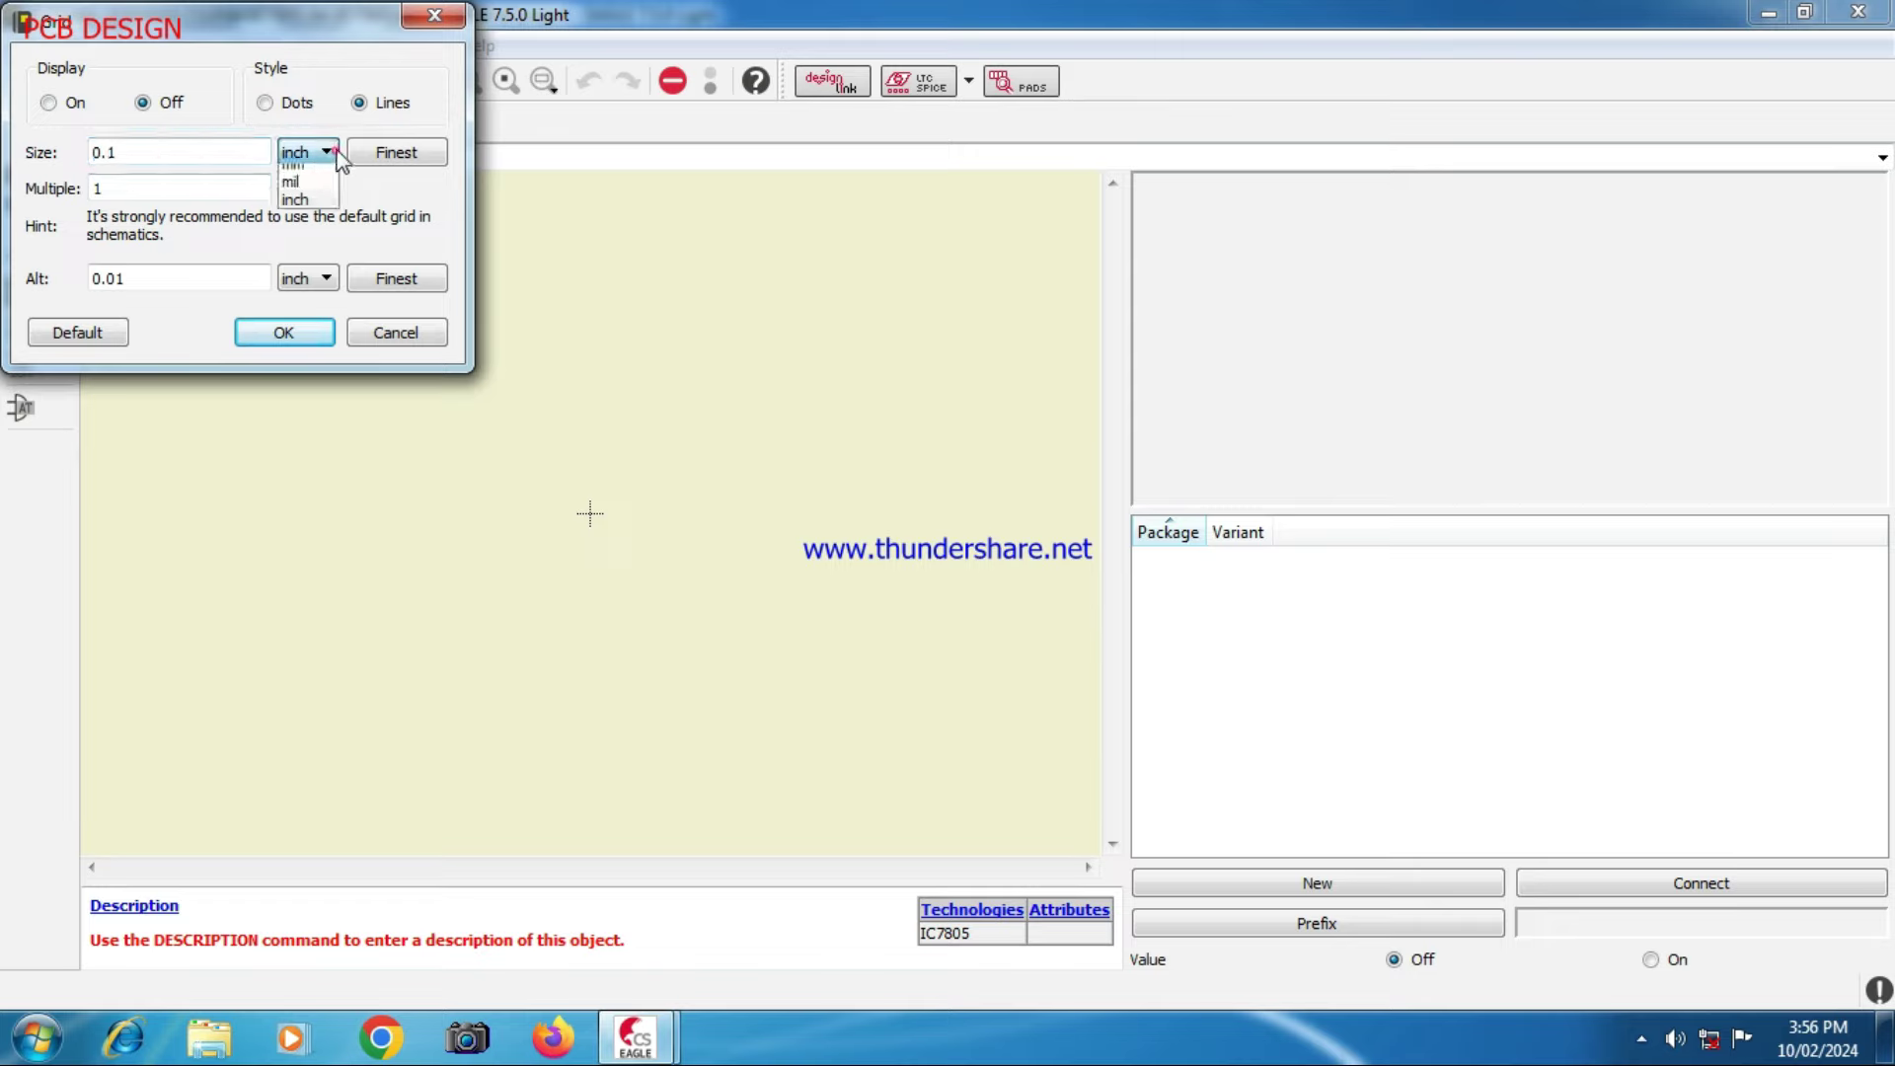
left_click(308, 193)
left_click(324, 279)
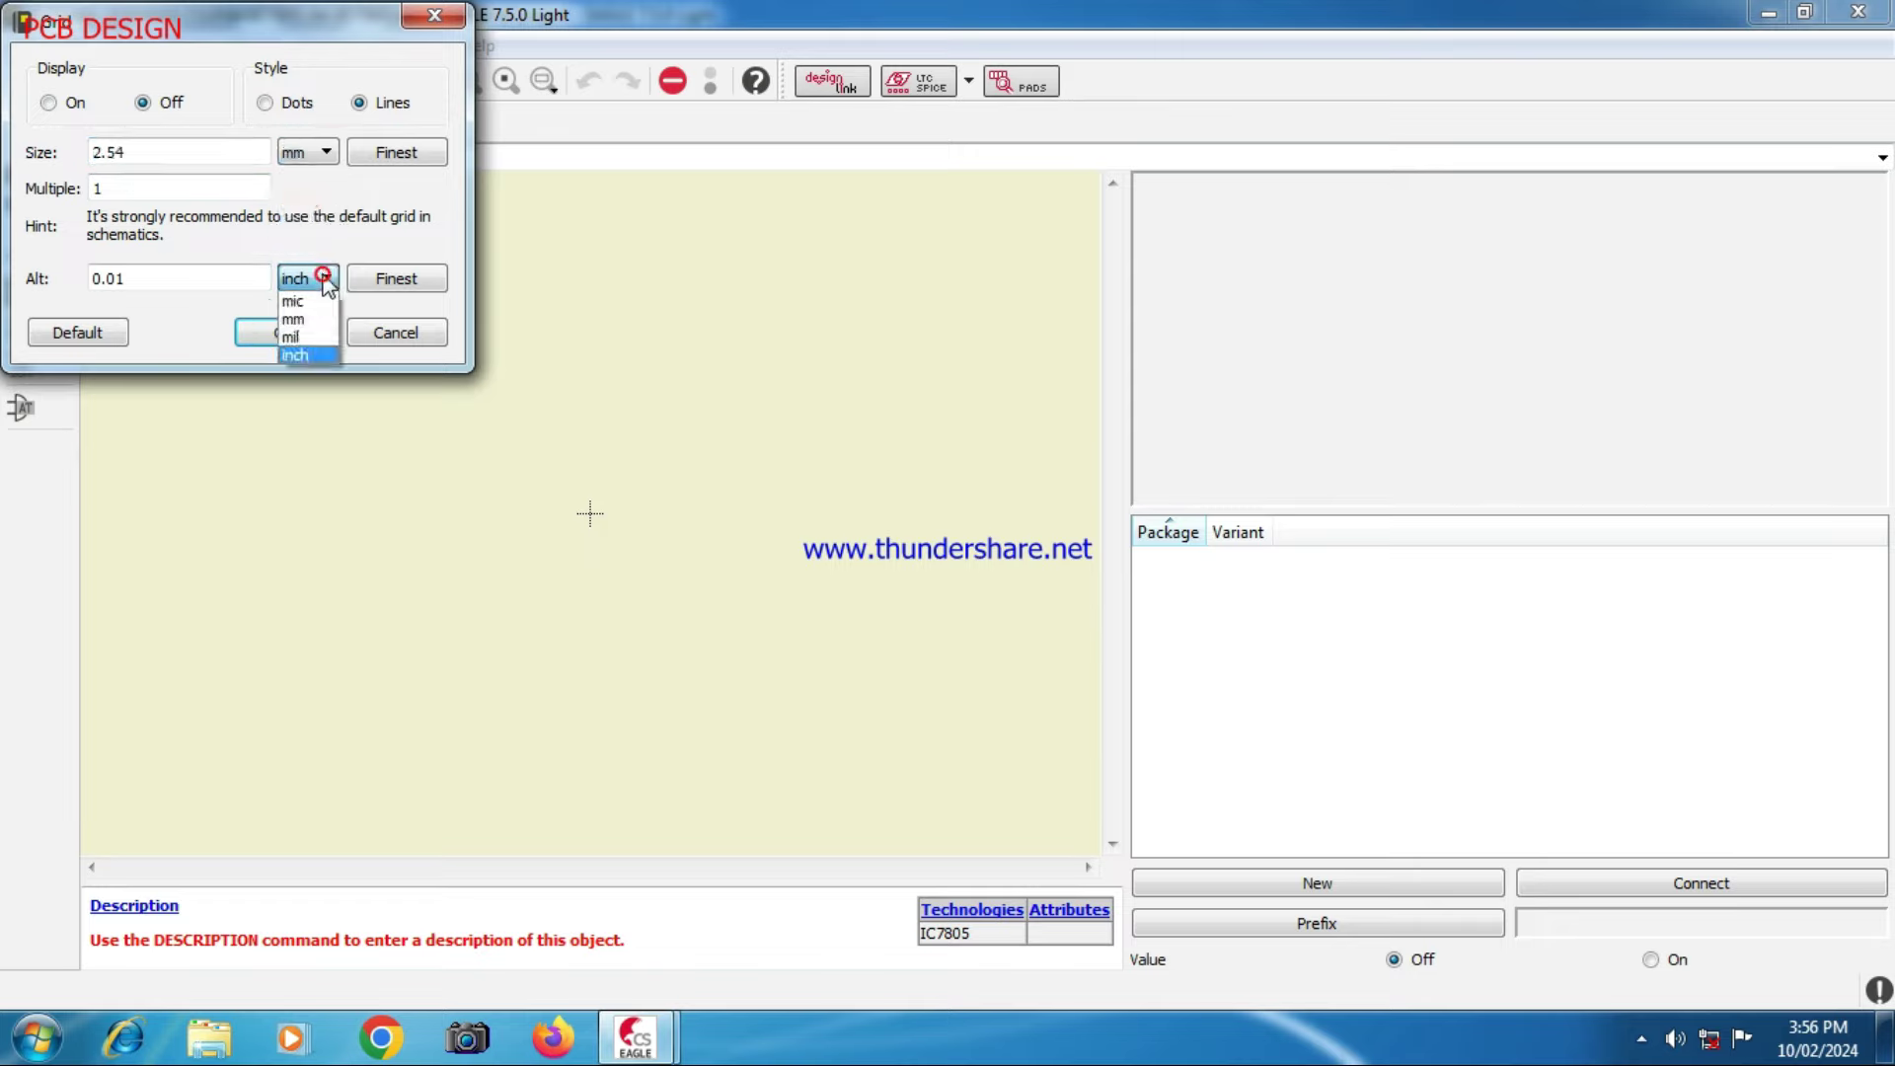
left_click(308, 310)
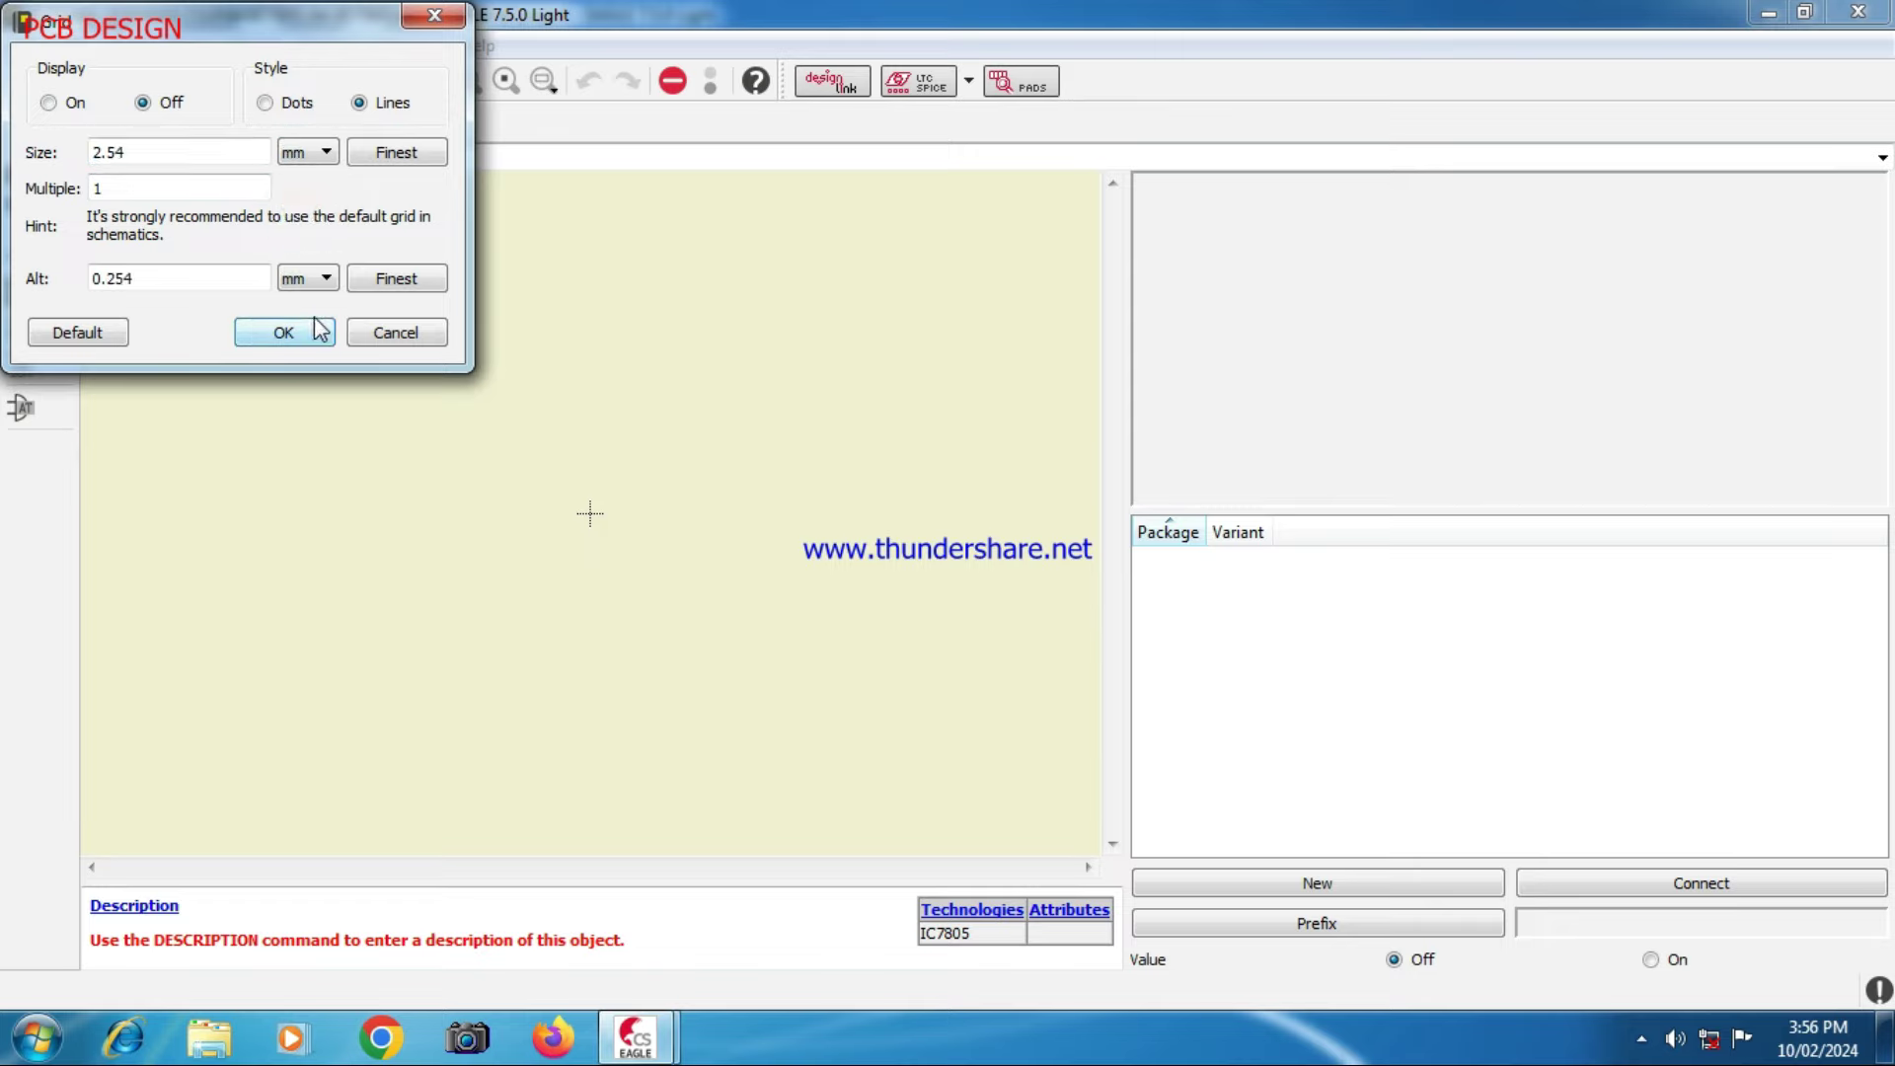
left_click(49, 103)
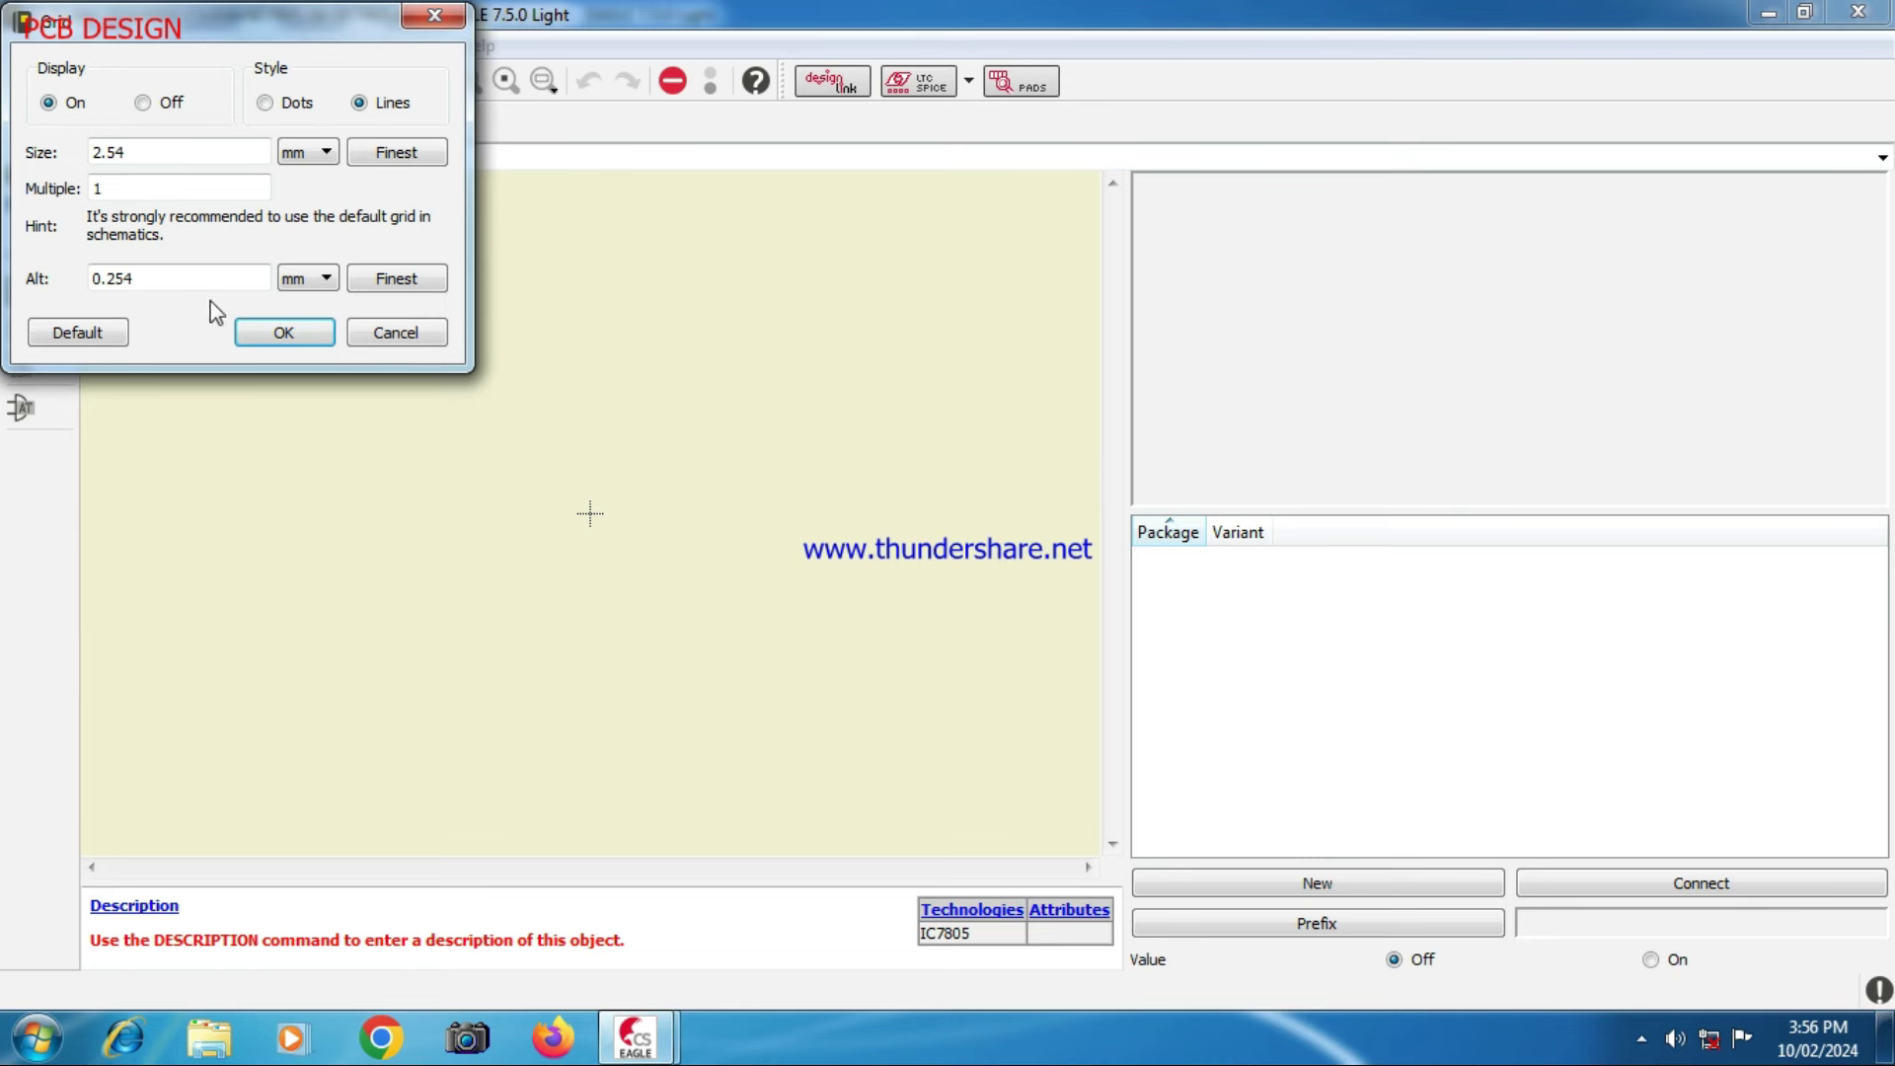
left_click(282, 332)
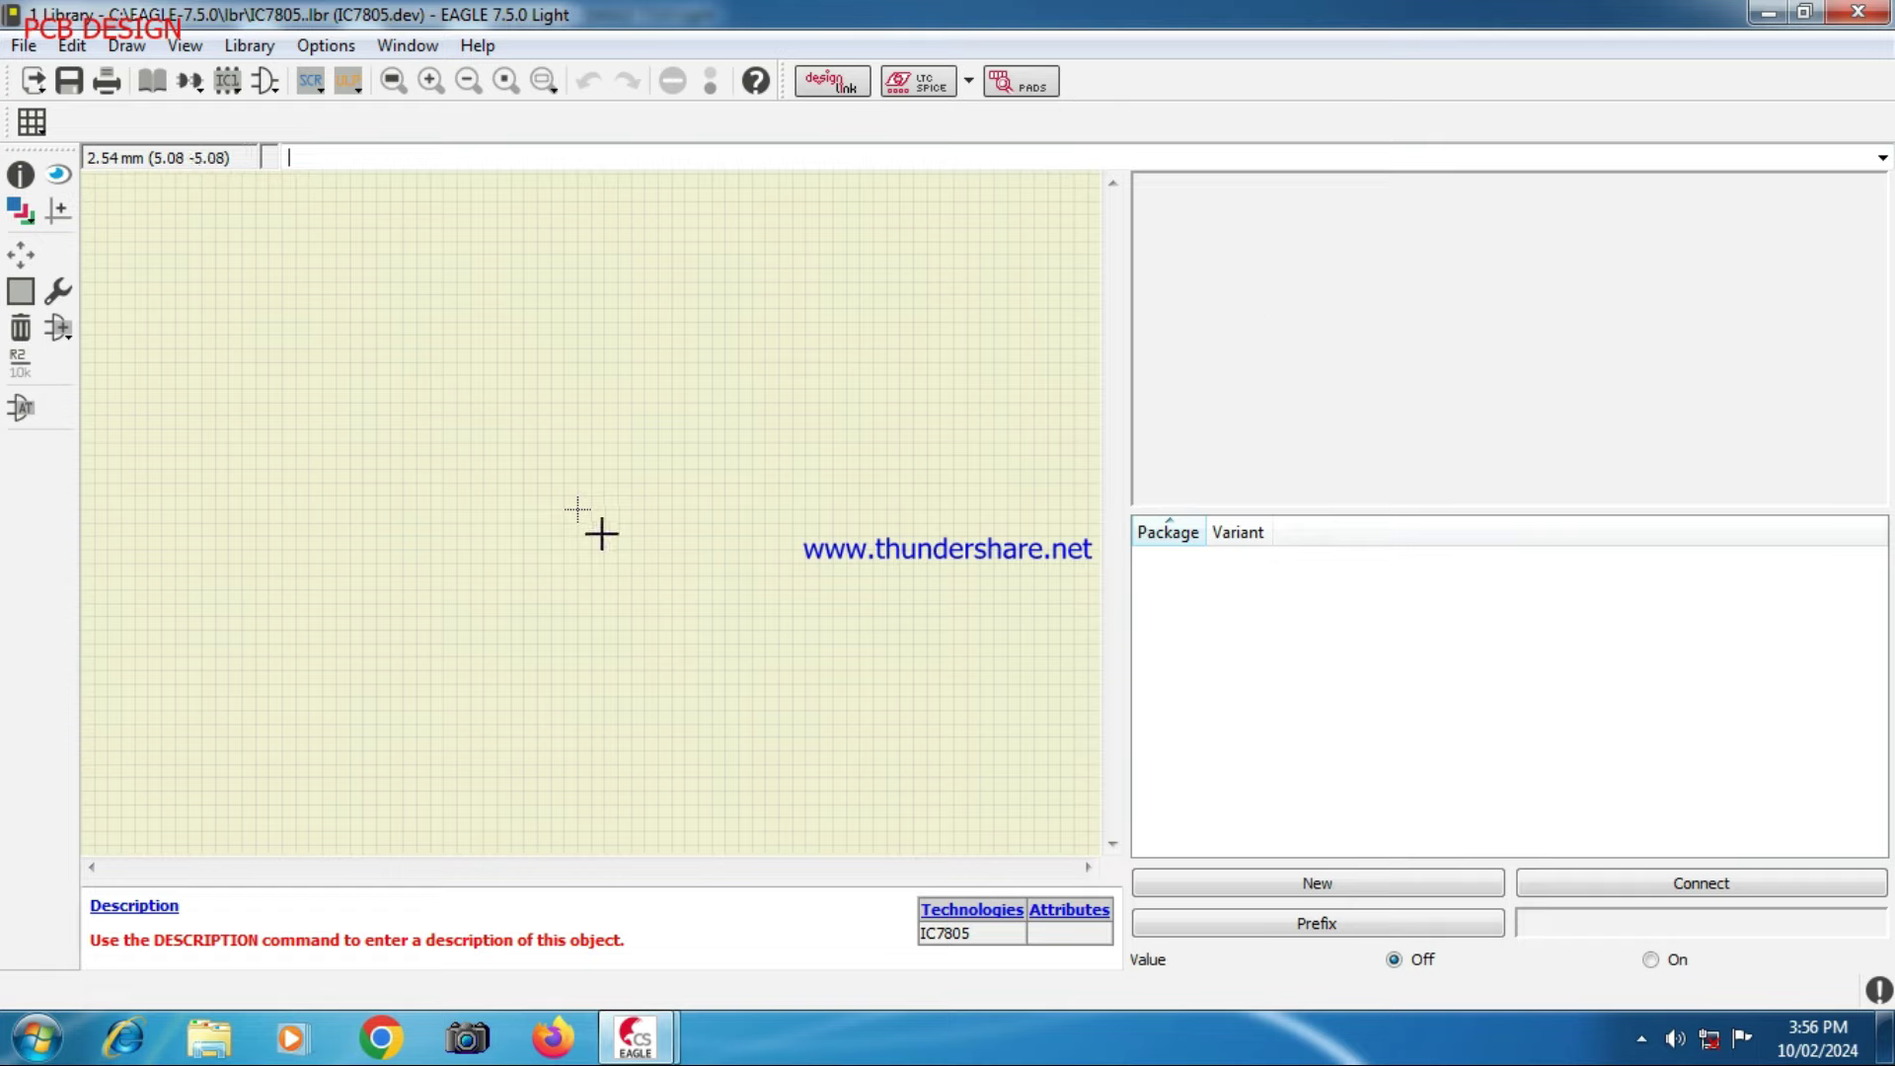
- Add one instance of the IC7805 symbol to the device at (17.78, 5.08) and end symbol placement
left_click(57, 330)
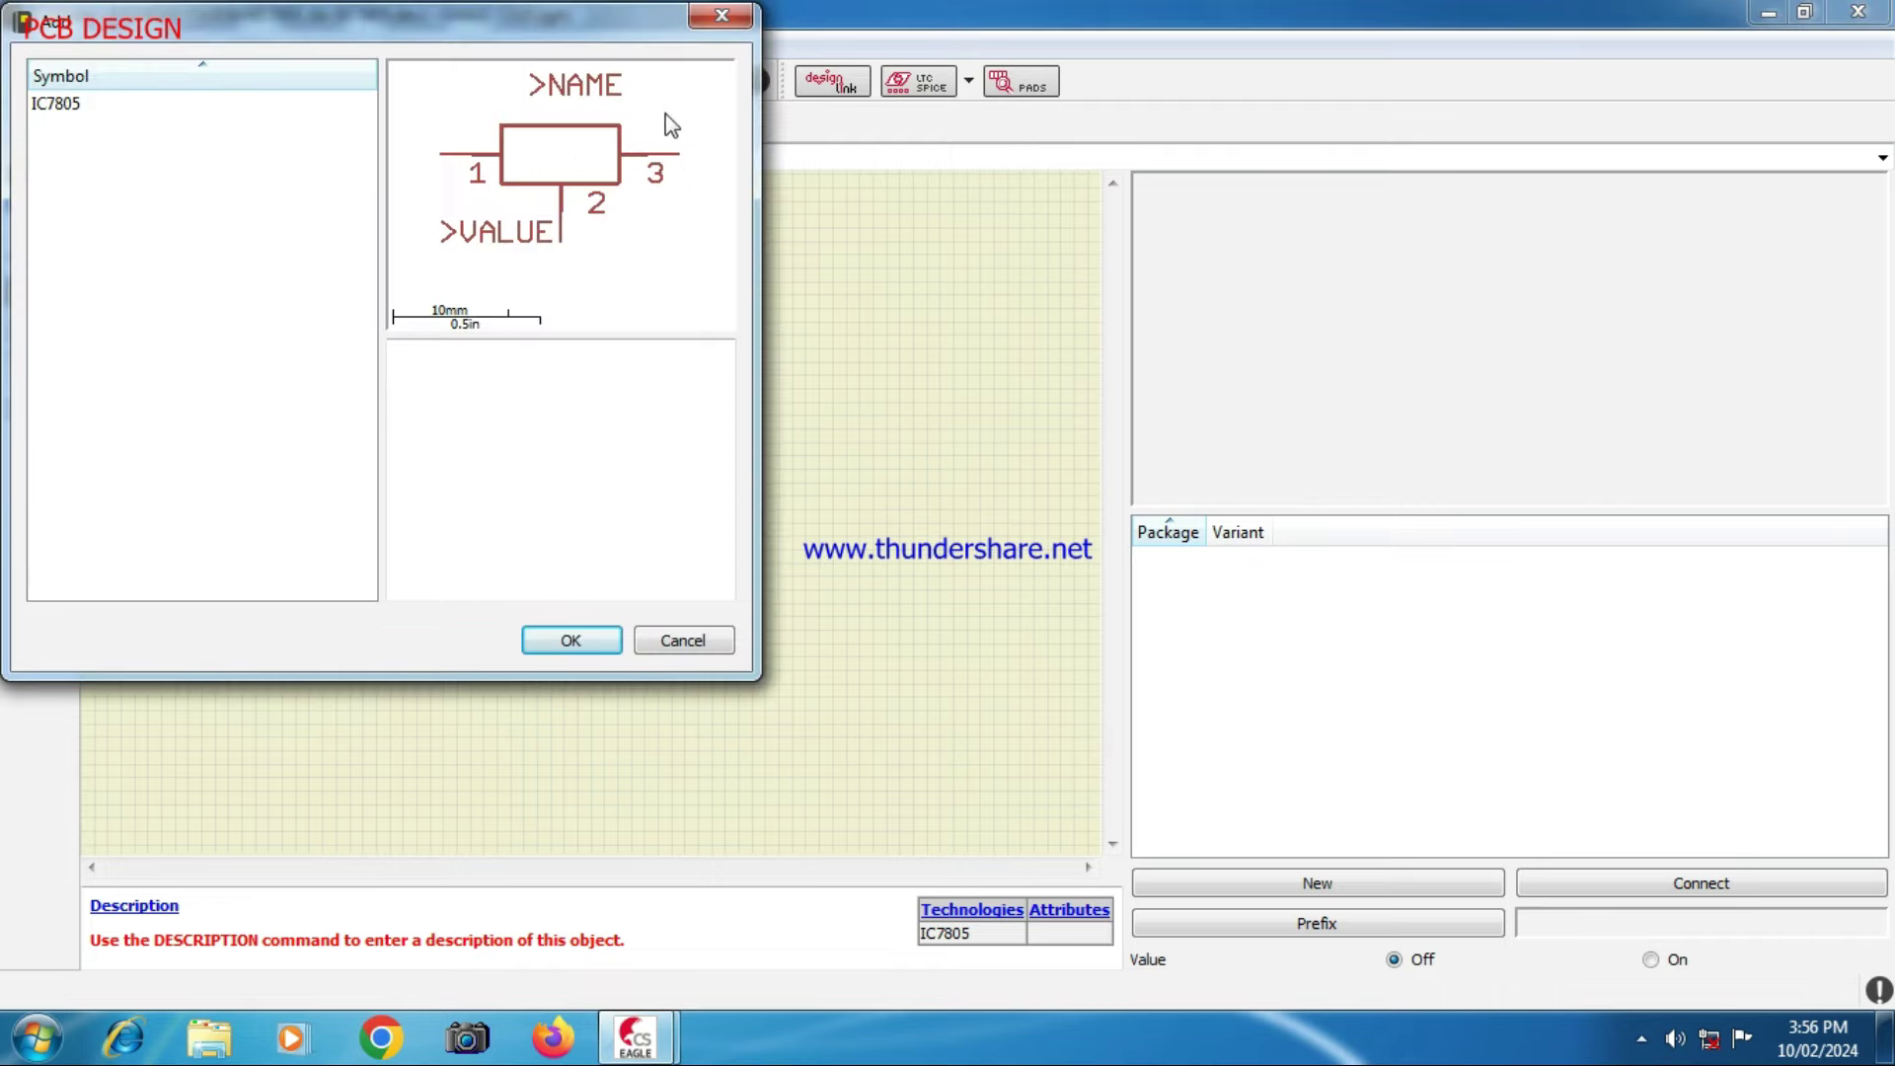
left_click(600, 643)
scroll(690, 449, "up", 3)
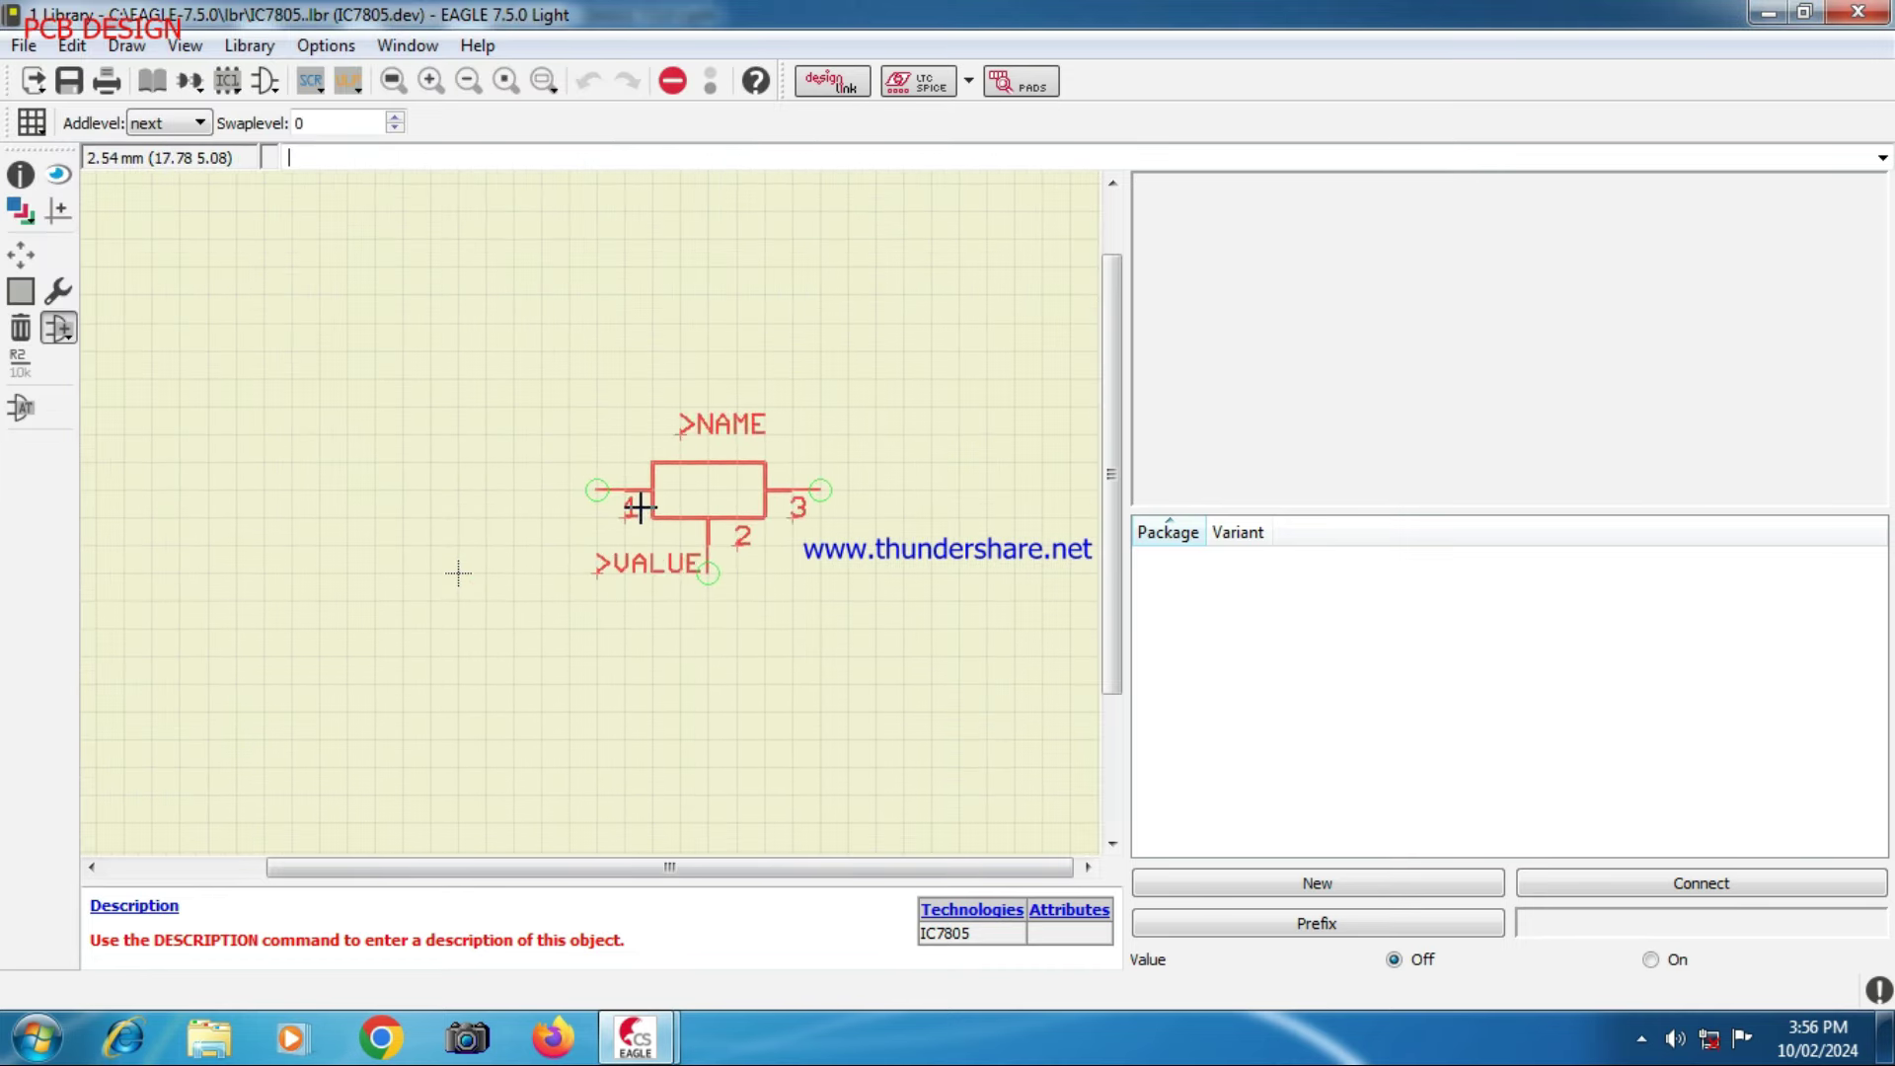
left_click(640, 507)
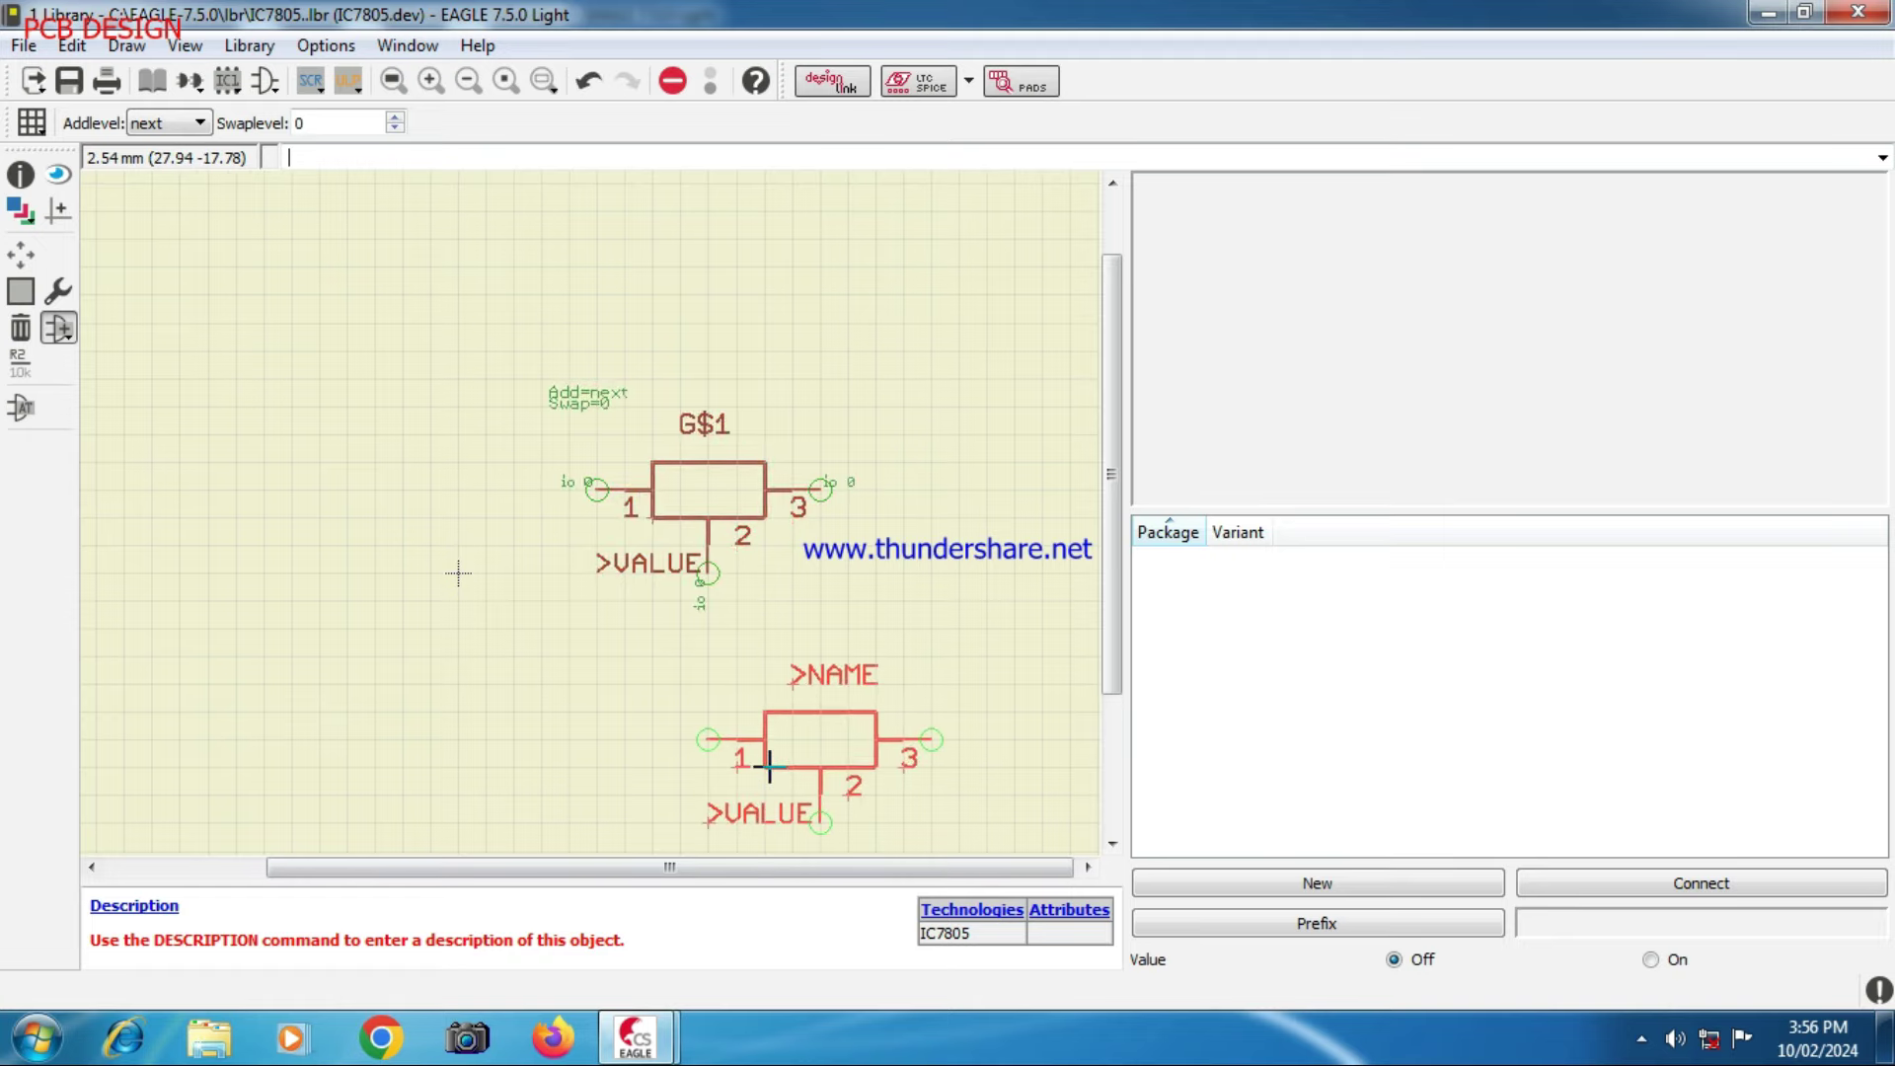
key("Escape")
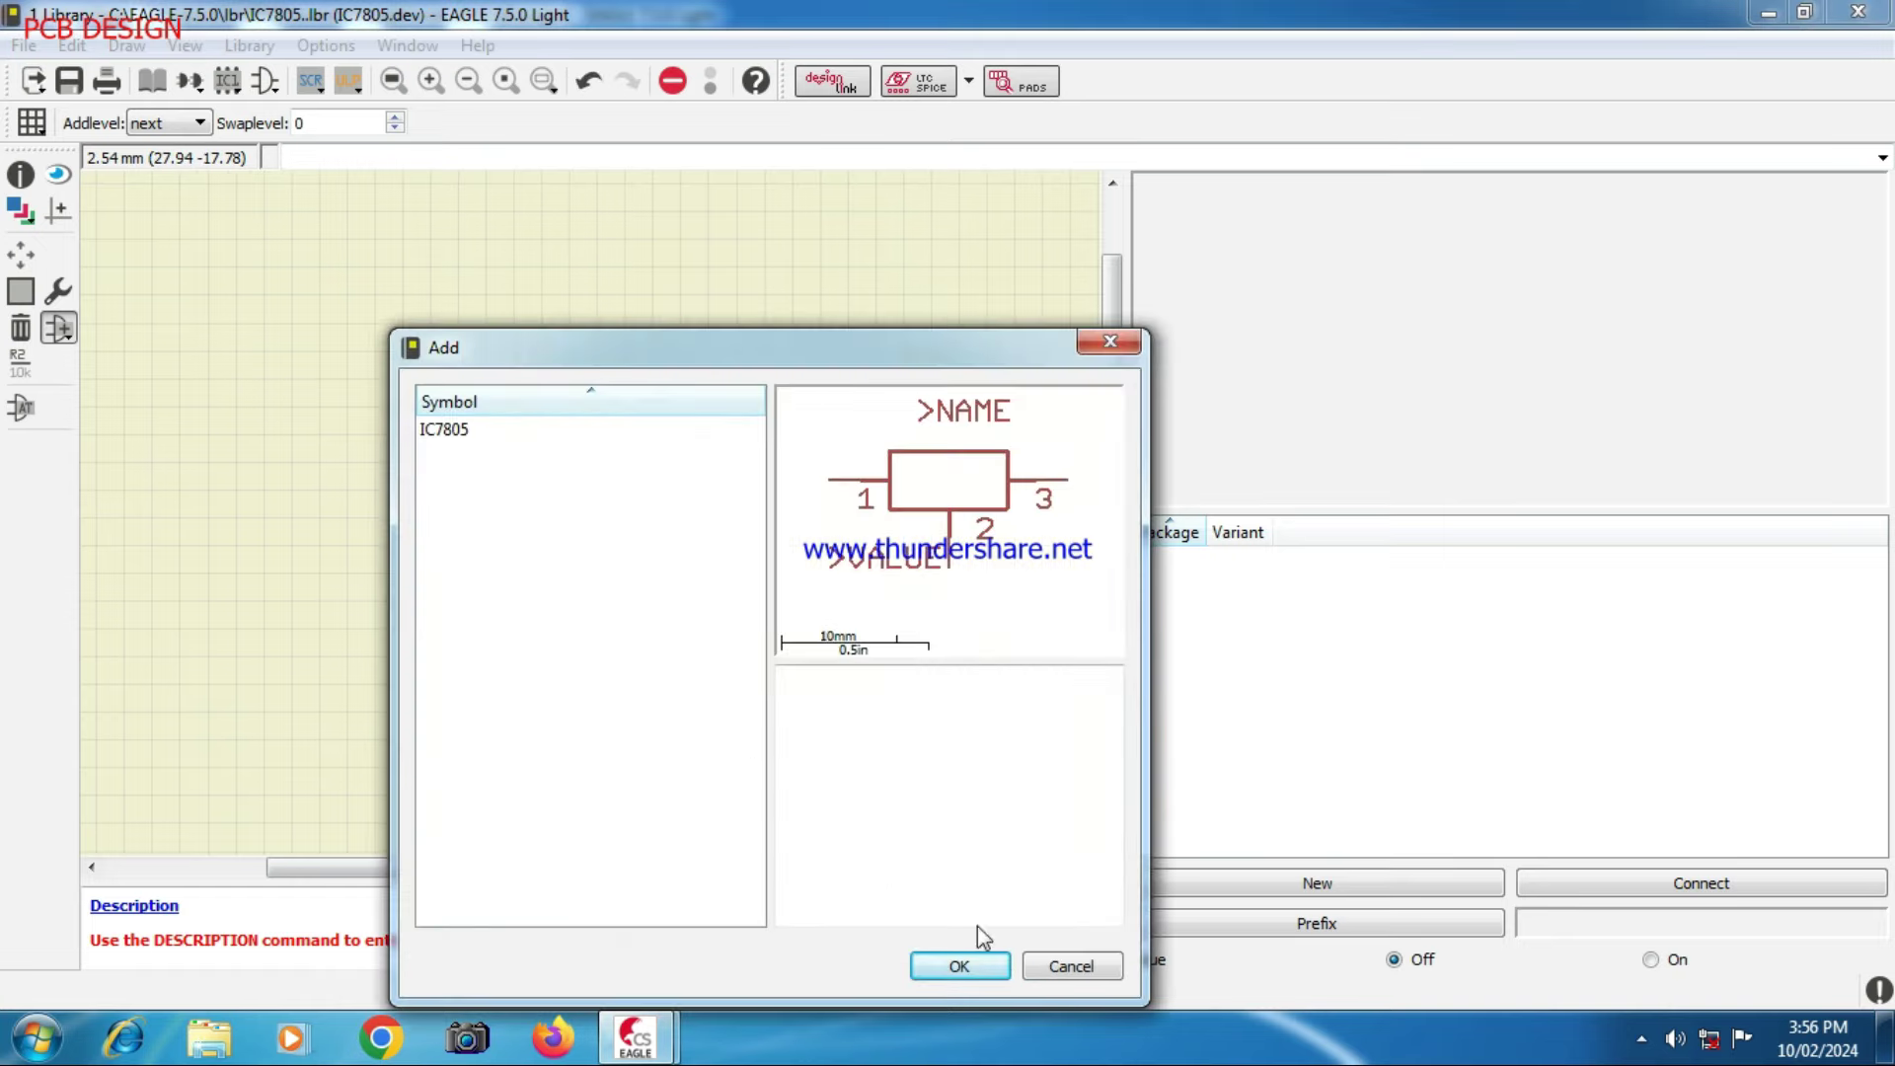
left_click(1061, 967)
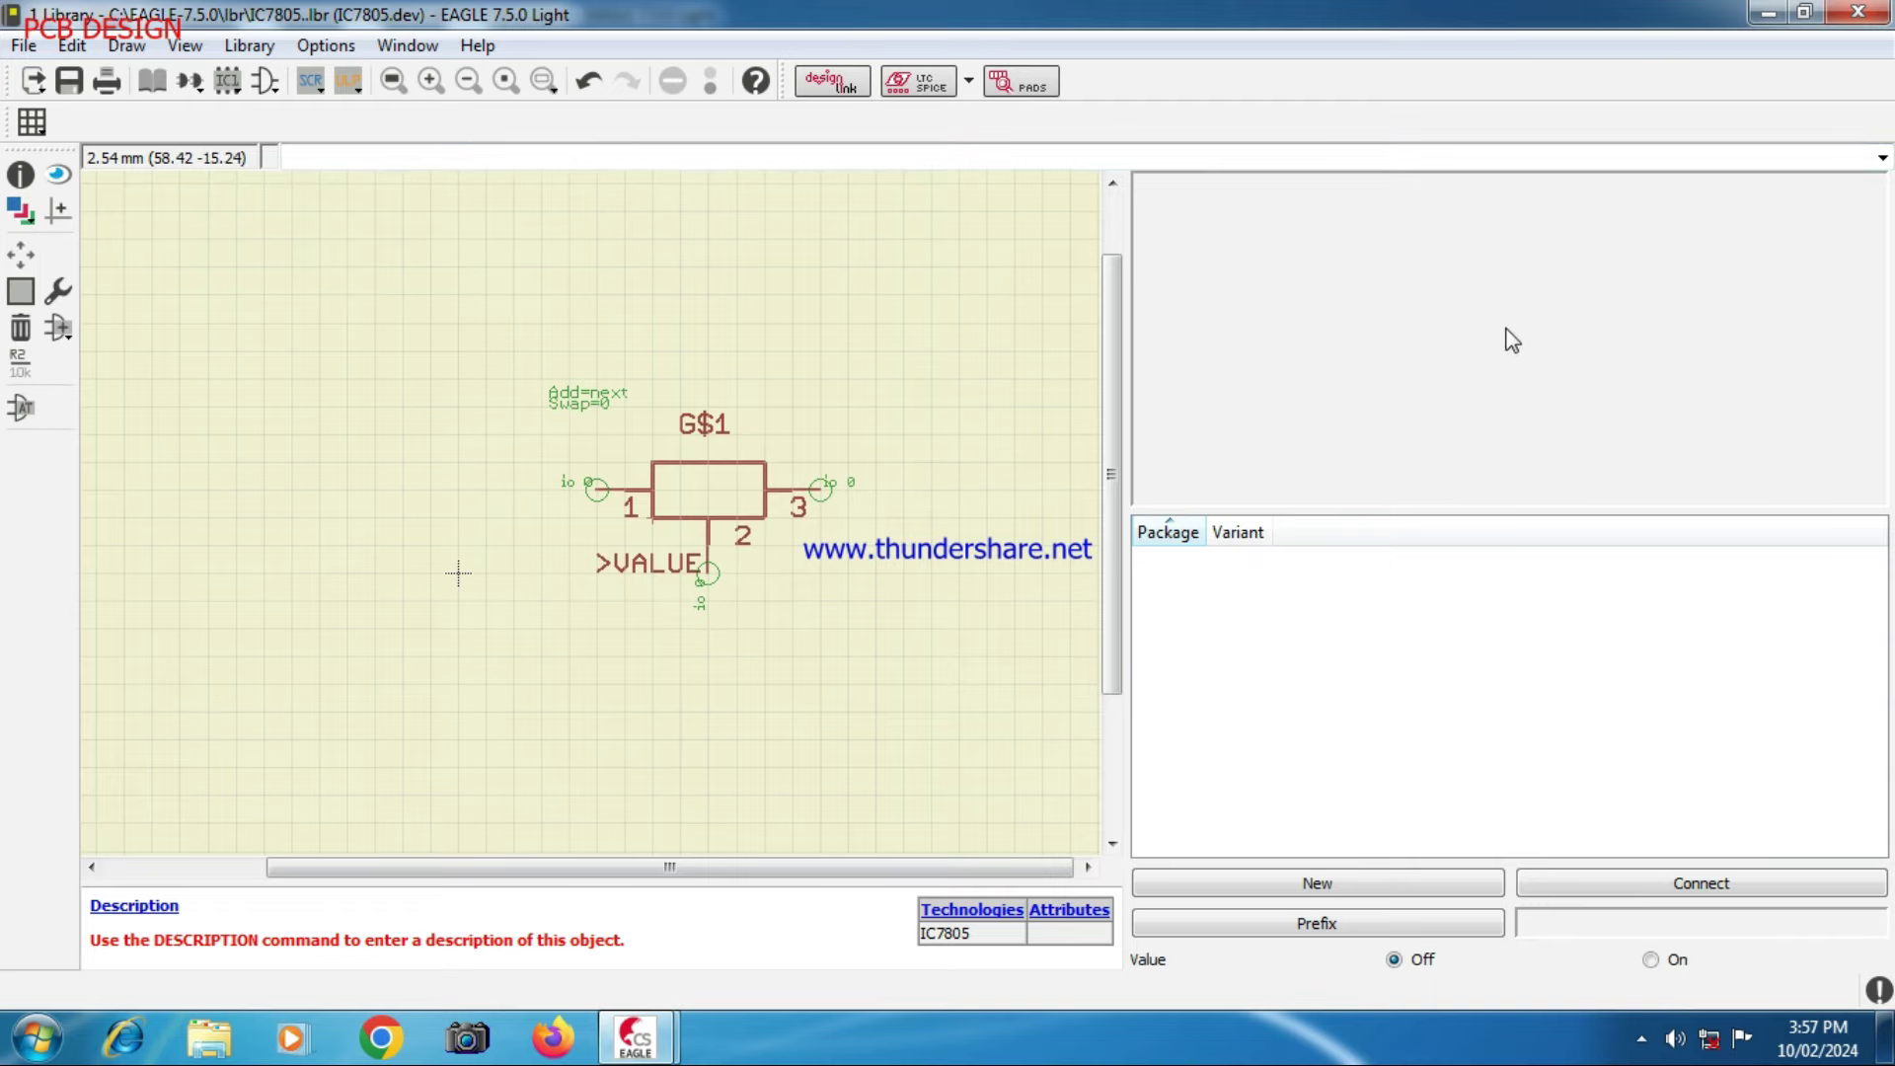
- Create a package variant from the IC7805 package with no variant name, and enlarge the package preview
left_click(1320, 885)
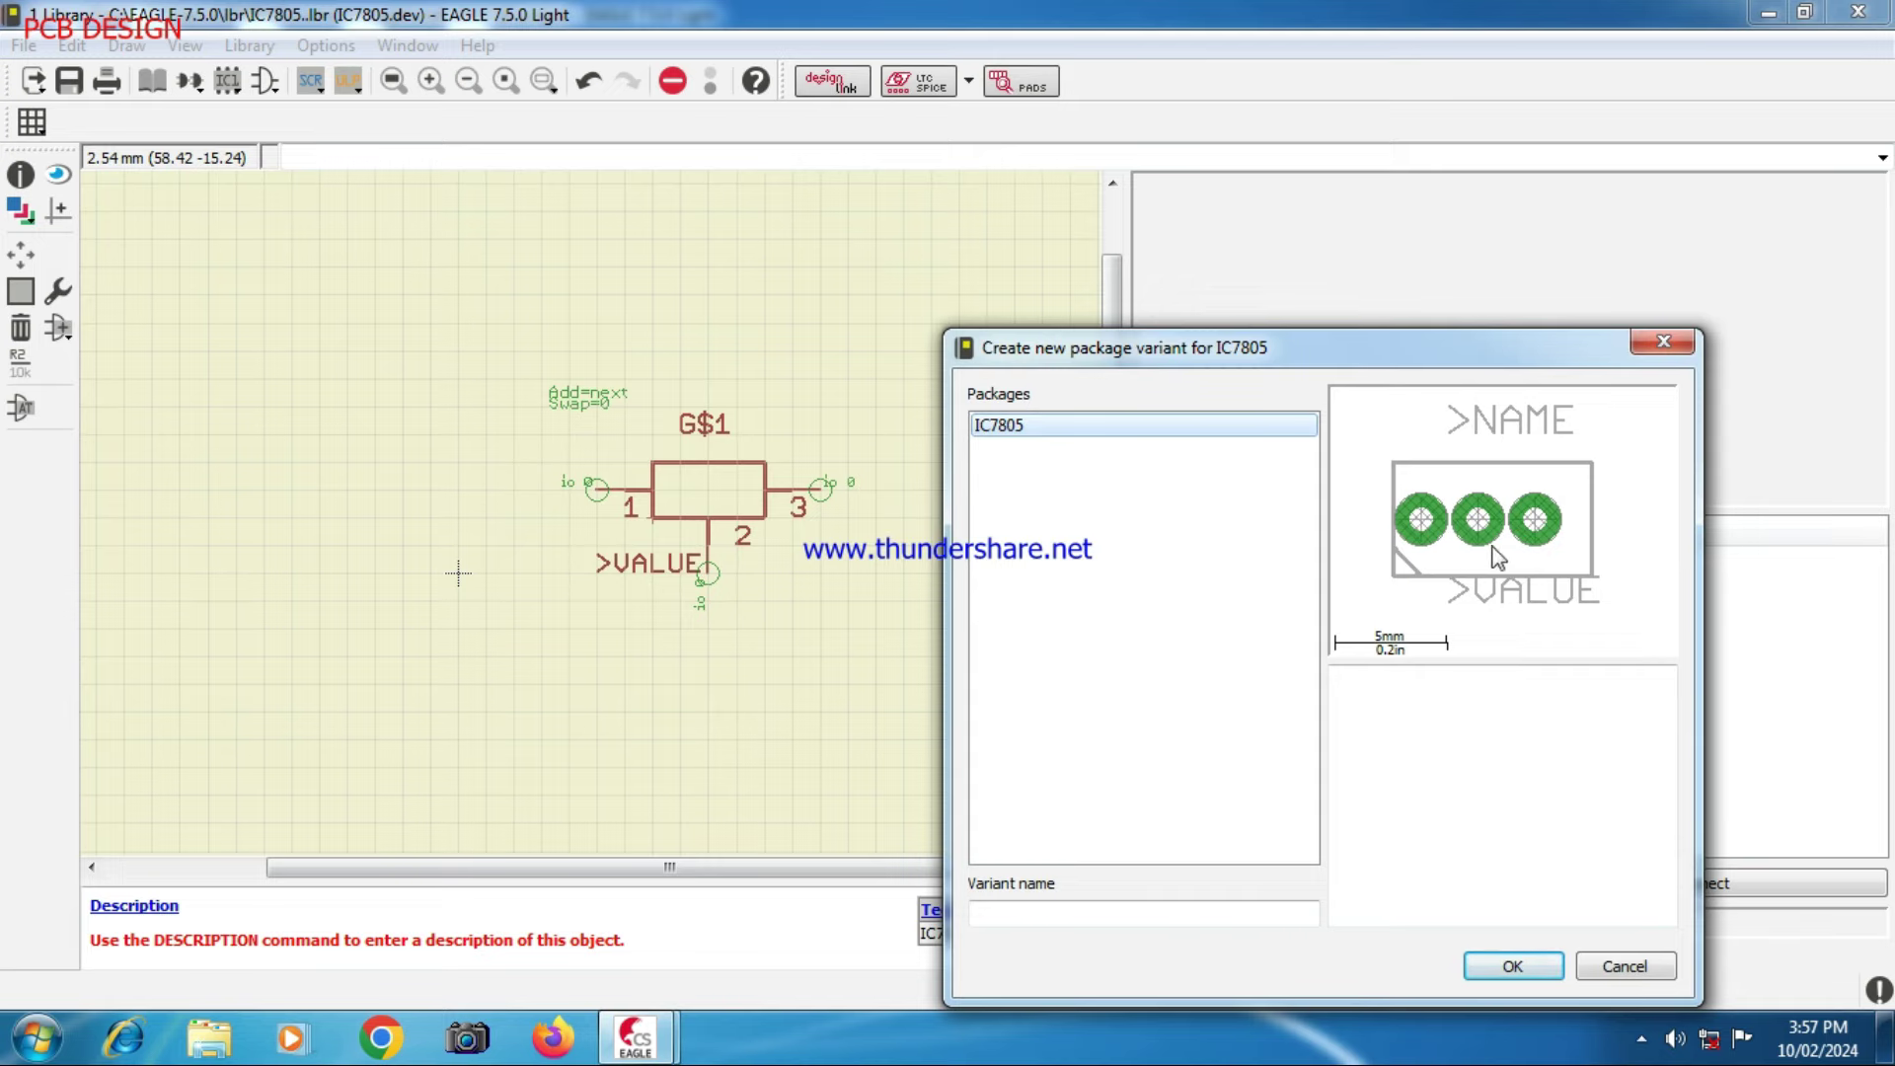
left_click(1514, 967)
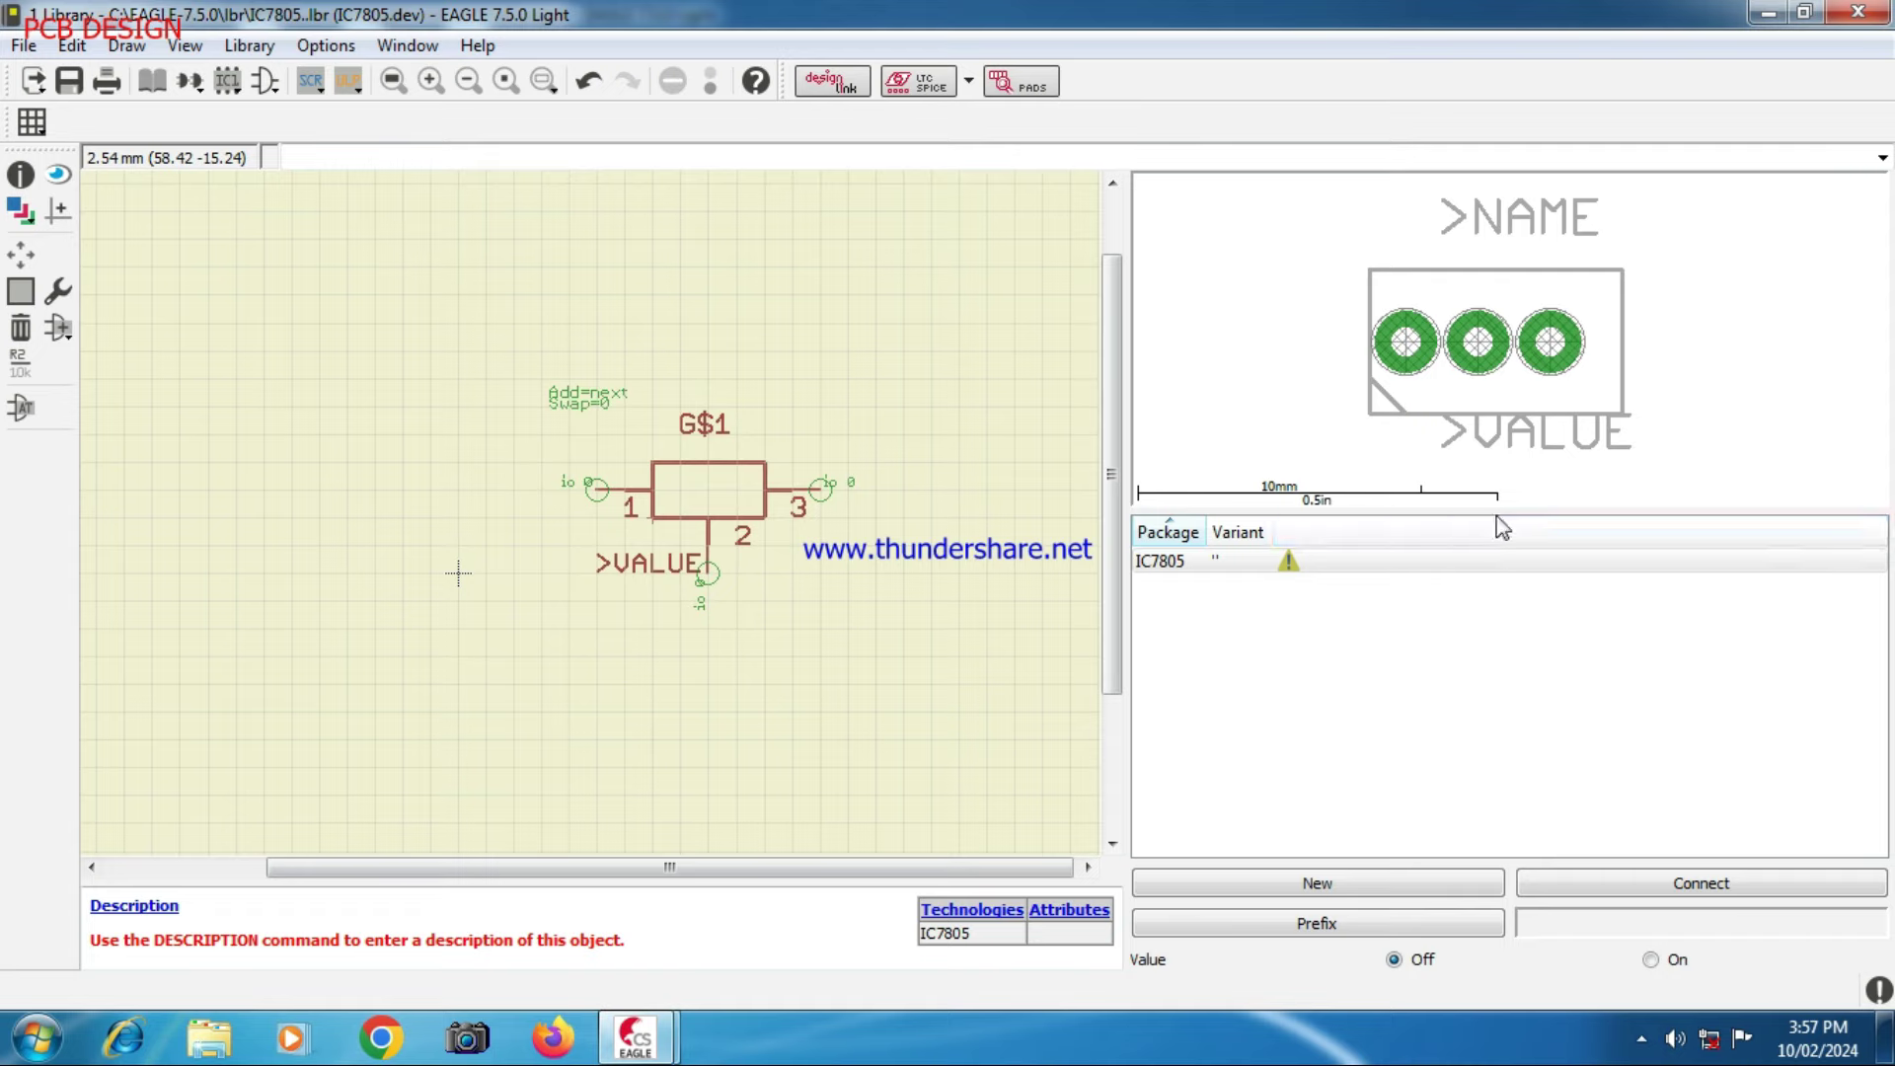
left_click_drag(1496, 512, 1497, 581)
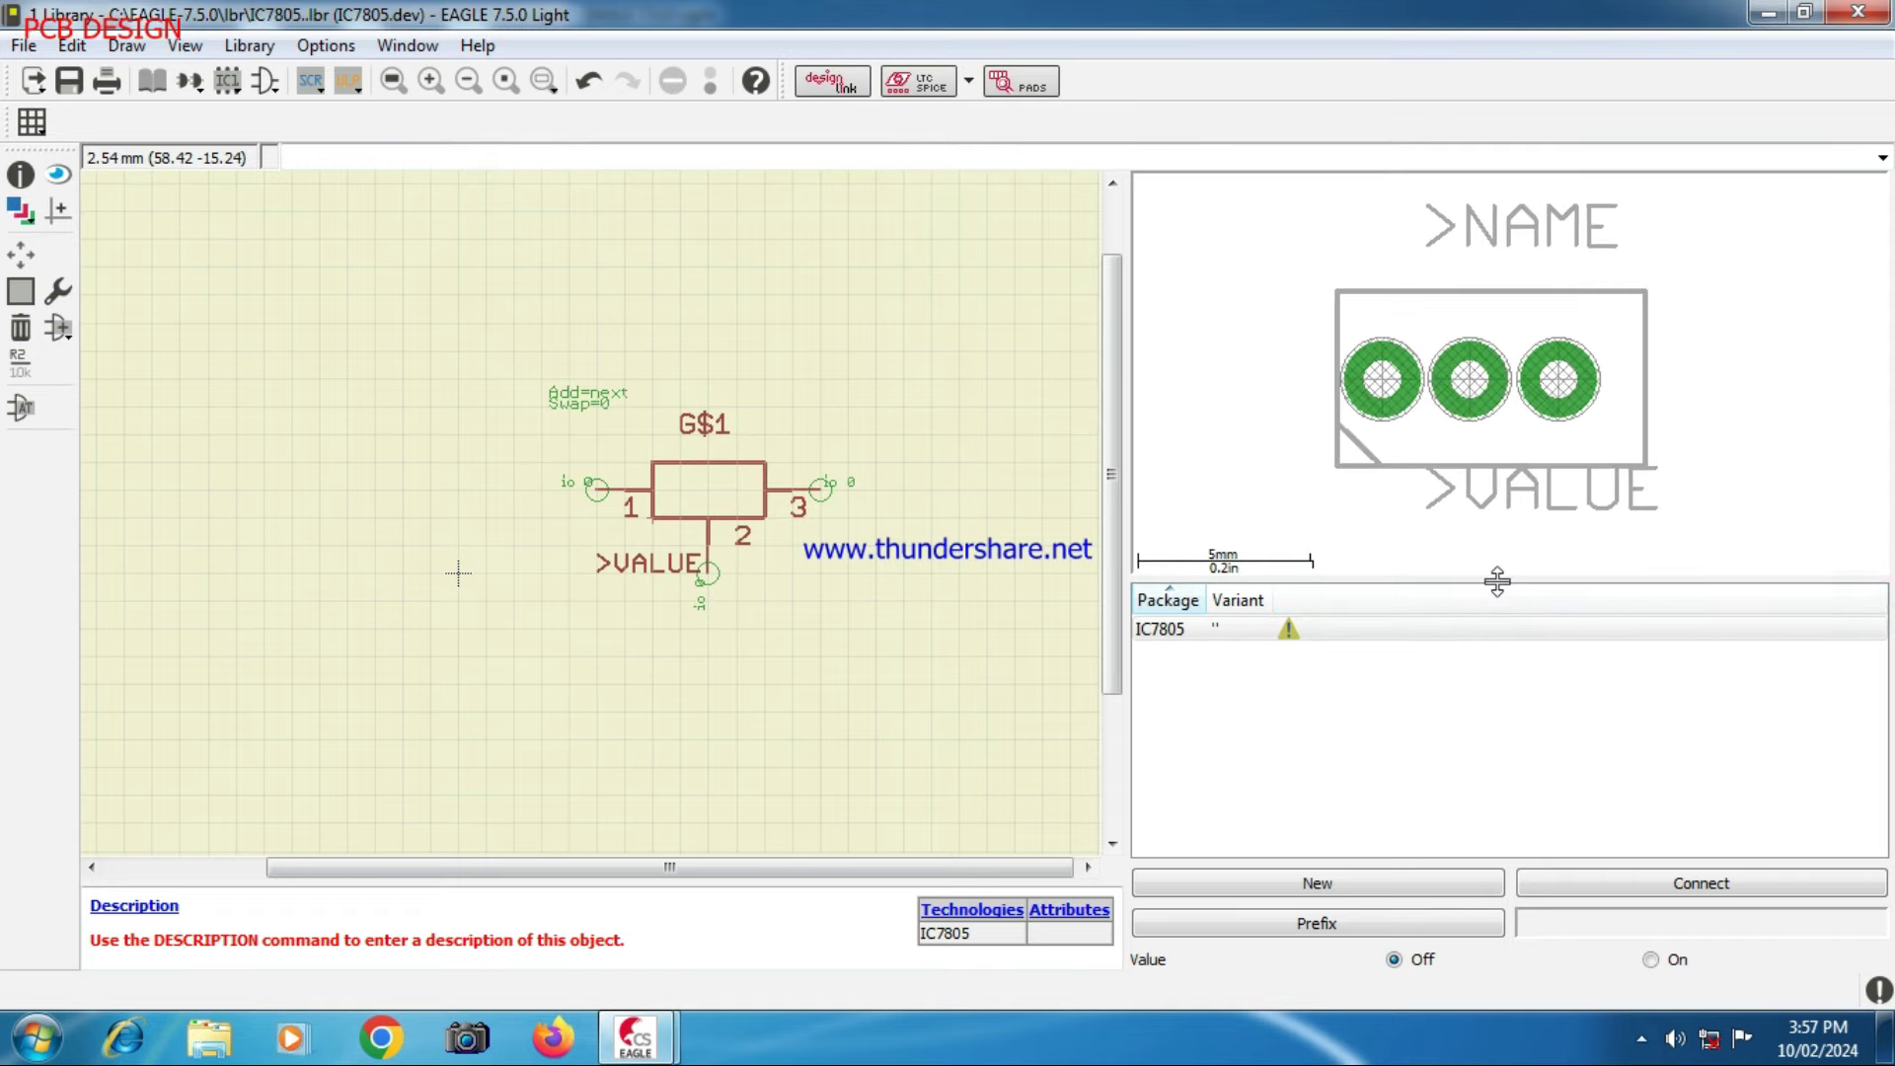
- Set the device's prefix to REG and switch its value option on
left_click(1316, 928)
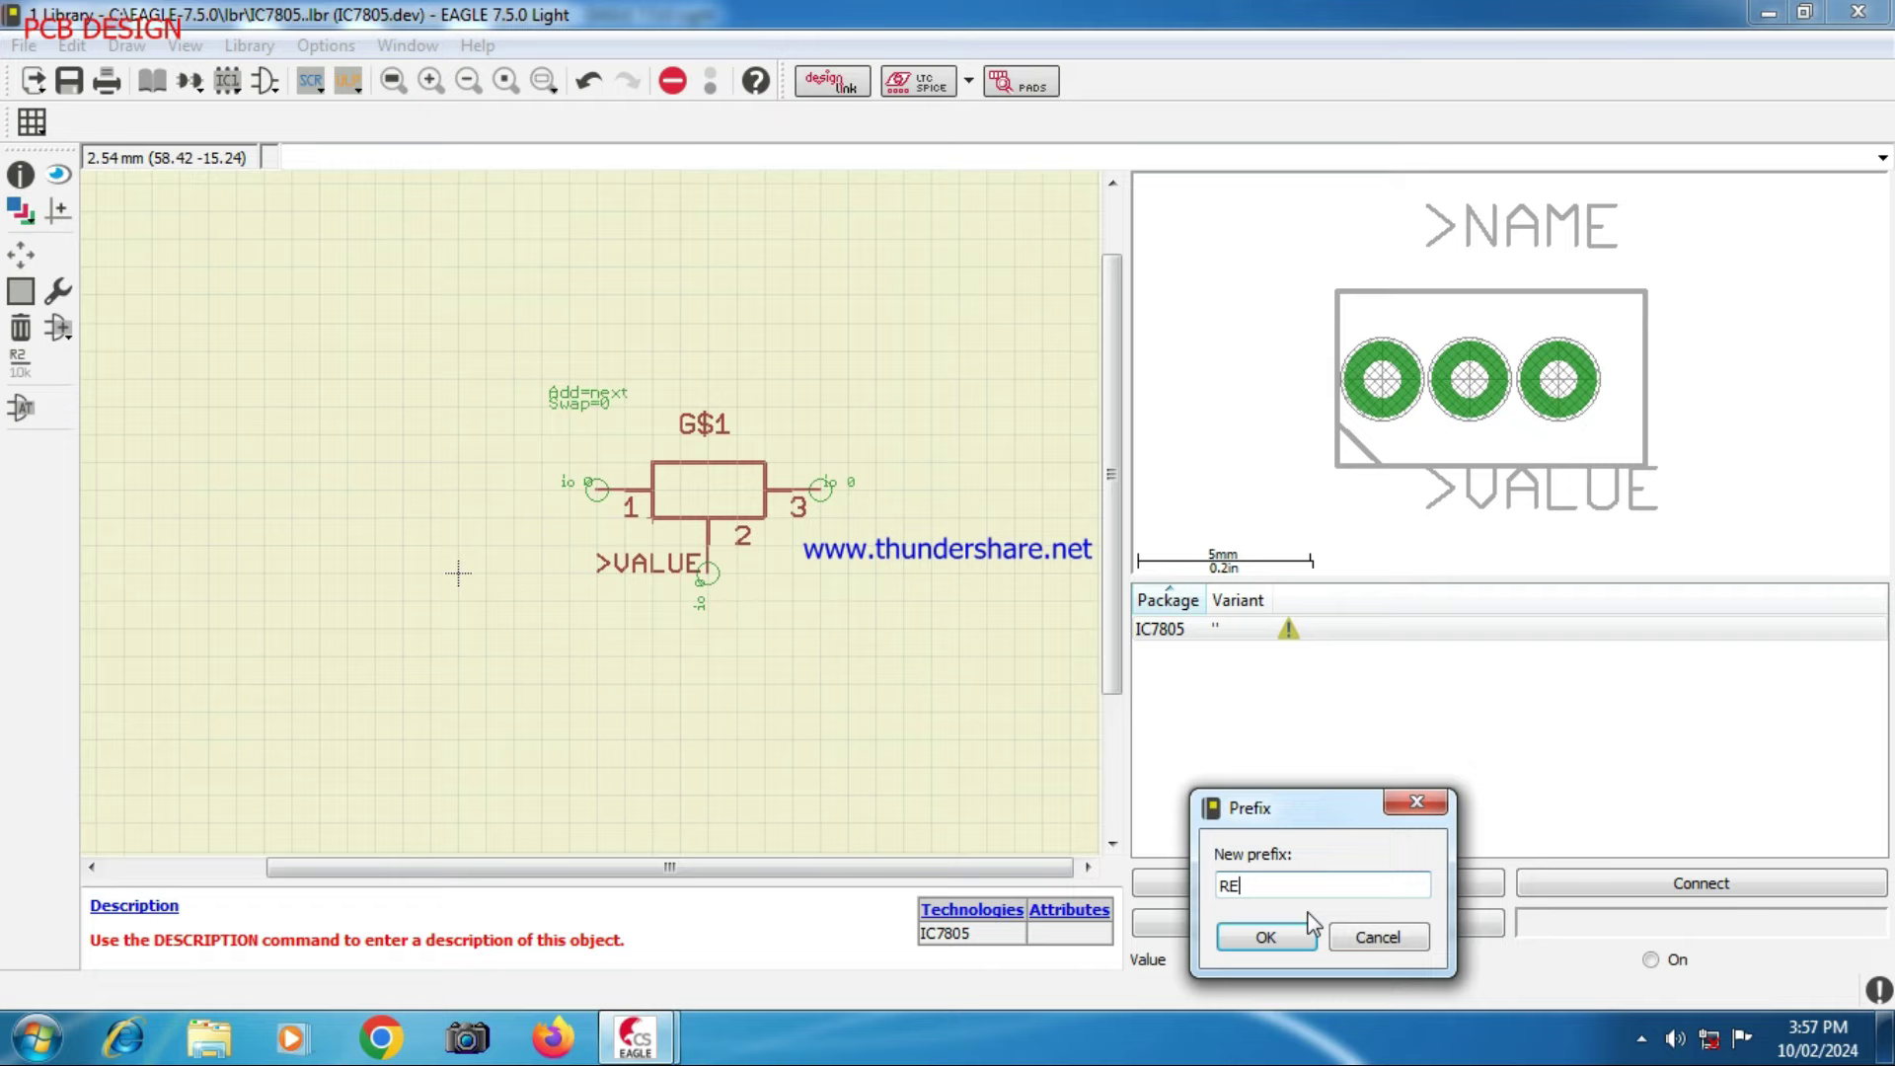
left_click(1284, 943)
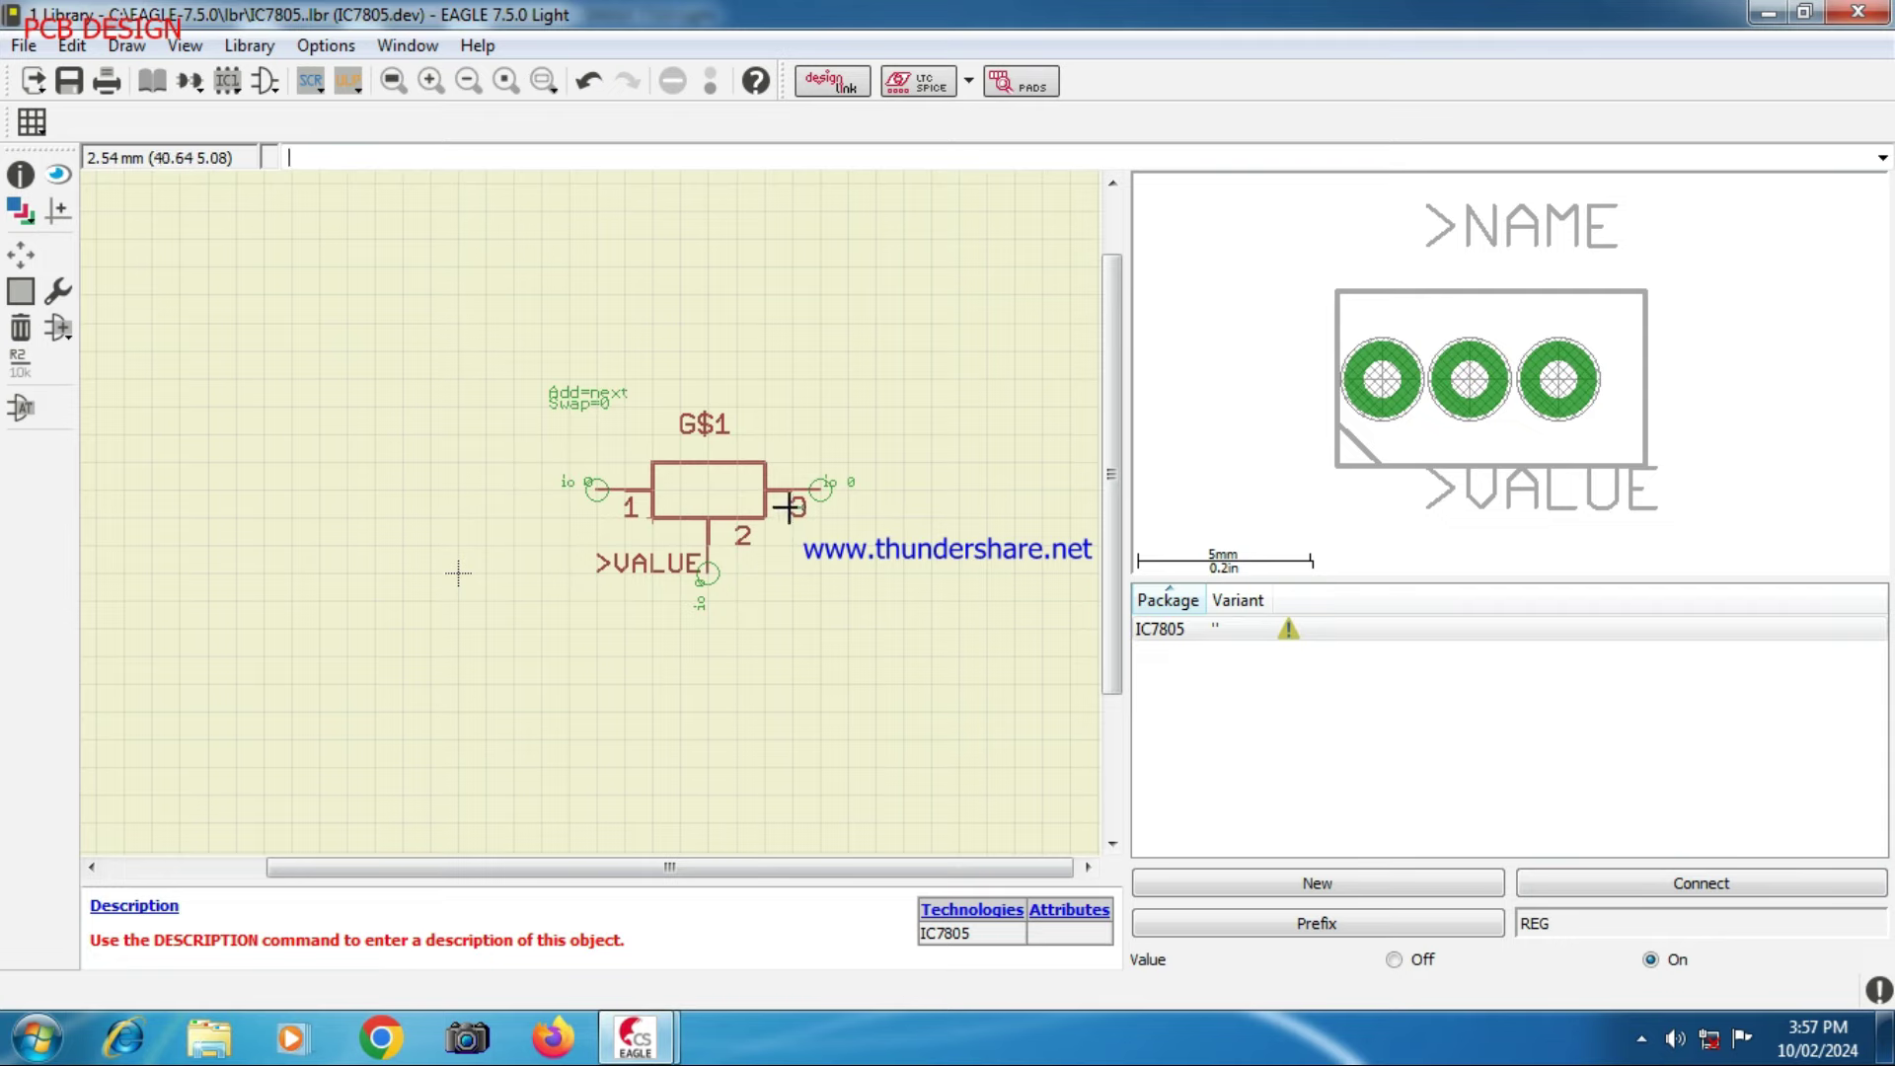
- Connect symbol pins G$1.1, G$1.2 and G$1.3 to package pads 1, 2 and 3 respectively, and accept the connections
left_click(1702, 885)
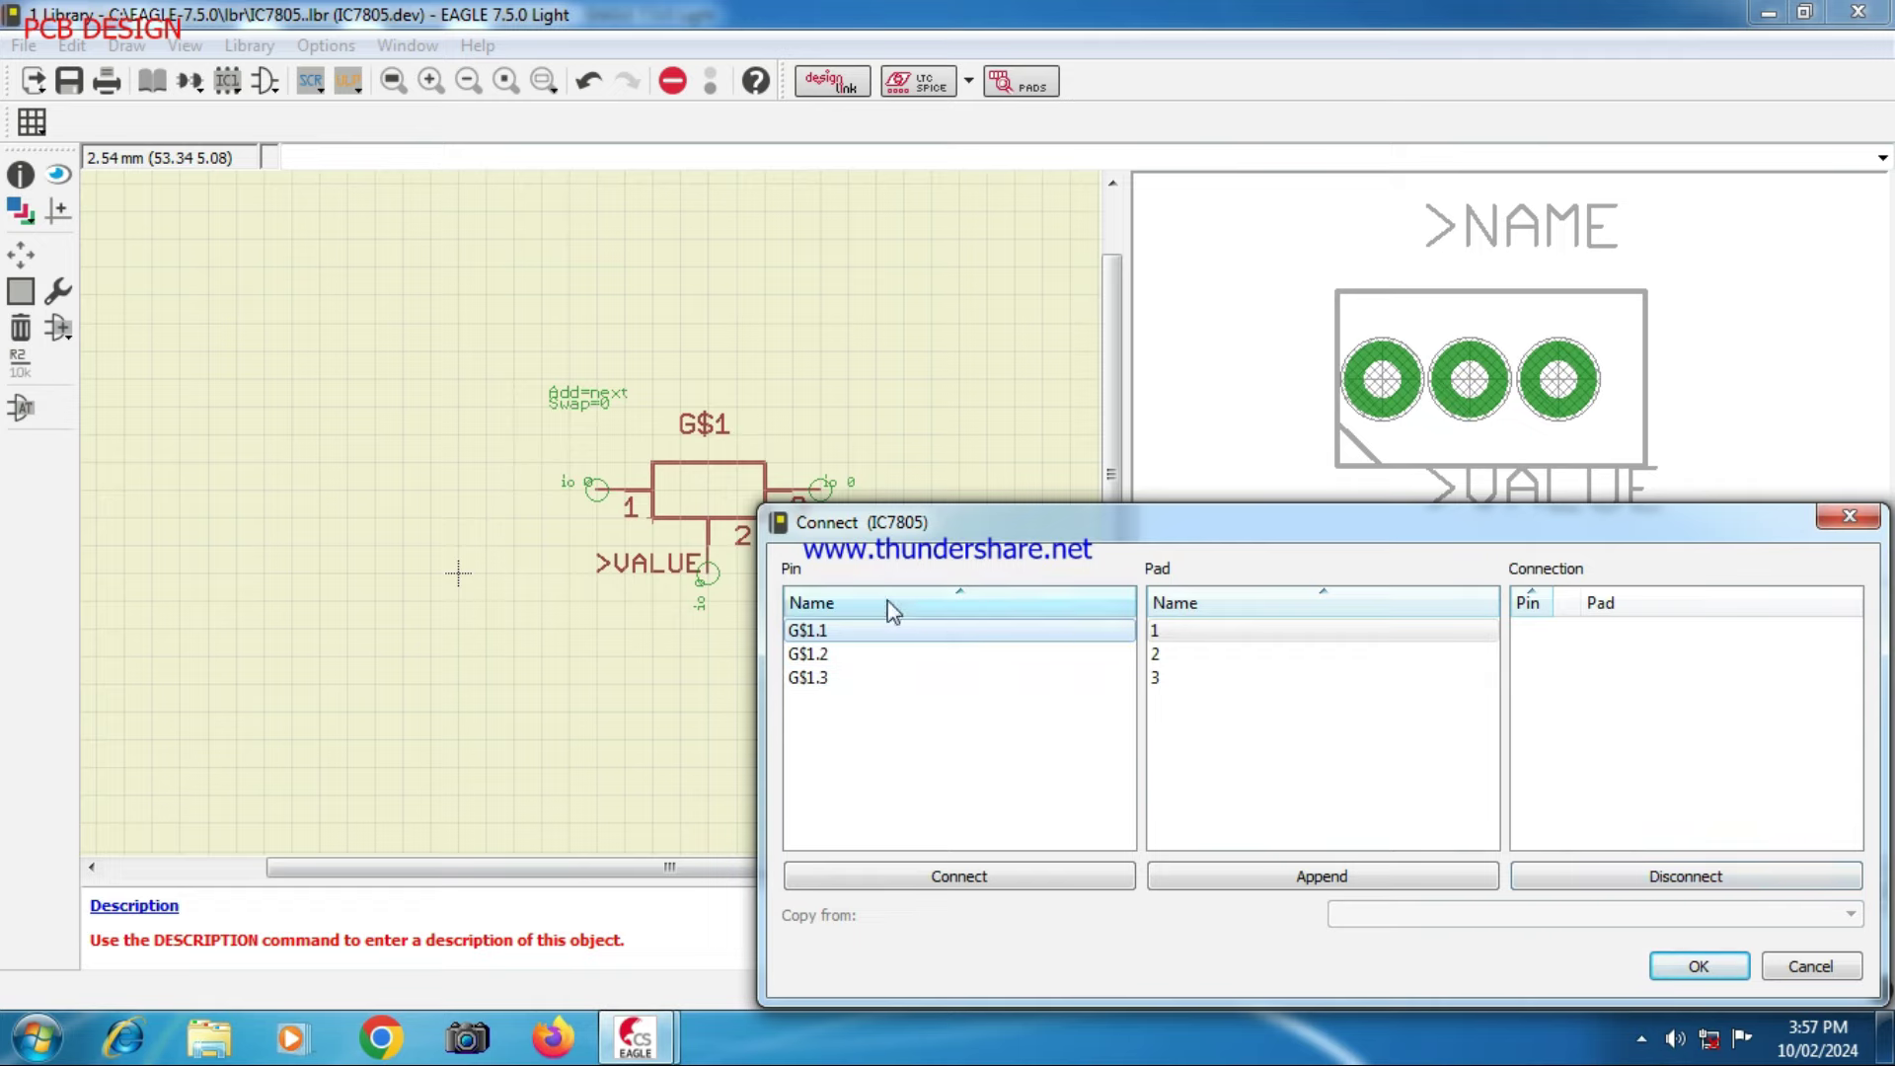
left_click(1185, 630)
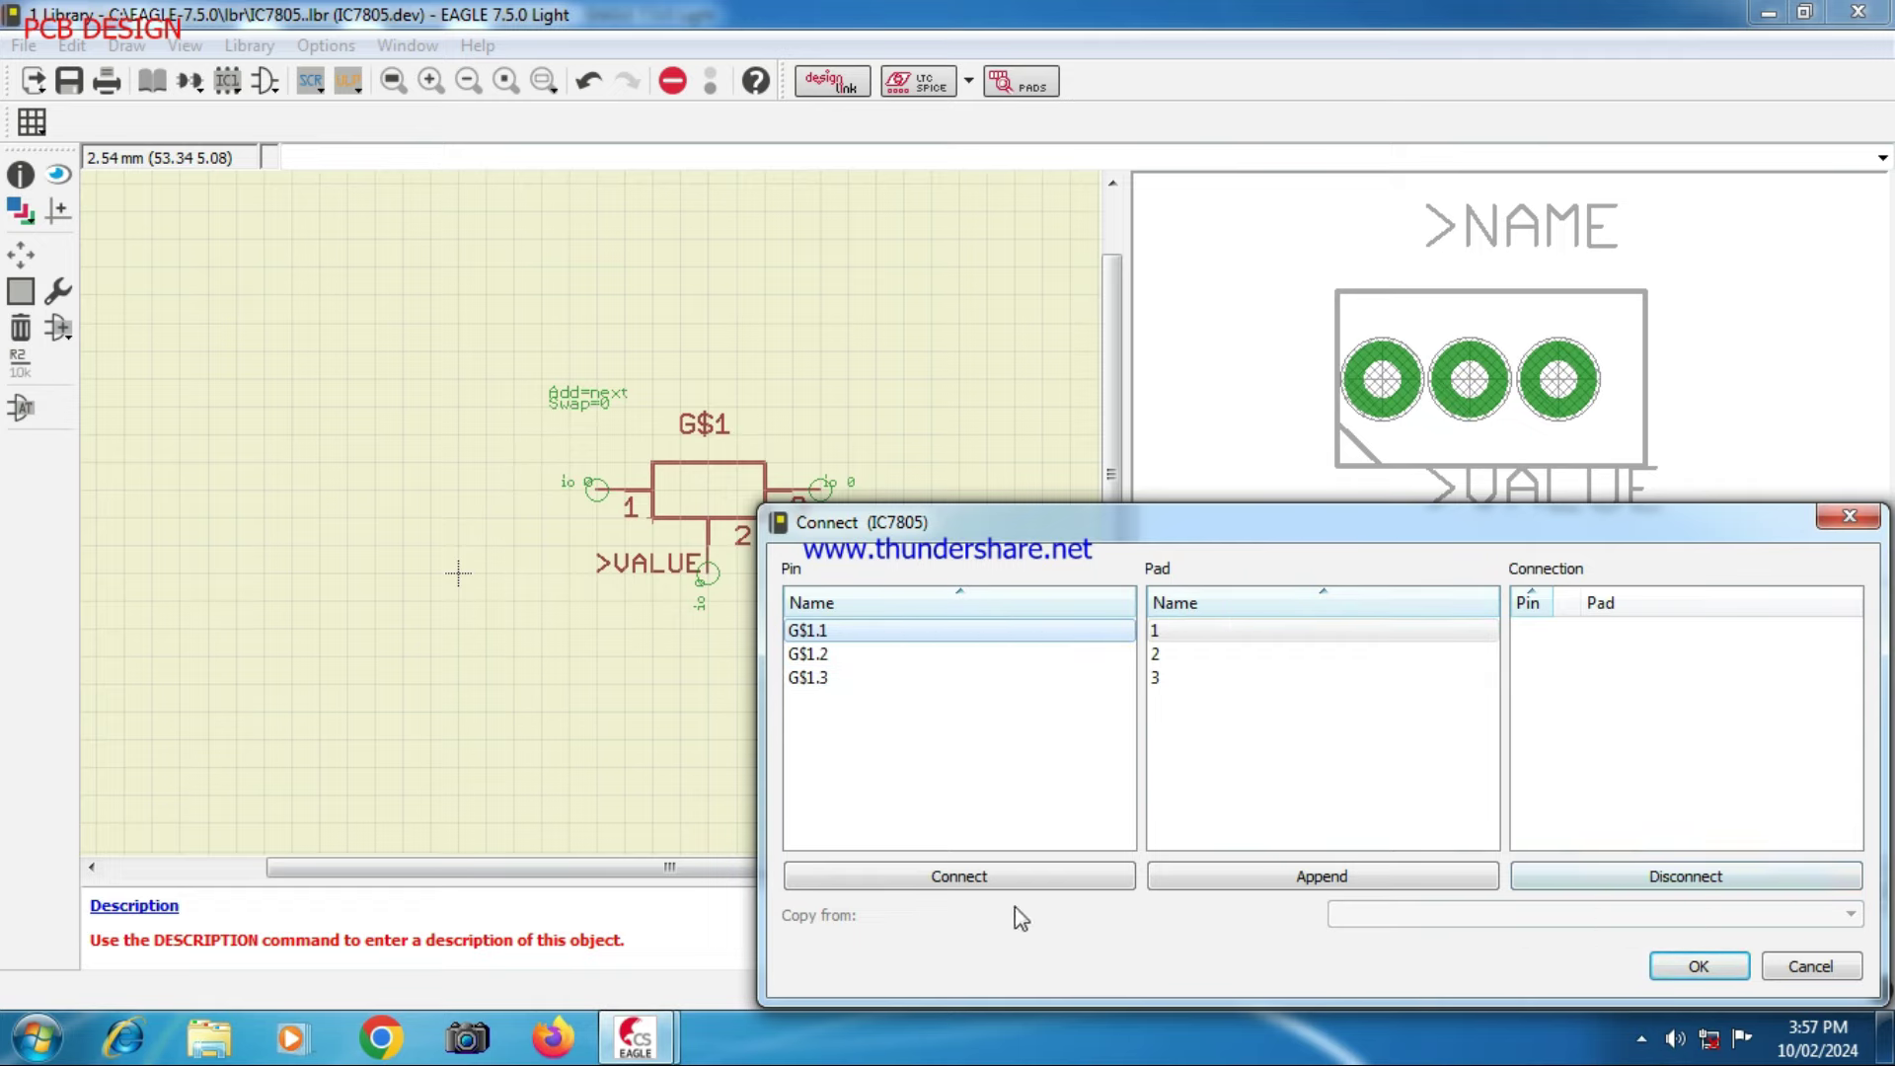
left_click(961, 879)
left_click(961, 878)
left_click(961, 879)
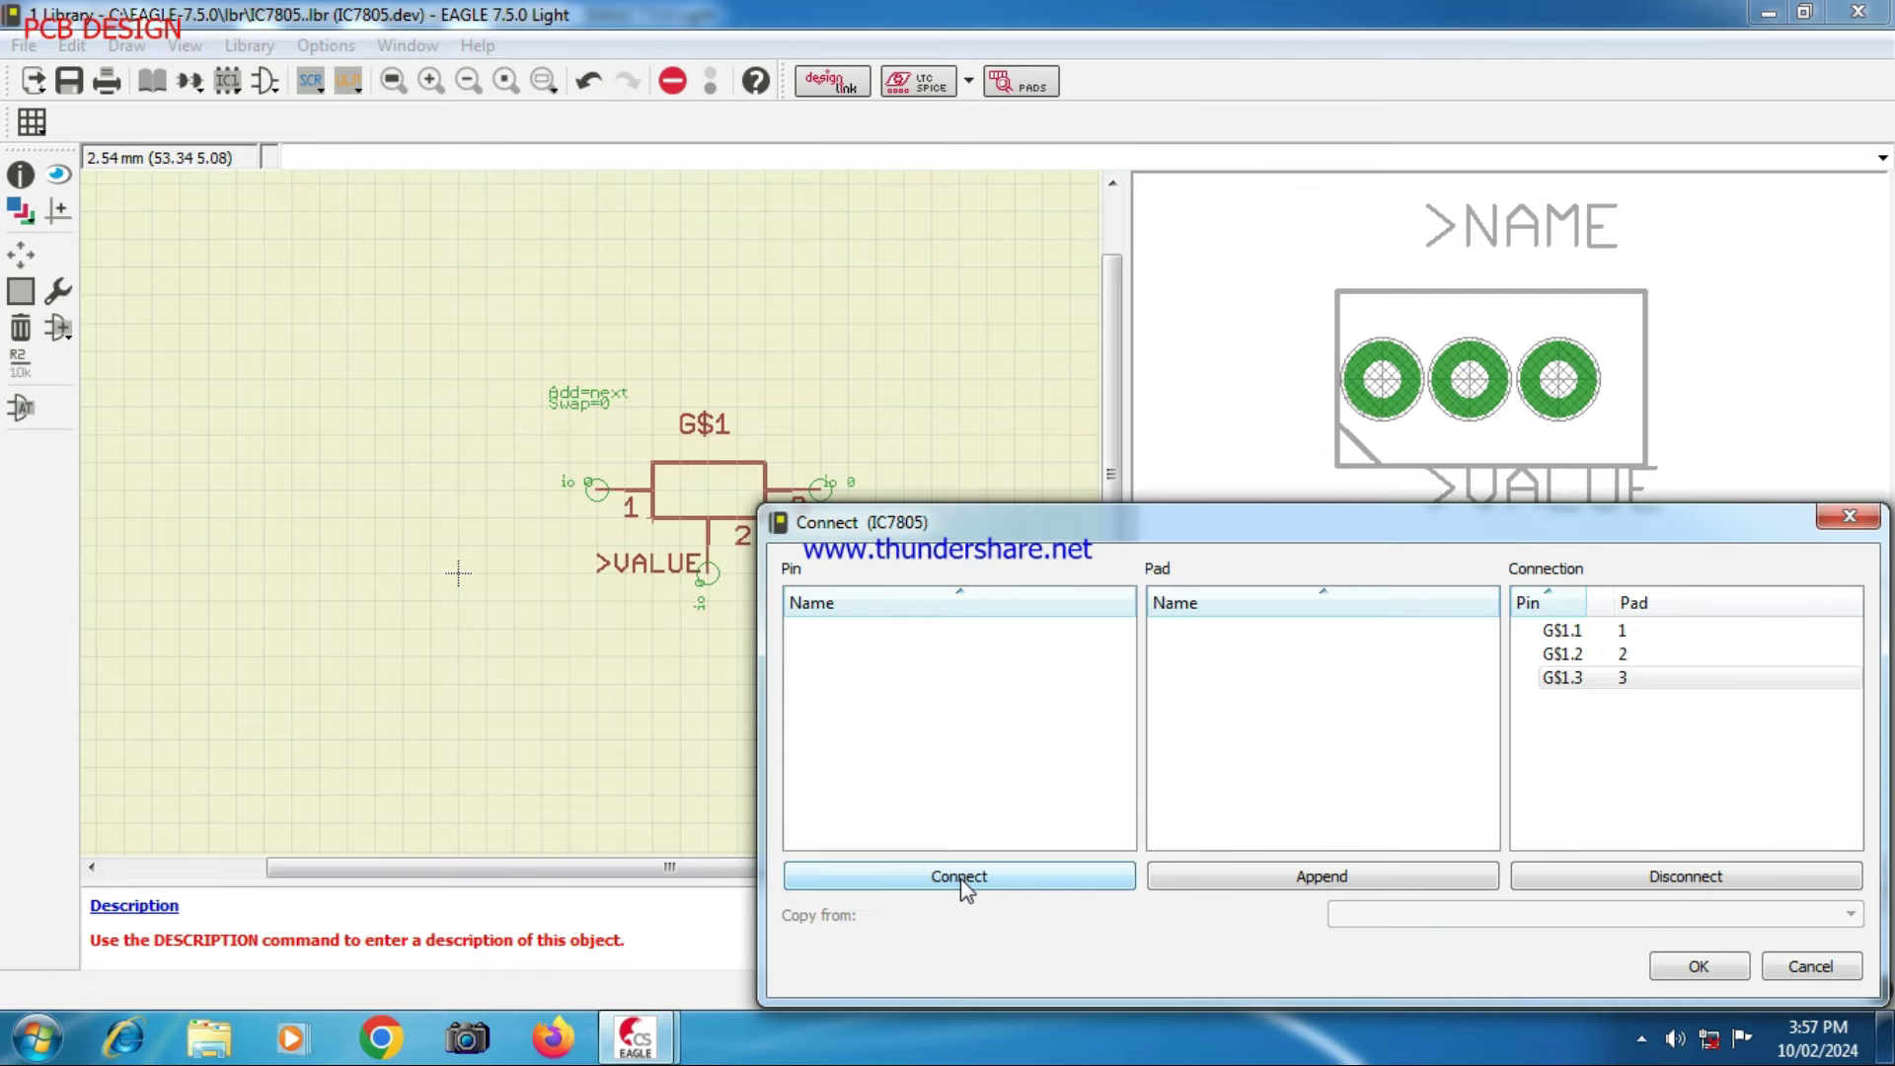
left_click(1698, 967)
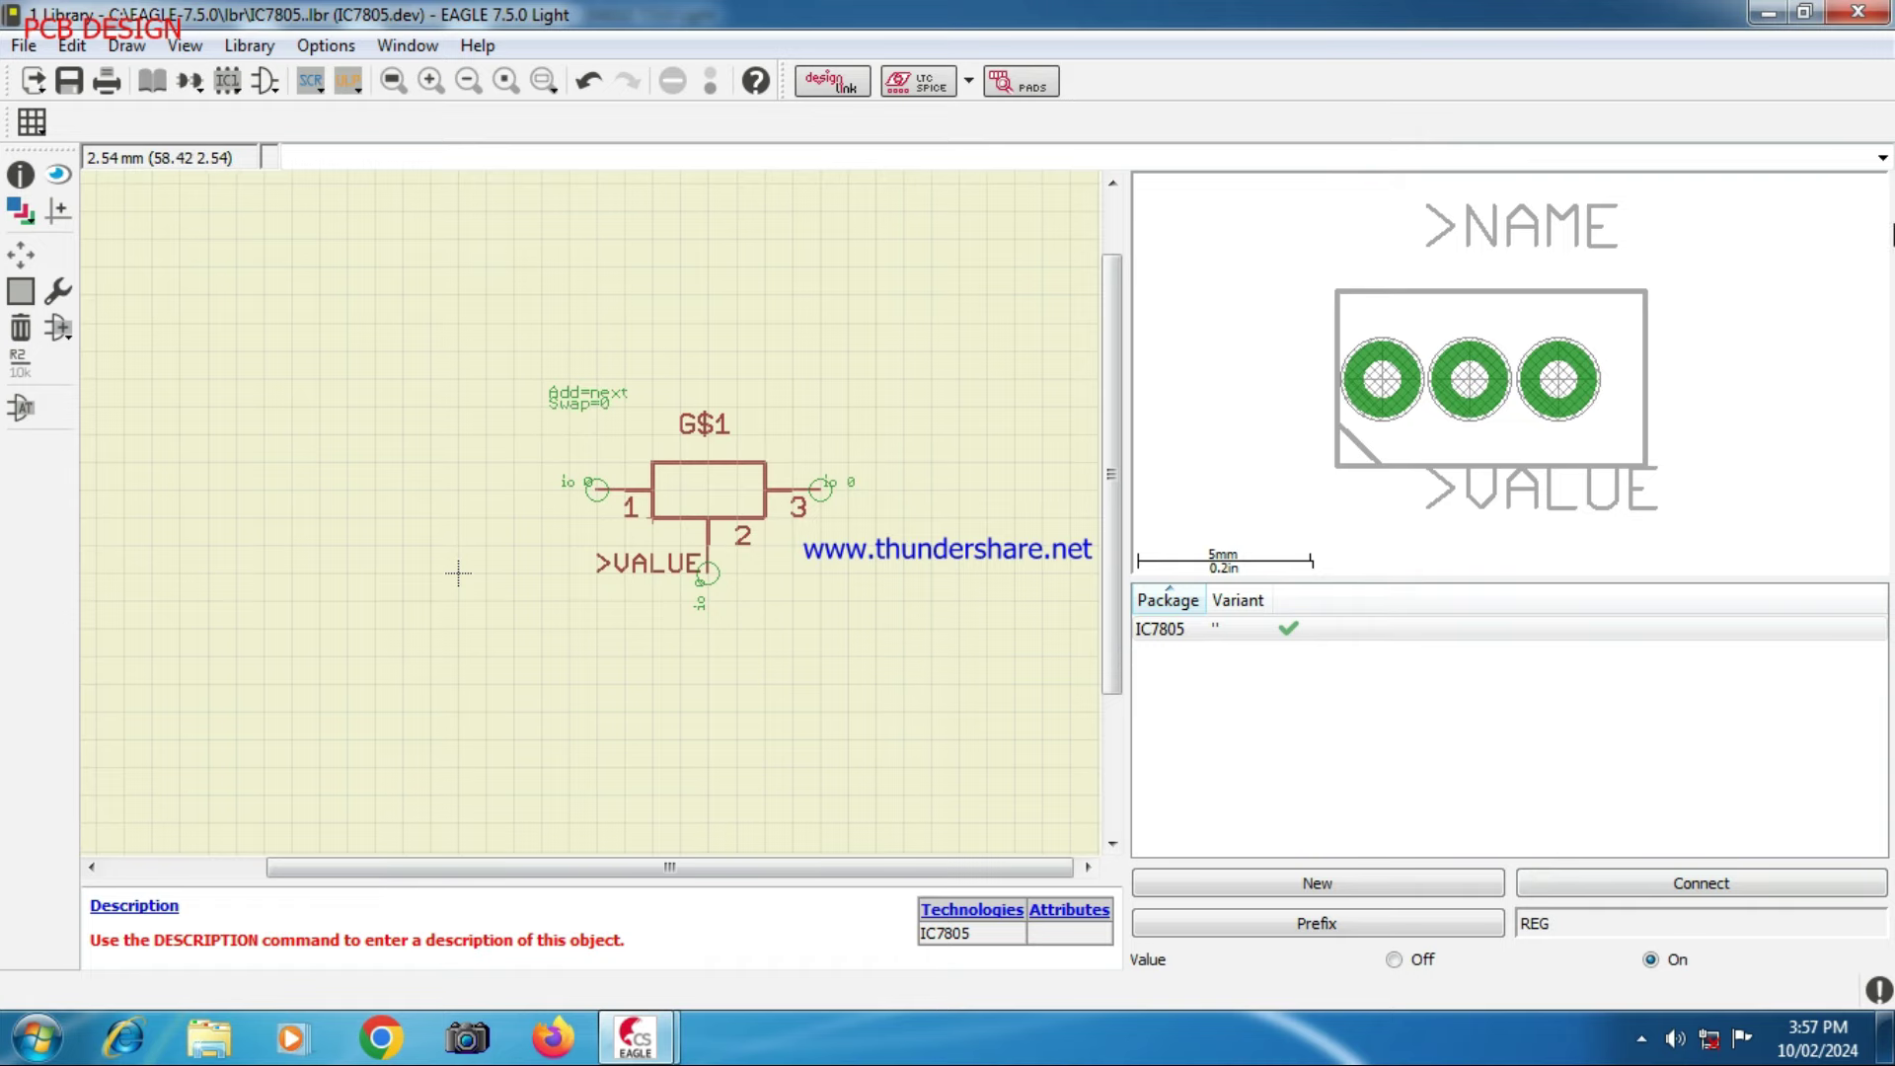
- Minimize the library editor to return to the untitled.sch schematic
left_click(24, 48)
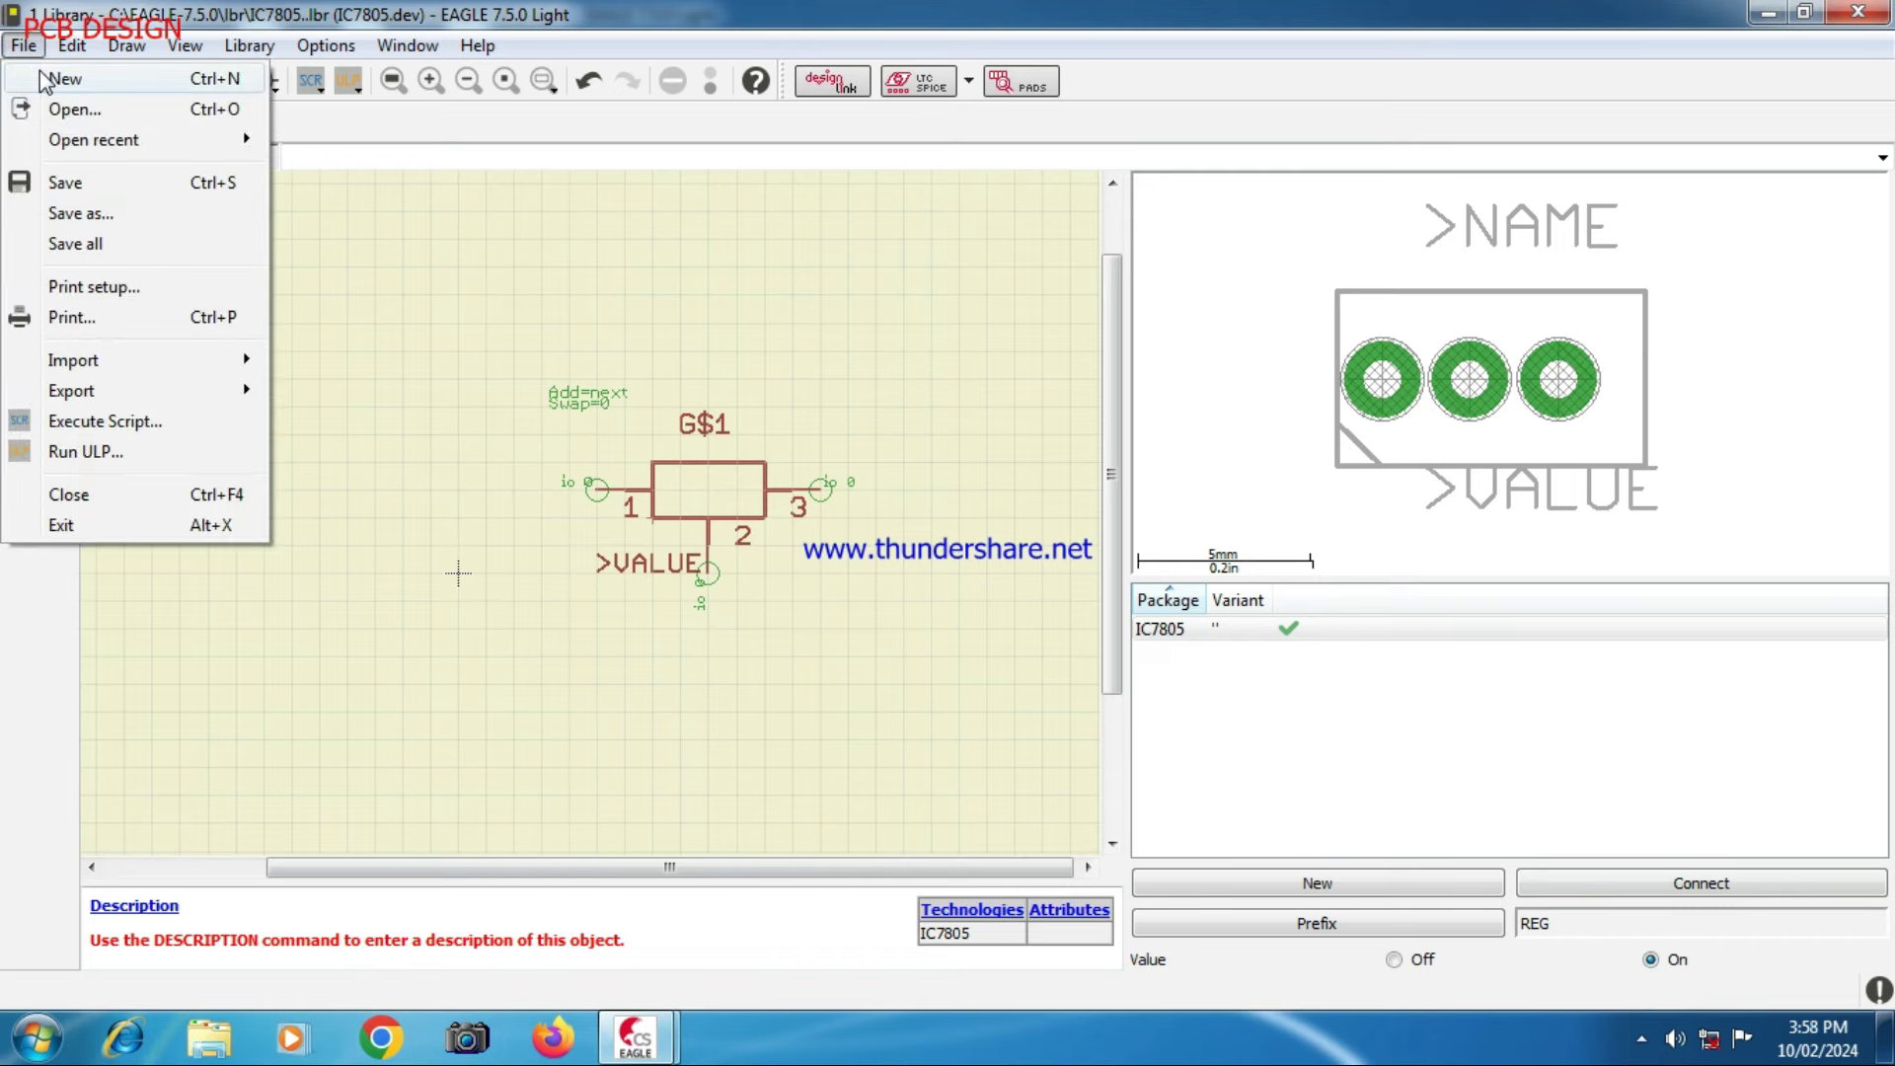
left_click(1771, 14)
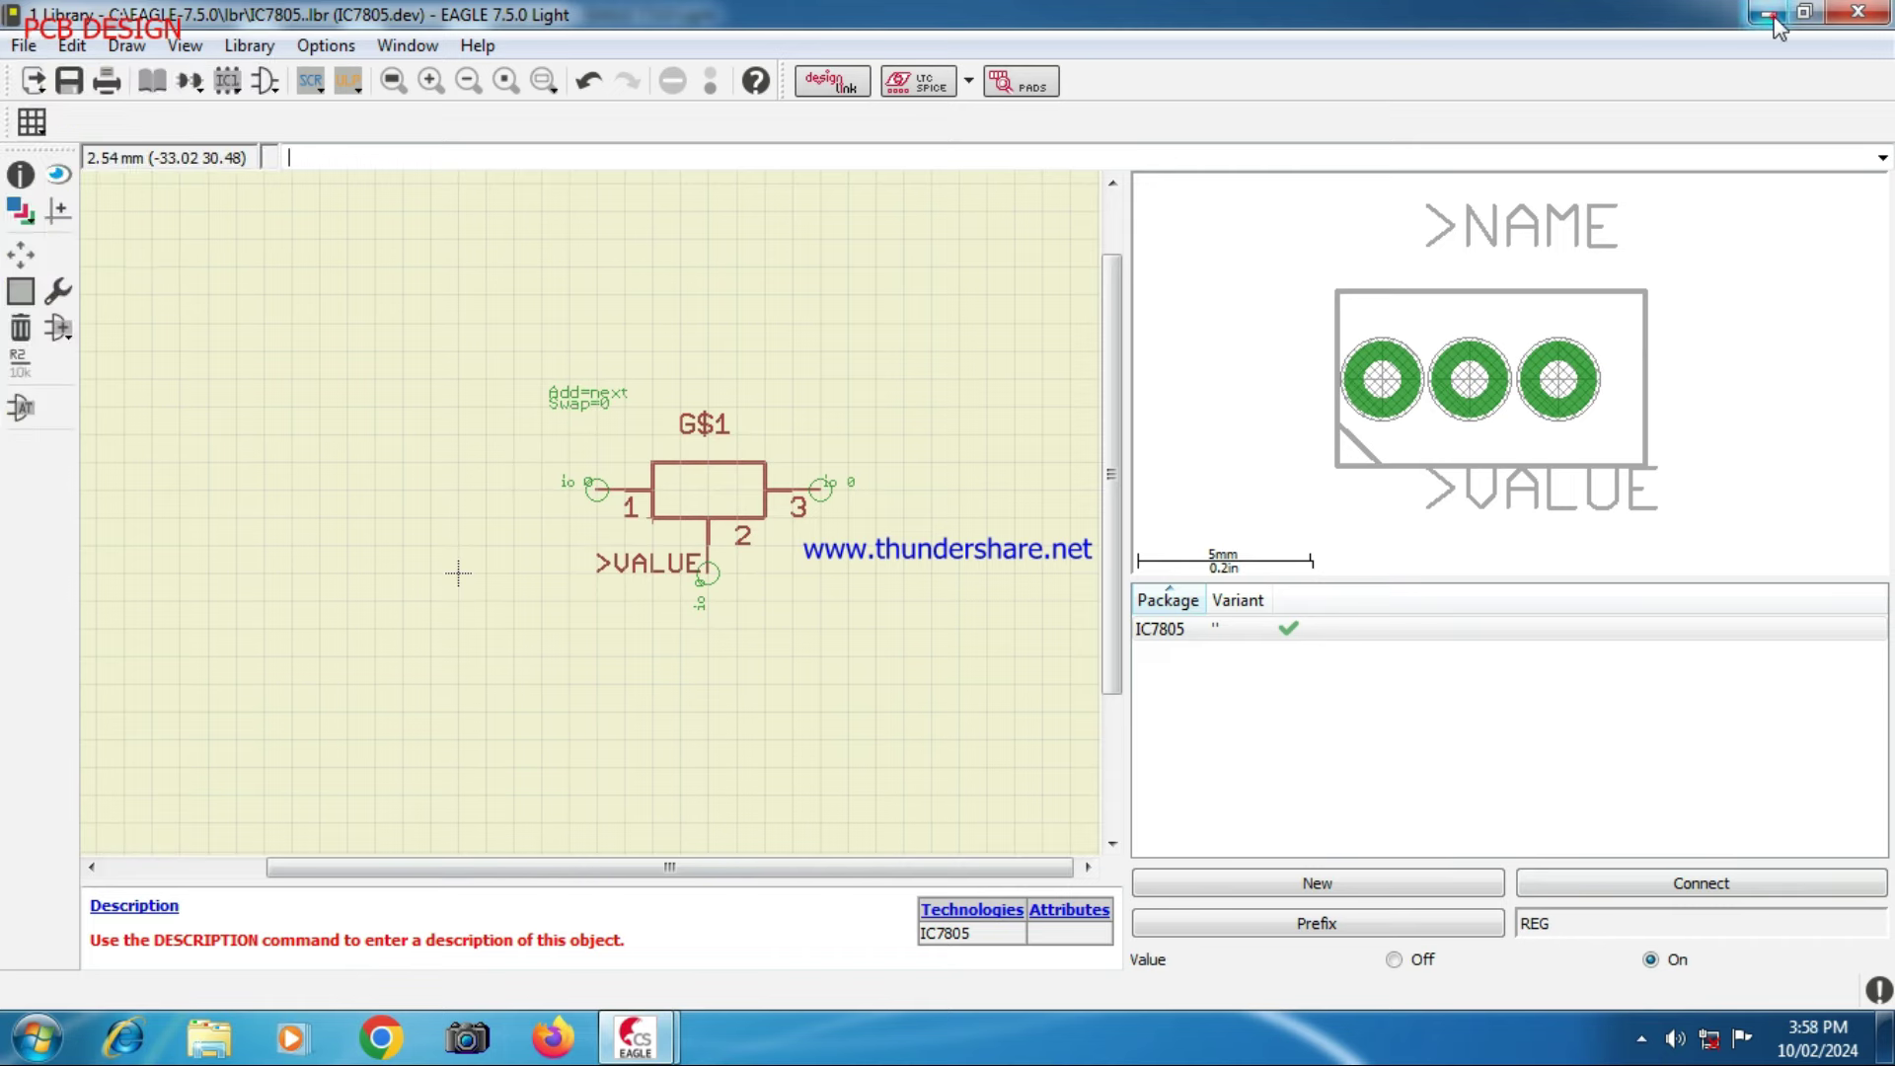
left_click(1772, 14)
- Load the library file IC7805..lbr from the lbr folder for use in the schematic
left_click(322, 47)
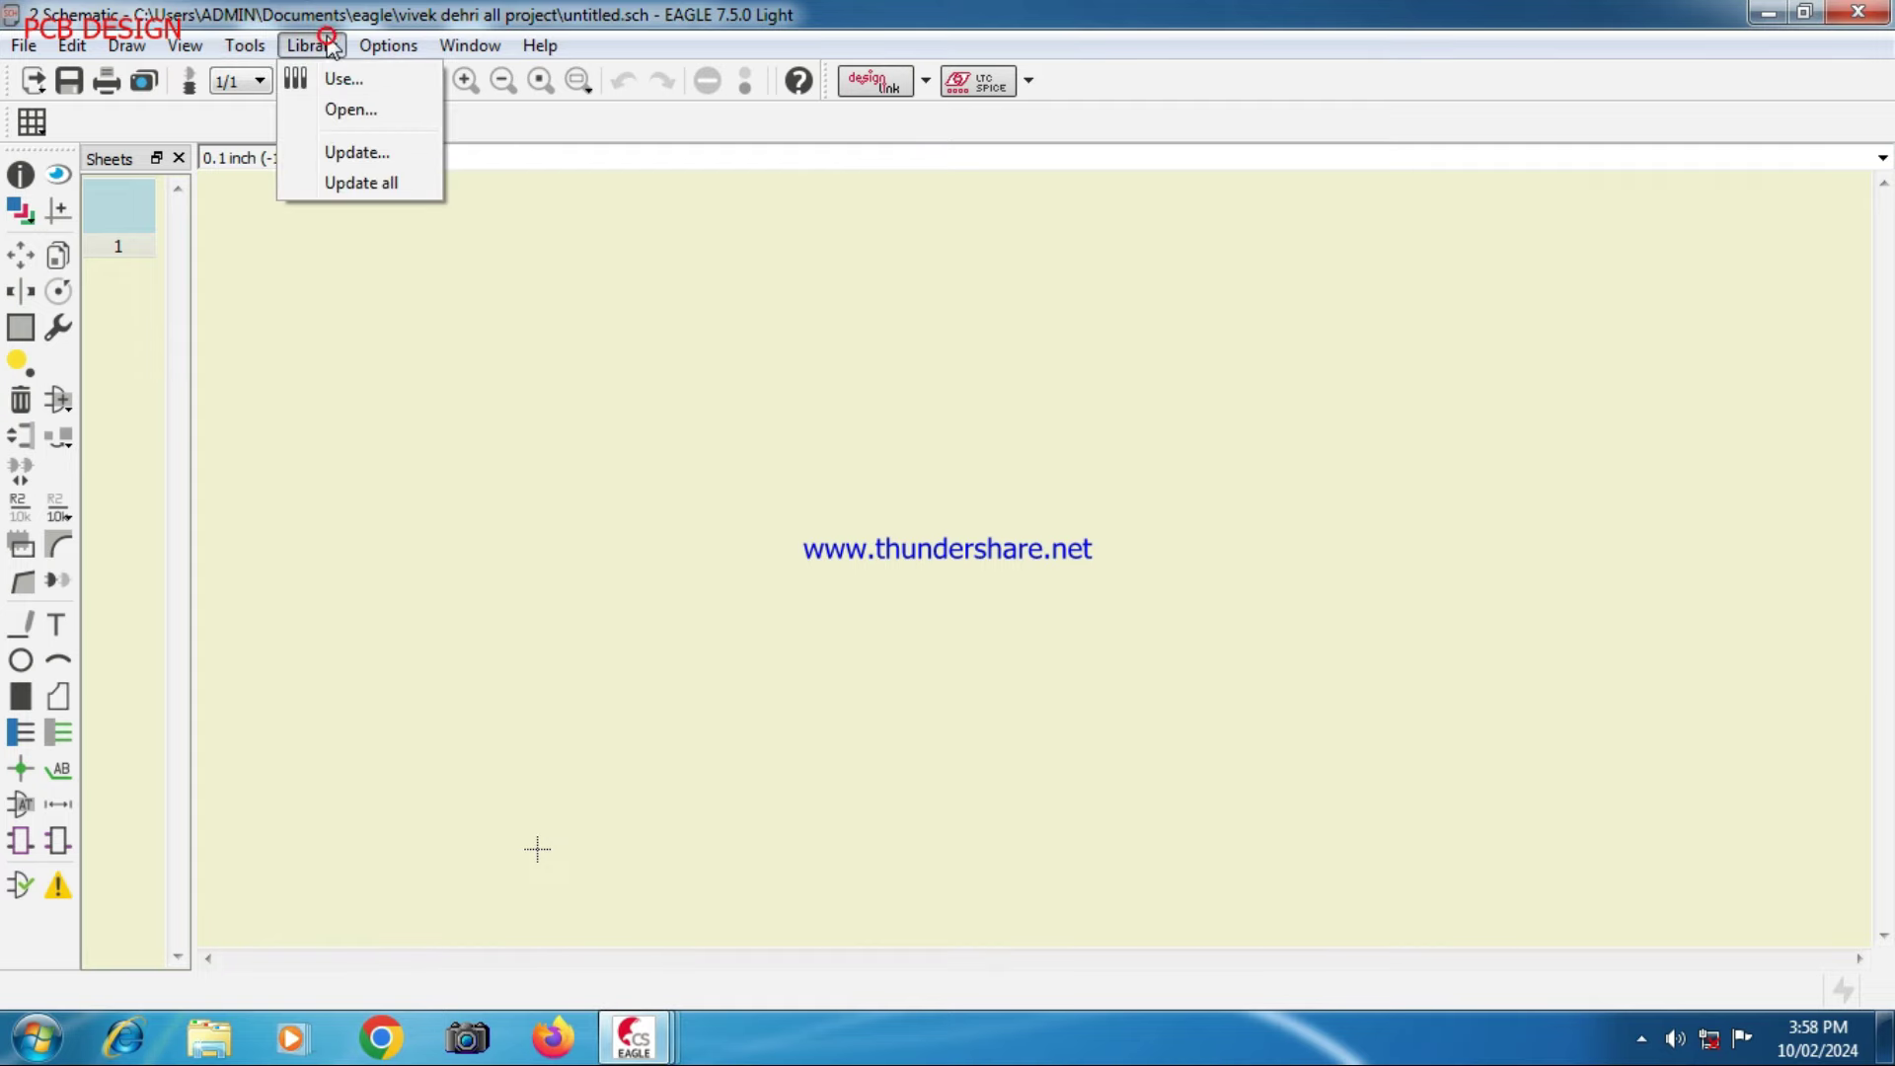
left_click(340, 80)
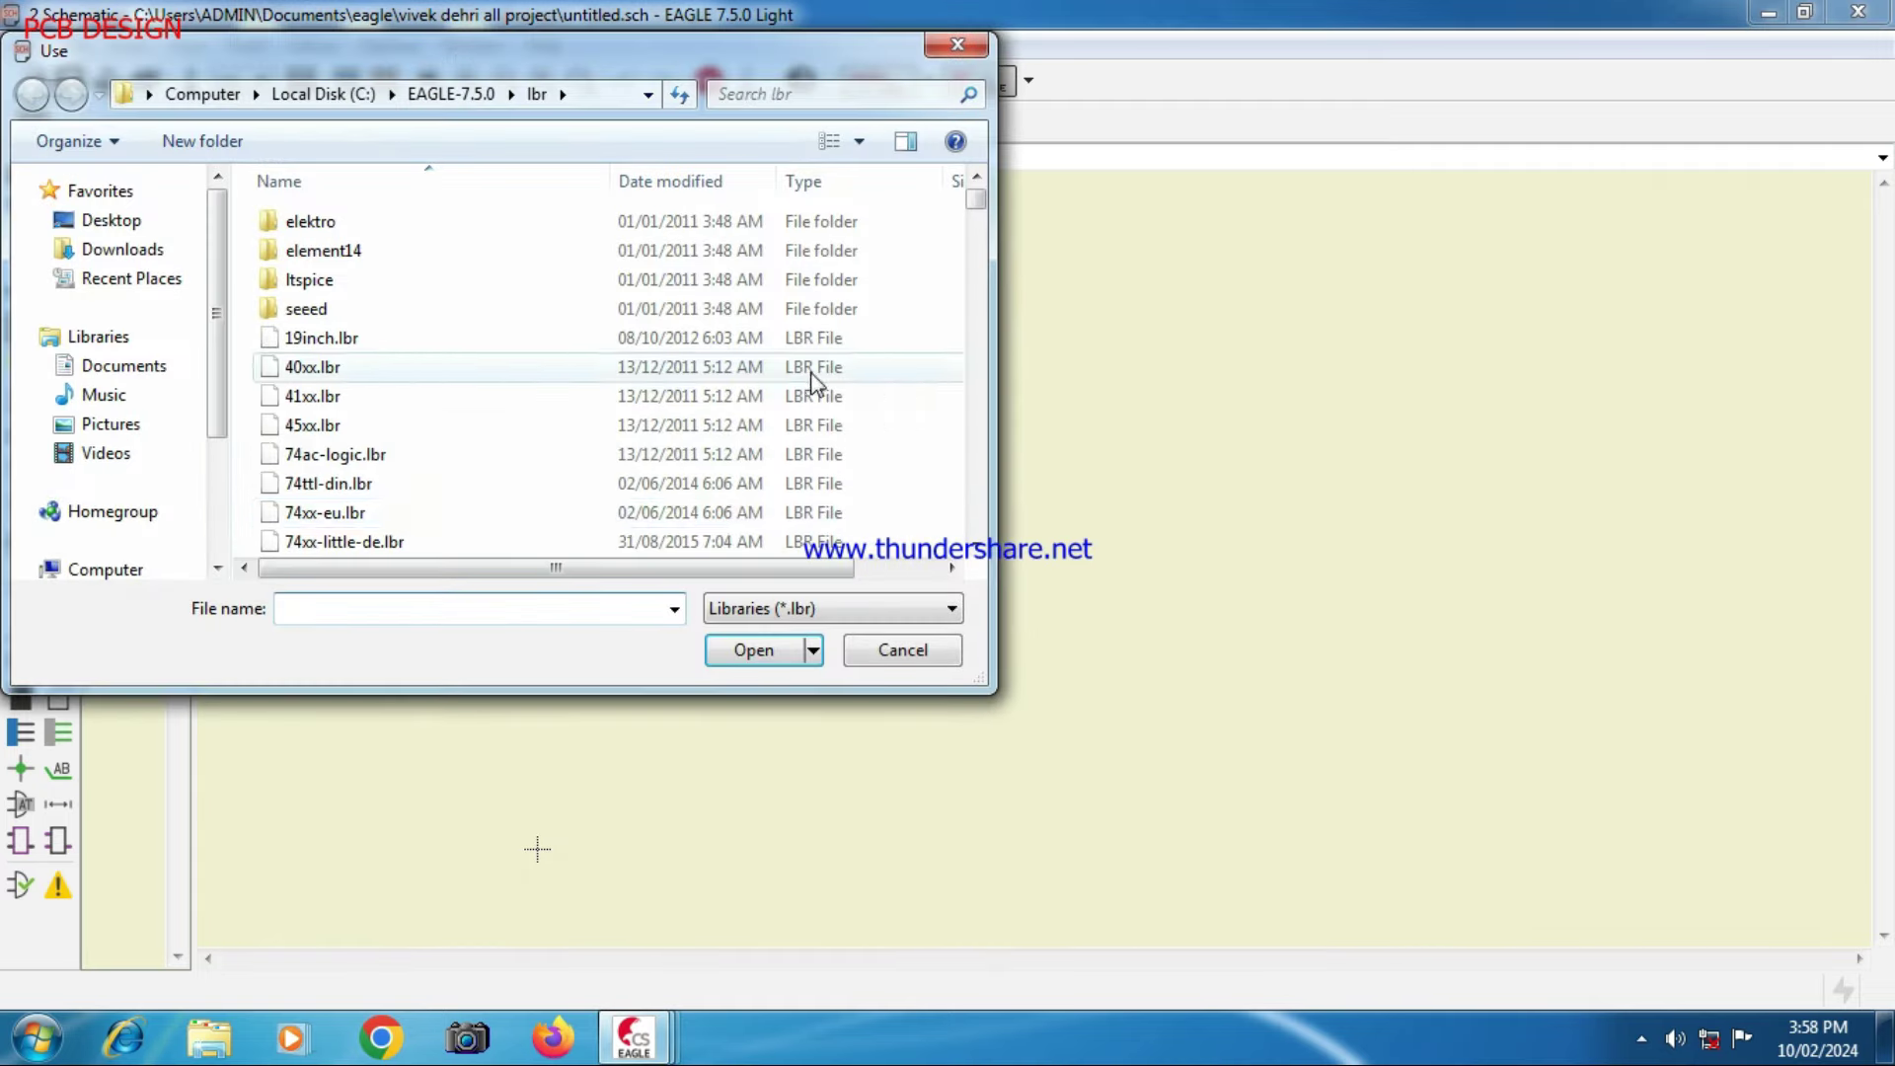
left_click_drag(980, 200, 991, 435)
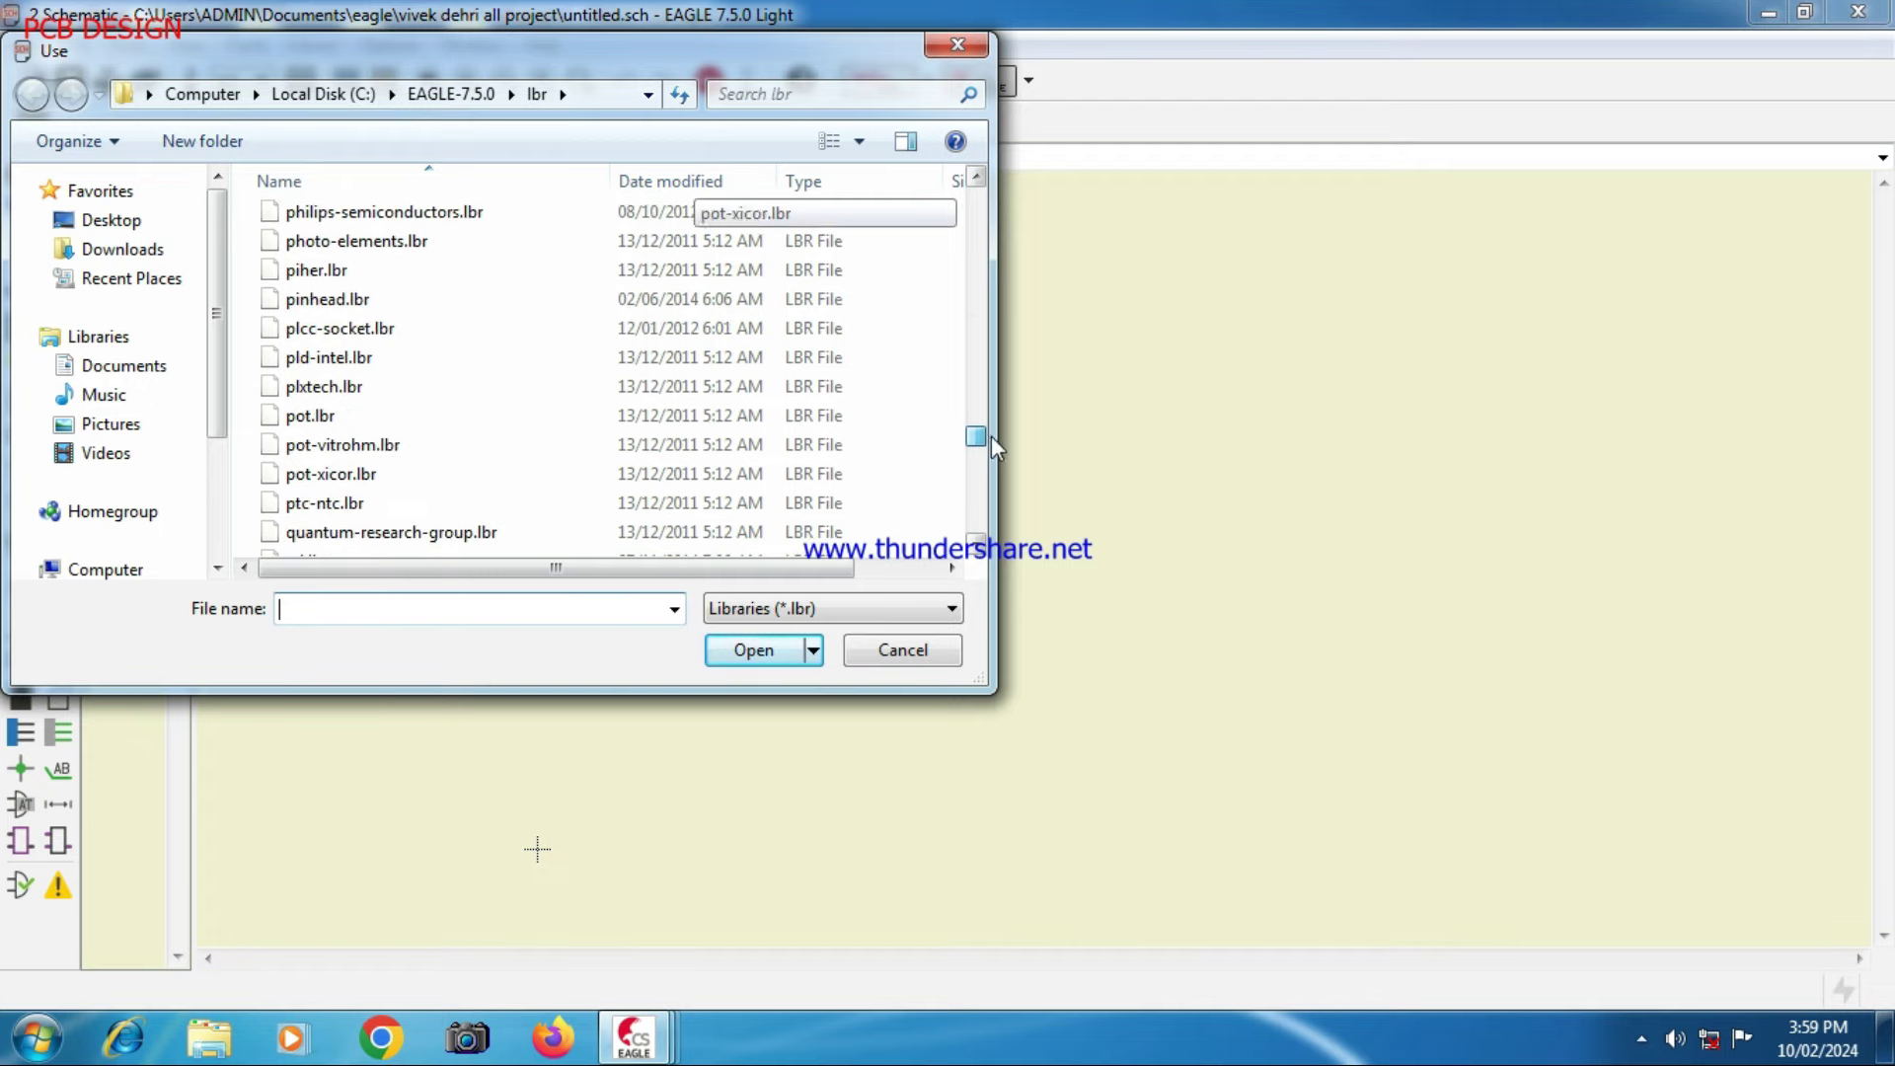
left_click(977, 177)
left_click_drag(977, 179, 977, 179)
left_click(977, 179)
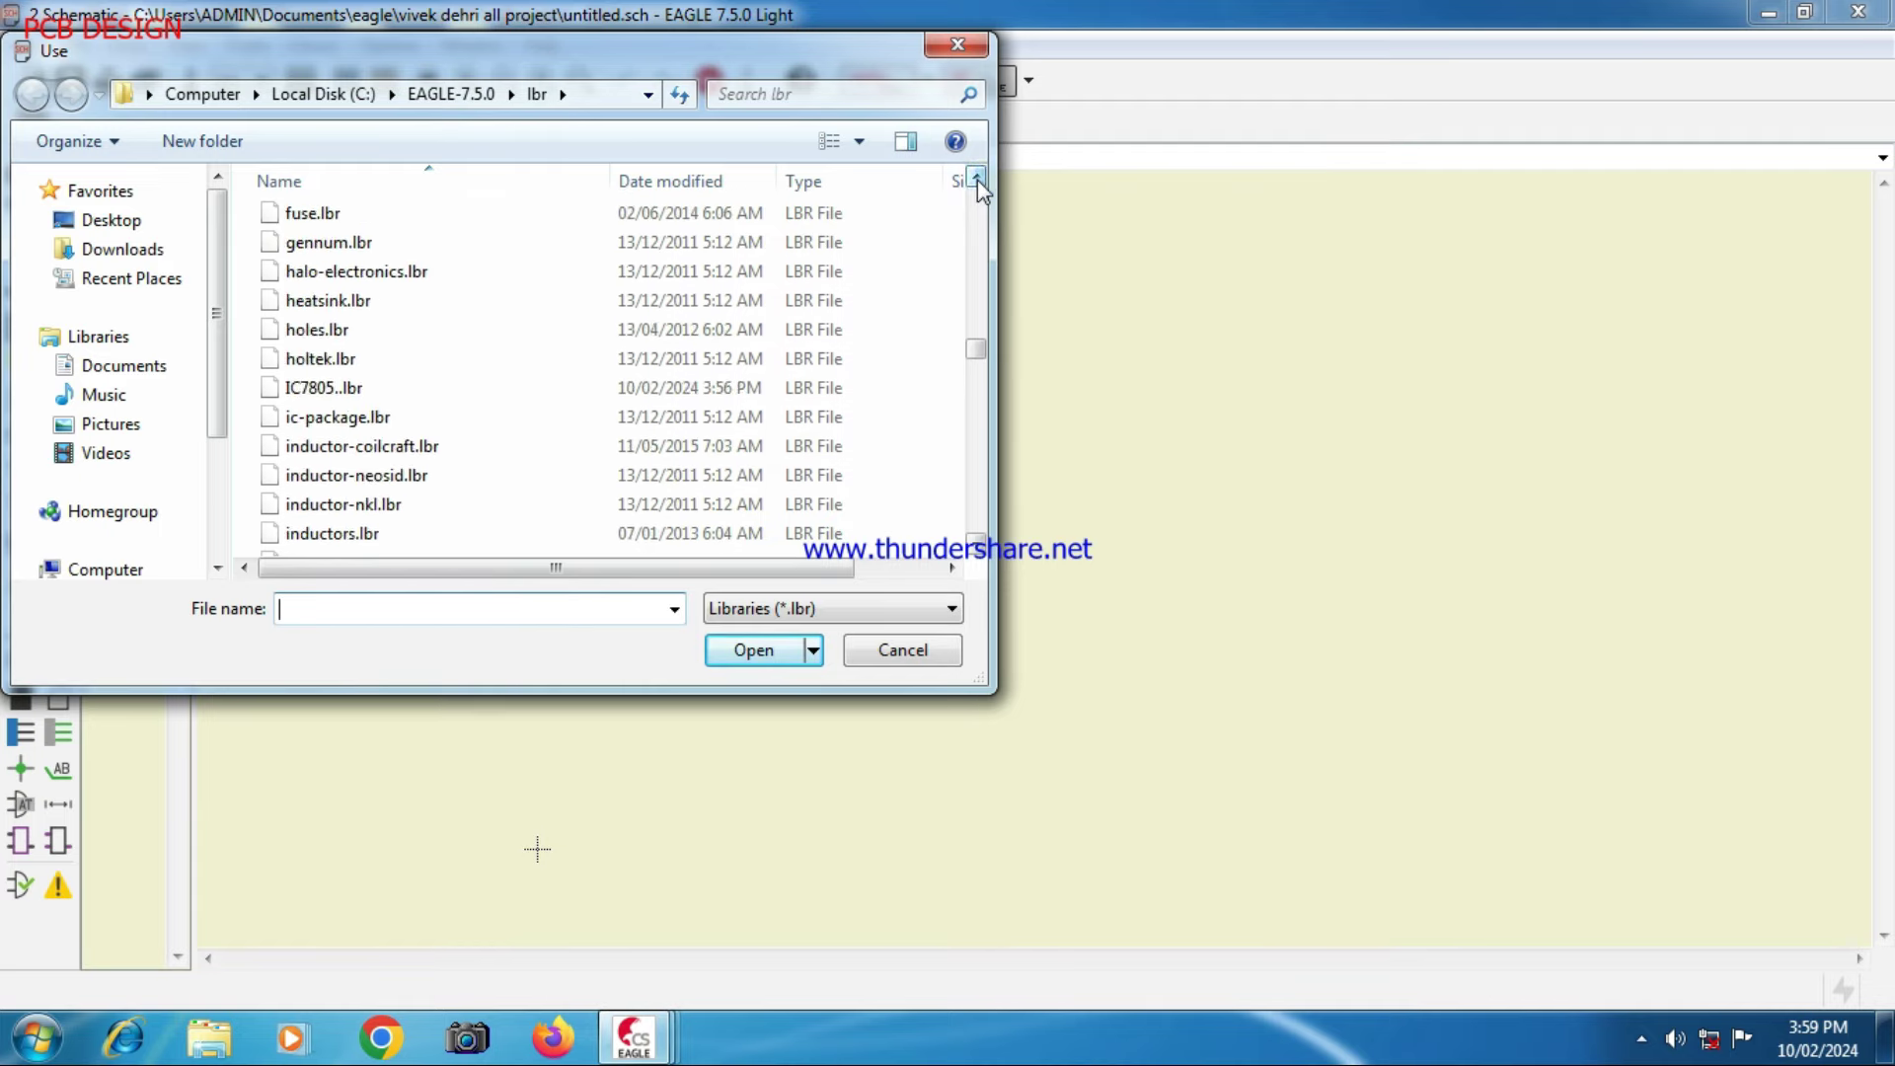
left_click(326, 390)
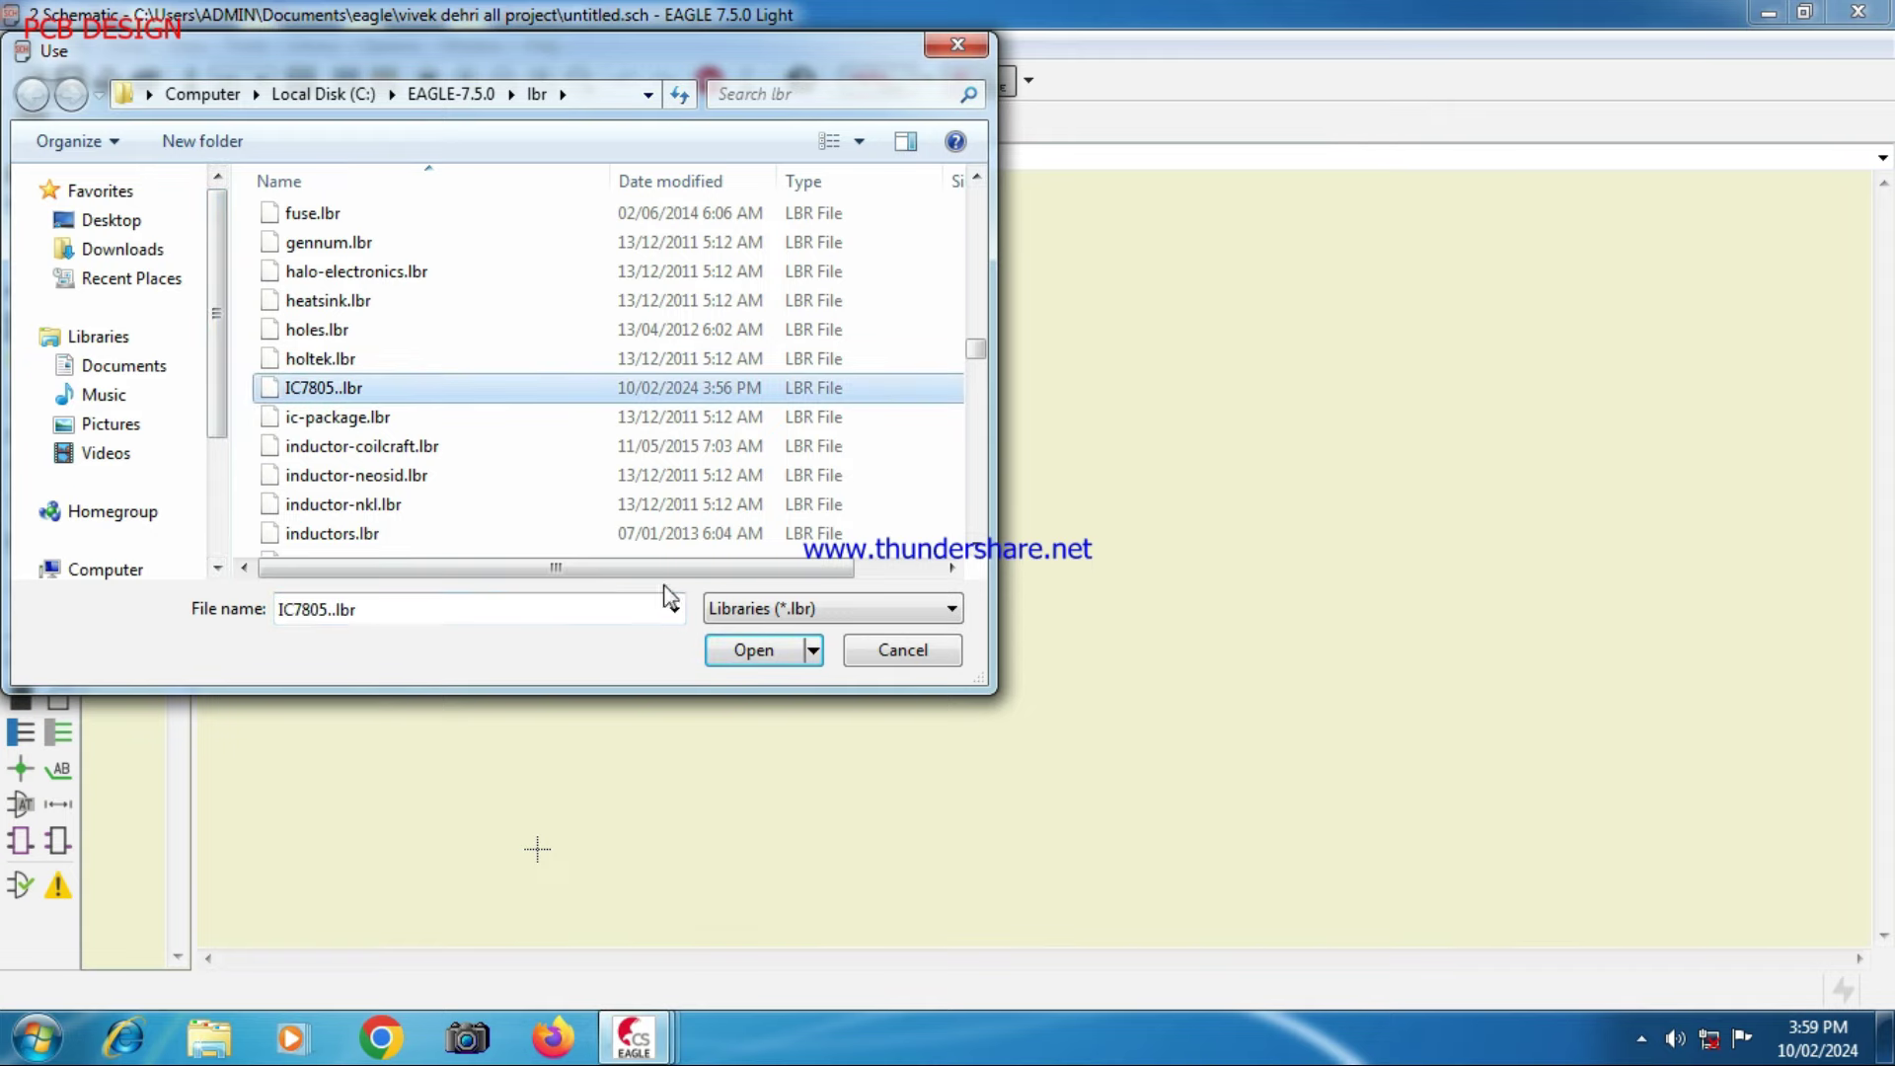
left_click(766, 667)
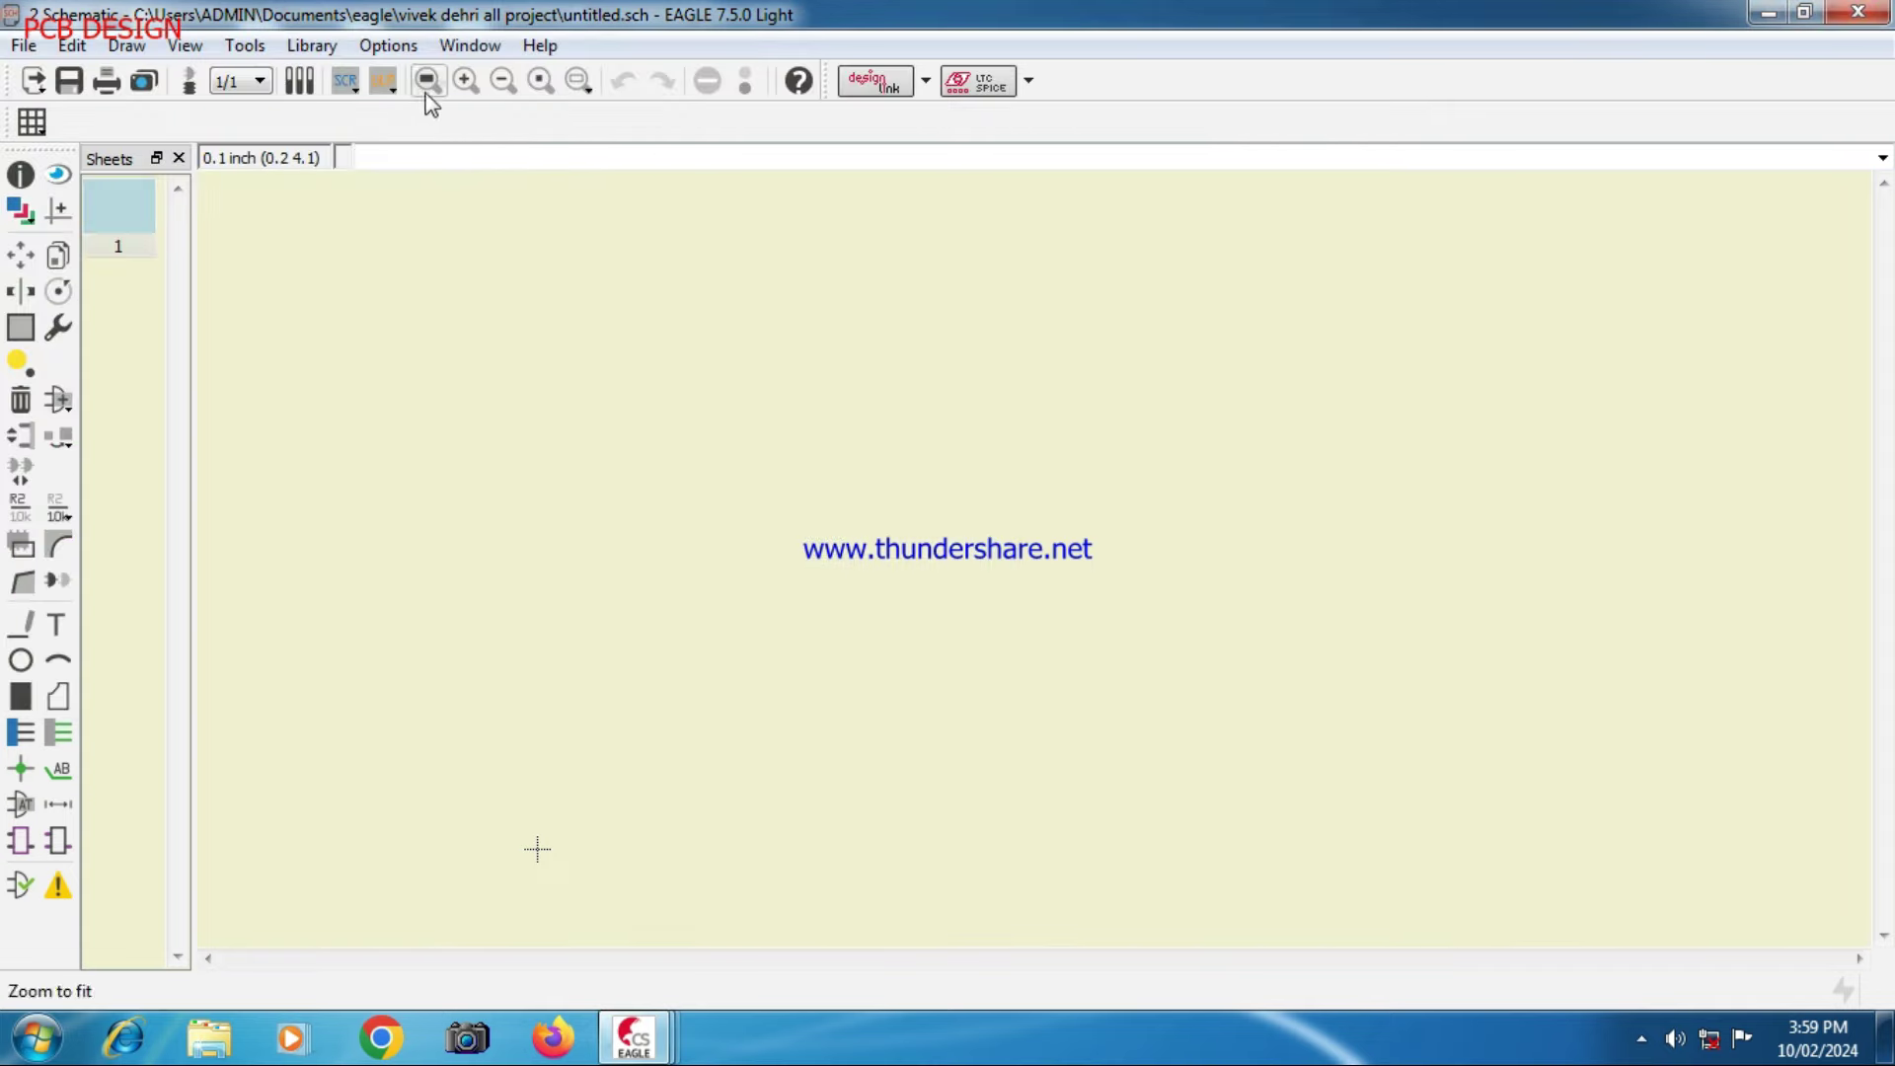
- Update all library objects in the schematic and place one IC7805 device from the IC7805. library on the sheet
left_click(313, 47)
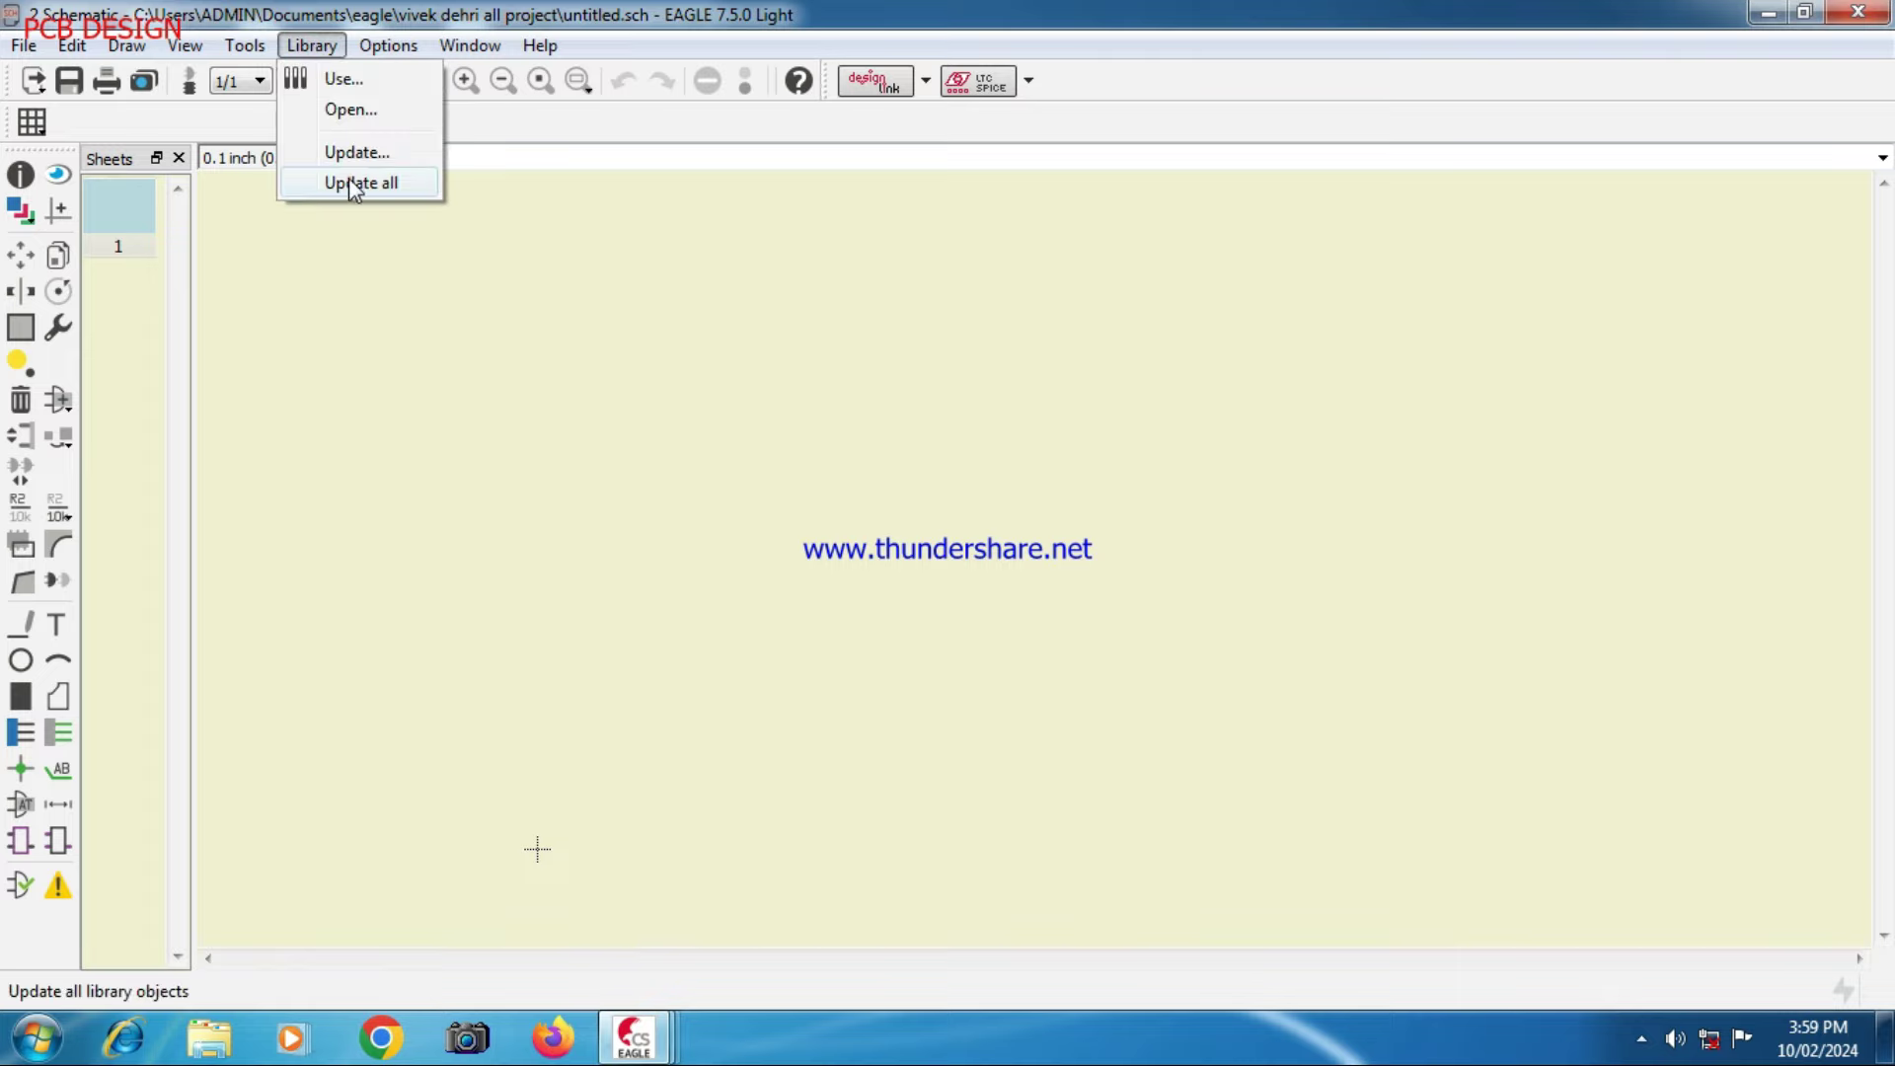
left_click(347, 180)
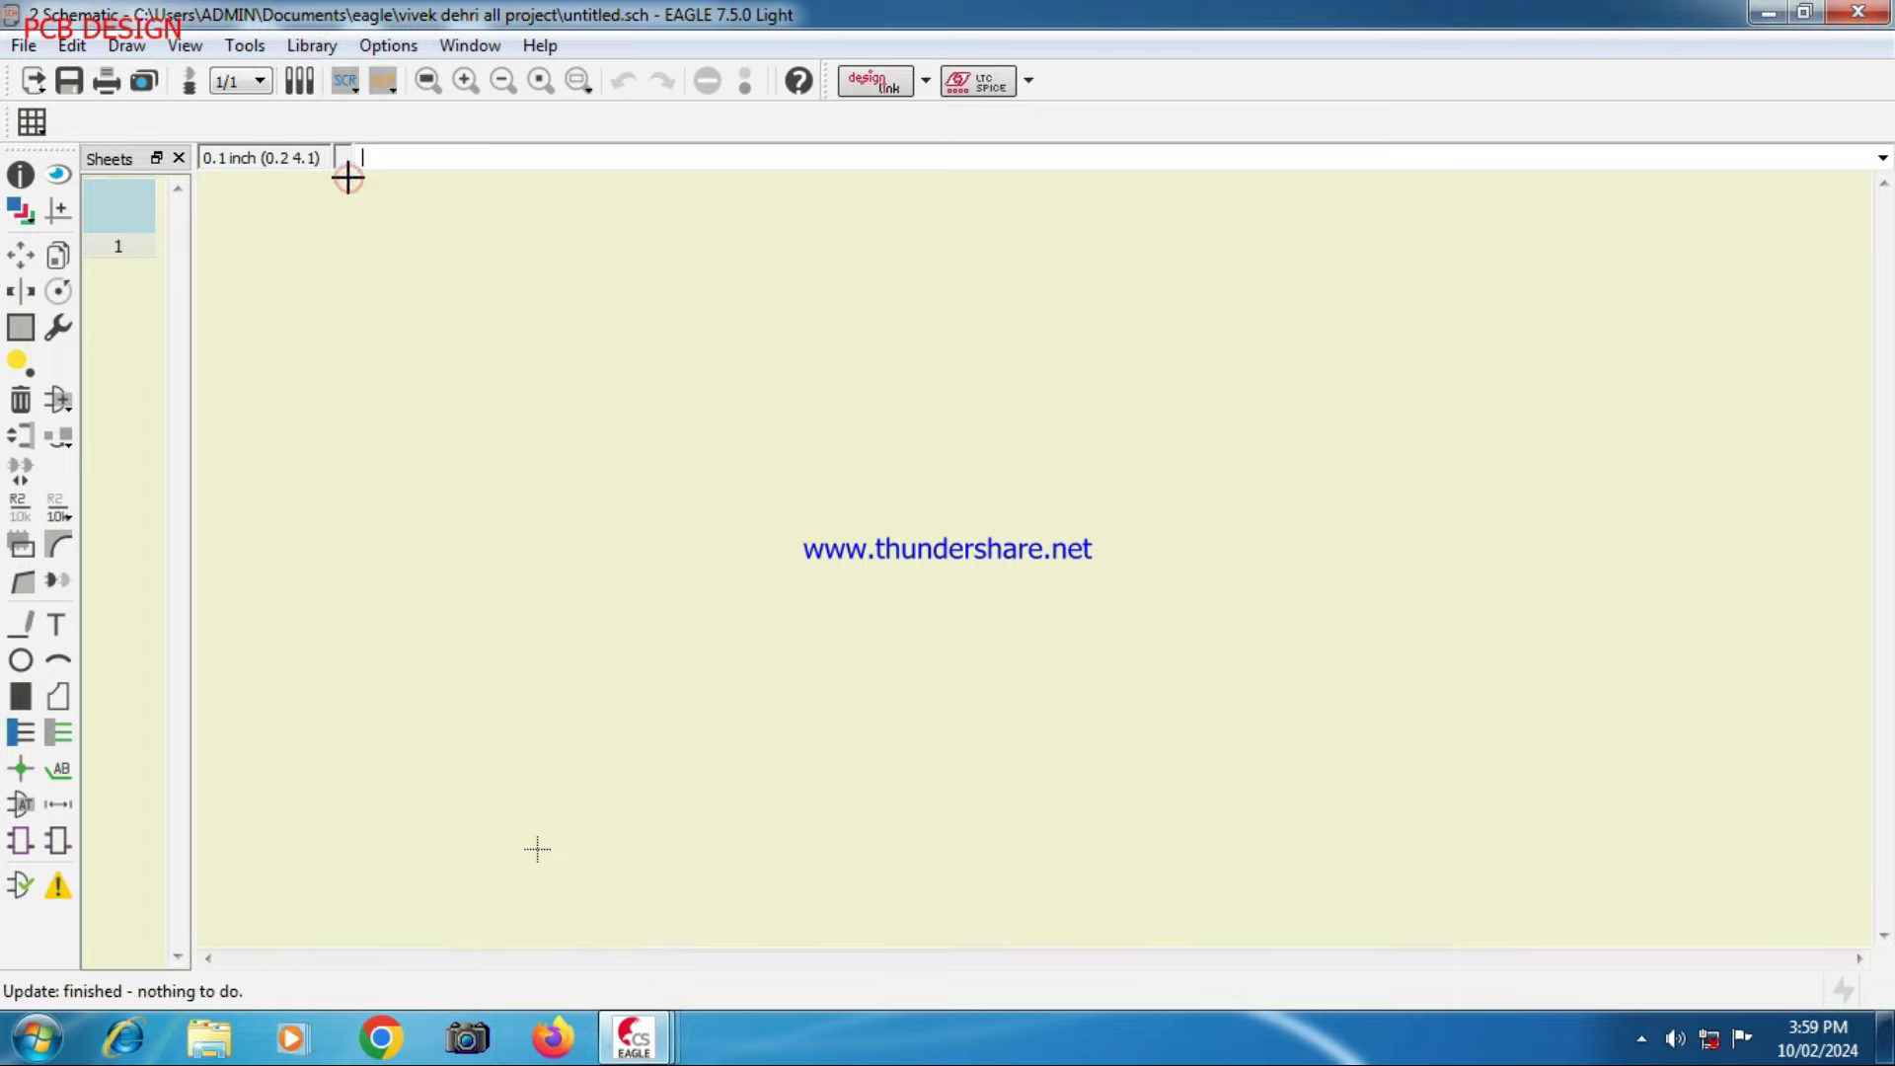
left_click(58, 401)
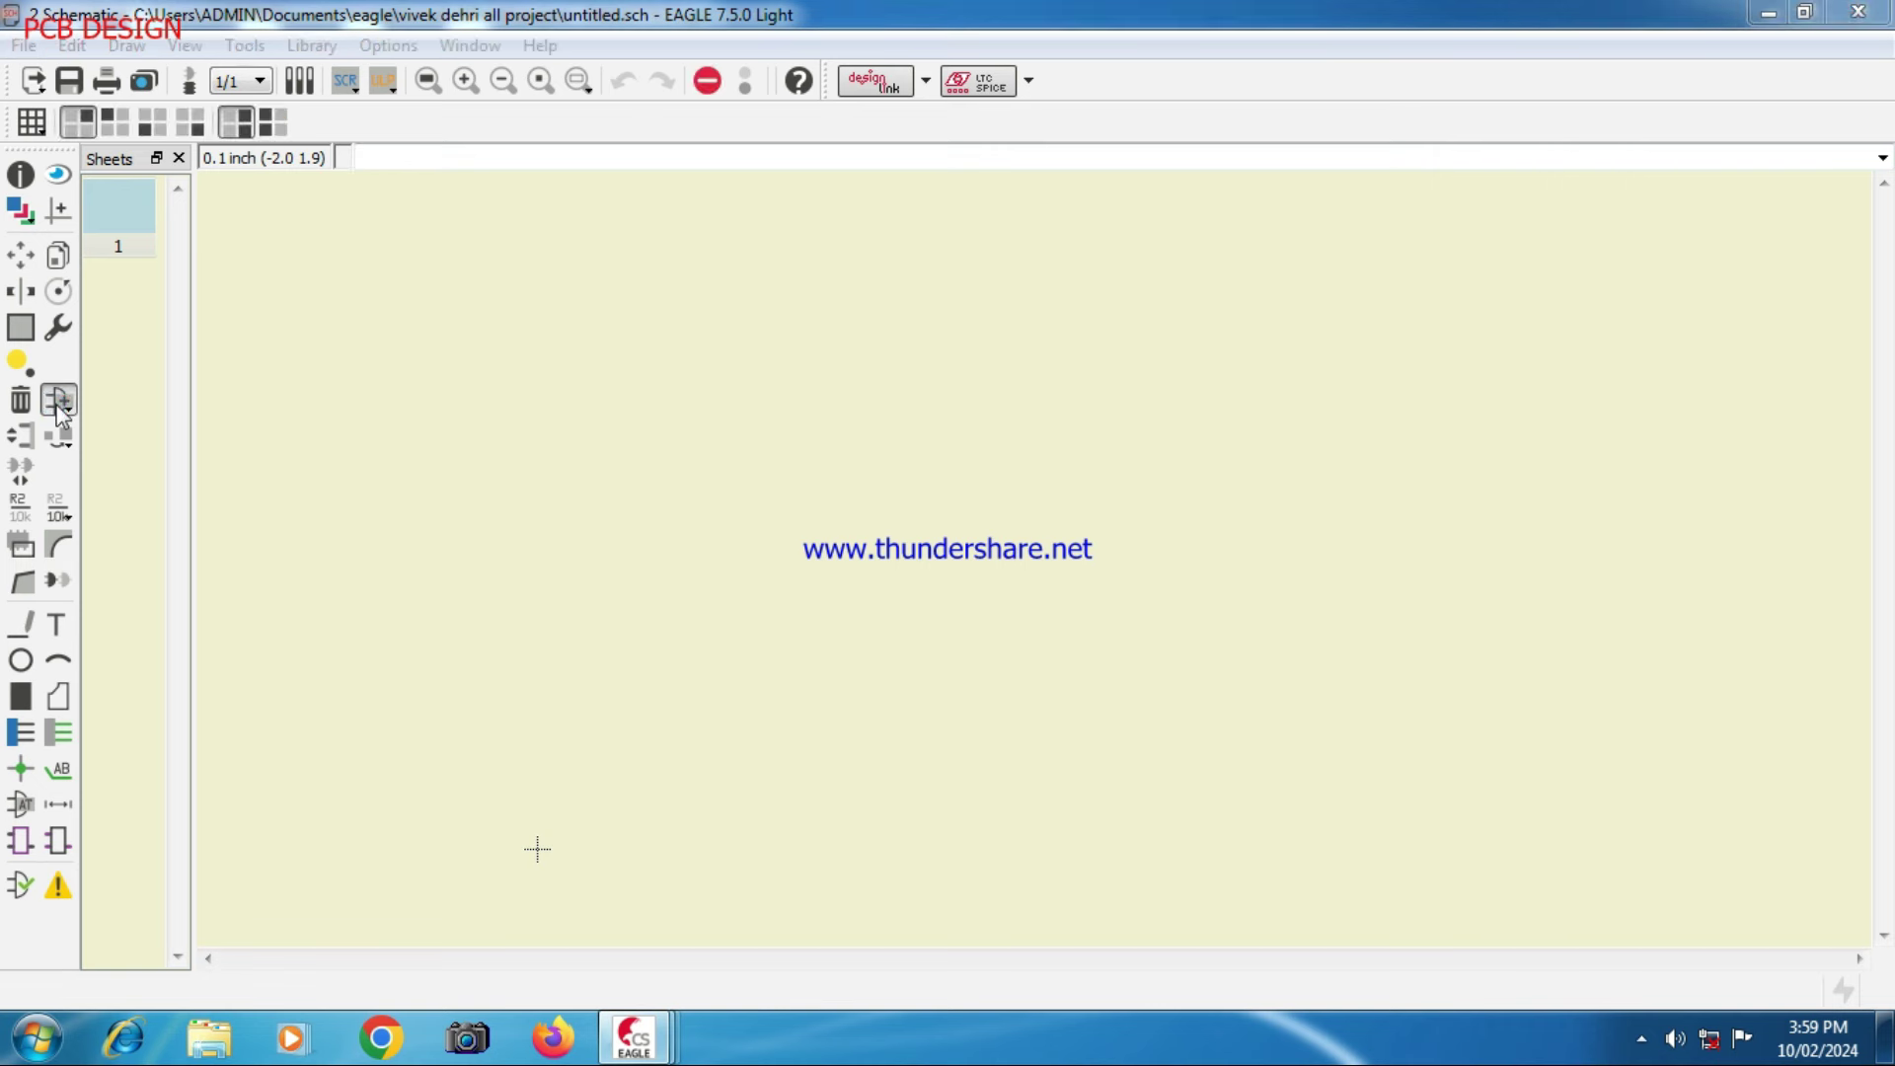
left_click(110, 469)
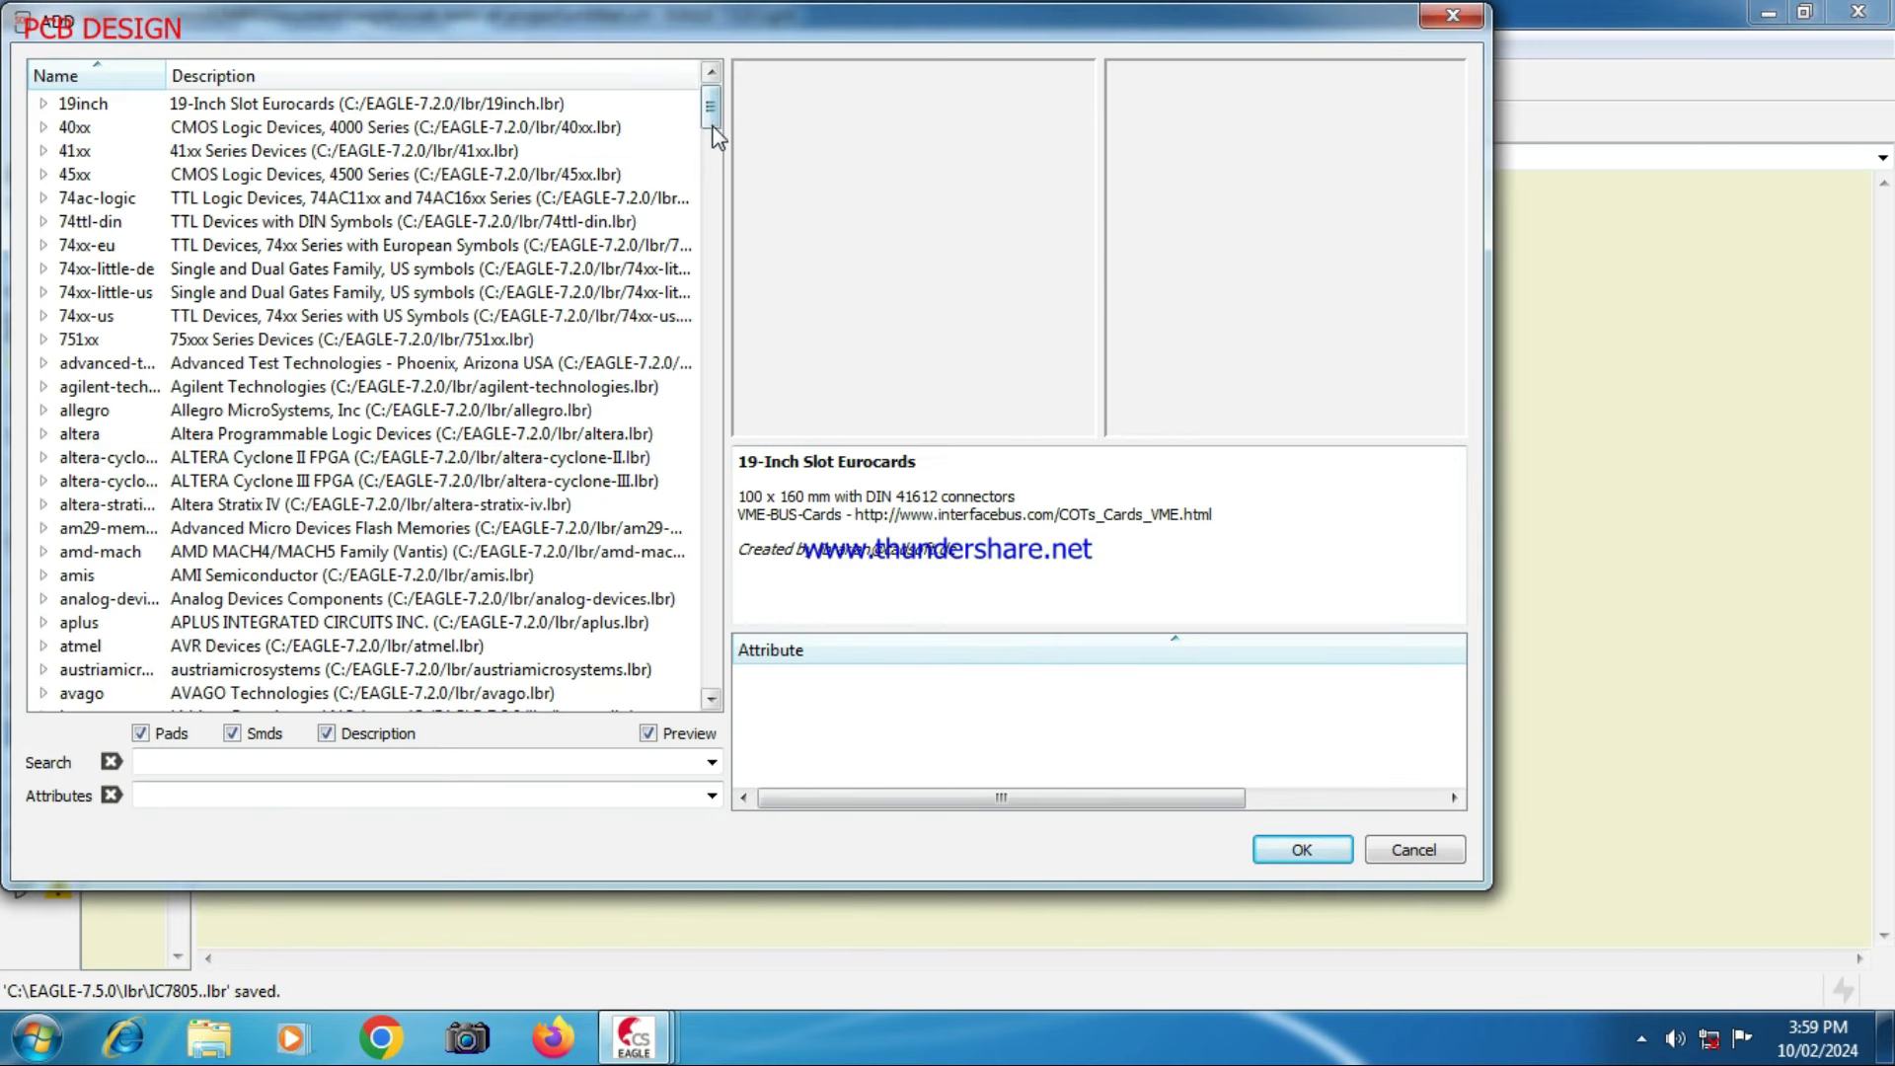
left_click_drag(713, 126, 726, 369)
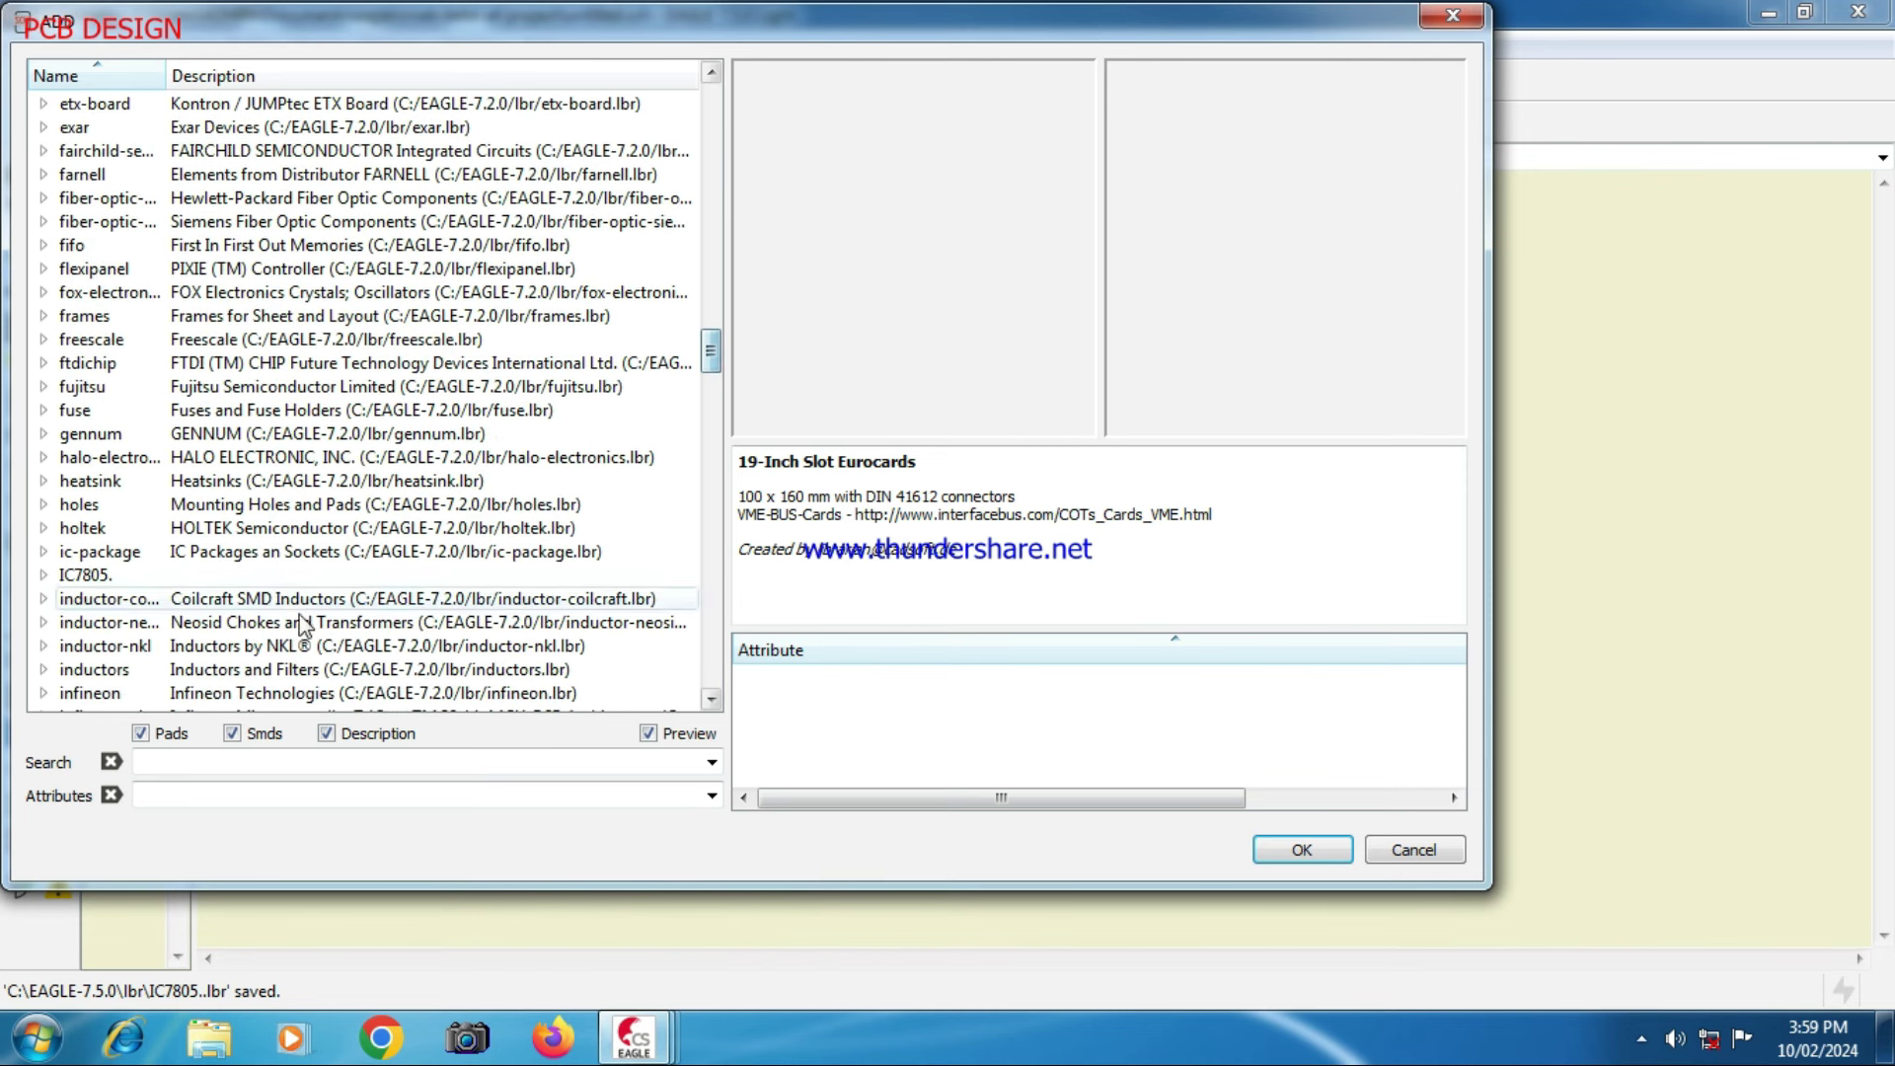
left_click(43, 574)
left_click(110, 598)
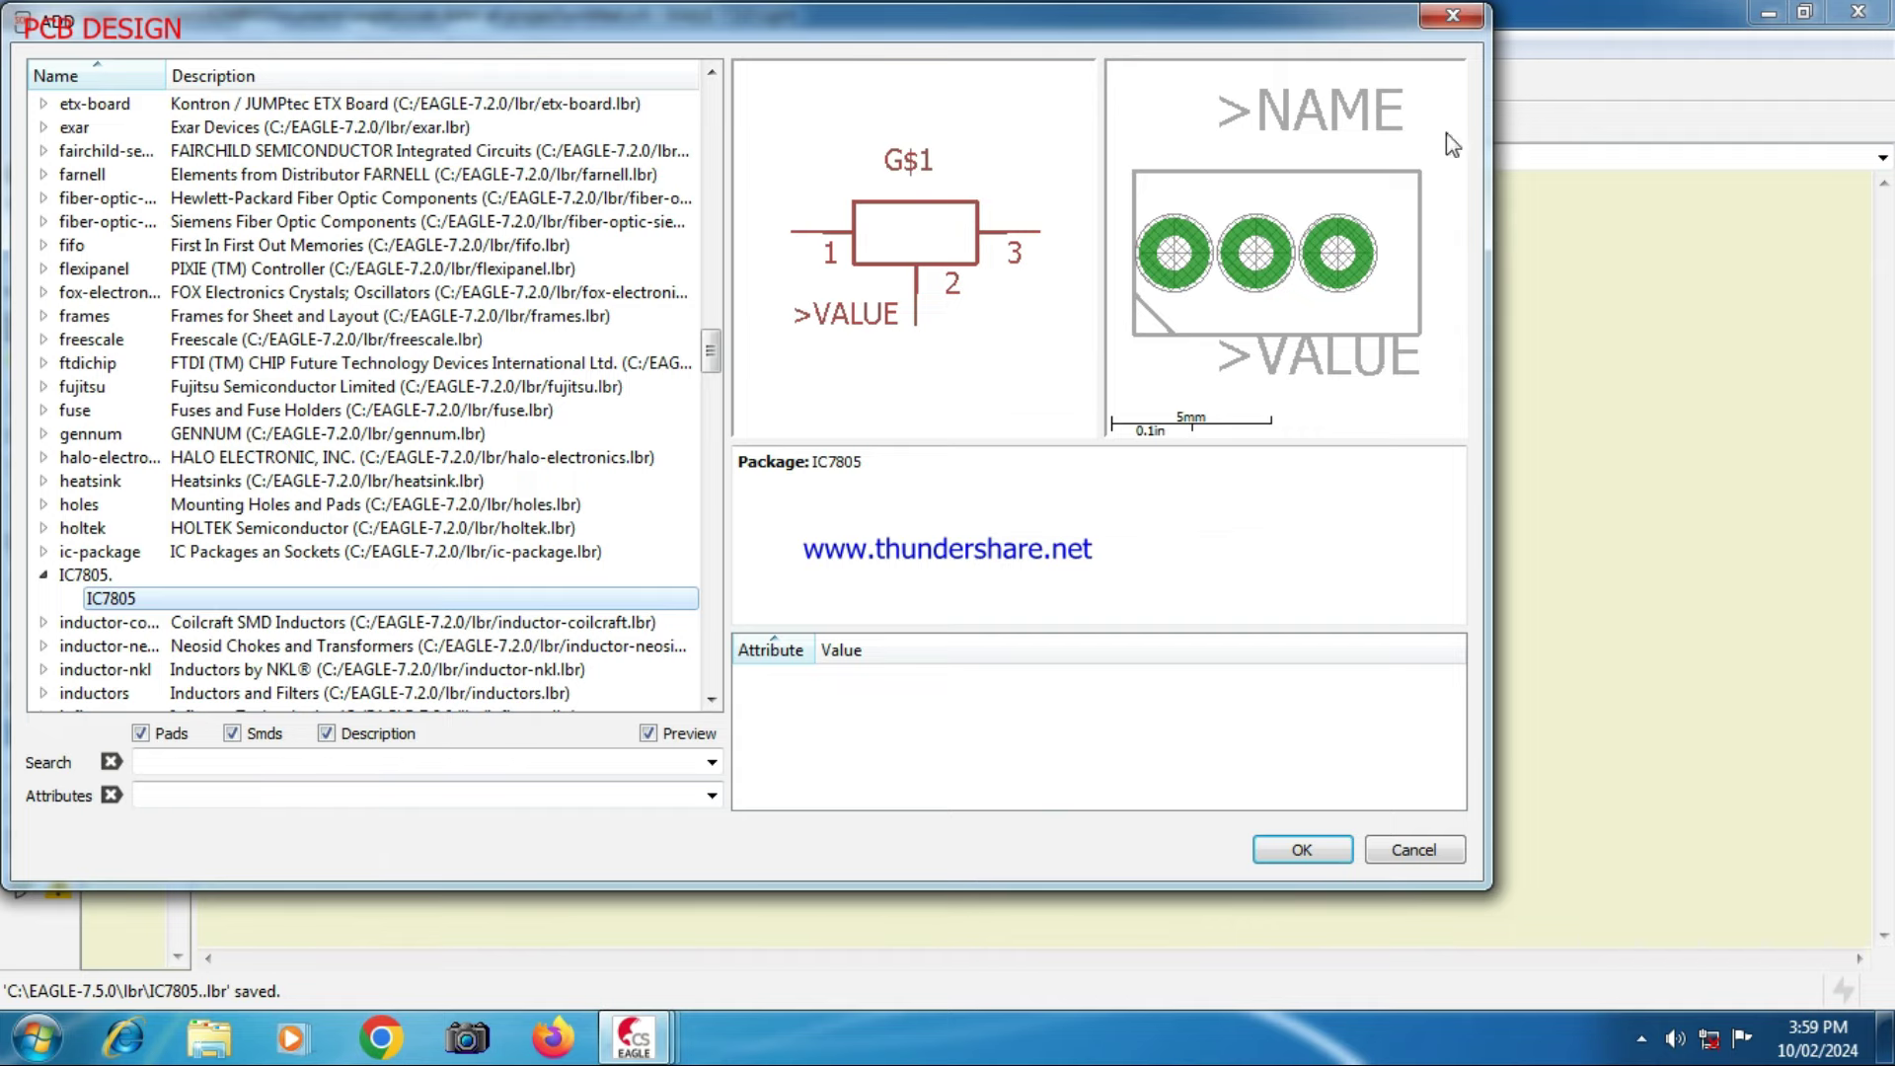
left_click(1301, 851)
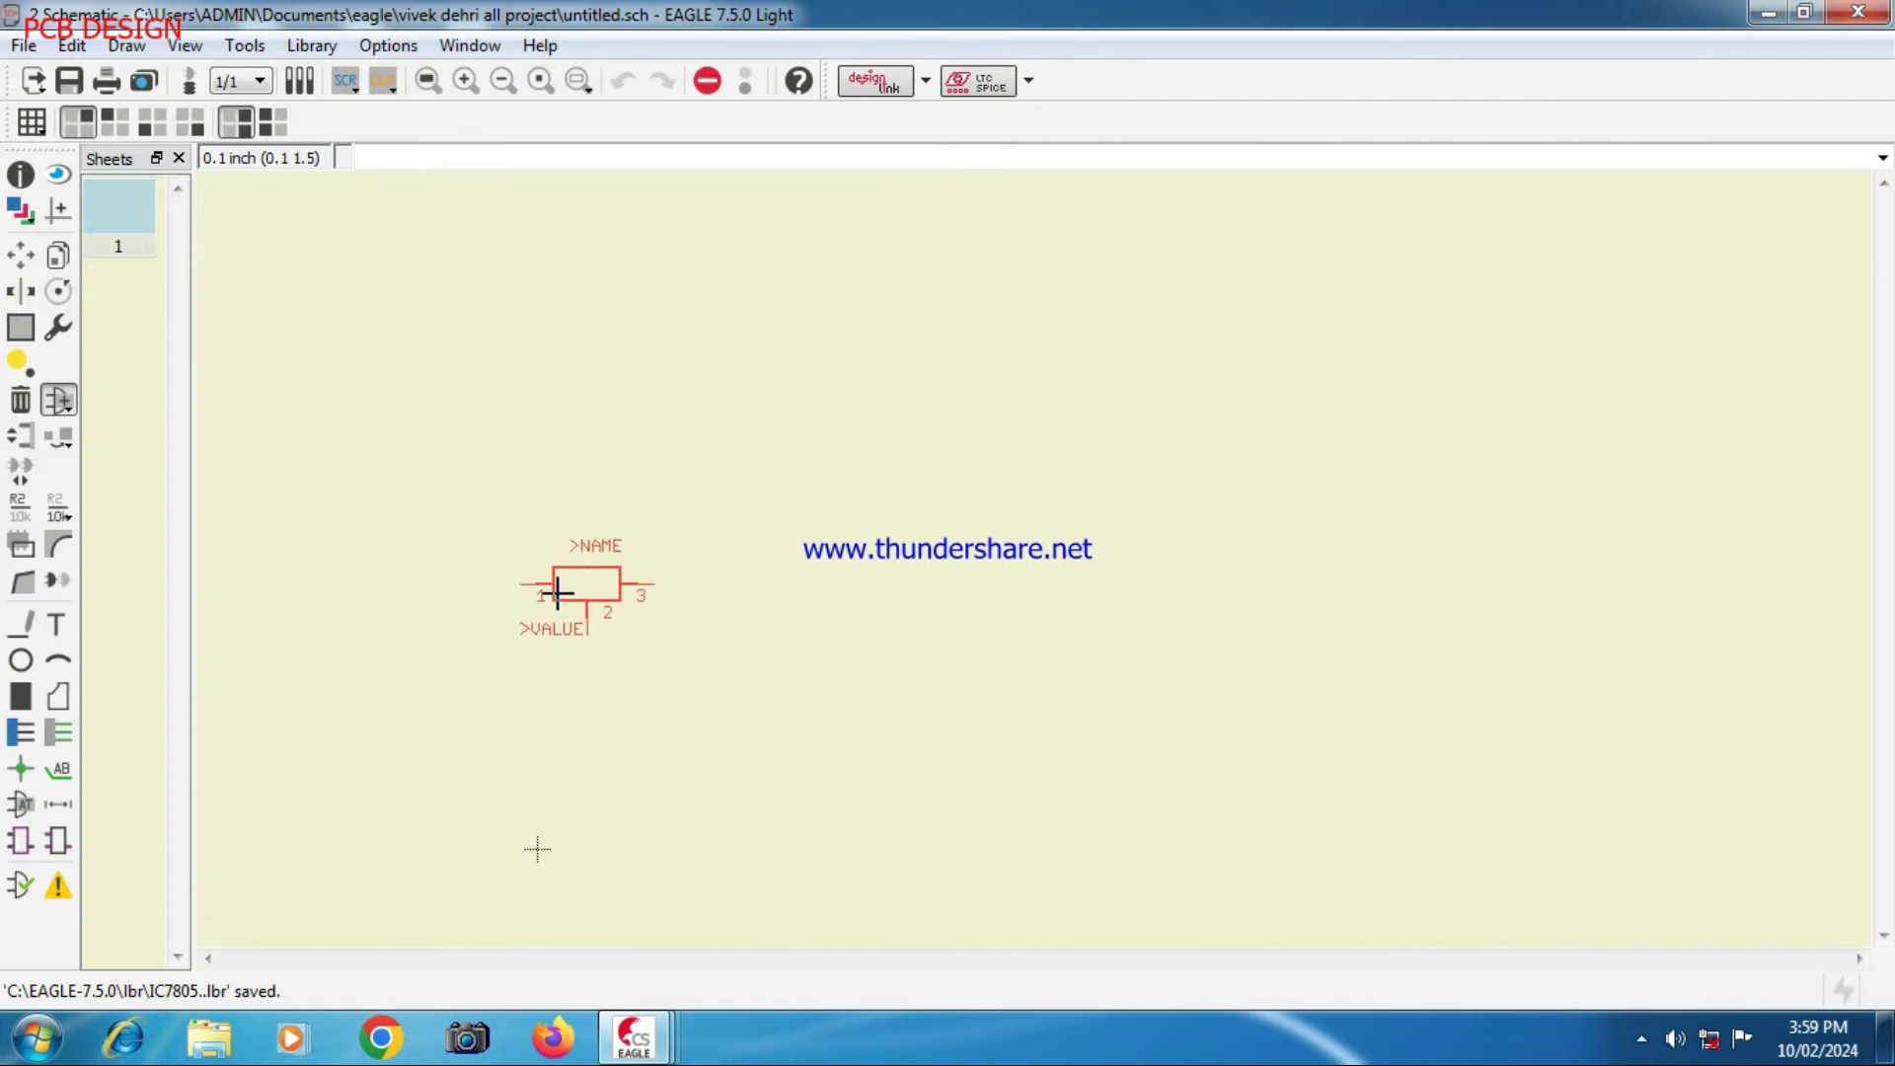
left_click(761, 626)
scroll(765, 612, "up", 2)
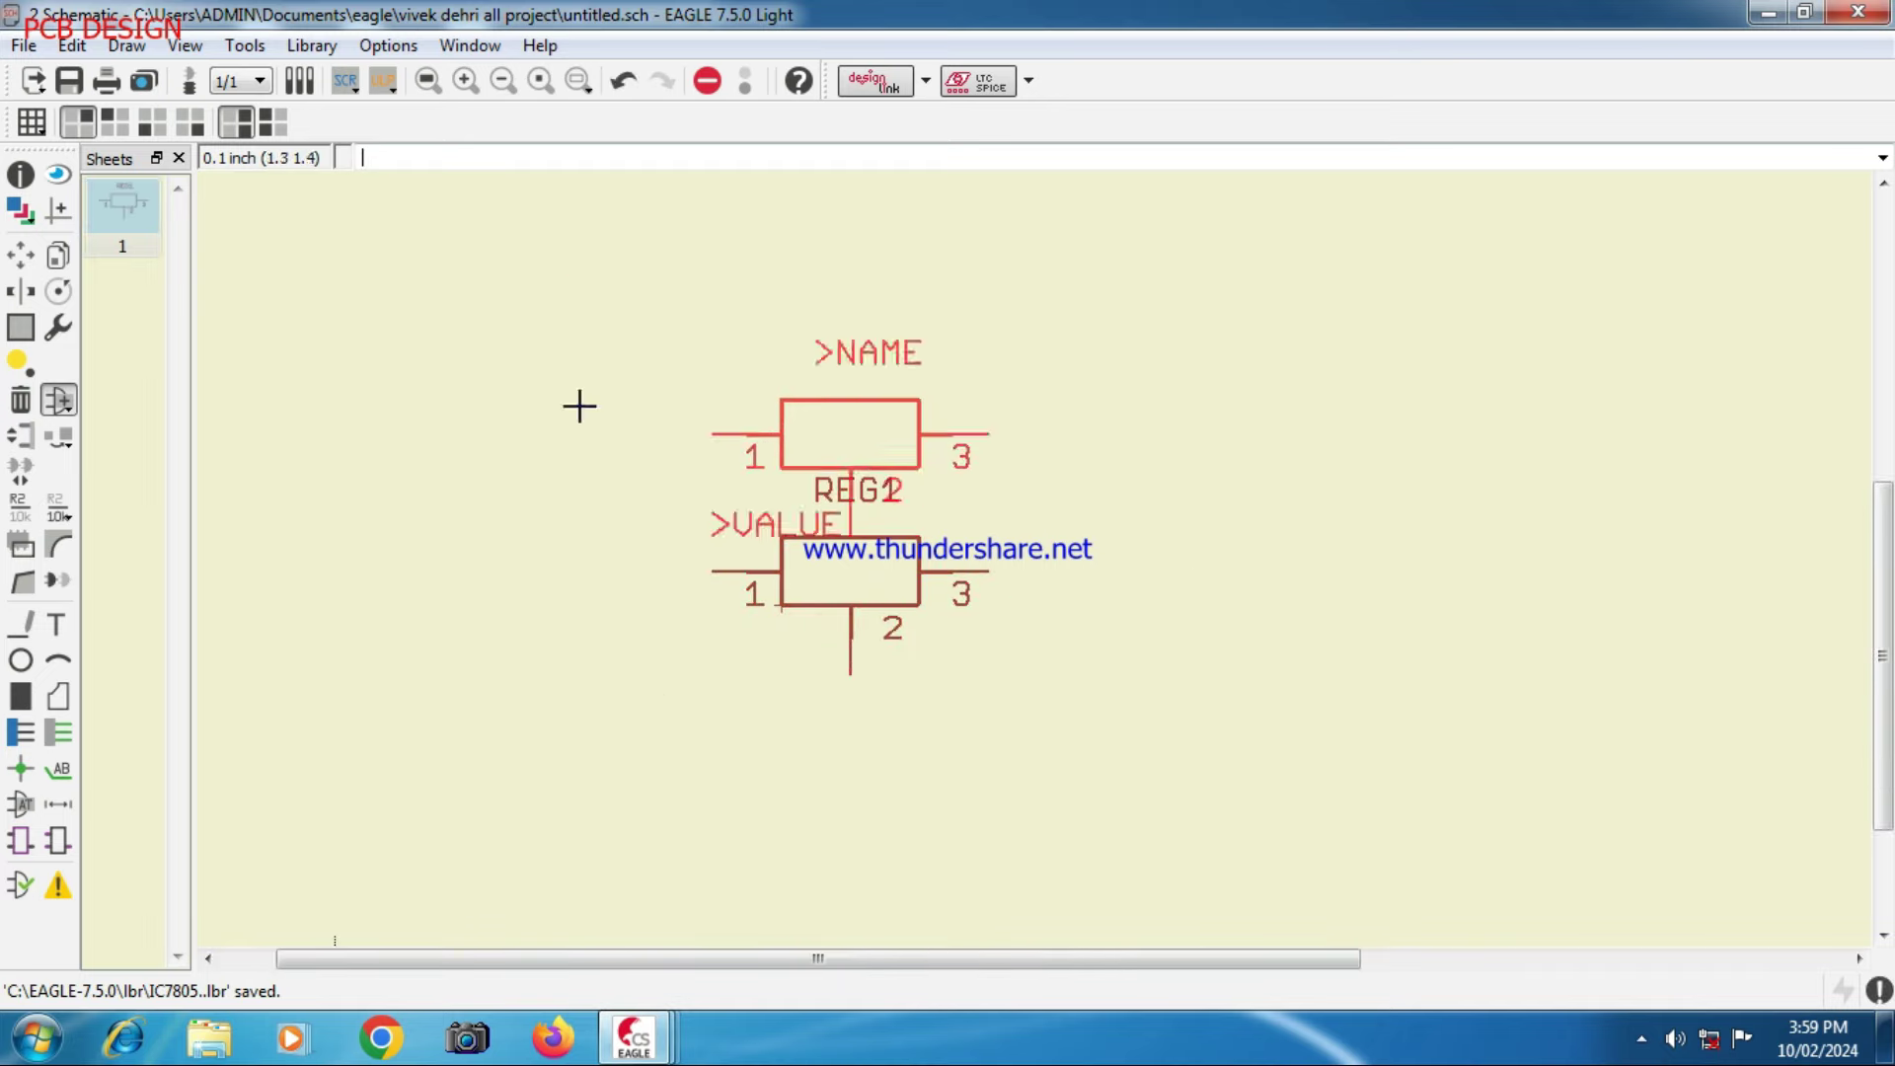
- Create the untitled.brd board from the schematic and maximize its window to inspect the REG1 footprint beside the board outline
left_click(28, 47)
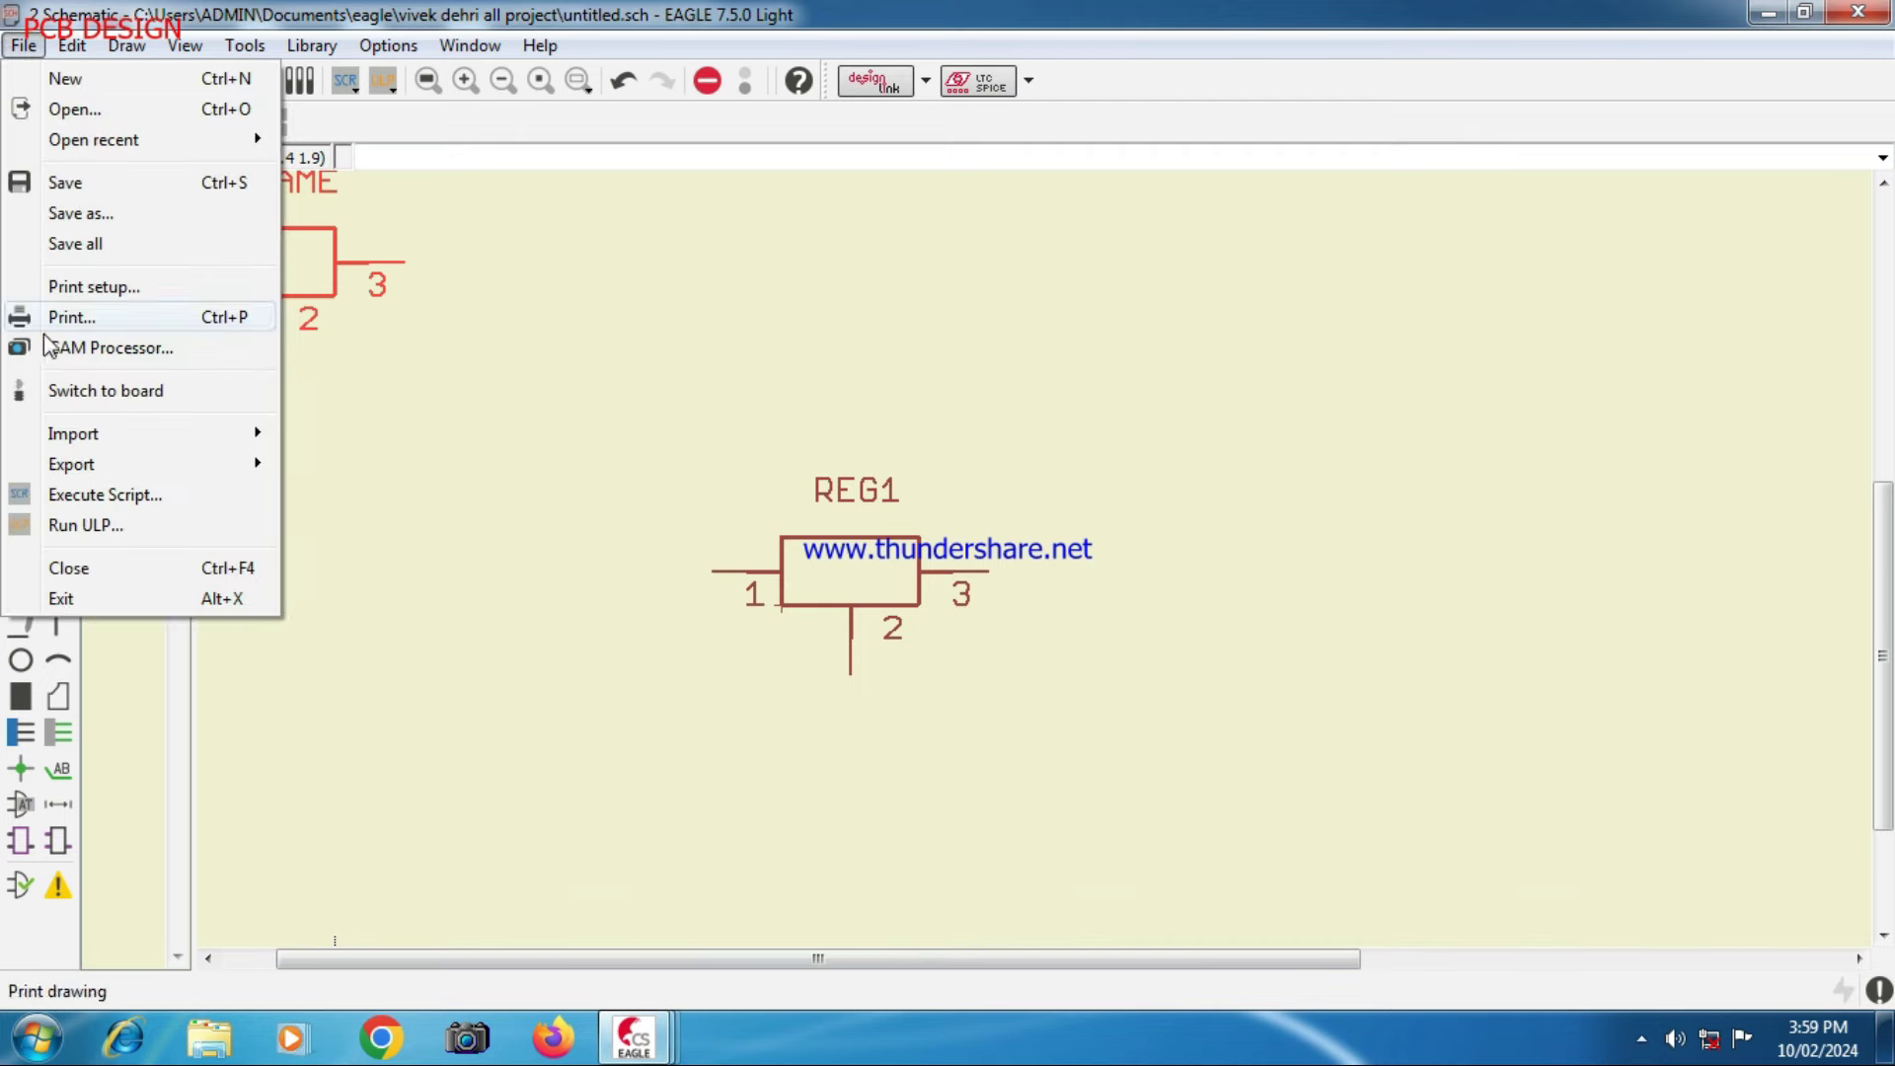
left_click(142, 393)
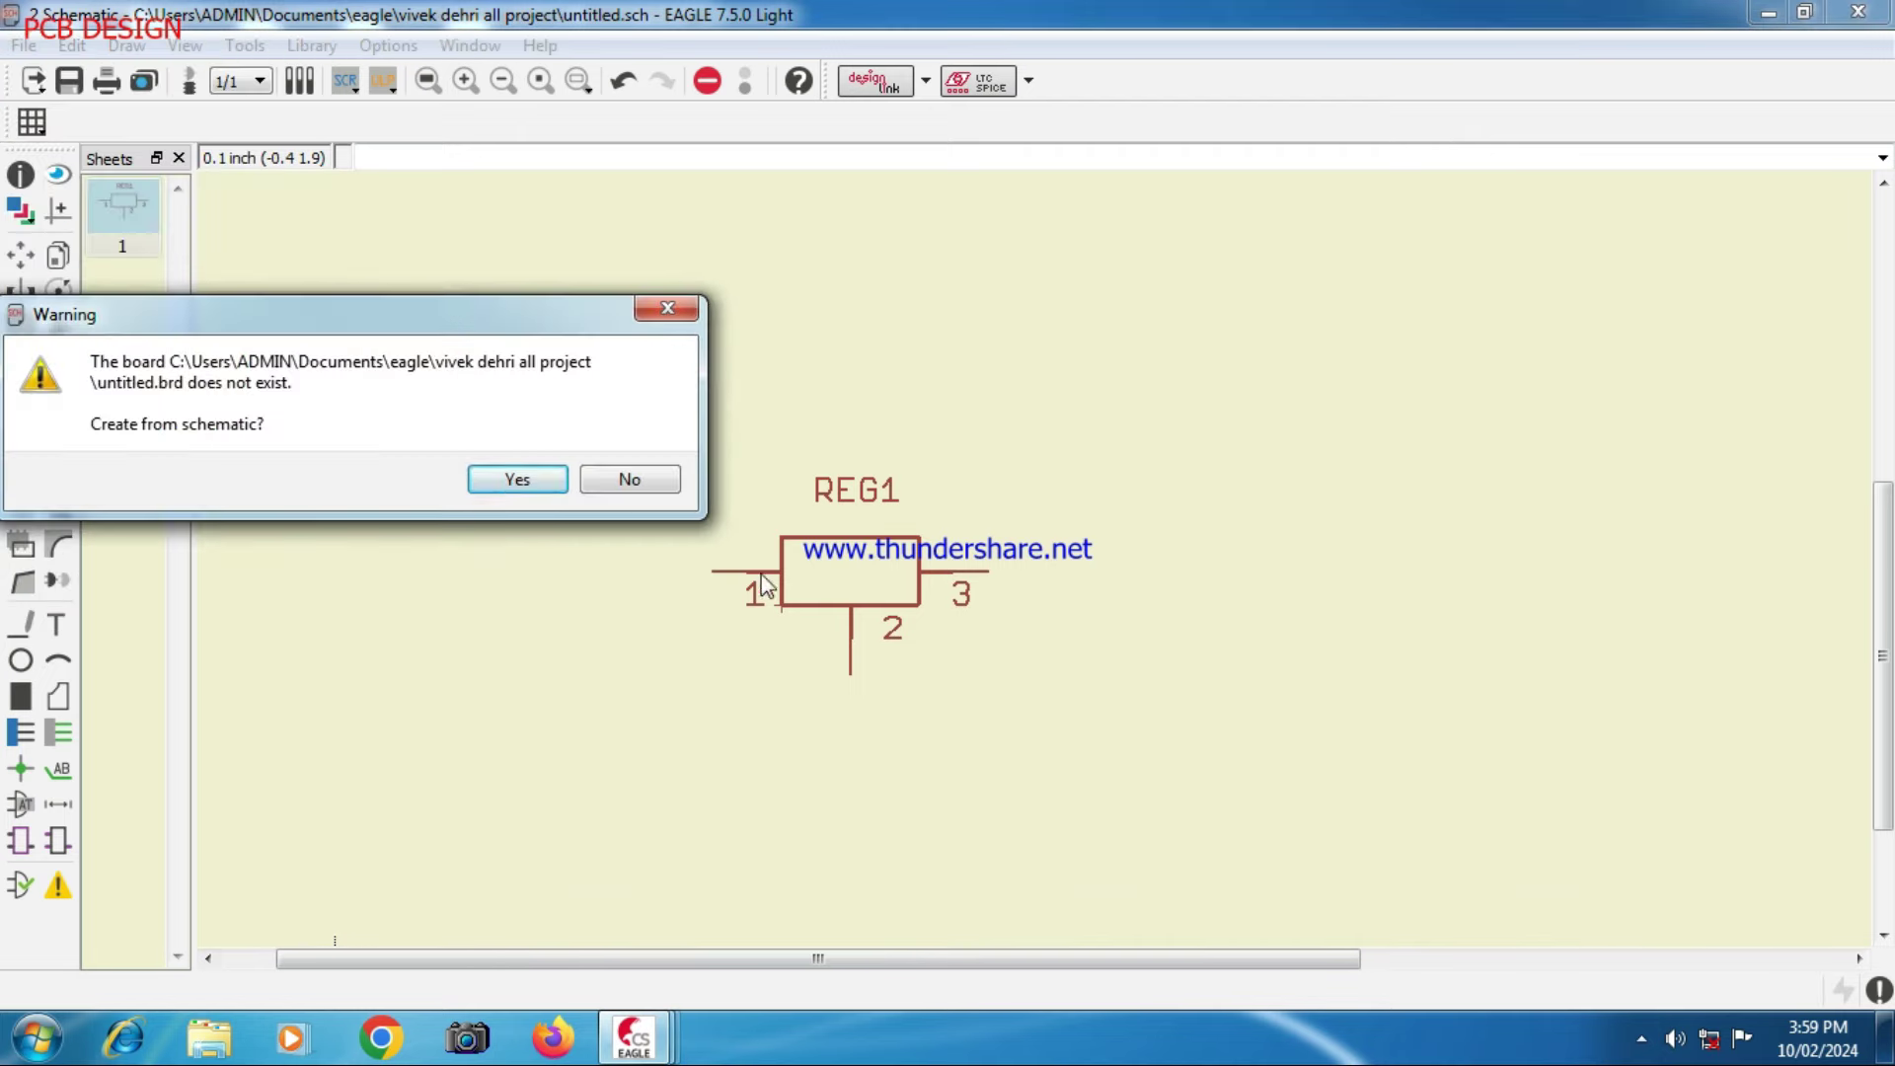
left_click(533, 476)
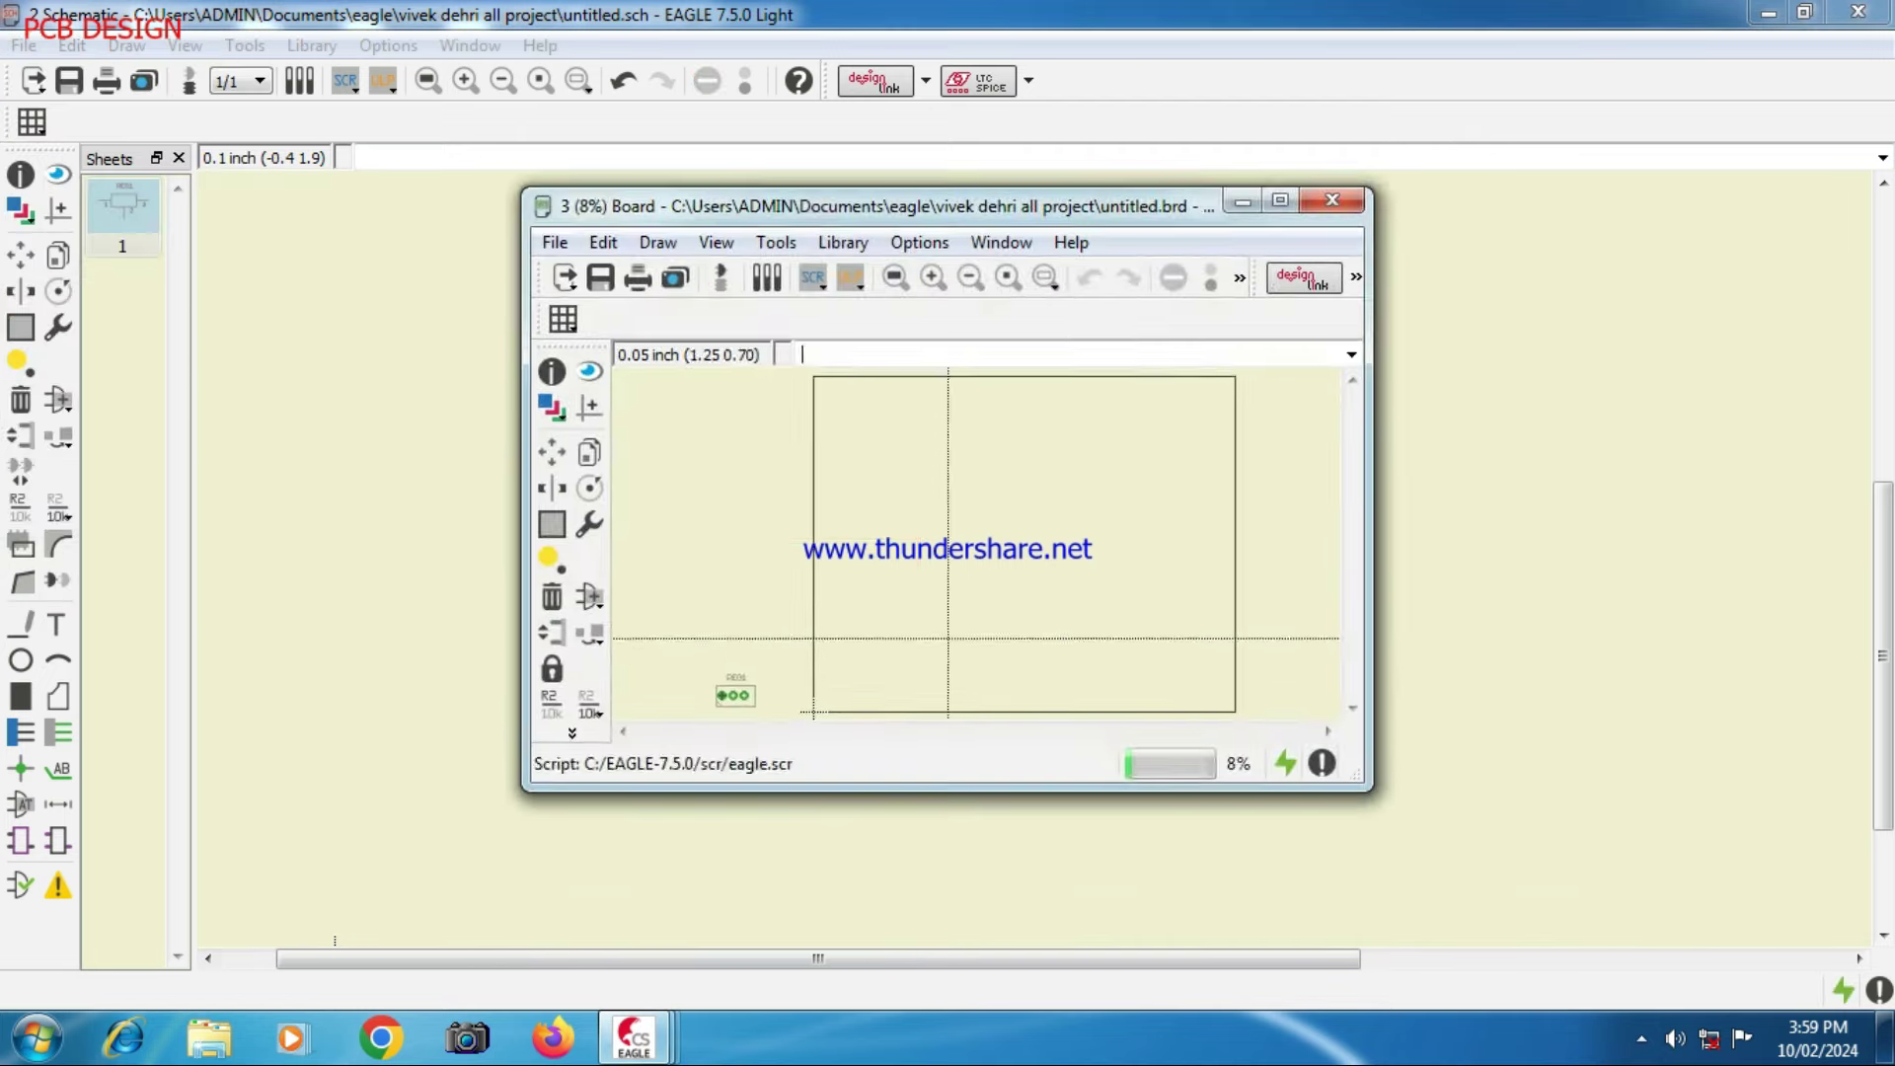
left_click(1280, 200)
scroll(554, 770, "up", 6)
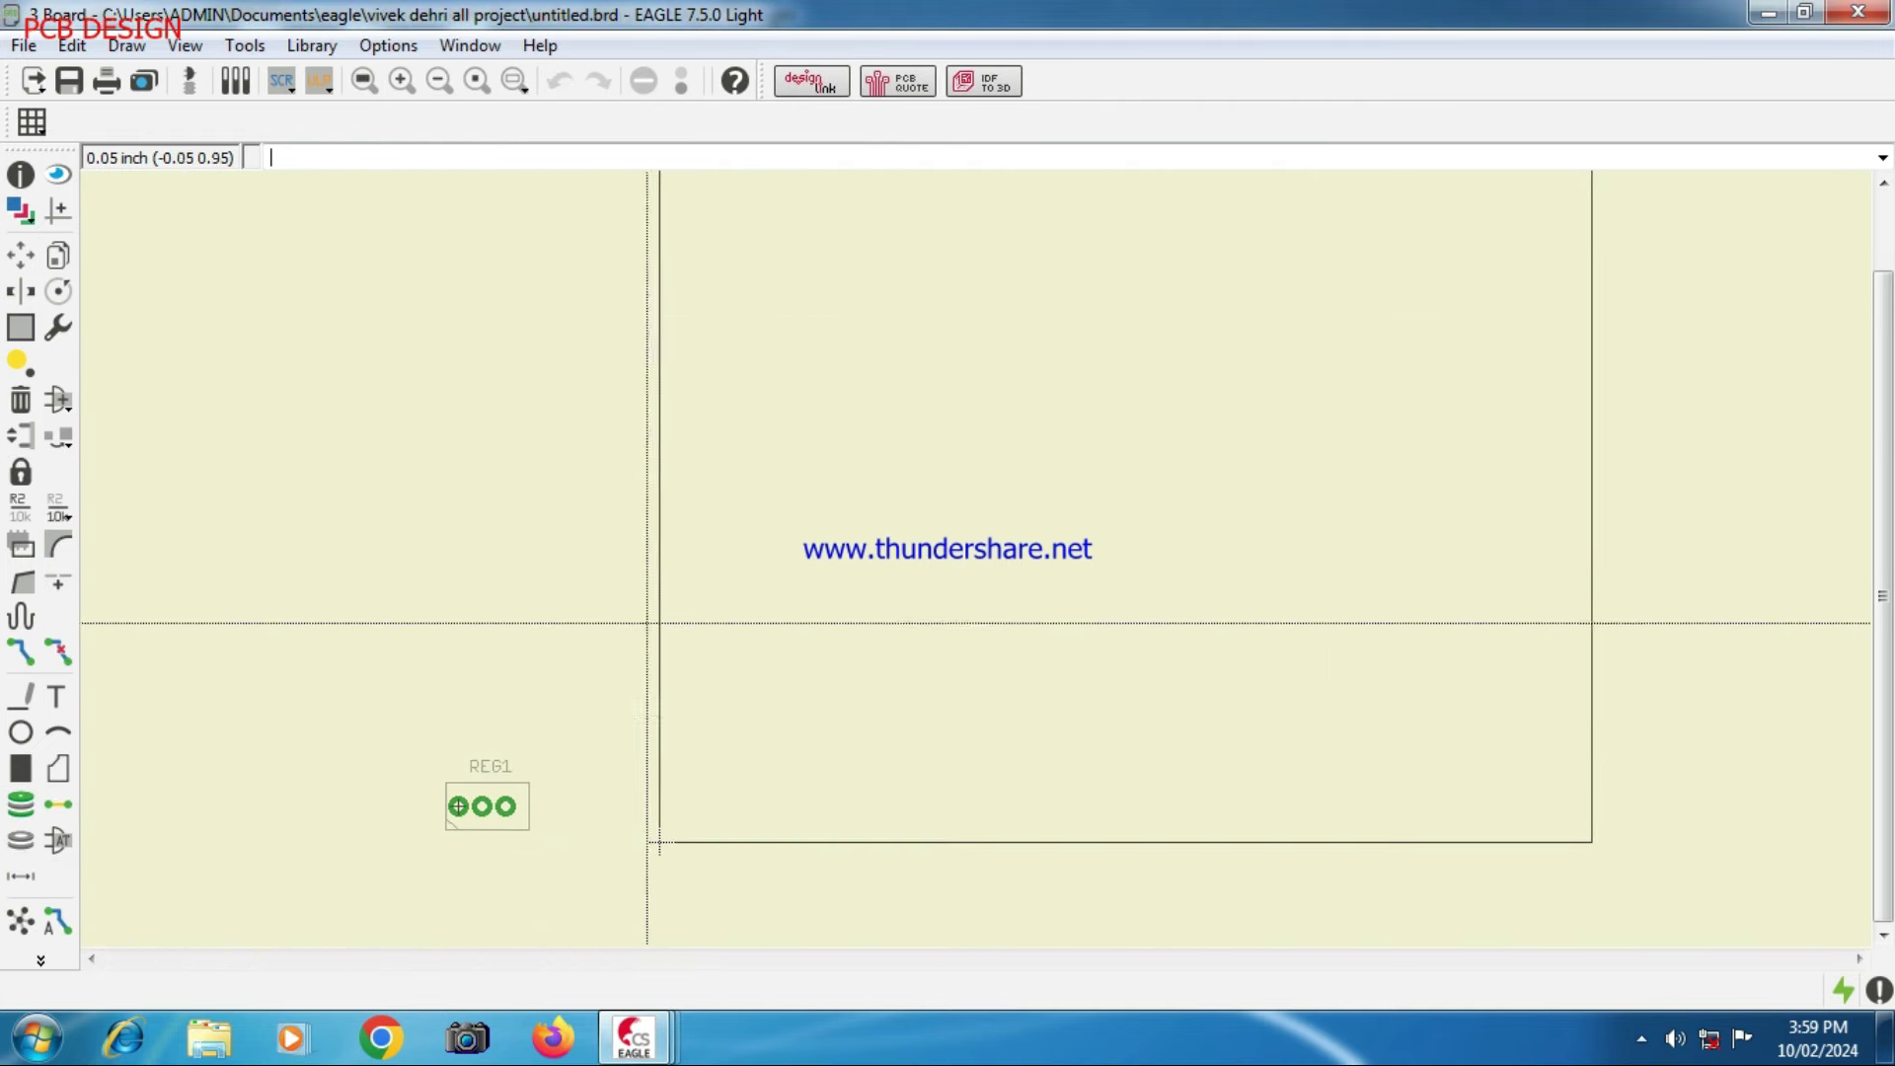
scroll(498, 842, "up", 1)
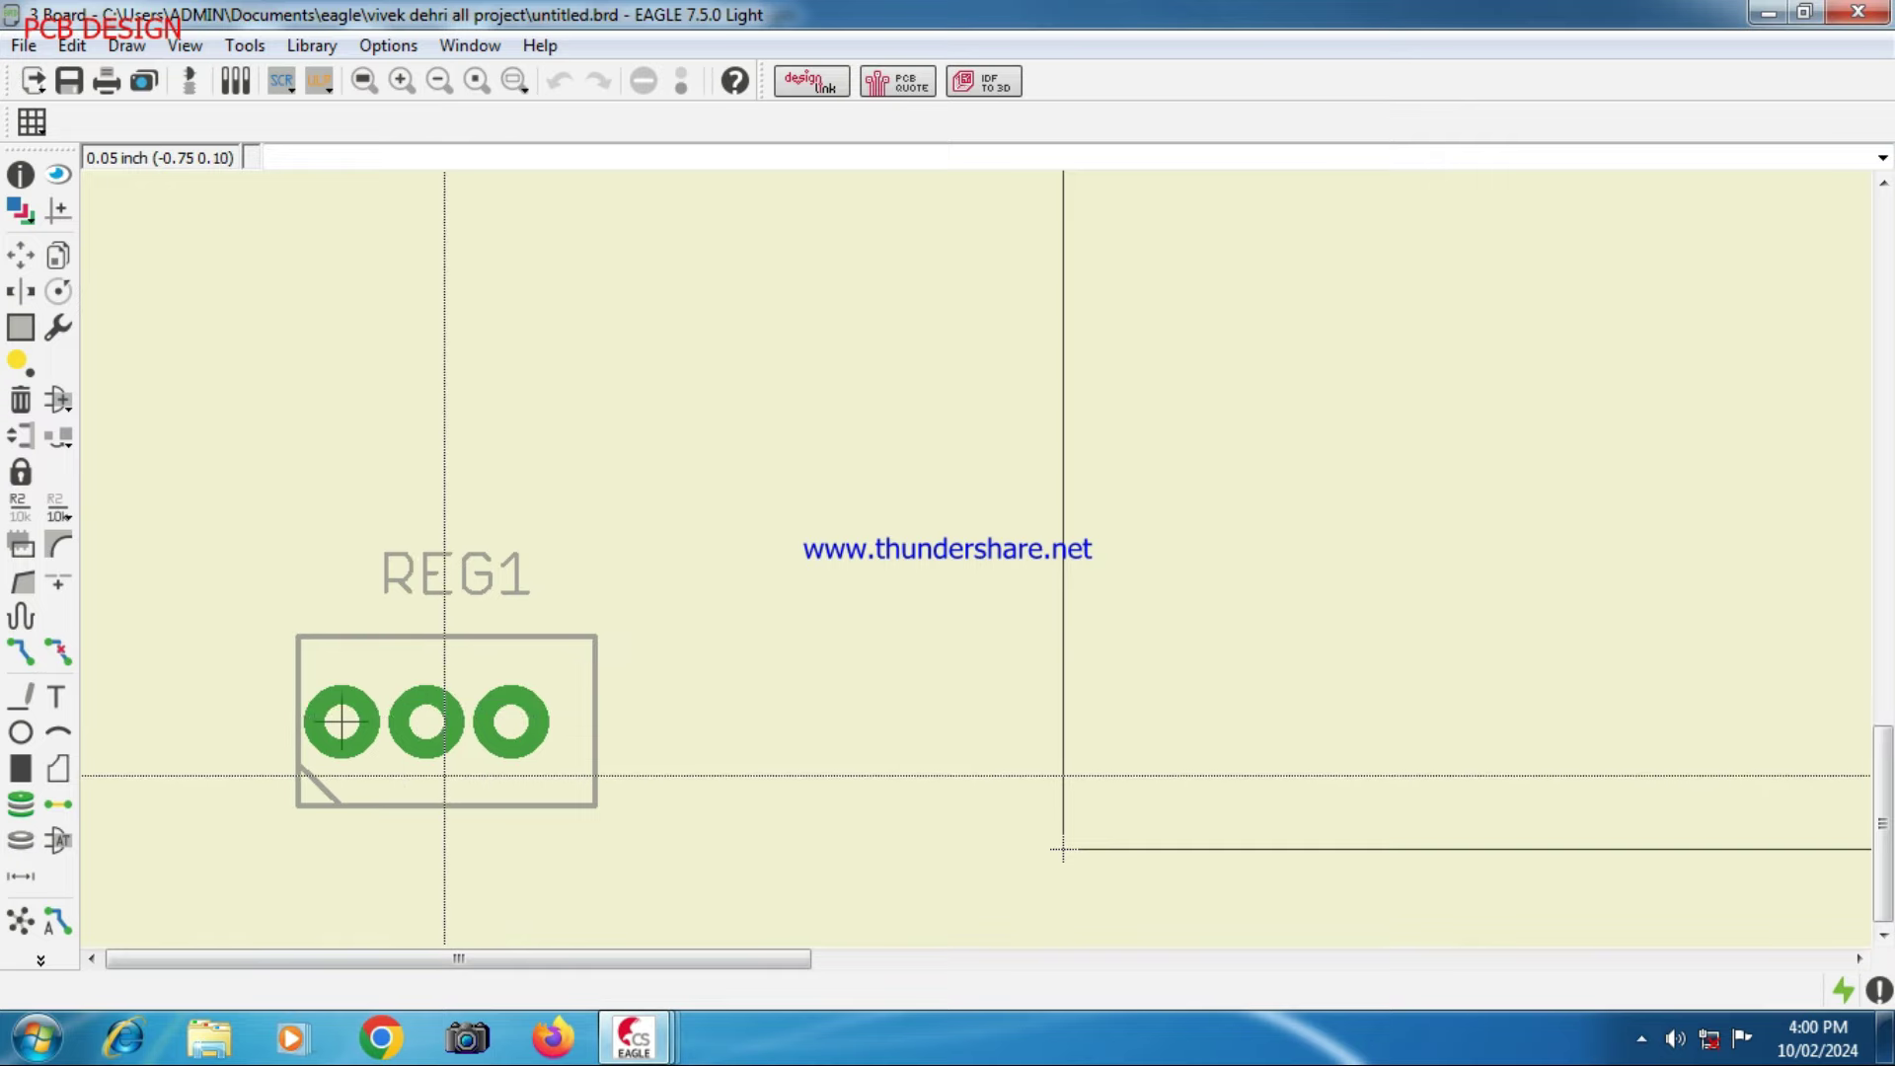
scroll(444, 776, "down", 1)
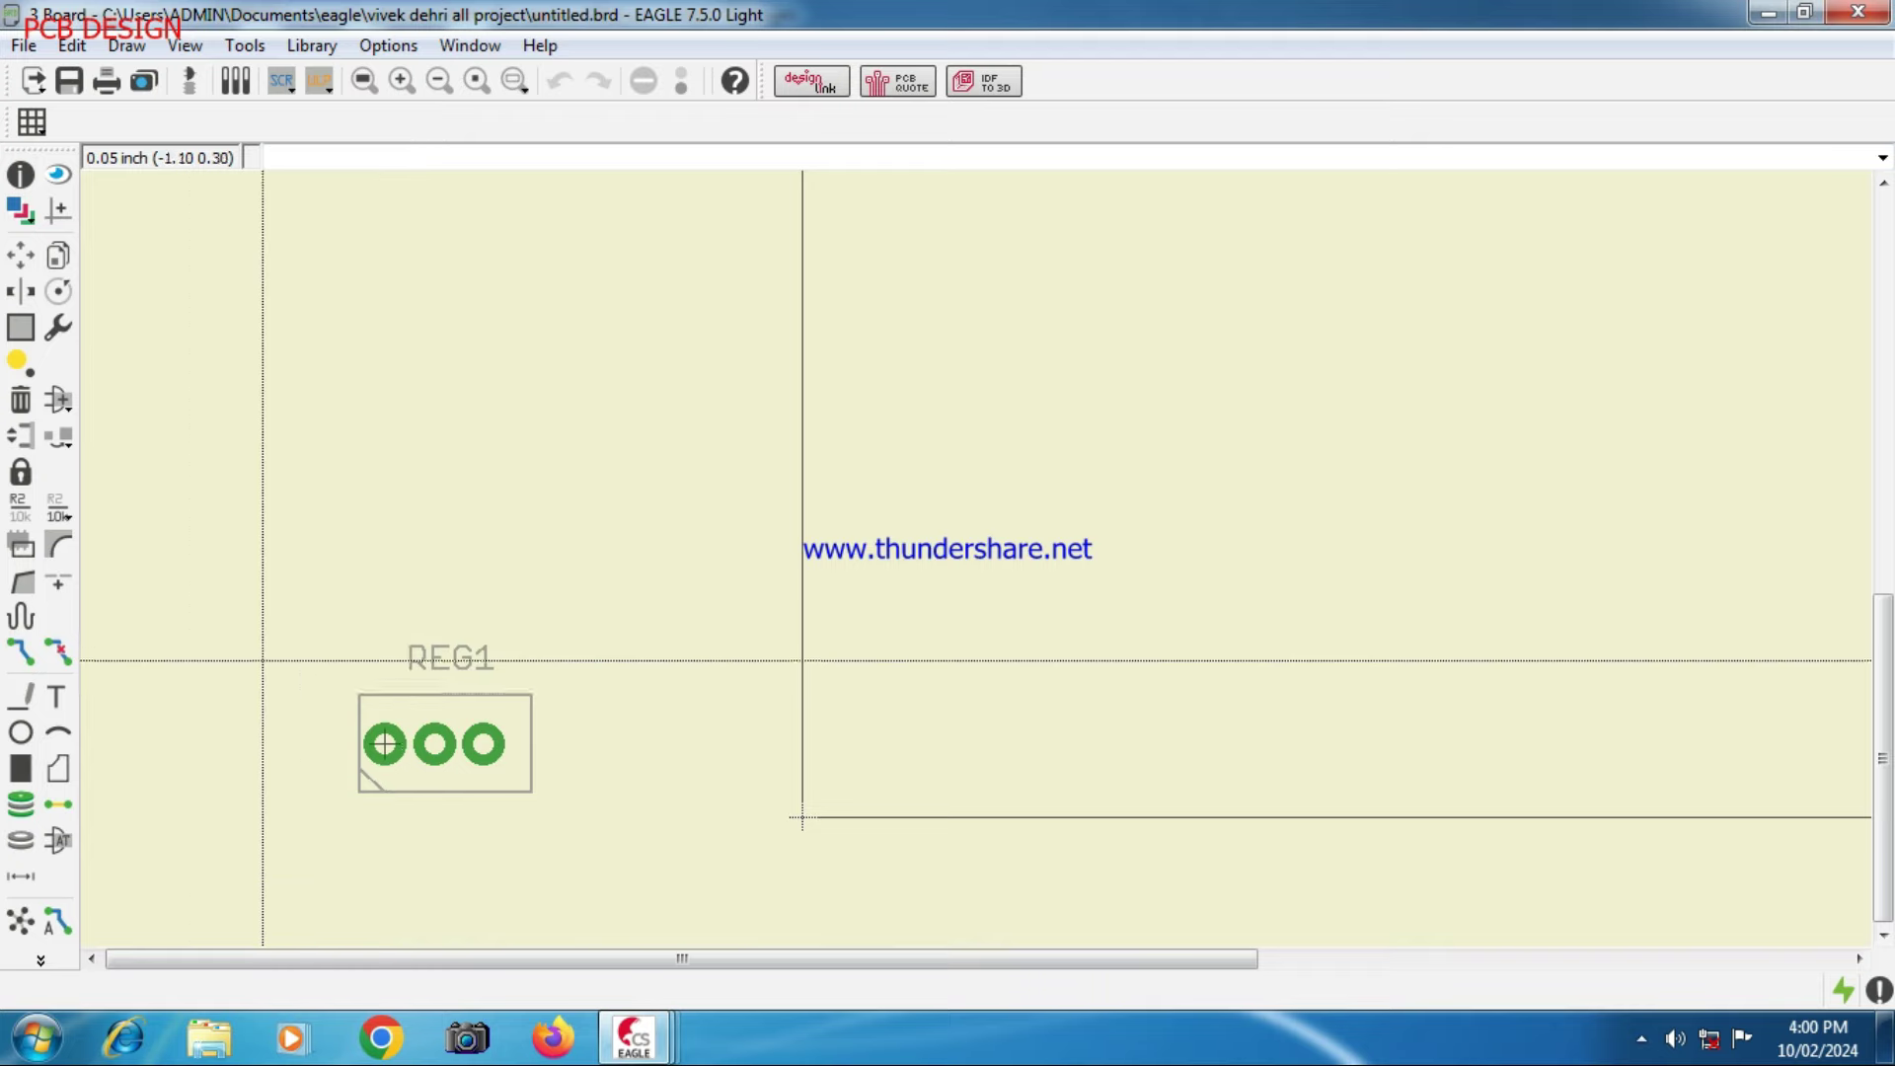